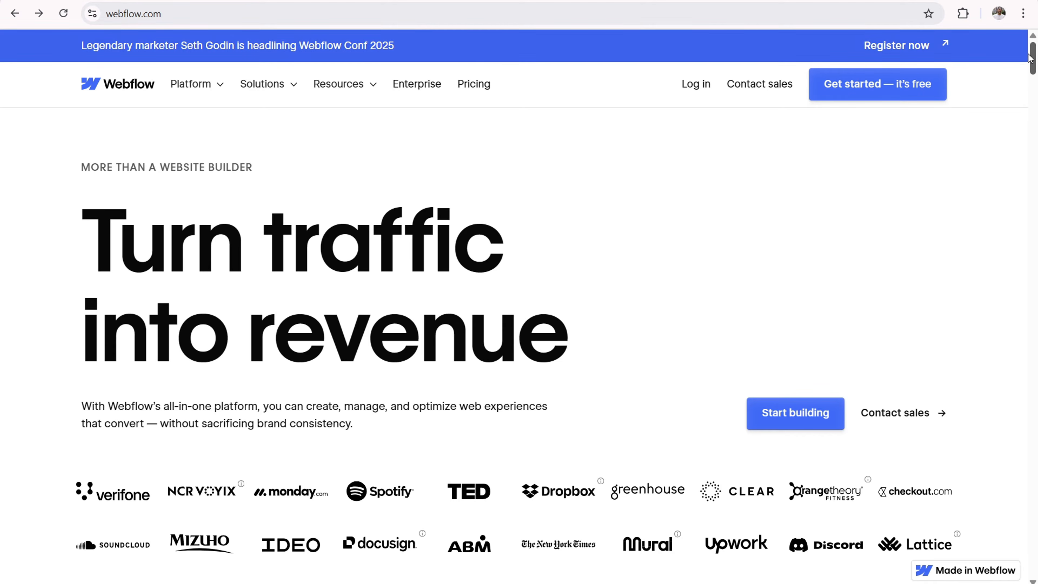
Step: Review the Webflow homepage's introduction and its feature descriptions, including the Design and build section
{"action": "left_click_drag", "start_coordinate": [81, 166], "coordinate": [254, 166]}
{"action": "left_click", "coordinate": [773, 175]}
{"action": "left_click_drag", "start_coordinate": [1034, 65], "coordinate": [1036, 116]}
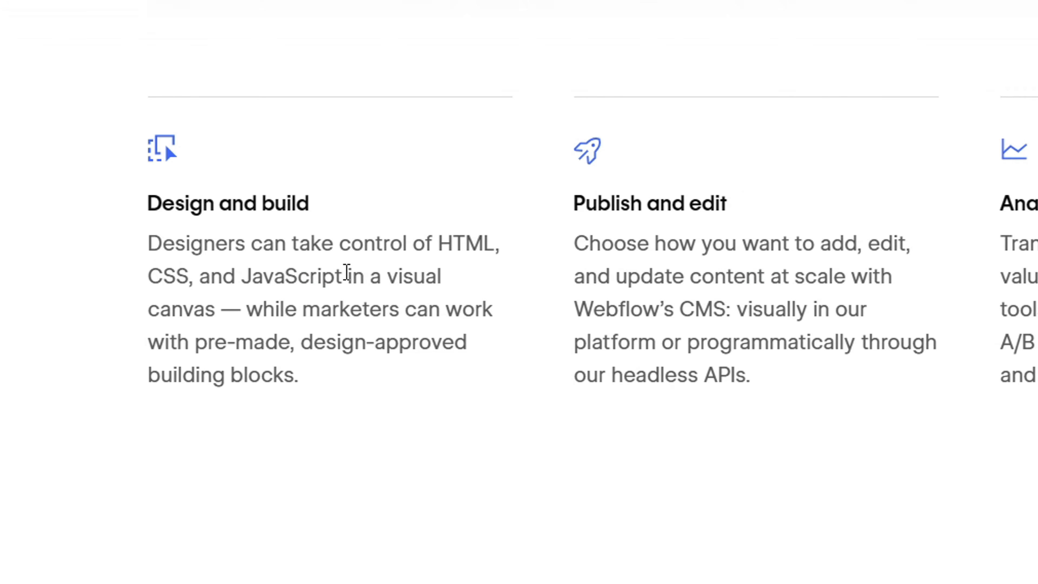
{"action": "left_click_drag", "start_coordinate": [347, 272], "coordinate": [461, 307]}
{"action": "left_click", "coordinate": [268, 359]}
{"action": "left_click_drag", "start_coordinate": [241, 341], "coordinate": [399, 367]}
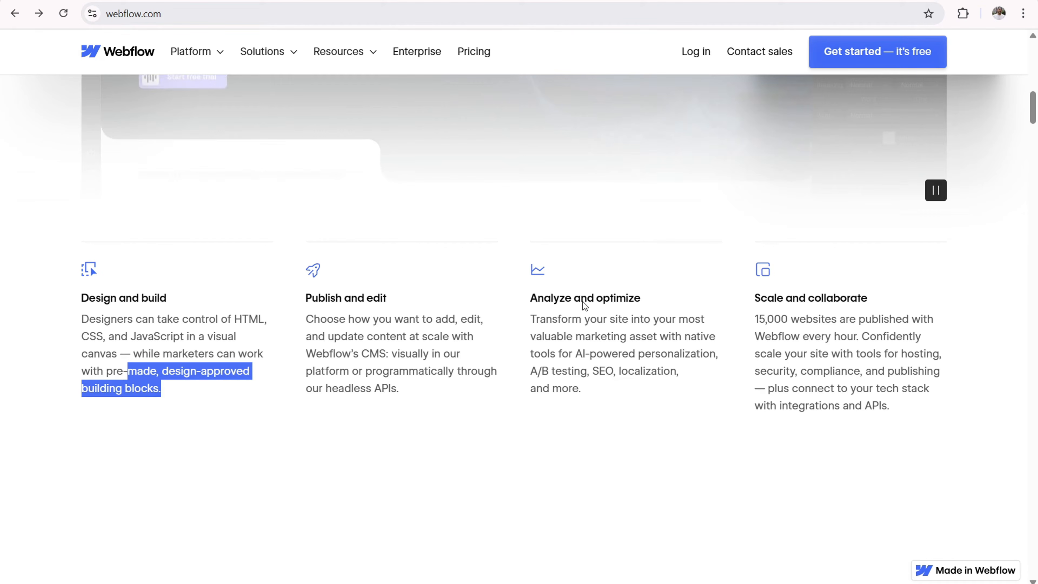
{"action": "left_click_drag", "start_coordinate": [1035, 106], "coordinate": [1035, 51]}
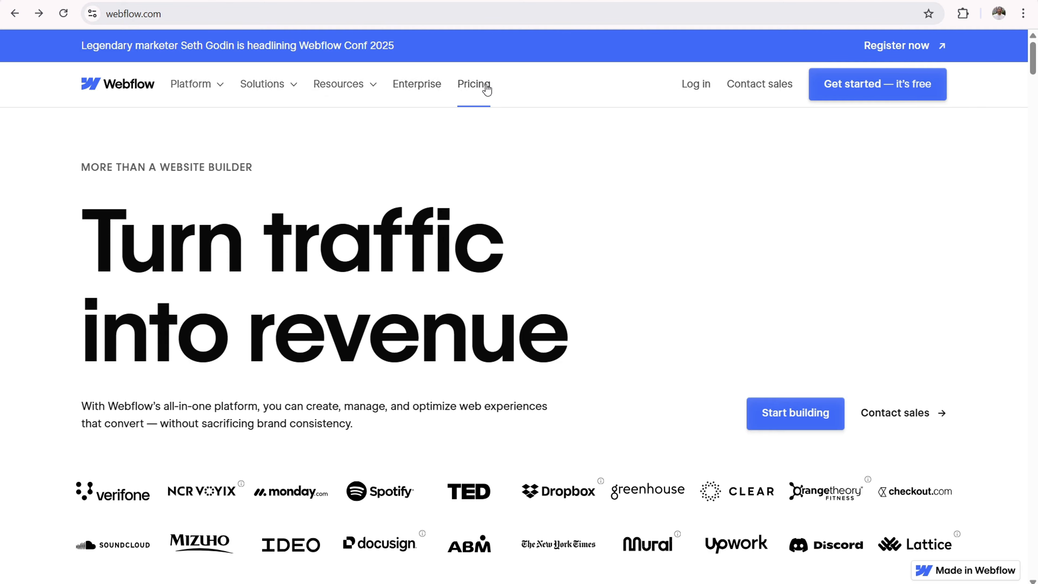
Step: Open the pricing page and examine the Workspace plans for teams
{"action": "left_click", "coordinate": [483, 84]}
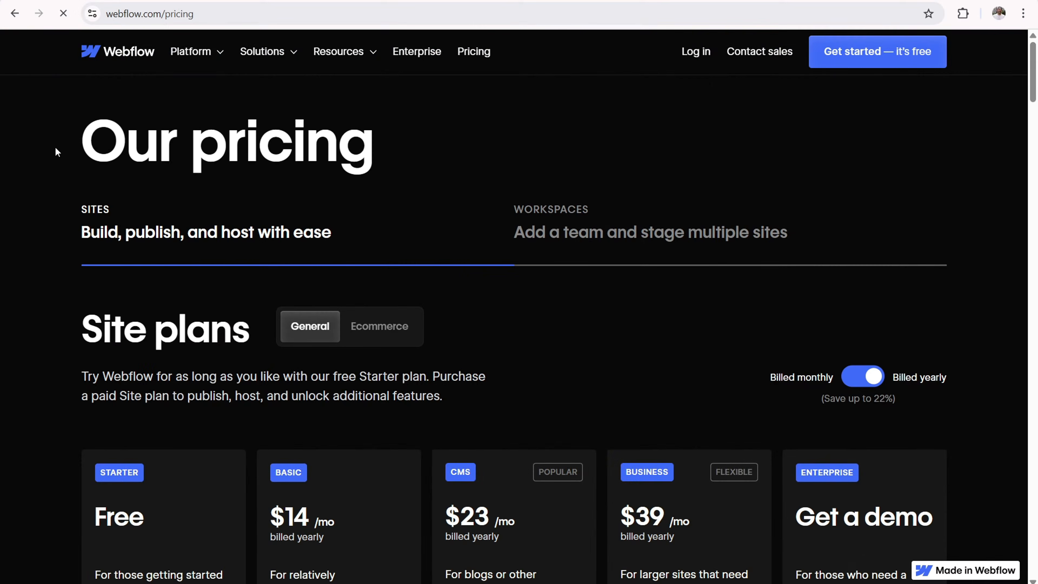
{"action": "left_click_drag", "start_coordinate": [81, 145], "coordinate": [362, 153]}
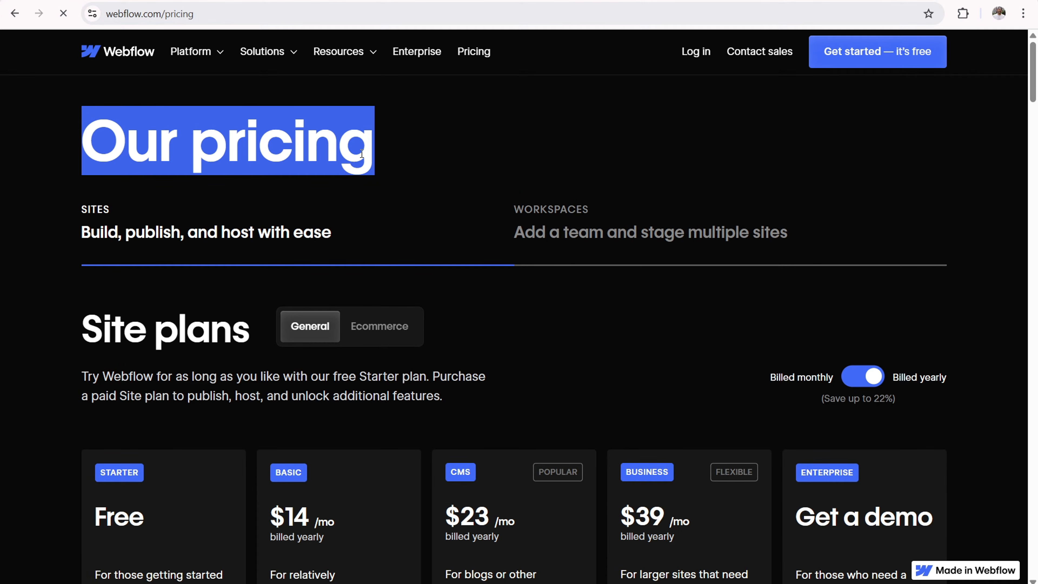
{"action": "left_click", "coordinate": [647, 223]}
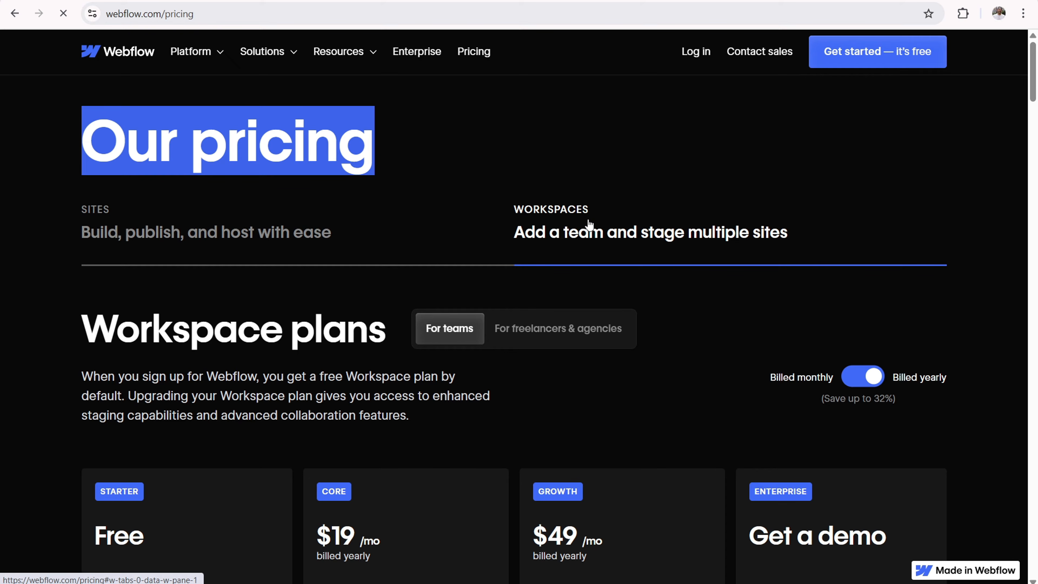
{"action": "scroll", "coordinate": [392, 245], "scroll_direction": "down", "scroll_amount": 5}
{"action": "scroll", "coordinate": [388, 262], "scroll_direction": "down", "scroll_amount": 1}
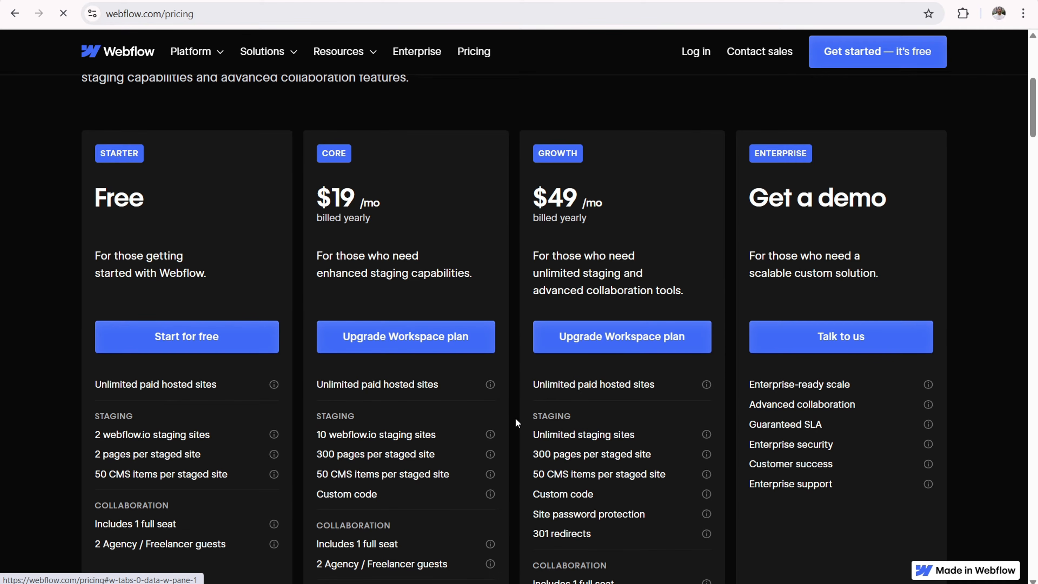
Step: Return to the general Site plans and review their yearly-billed prices and included features
{"action": "scroll", "coordinate": [523, 408], "scroll_direction": "up", "scroll_amount": 6}
{"action": "left_click", "coordinate": [225, 220]}
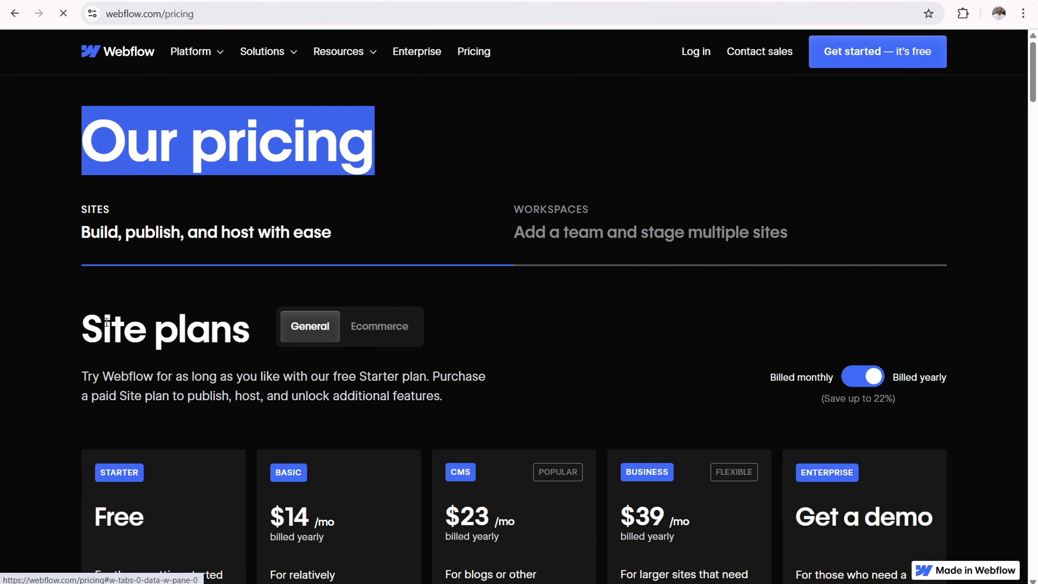
{"action": "scroll", "coordinate": [70, 282], "scroll_direction": "down", "scroll_amount": 5}
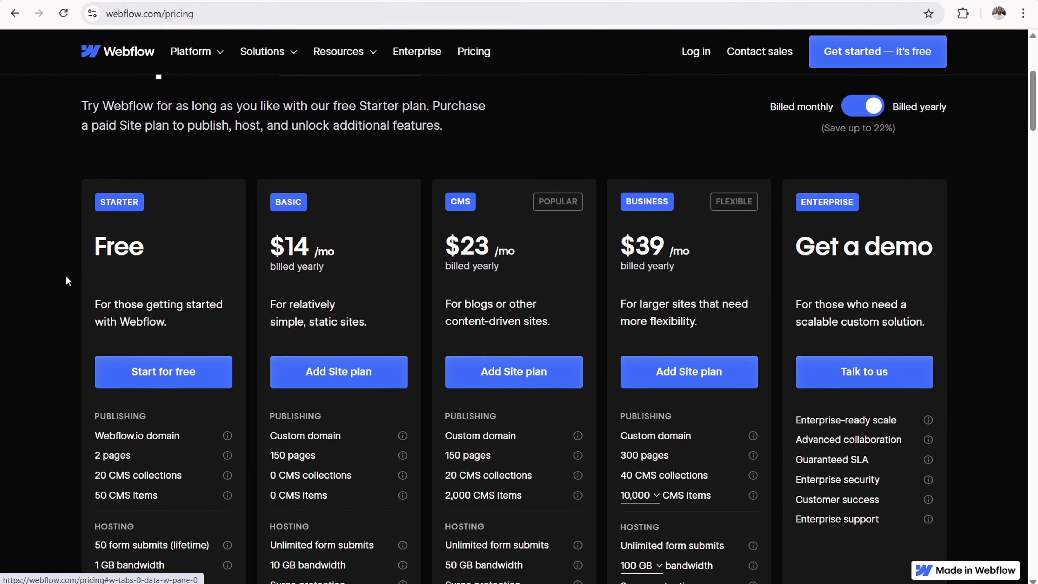
{"action": "triple_click", "coordinate": [130, 245]}
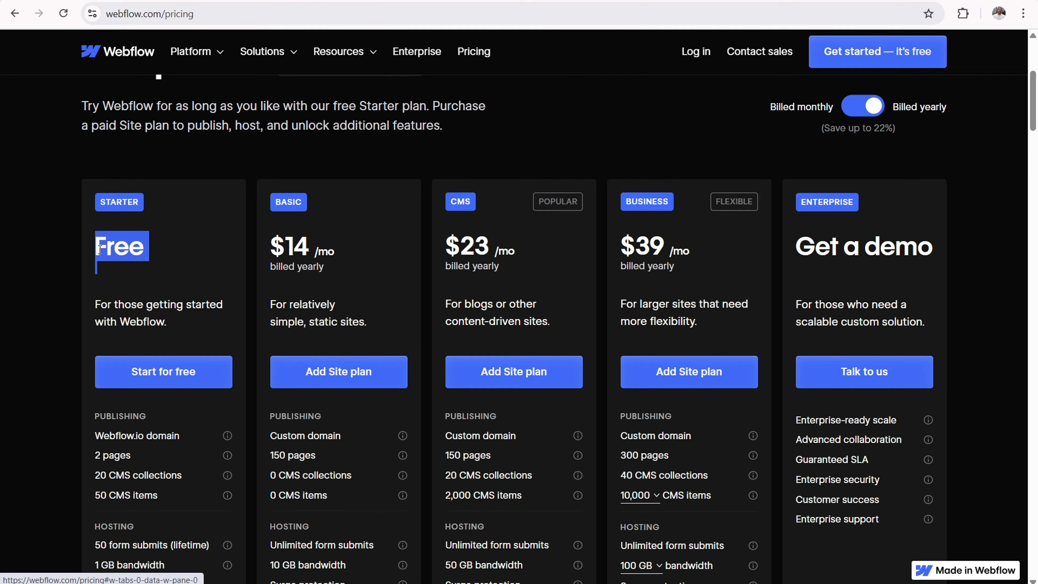
{"action": "left_click_drag", "start_coordinate": [526, 246], "coordinate": [495, 249]}
{"action": "scroll", "coordinate": [460, 338], "scroll_direction": "down", "scroll_amount": 3}
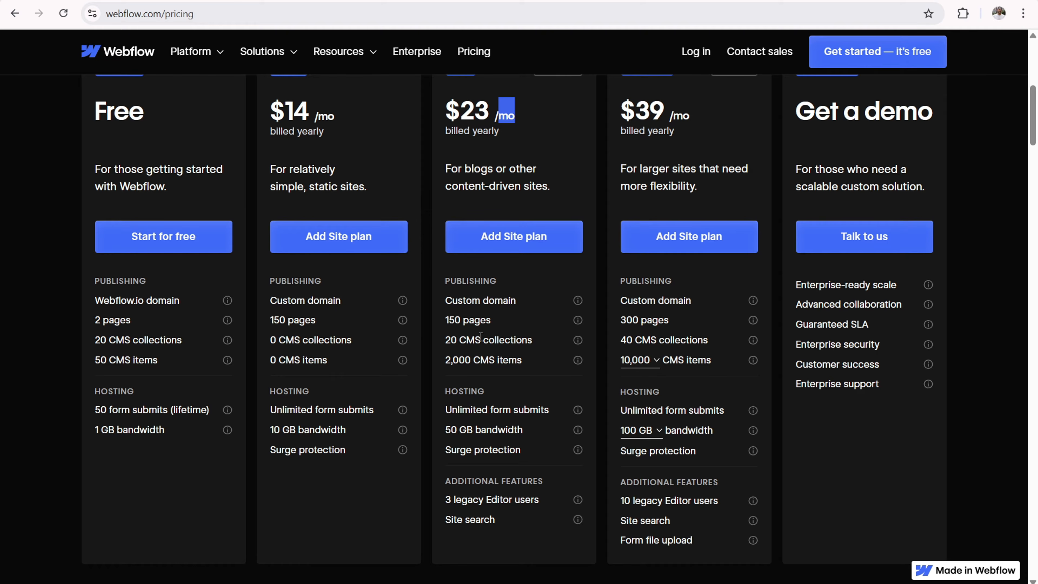
Step: Show the site plans with monthly billing and review the CMS and Basic plan prices
{"action": "scroll", "coordinate": [481, 343], "scroll_direction": "up", "scroll_amount": 5}
{"action": "left_click", "coordinate": [862, 175]}
{"action": "left_click", "coordinate": [863, 175]}
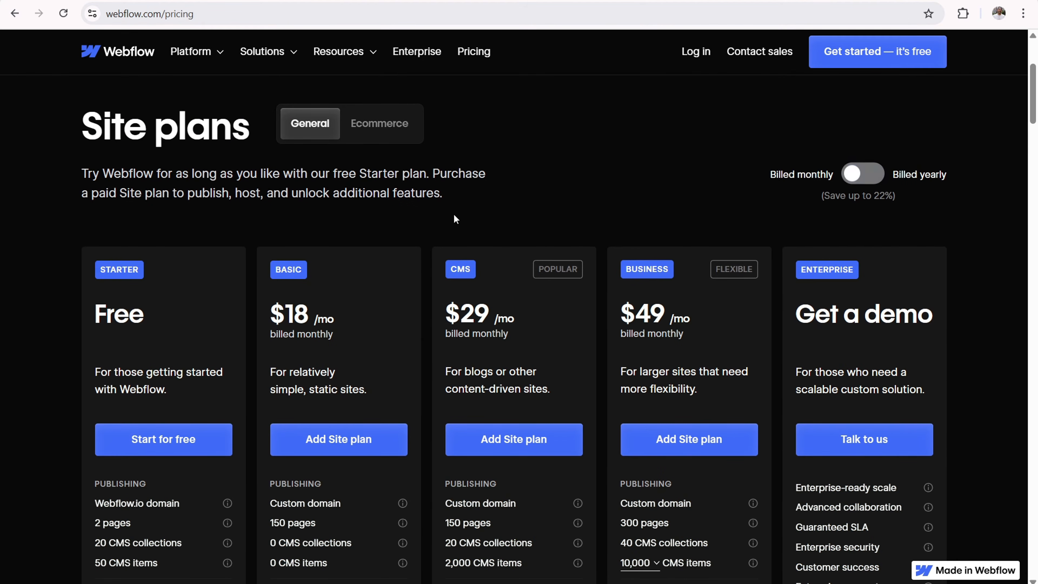
{"action": "scroll", "coordinate": [453, 214], "scroll_direction": "down", "scroll_amount": 2}
{"action": "left_click_drag", "start_coordinate": [462, 247], "coordinate": [515, 250]}
{"action": "left_click_drag", "start_coordinate": [328, 249], "coordinate": [270, 257]}
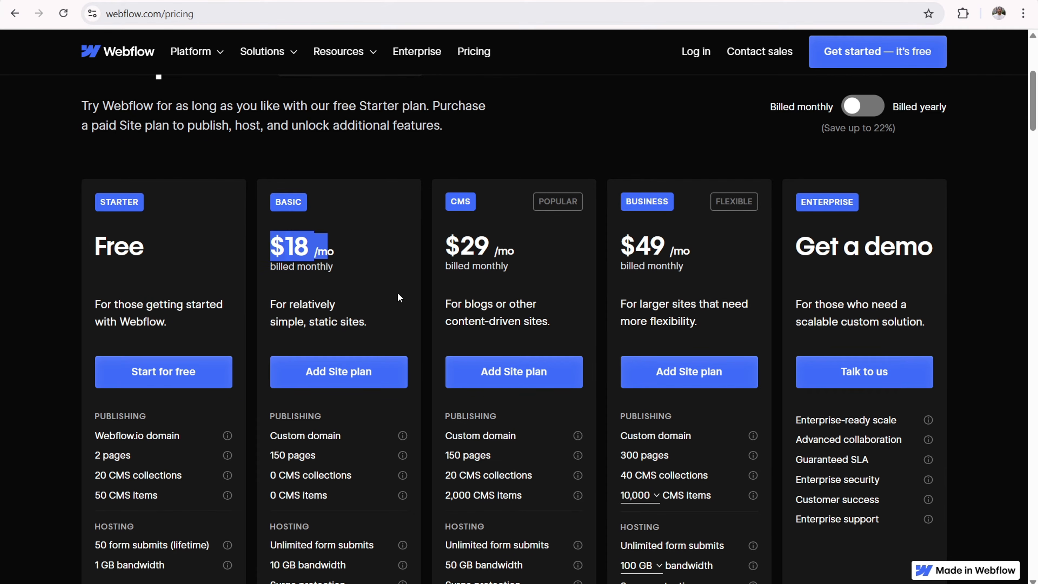
Step: Compare the page and CMS item allowances of the Basic and CMS site plans
{"action": "scroll", "coordinate": [397, 292], "scroll_direction": "down", "scroll_amount": 2}
{"action": "left_click_drag", "start_coordinate": [450, 427], "coordinate": [523, 430]}
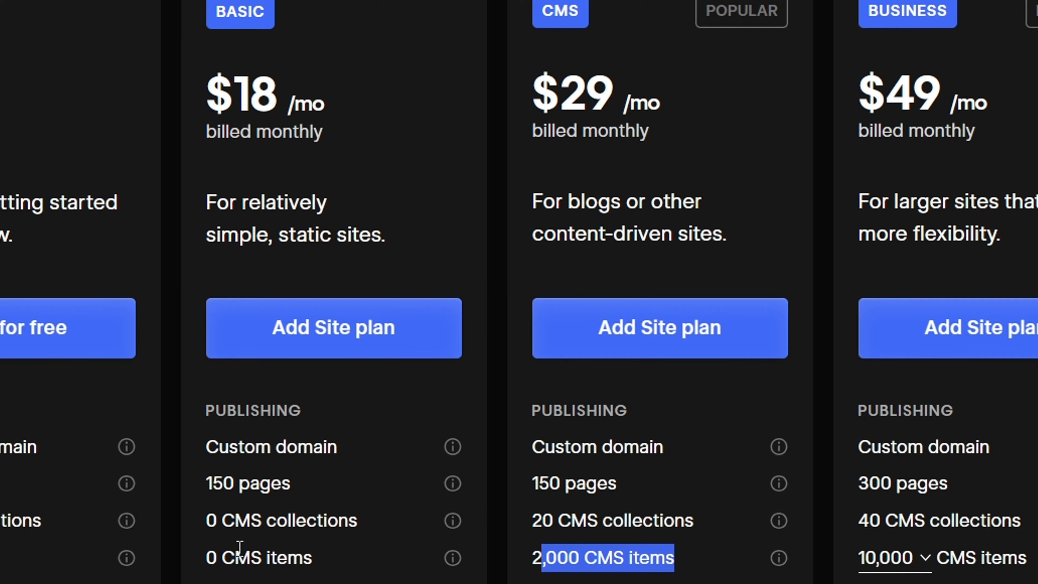
{"action": "left_click_drag", "start_coordinate": [221, 550], "coordinate": [337, 566]}
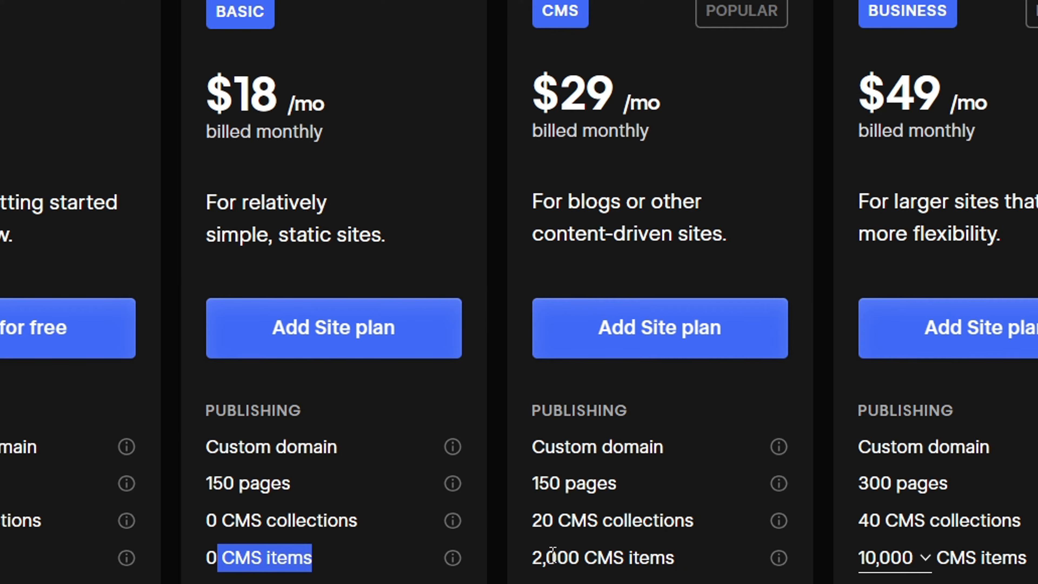
{"action": "left_click_drag", "start_coordinate": [587, 556], "coordinate": [700, 566]}
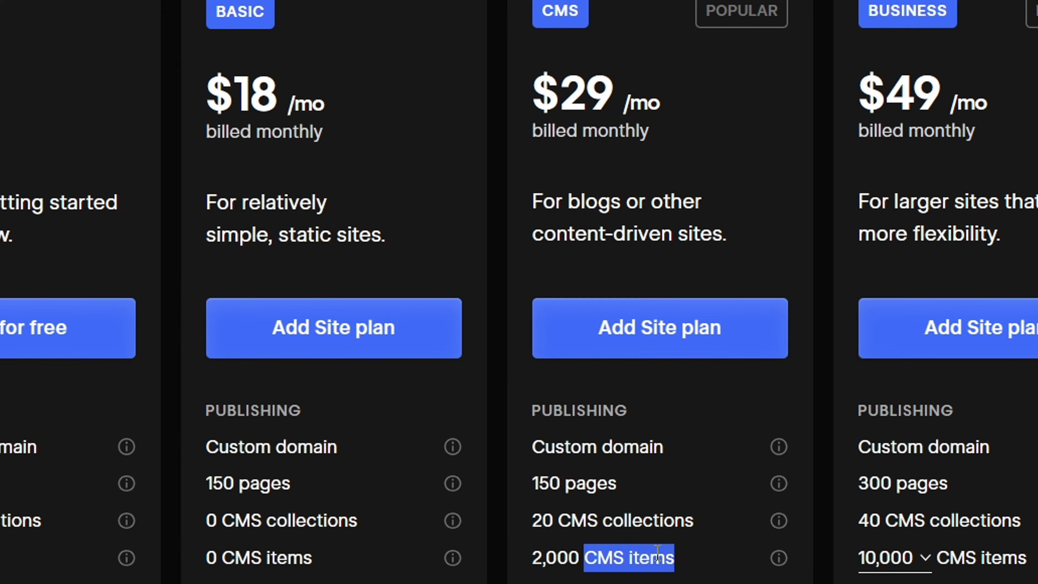
{"action": "left_click_drag", "start_coordinate": [613, 486], "coordinate": [541, 479]}
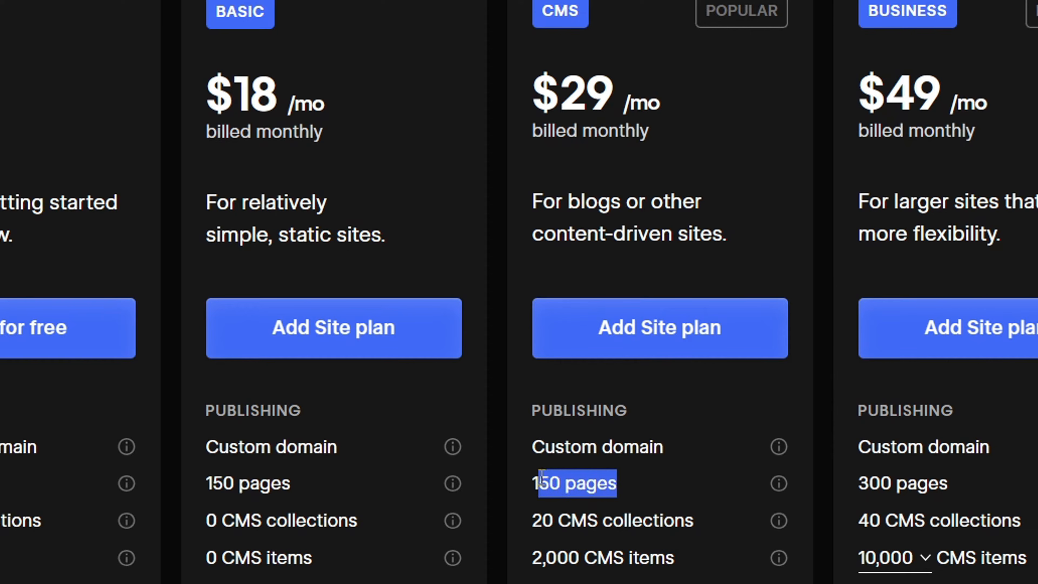
{"action": "left_click_drag", "start_coordinate": [536, 556], "coordinate": [676, 562]}
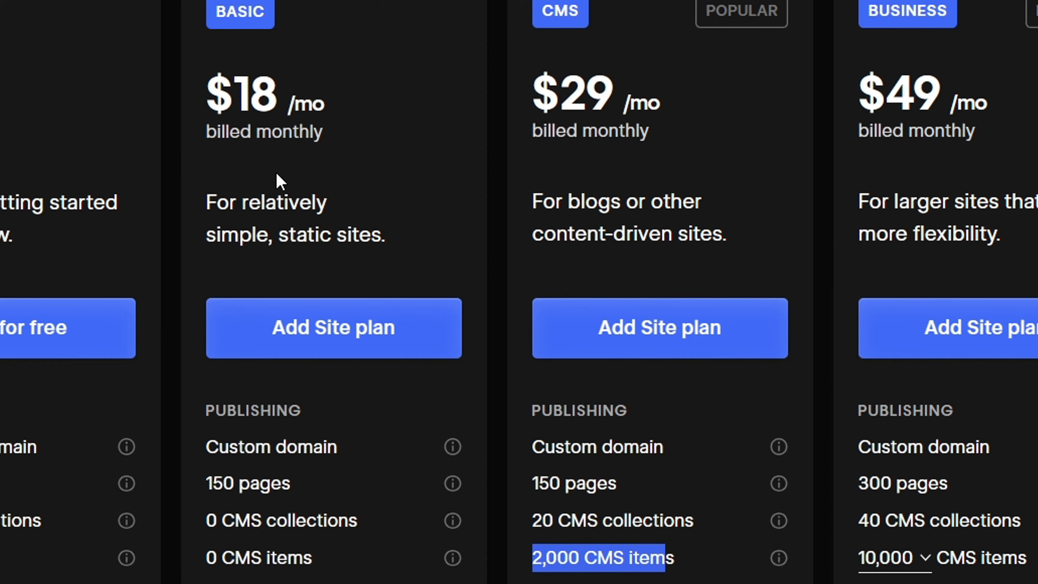
{"action": "left_click_drag", "start_coordinate": [212, 489], "coordinate": [282, 501]}
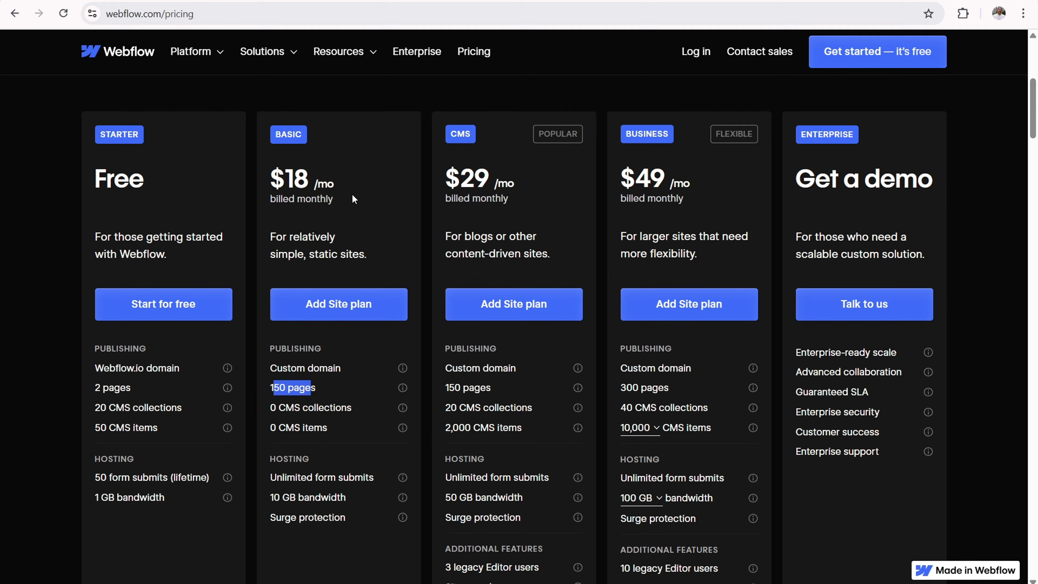
Step: Start with the free Starter plan and create a new site using the AI Site Builder
{"action": "left_click_drag", "start_coordinate": [169, 188], "coordinate": [46, 189]}
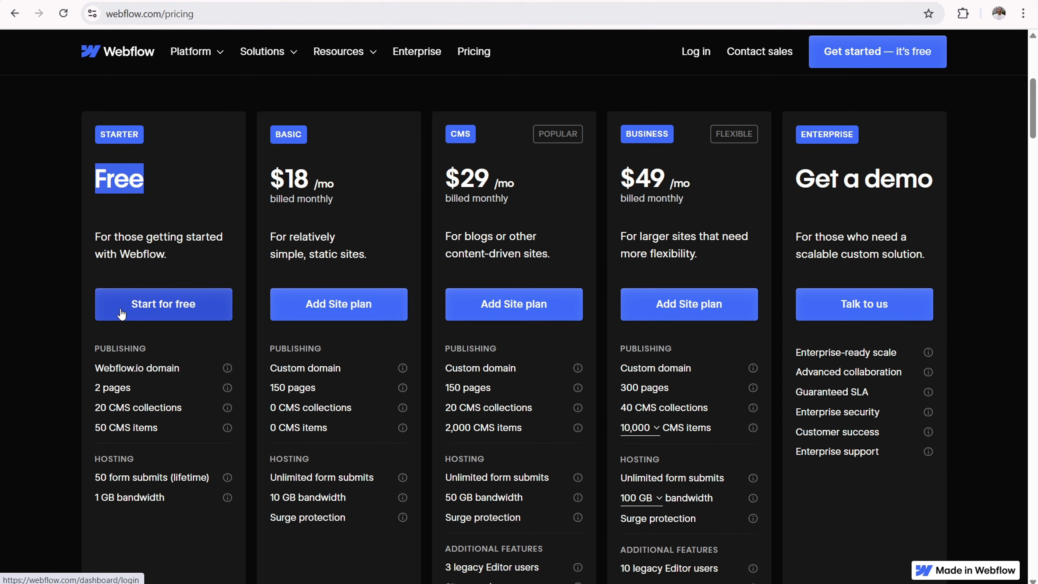
{"action": "scroll", "coordinate": [52, 328], "scroll_direction": "up", "scroll_amount": 2}
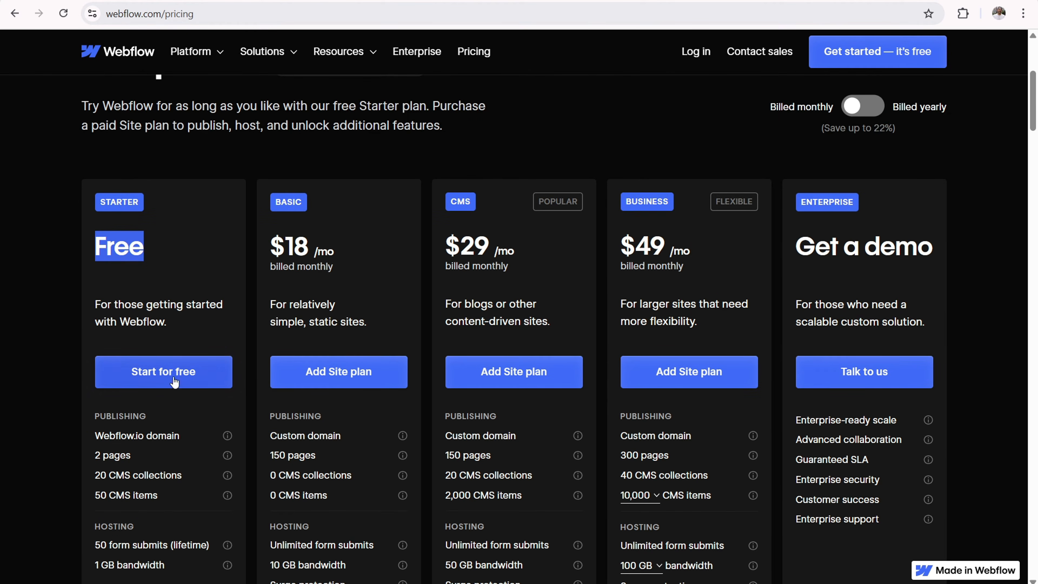
{"action": "left_click", "coordinate": [165, 375]}
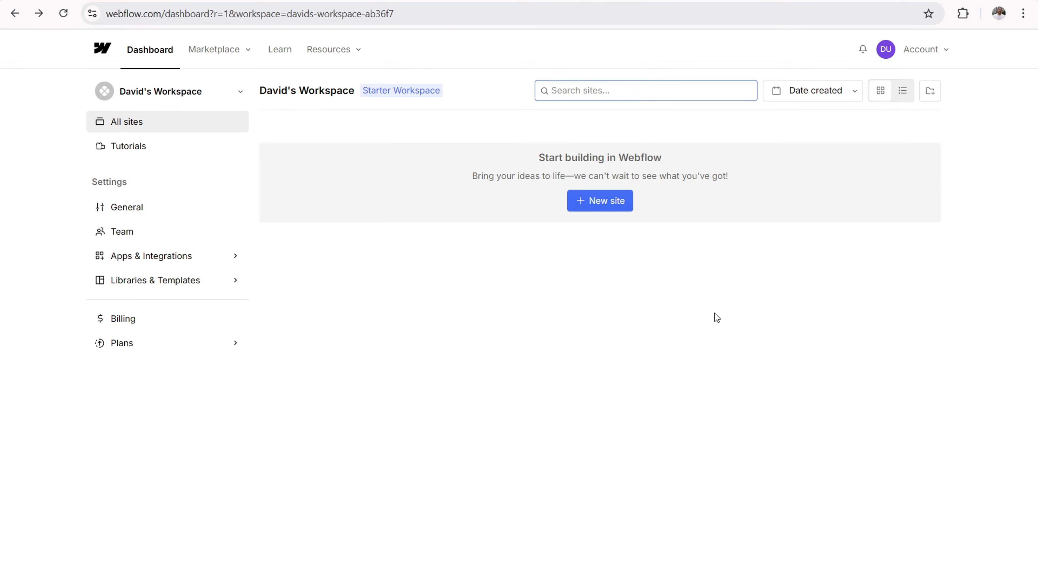
{"action": "left_click", "coordinate": [599, 200]}
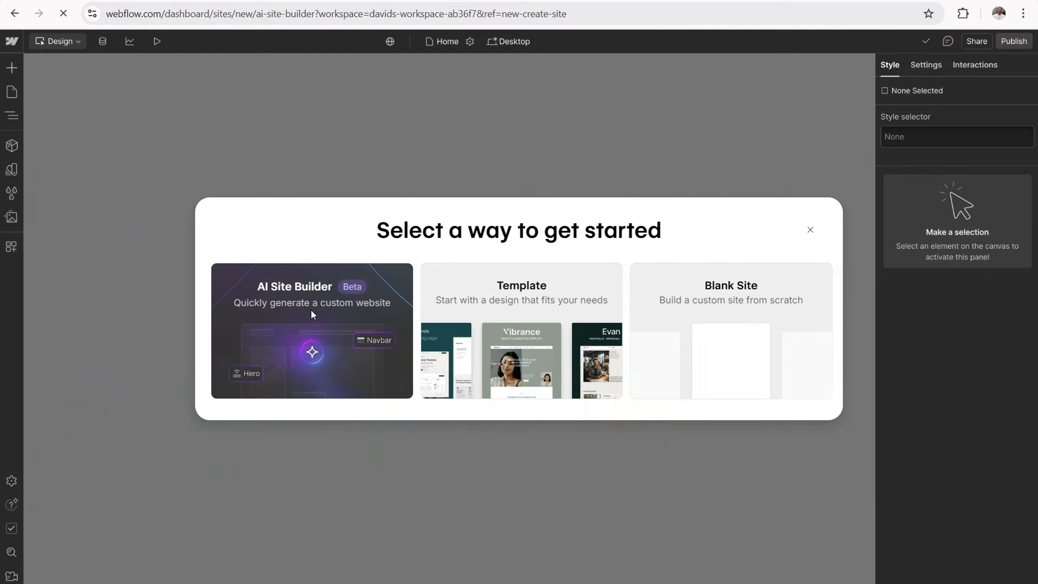
{"action": "left_click", "coordinate": [203, 327]}
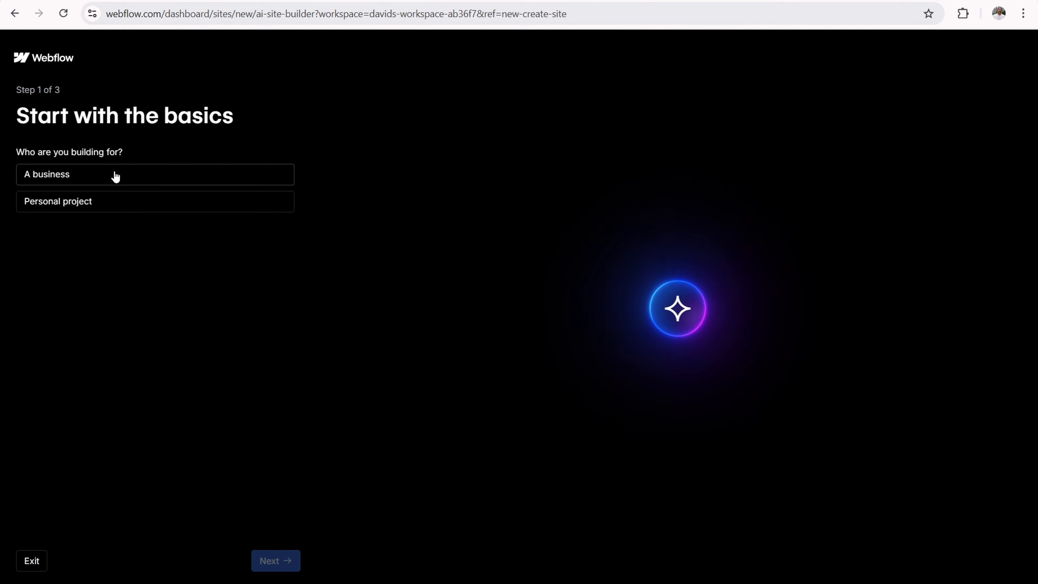
Step: Specify that the site is for a business named "Digital AI Art" and continue to the details stage
{"action": "left_click", "coordinate": [128, 177]}
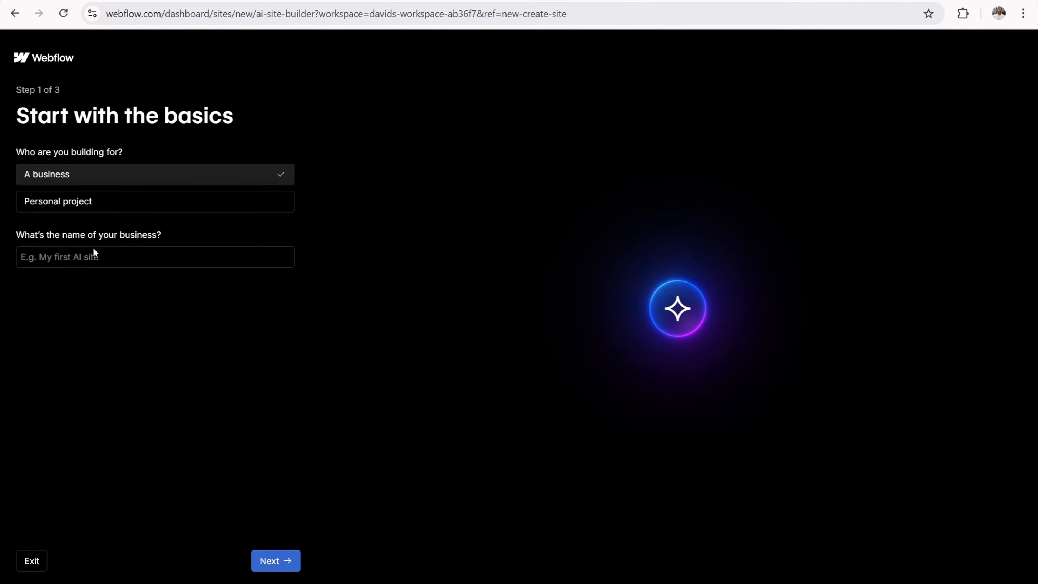
{"action": "left_click", "coordinate": [94, 254]}
{"action": "type", "text": "Digi"}
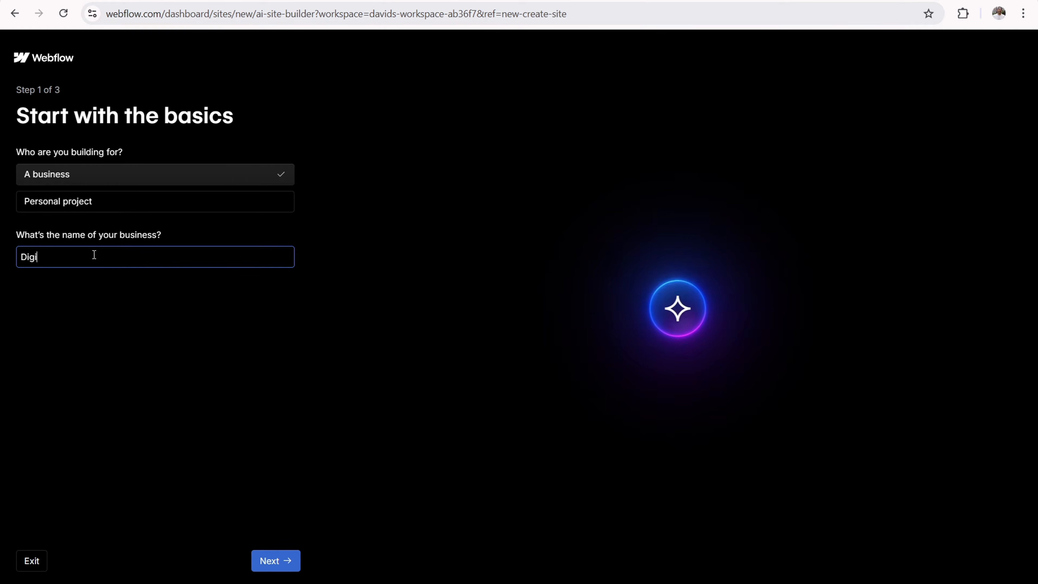
{"action": "type", "text": "tal AI Art"}
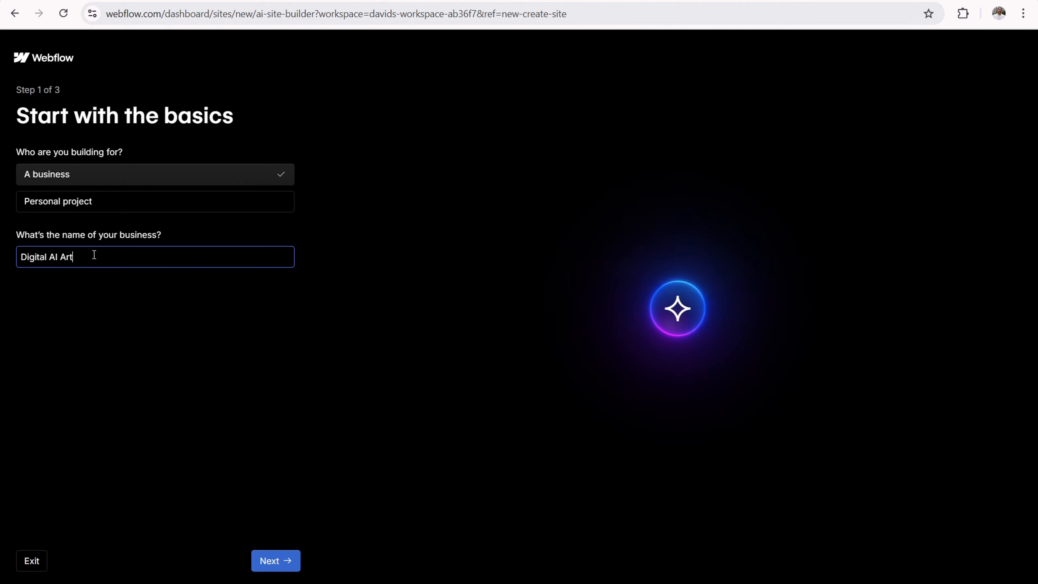
{"action": "left_click", "coordinate": [273, 561]}
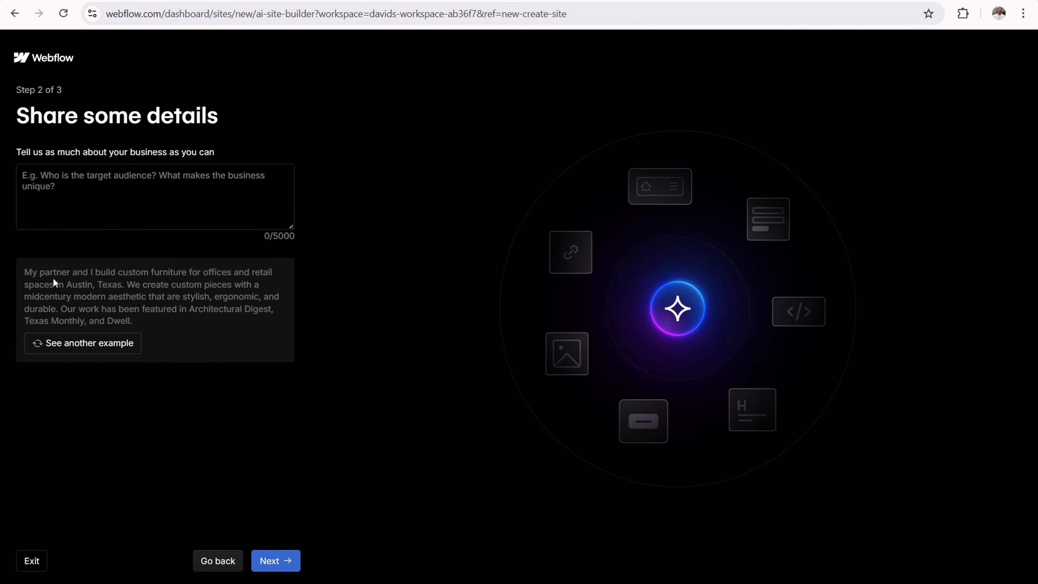
Step: Read the example business description, then switch to ChatGPT and review the prompt and generated Digital AI Art site description
{"action": "left_click_drag", "start_coordinate": [54, 273], "coordinate": [169, 289]}
{"action": "left_click", "coordinate": [172, 192]}
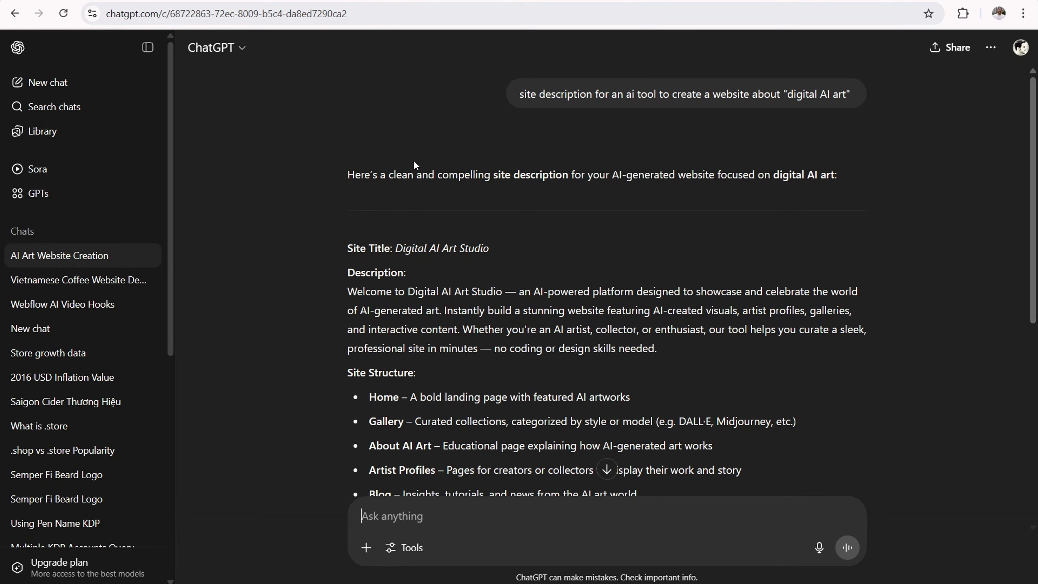
{"action": "scroll", "coordinate": [413, 163], "scroll_direction": "down", "scroll_amount": 3}
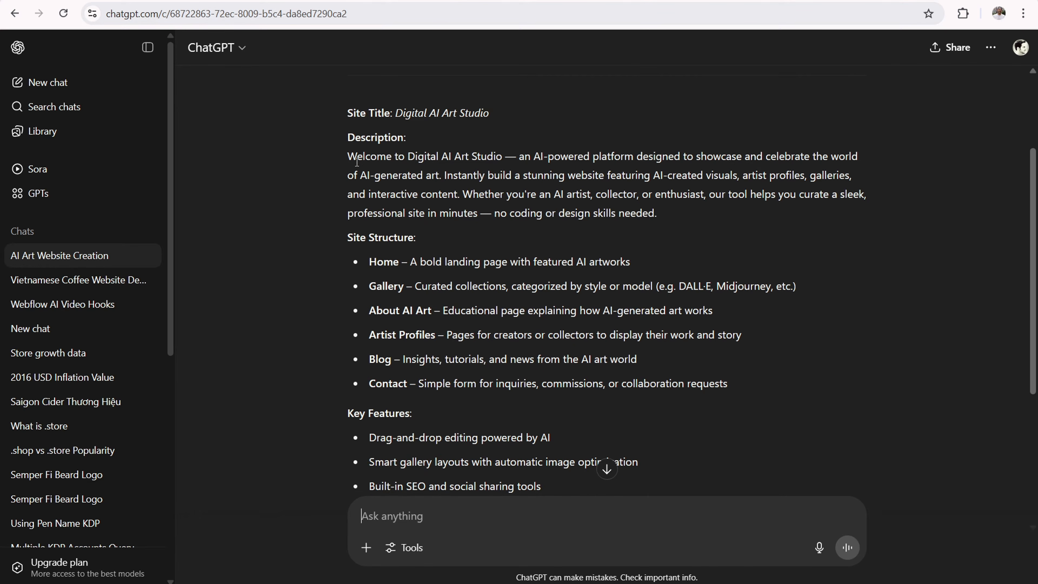
{"action": "left_click_drag", "start_coordinate": [372, 154], "coordinate": [387, 156]}
{"action": "scroll", "coordinate": [572, 184], "scroll_direction": "up", "scroll_amount": 3}
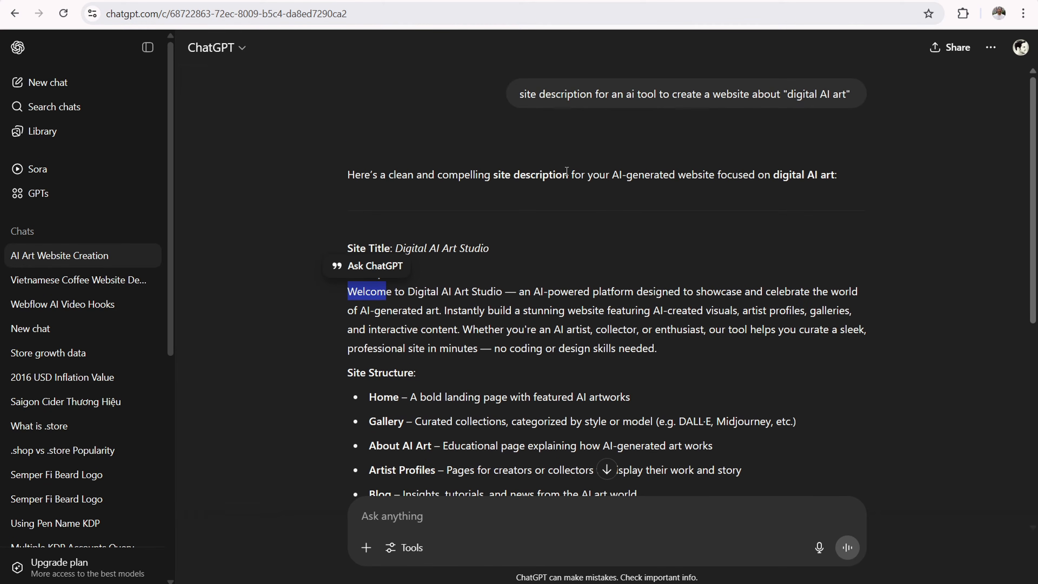
{"action": "left_click_drag", "start_coordinate": [532, 95], "coordinate": [562, 94]}
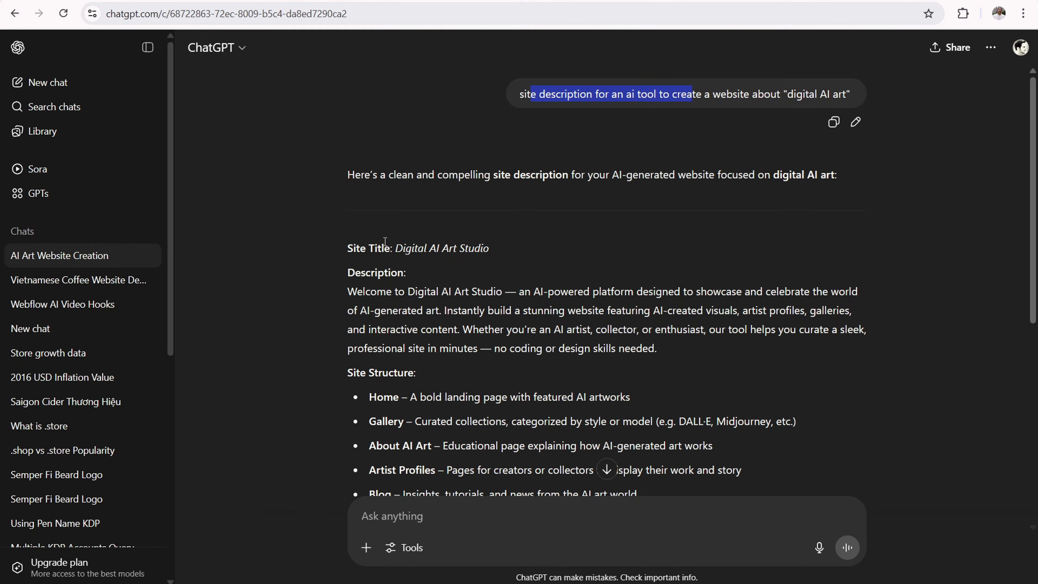
Step: Copy the description and site structure from the ChatGPT reply, from "Welcome" through the Contact entry, and return to the Webflow site builder
{"action": "scroll", "coordinate": [385, 242], "scroll_direction": "down", "scroll_amount": 3}
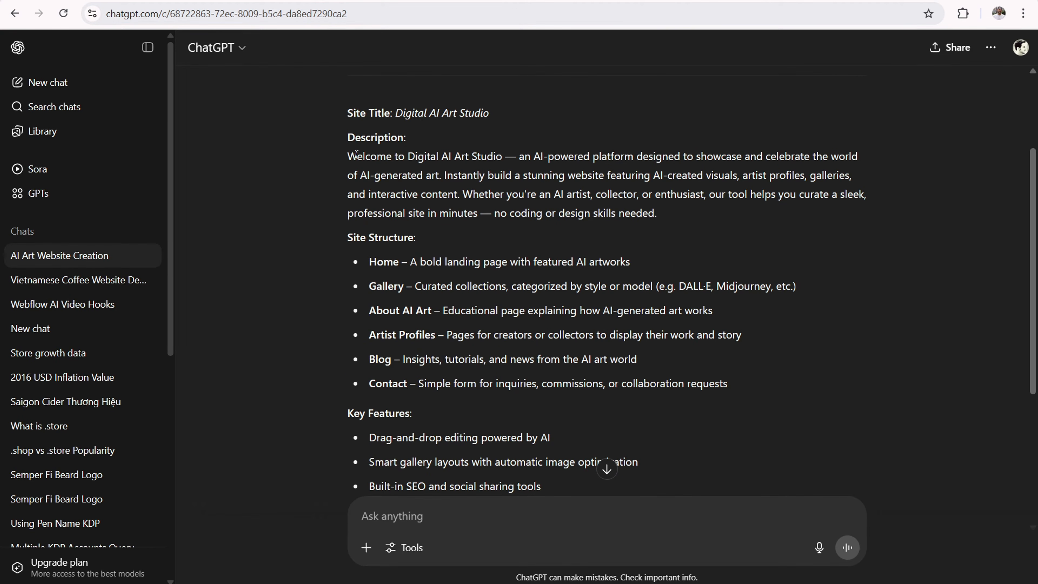
{"action": "left_click_drag", "start_coordinate": [391, 157], "coordinate": [775, 386]}
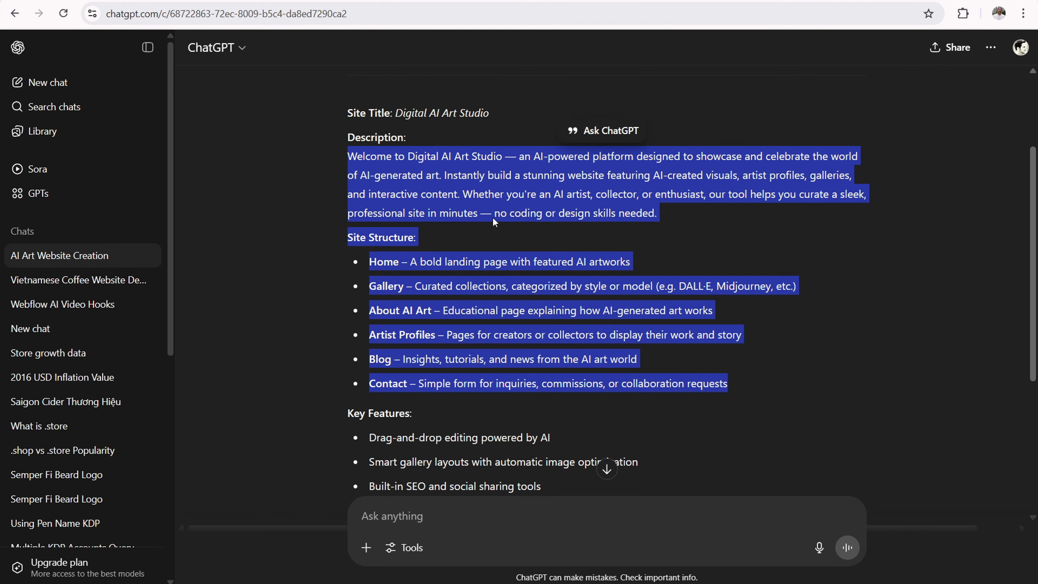
{"action": "right_click", "coordinate": [475, 189]}
{"action": "left_click", "coordinate": [501, 201]}
{"action": "key", "text": "ctrl+Tab"}
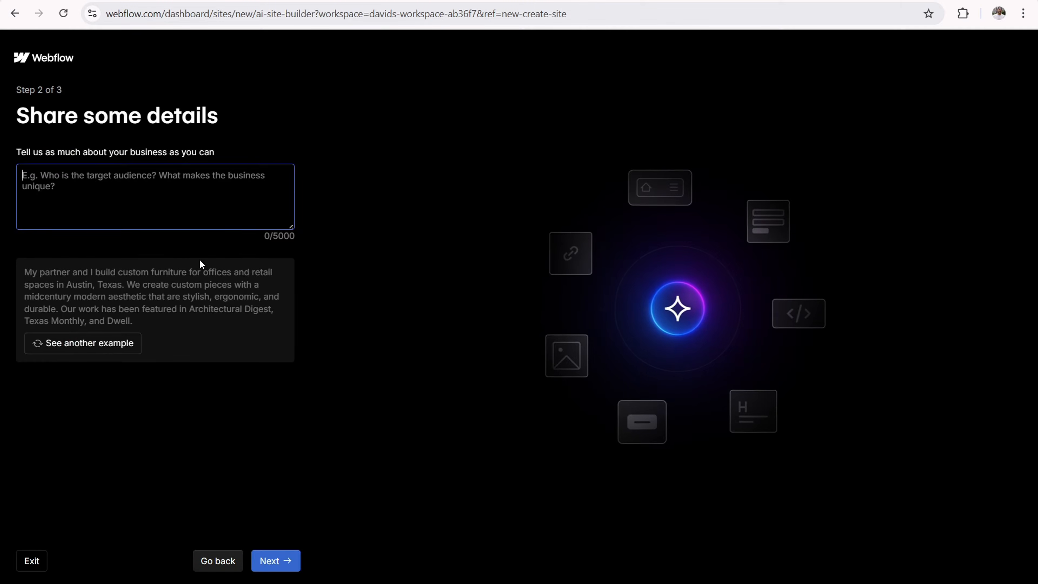
Step: Enlarge the business description field, paste the copied Digital AI Art description and site structure into it, and continue to the style stage
{"action": "left_click_drag", "start_coordinate": [290, 226], "coordinate": [291, 454]}
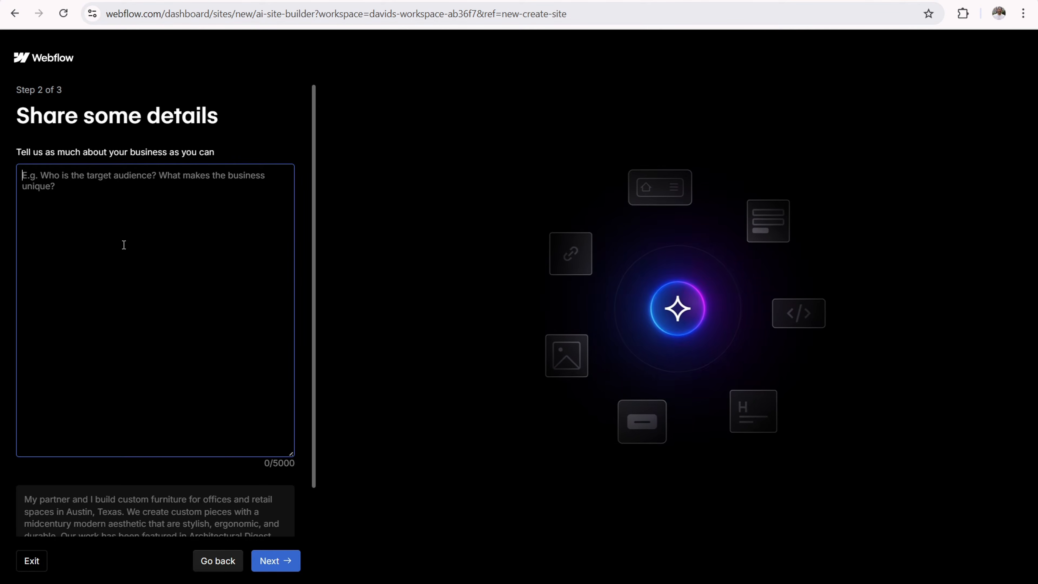
{"action": "right_click", "coordinate": [70, 180]}
{"action": "left_click", "coordinate": [126, 313]}
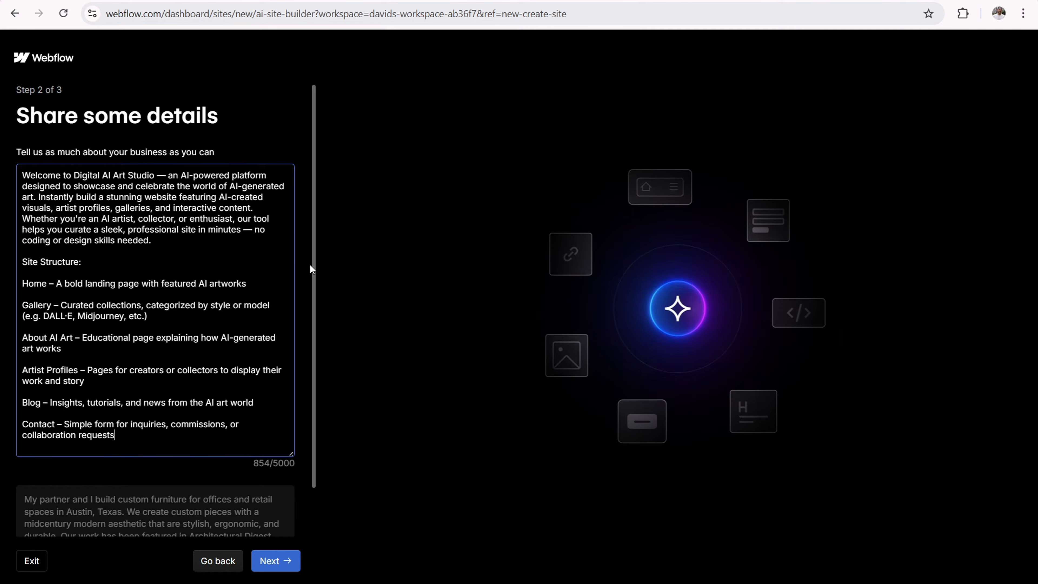
{"action": "scroll", "coordinate": [310, 269], "scroll_direction": "down", "scroll_amount": 2}
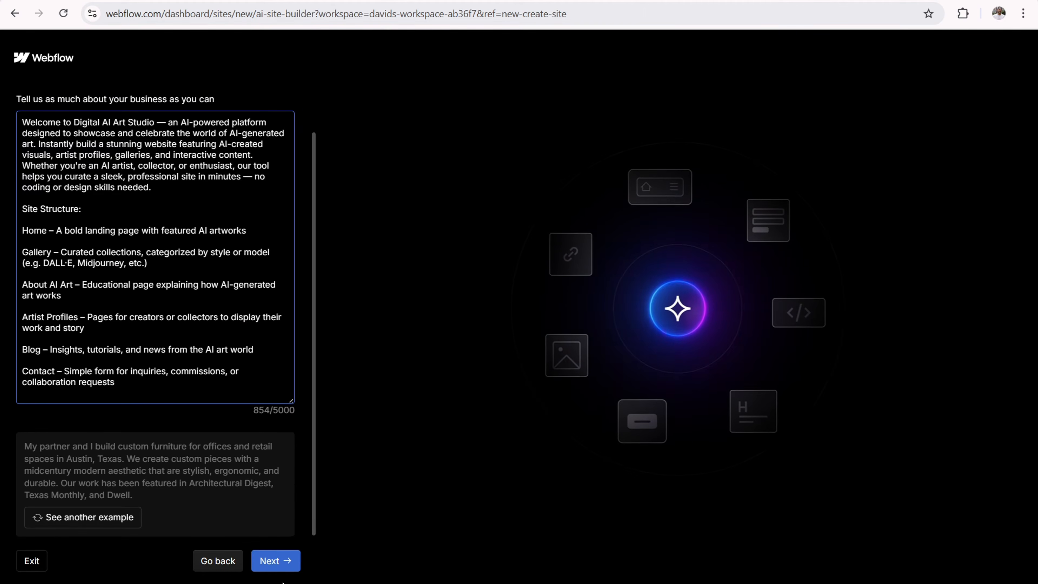
{"action": "left_click", "coordinate": [275, 566]}
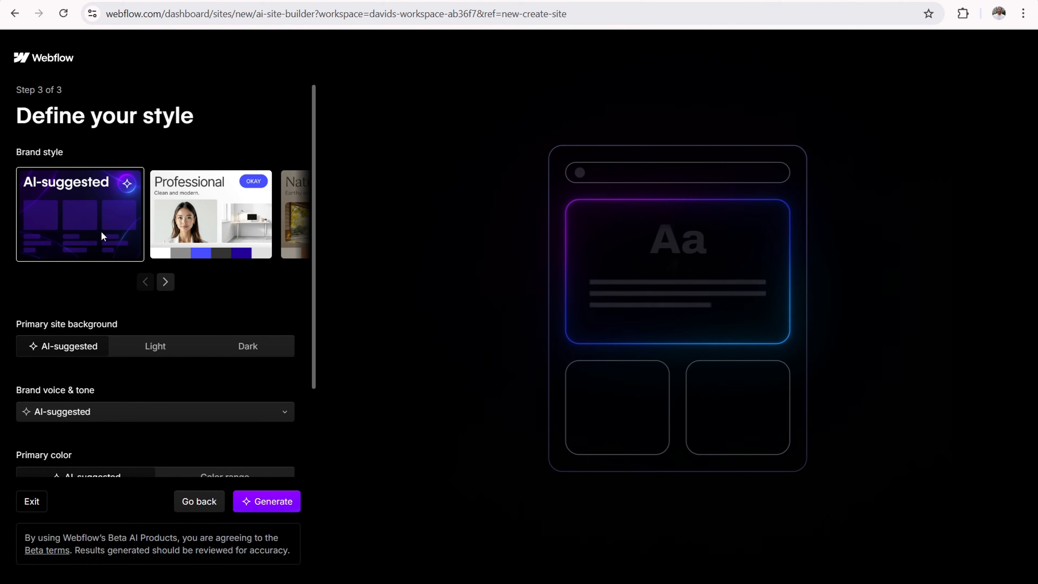
Step: Look through the available brand styles from AI-suggested to the last one, Bright
{"action": "left_click", "coordinate": [169, 286]}
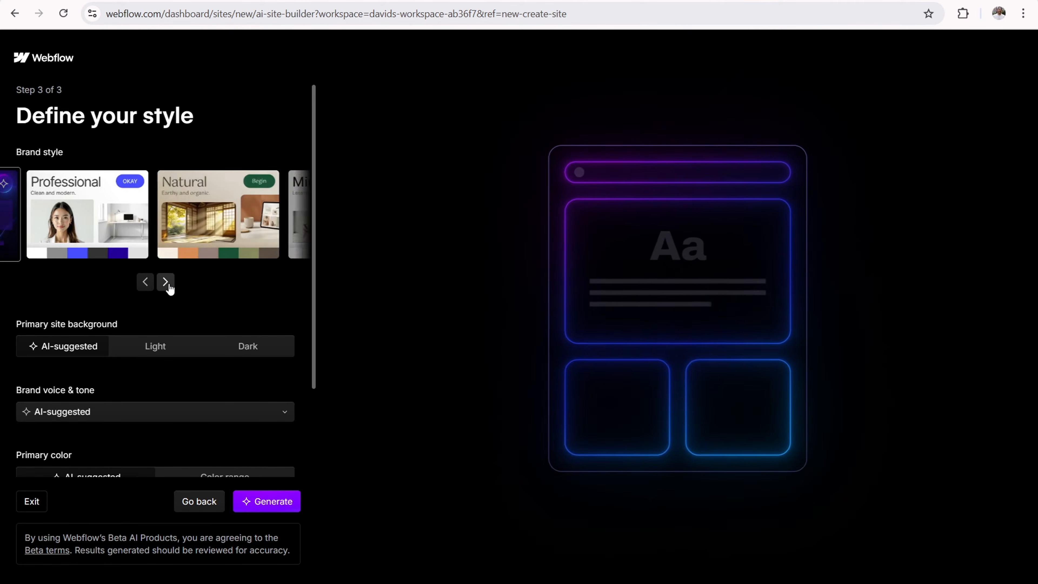
{"action": "left_click", "coordinate": [169, 286]}
{"action": "left_click", "coordinate": [165, 282]}
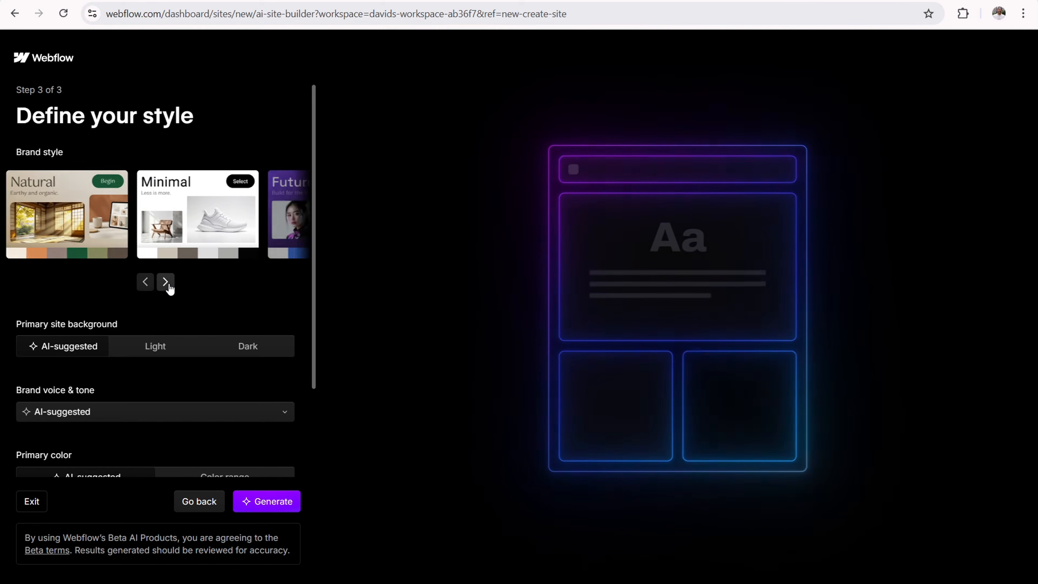
{"action": "left_click", "coordinate": [166, 282]}
{"action": "left_click", "coordinate": [169, 287]}
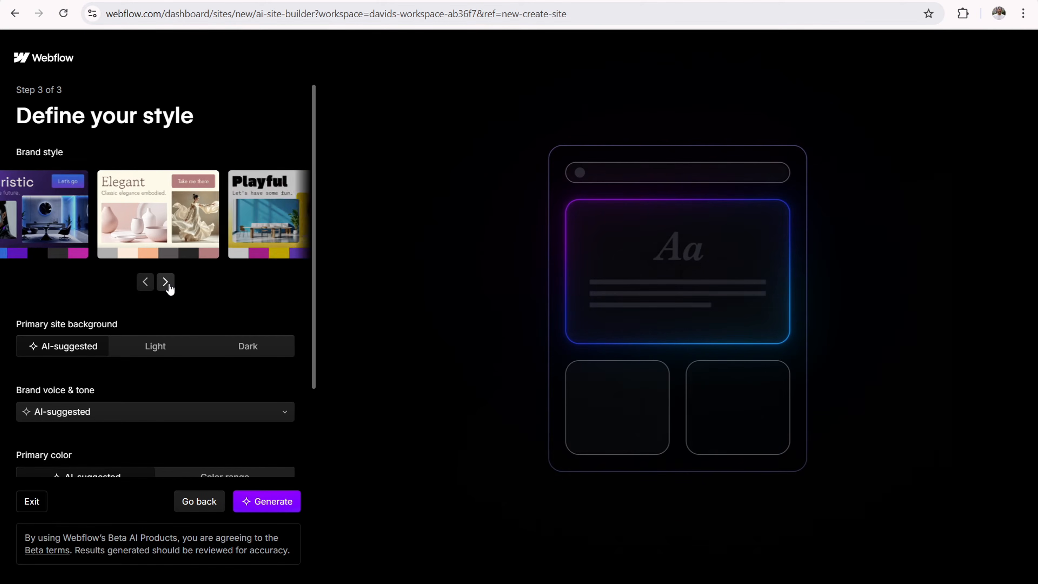
{"action": "left_click", "coordinate": [167, 286]}
{"action": "left_click", "coordinate": [168, 285]}
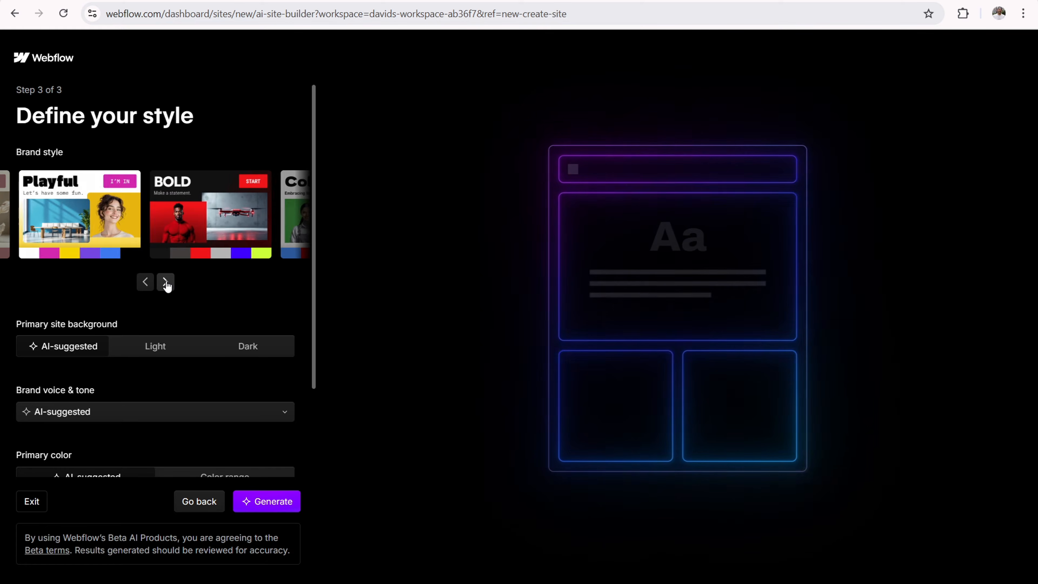
{"action": "left_click", "coordinate": [167, 286]}
{"action": "left_click", "coordinate": [166, 285]}
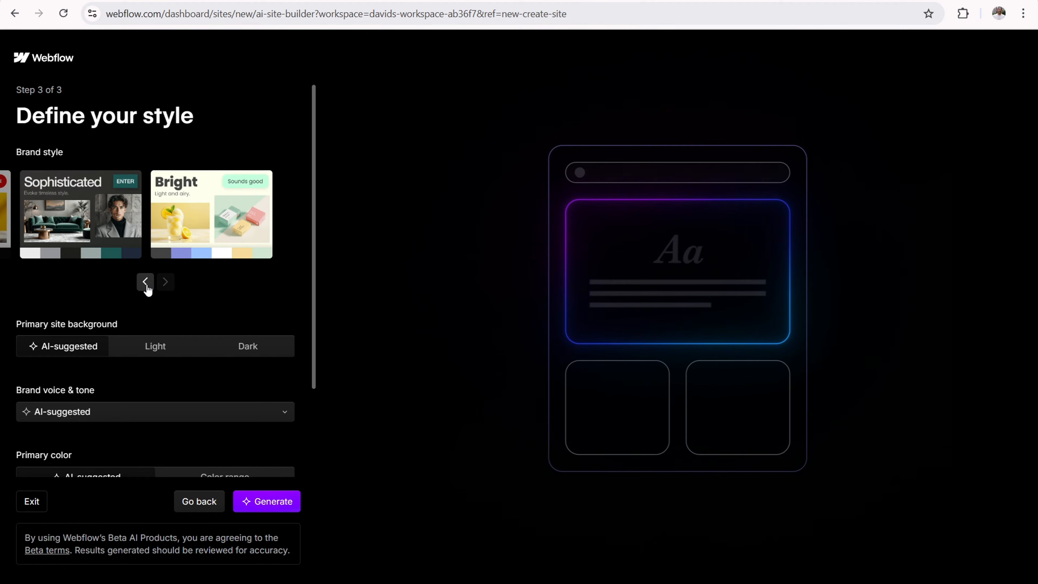
Step: Go back through the brand styles and select Playful
{"action": "left_click", "coordinate": [146, 282]}
{"action": "left_click", "coordinate": [146, 282]}
{"action": "left_click", "coordinate": [146, 282]}
{"action": "left_click", "coordinate": [146, 282]}
{"action": "left_click", "coordinate": [211, 194]}
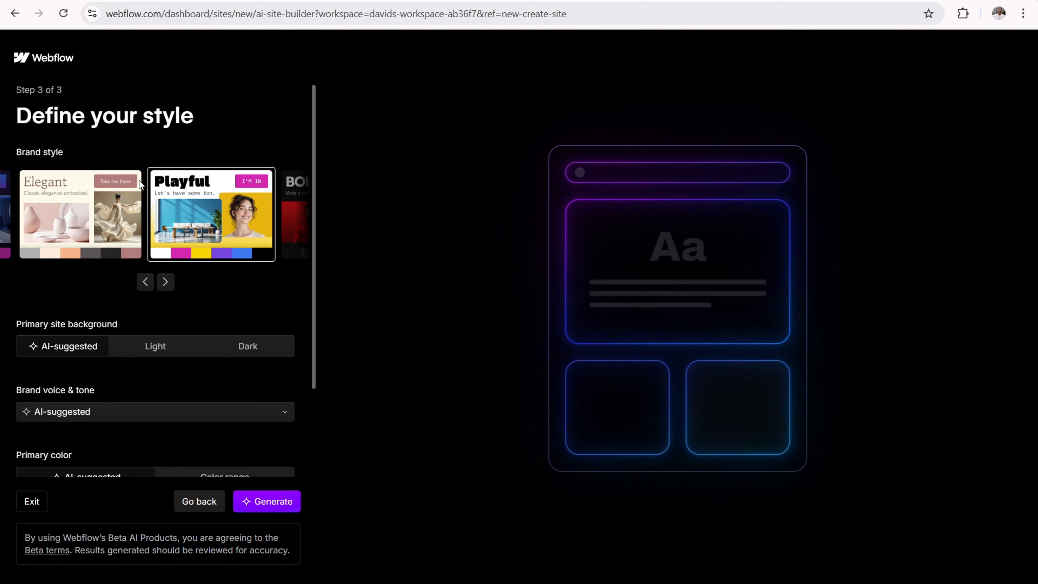
Step: Set the primary site background to Light, keep the AI-suggested voice and color, and generate the site
{"action": "scroll", "coordinate": [78, 207], "scroll_direction": "down", "scroll_amount": 3}
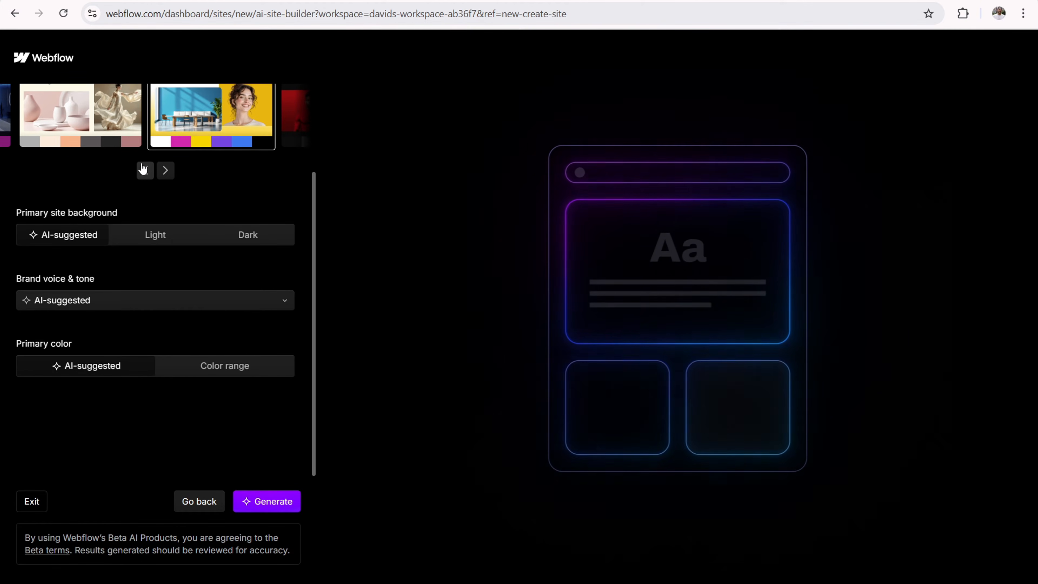
{"action": "left_click", "coordinate": [239, 240]}
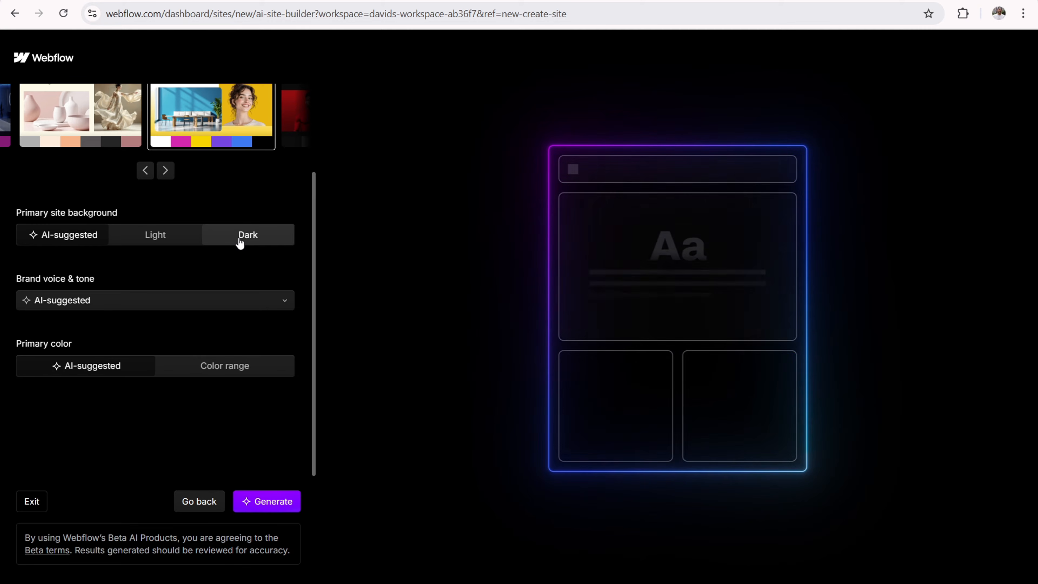
{"action": "left_click", "coordinate": [54, 241]}
{"action": "left_click", "coordinate": [130, 232]}
{"action": "left_click", "coordinate": [148, 241]}
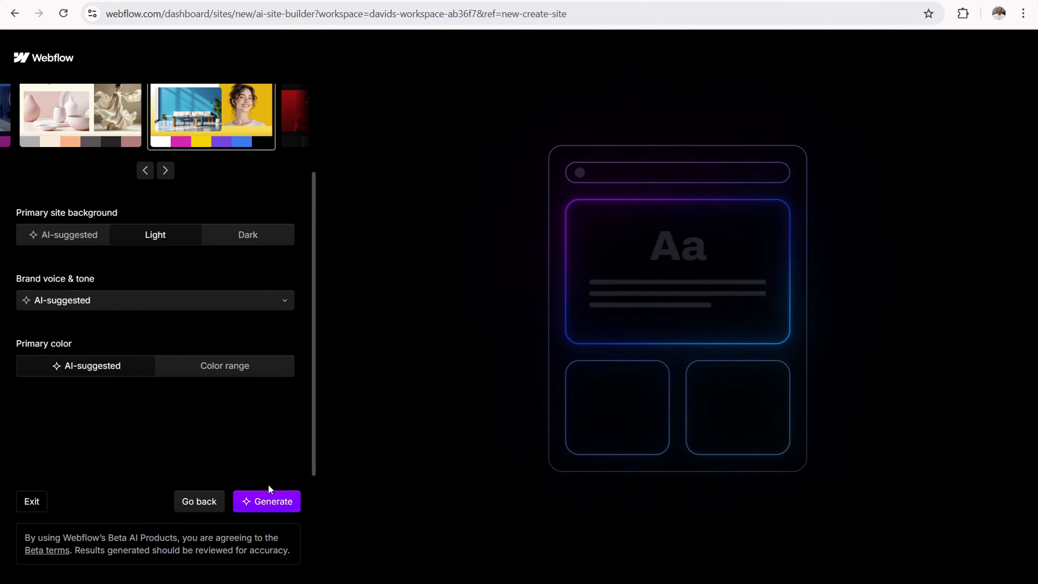
{"action": "left_click", "coordinate": [266, 499]}
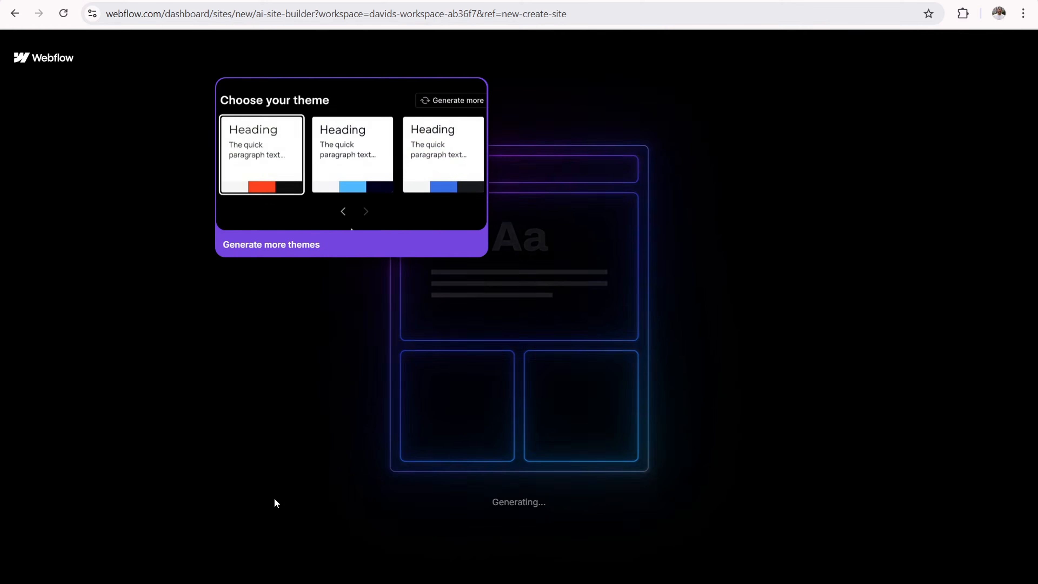
{"action": "left_click", "coordinate": [441, 100]}
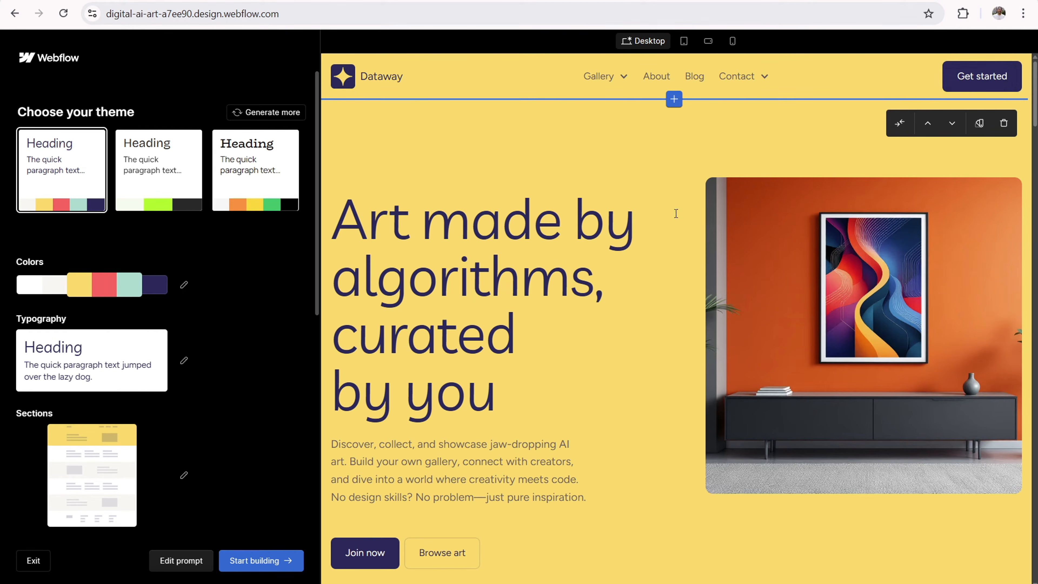
Step: Review the generated homepage preview from the hero through the gallery, blog, FAQ and contact sections to the footer, and return to its beginning
{"action": "scroll", "coordinate": [610, 168], "scroll_direction": "down", "scroll_amount": 15}
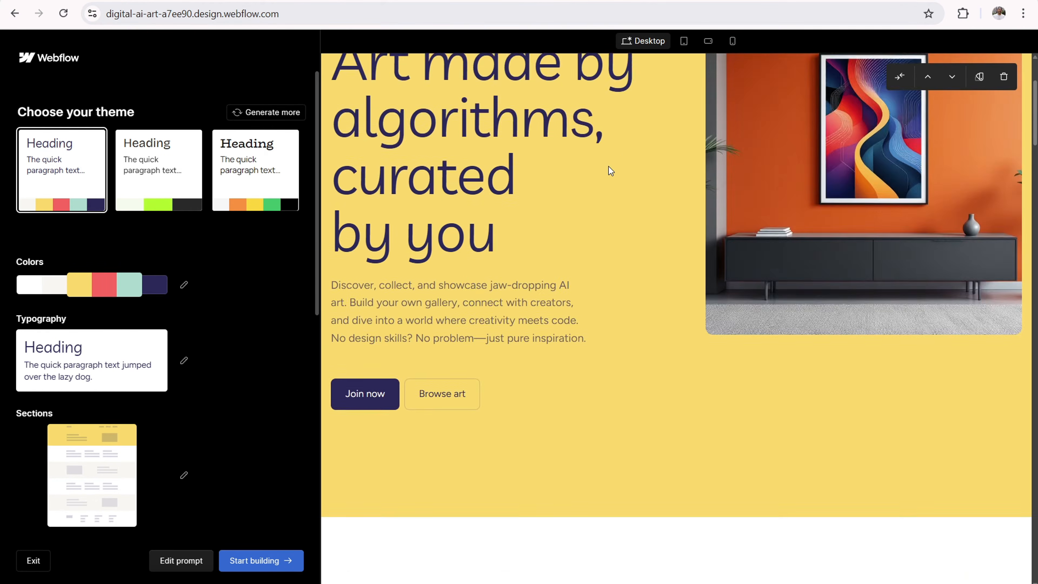
{"action": "scroll", "coordinate": [629, 172], "scroll_direction": "down", "scroll_amount": 5}
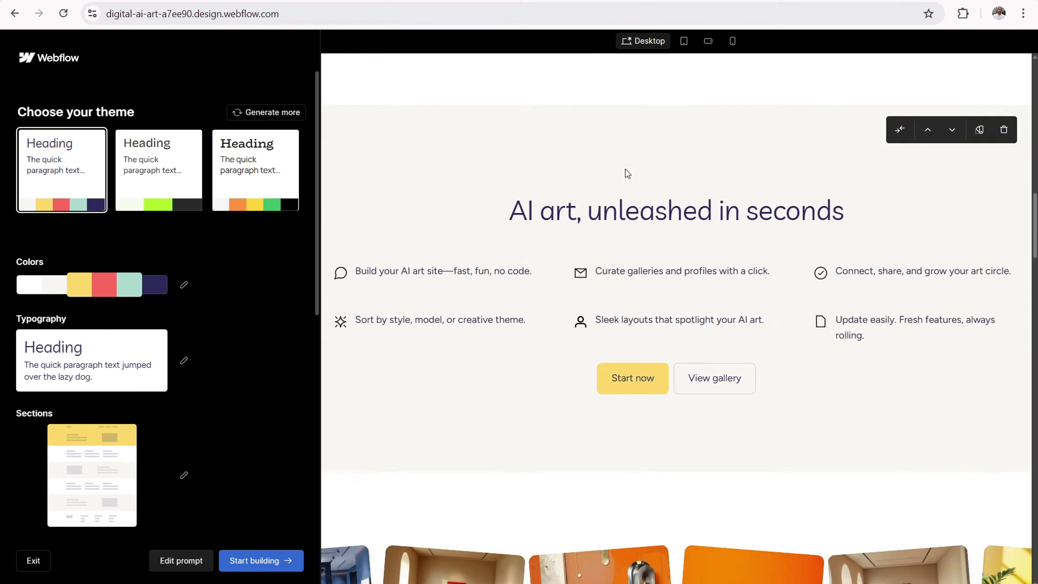
{"action": "scroll", "coordinate": [613, 327], "scroll_direction": "up", "scroll_amount": 10}
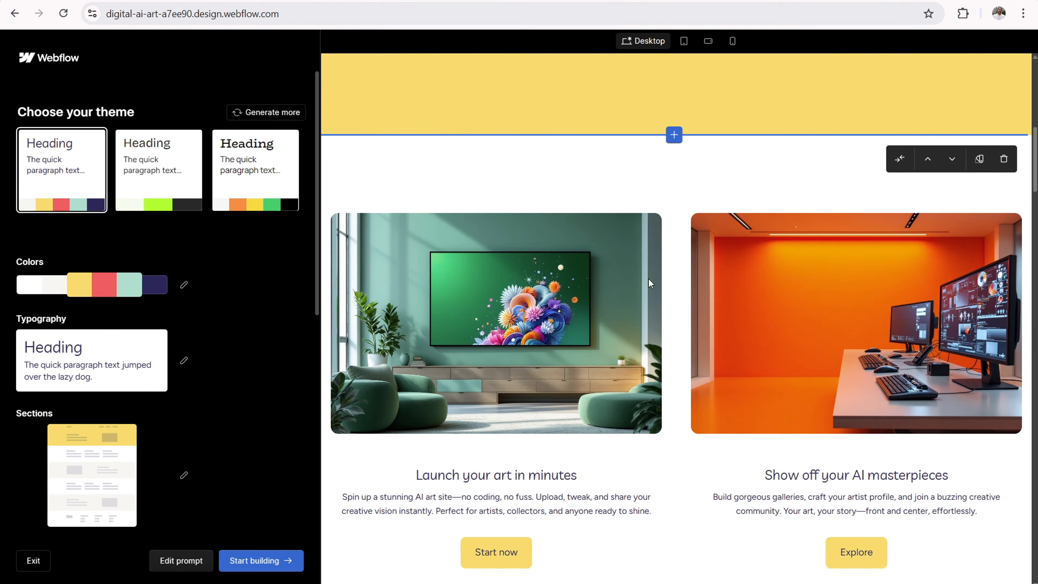
{"action": "scroll", "coordinate": [649, 279], "scroll_direction": "down", "scroll_amount": 10}
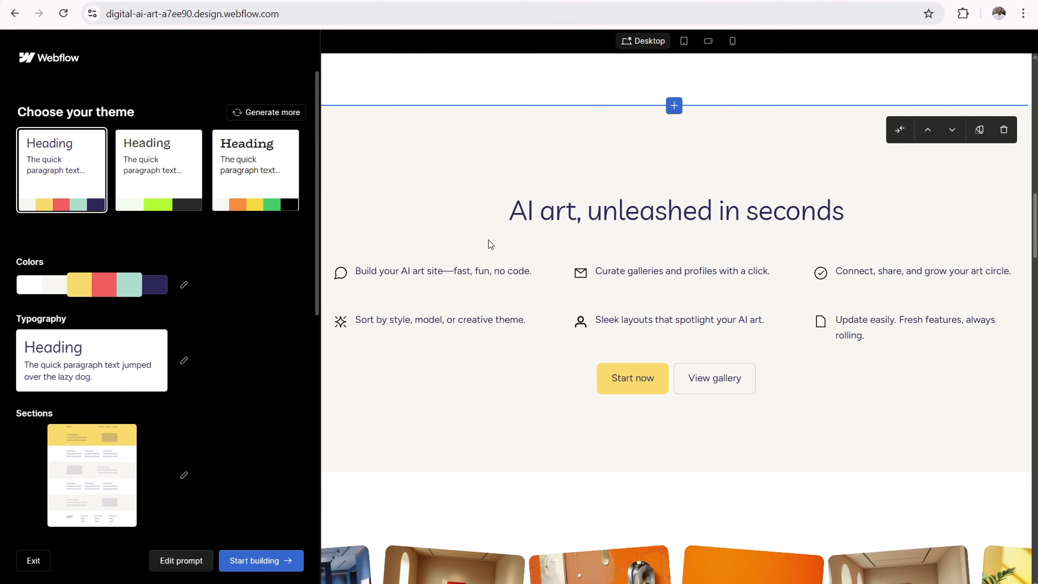
{"action": "scroll", "coordinate": [654, 237], "scroll_direction": "down", "scroll_amount": 8}
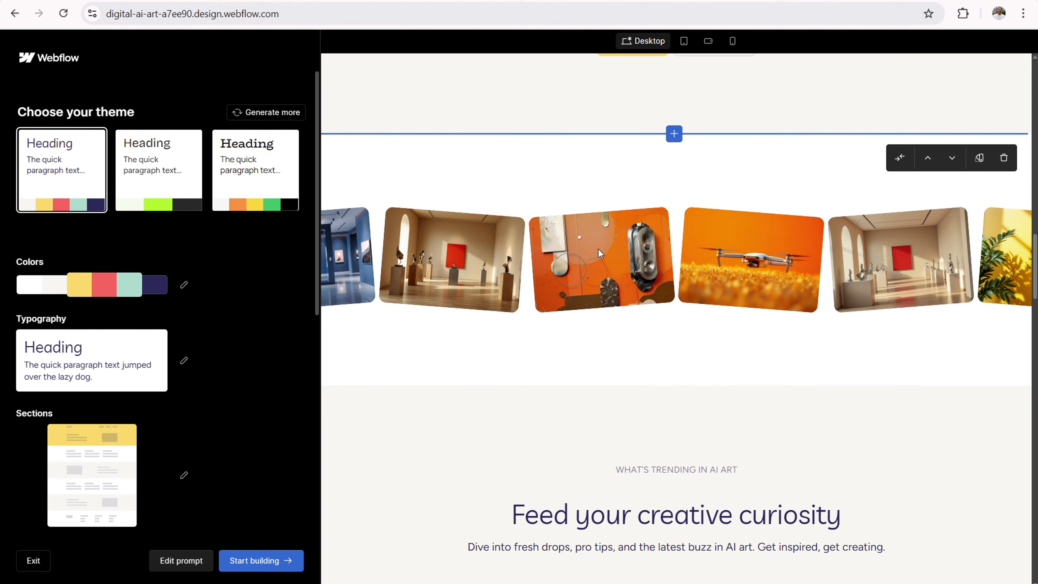
{"action": "scroll", "coordinate": [572, 258], "scroll_direction": "down", "scroll_amount": 15}
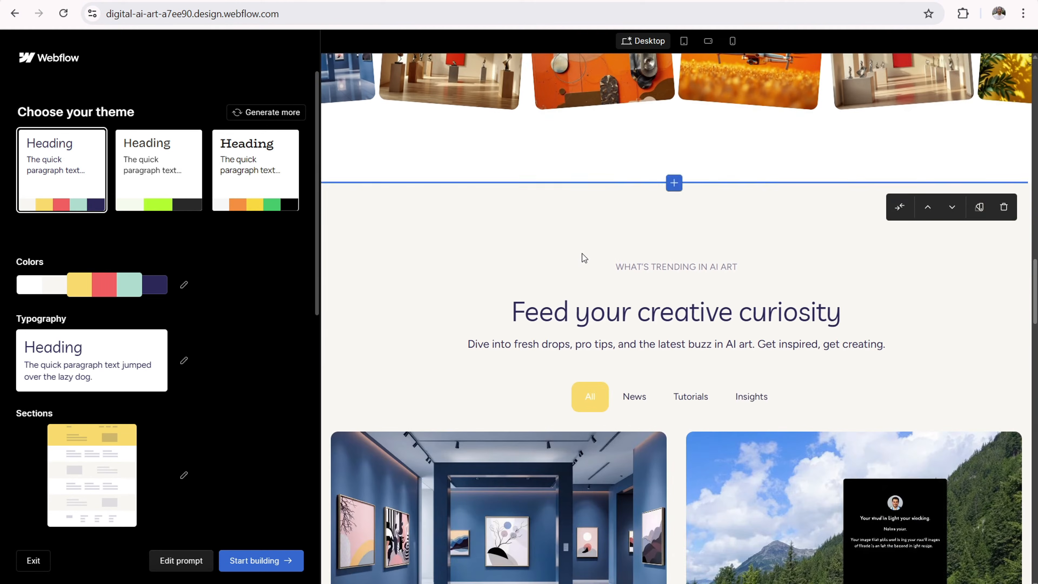
{"action": "scroll", "coordinate": [529, 247], "scroll_direction": "up", "scroll_amount": 10}
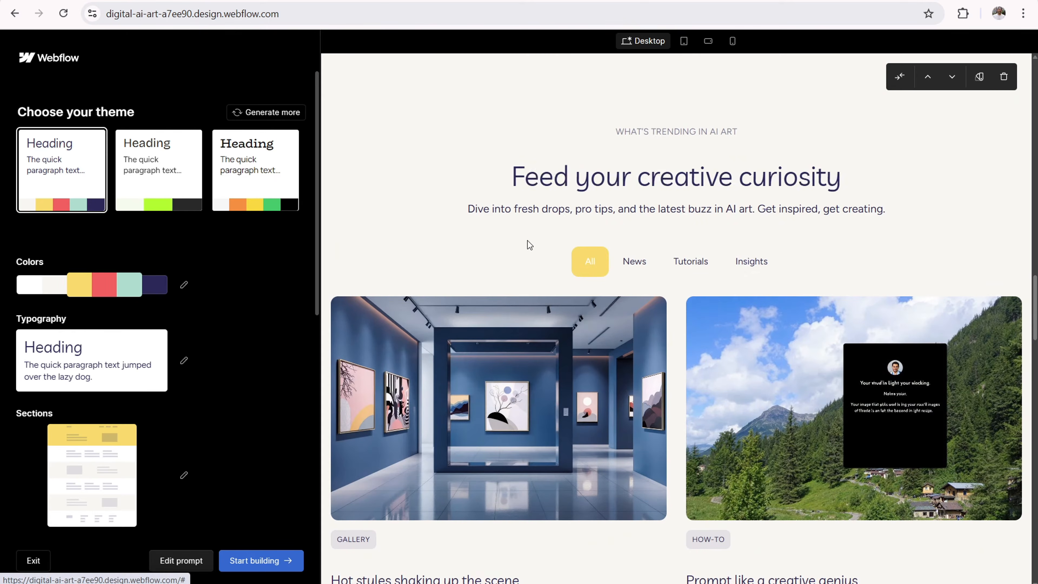
{"action": "scroll", "coordinate": [580, 249], "scroll_direction": "down", "scroll_amount": 12}
{"action": "scroll", "coordinate": [564, 228], "scroll_direction": "down", "scroll_amount": 3}
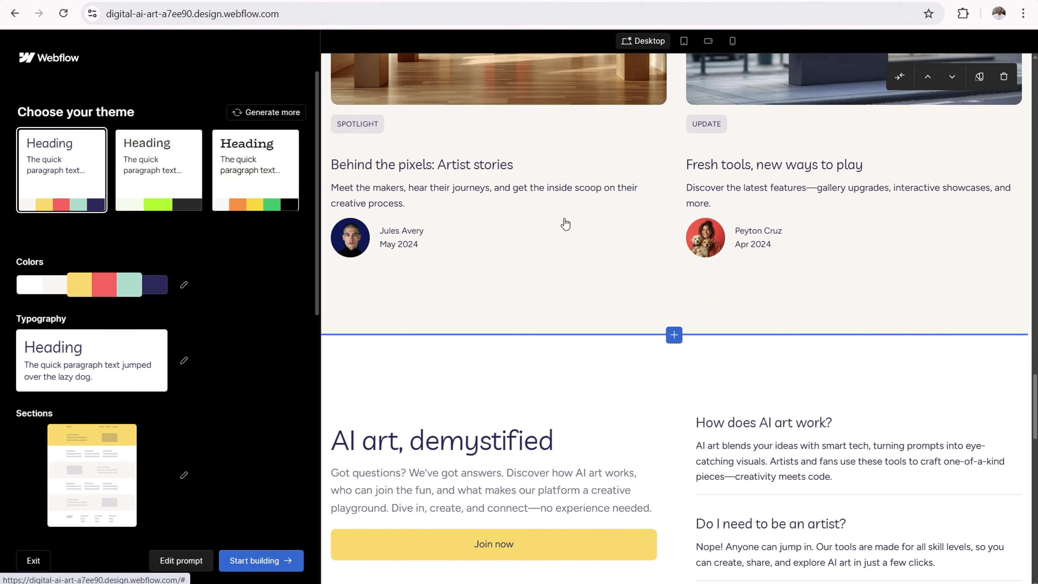
{"action": "scroll", "coordinate": [531, 223], "scroll_direction": "up", "scroll_amount": 8}
{"action": "scroll", "coordinate": [494, 222], "scroll_direction": "up", "scroll_amount": 5}
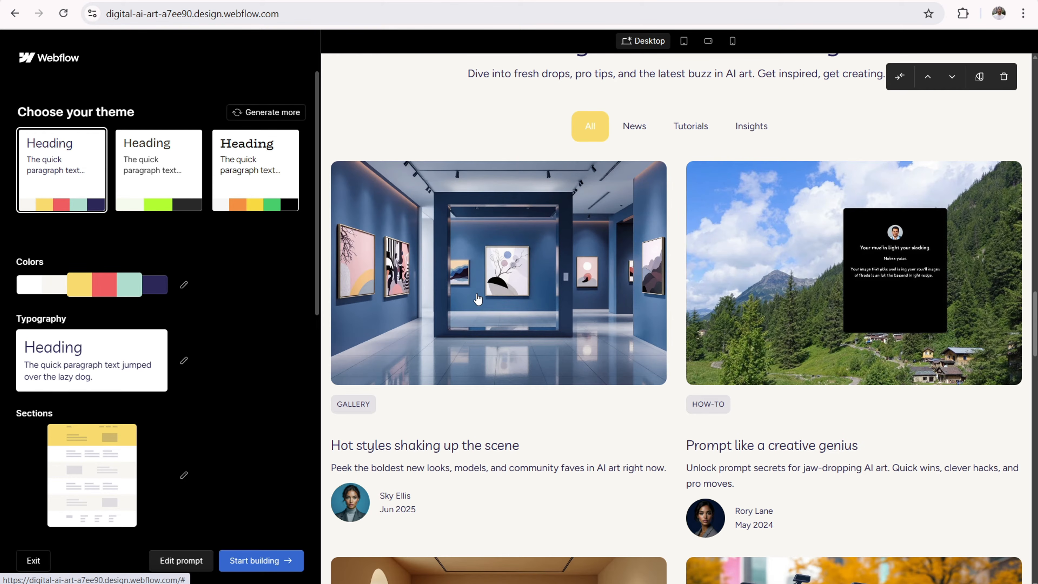
{"action": "scroll", "coordinate": [492, 294], "scroll_direction": "down", "scroll_amount": 15}
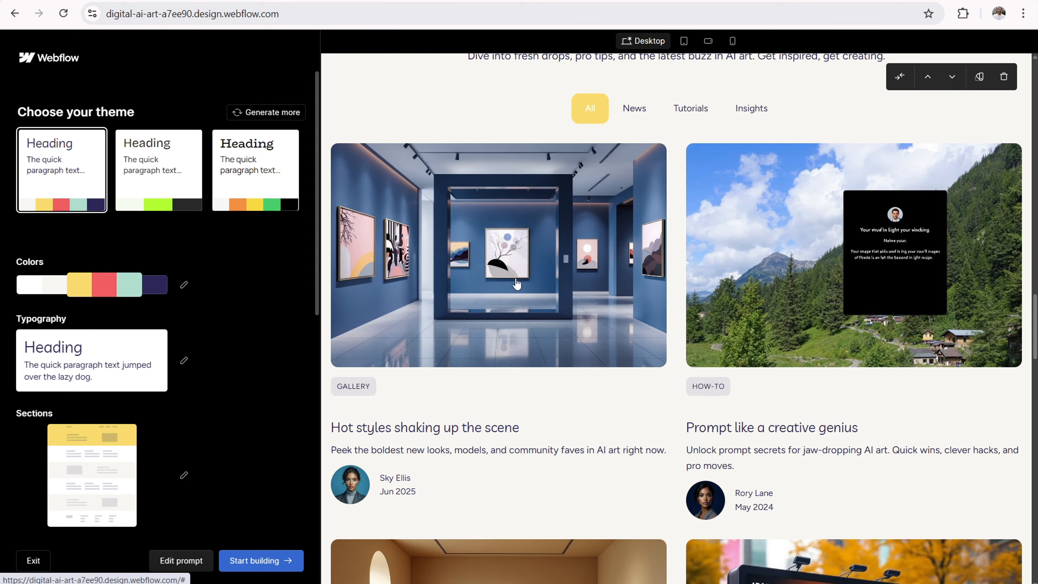
{"action": "scroll", "coordinate": [514, 174], "scroll_direction": "down", "scroll_amount": 8}
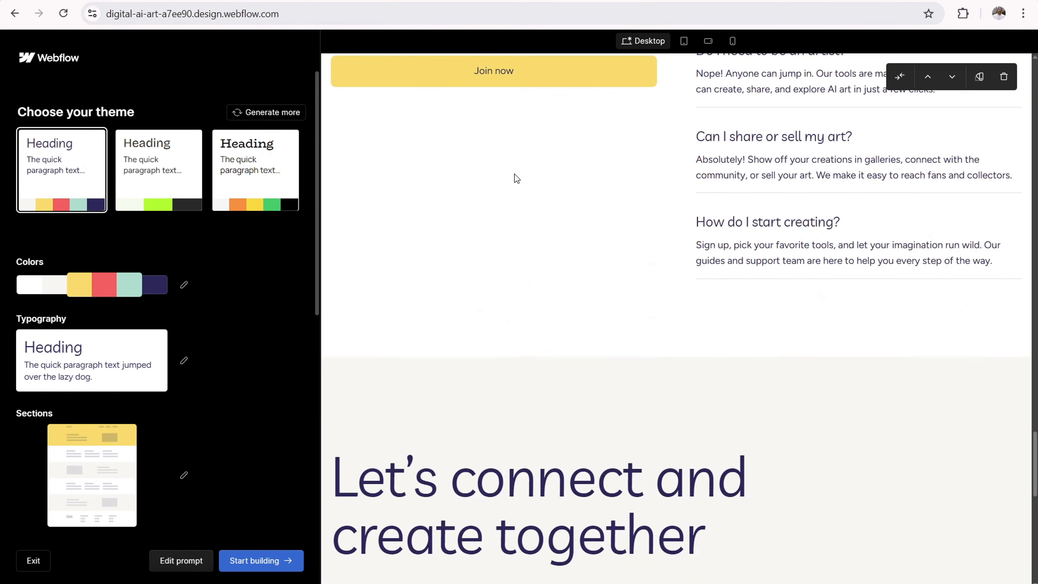
{"action": "scroll", "coordinate": [562, 185], "scroll_direction": "up", "scroll_amount": 5}
{"action": "scroll", "coordinate": [603, 282], "scroll_direction": "down", "scroll_amount": 10}
{"action": "scroll", "coordinate": [603, 281], "scroll_direction": "down", "scroll_amount": 8}
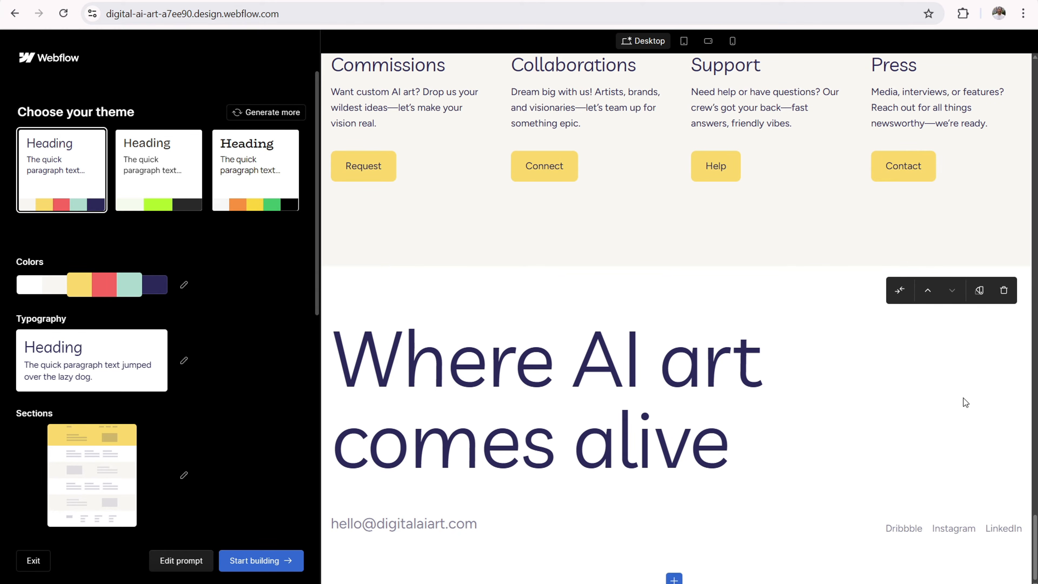
{"action": "scroll", "coordinate": [779, 414], "scroll_direction": "up", "scroll_amount": 20}
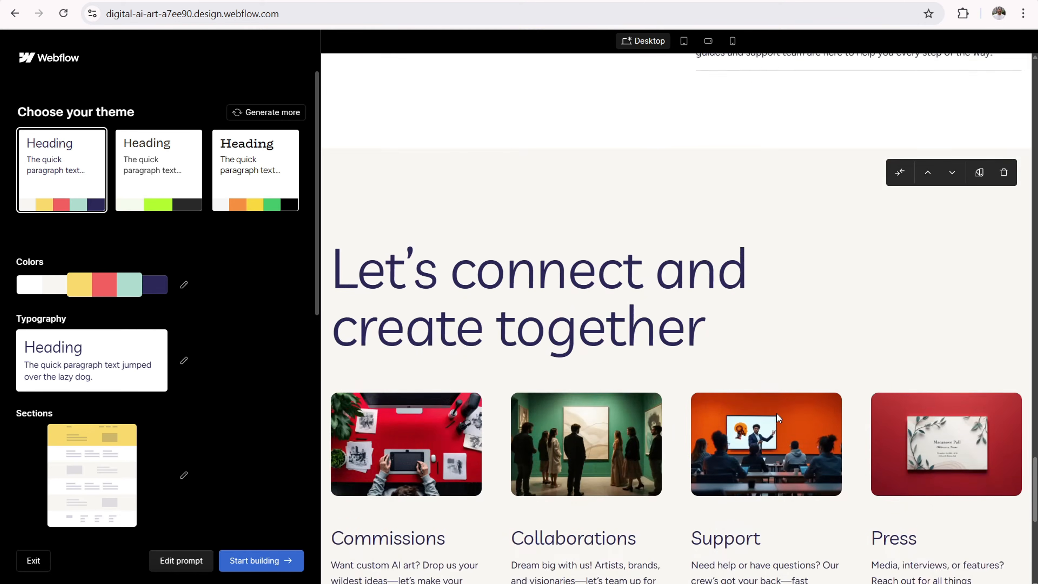
{"action": "scroll", "coordinate": [768, 414], "scroll_direction": "up", "scroll_amount": 15}
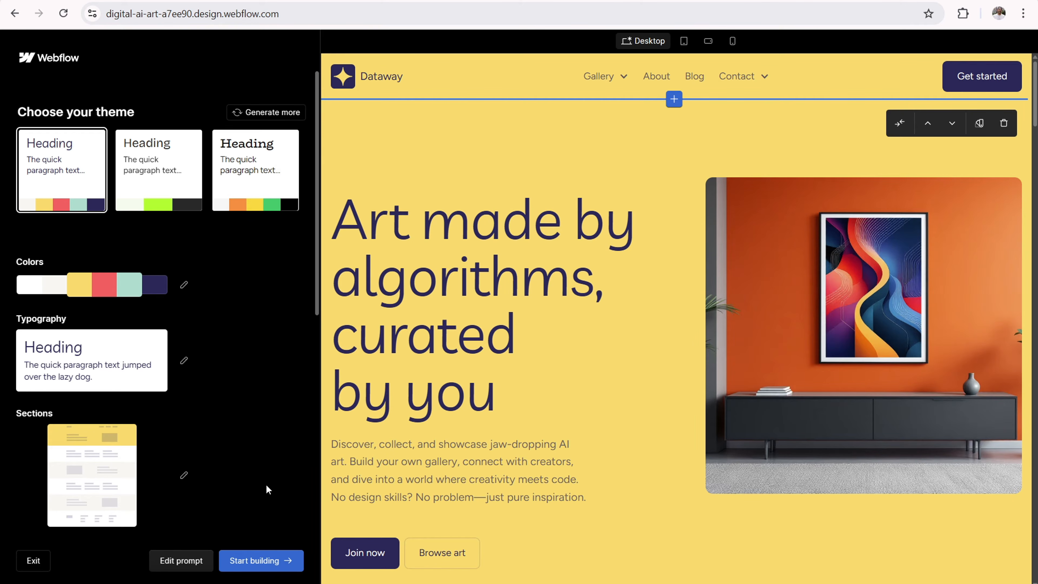
Step: Open the site's prompt for editing and change the brand style to AI-suggested
{"action": "left_click", "coordinate": [171, 568]}
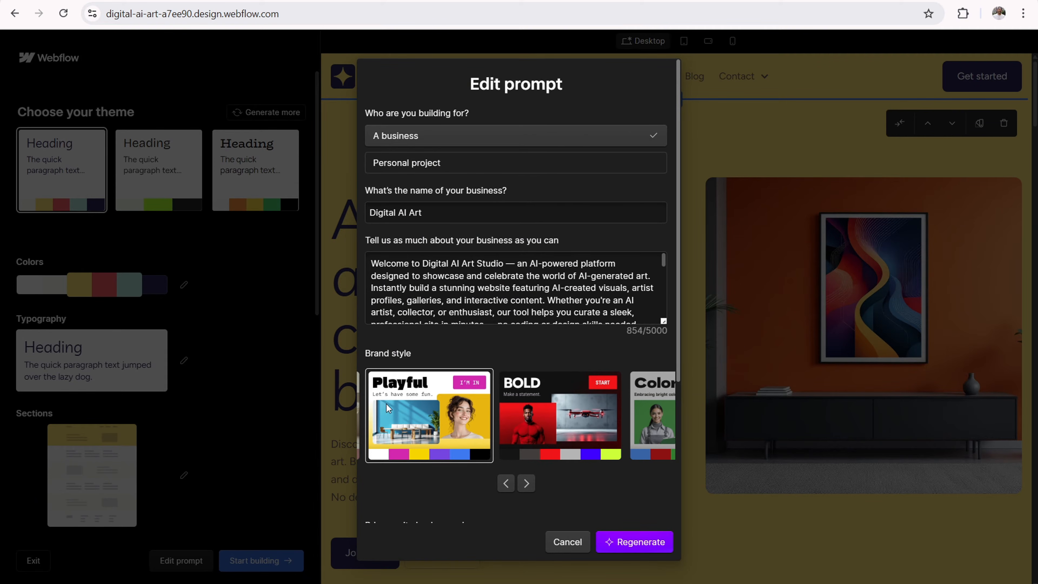
{"action": "left_click", "coordinate": [504, 489]}
{"action": "left_click", "coordinate": [504, 489]}
{"action": "left_click", "coordinate": [505, 489]}
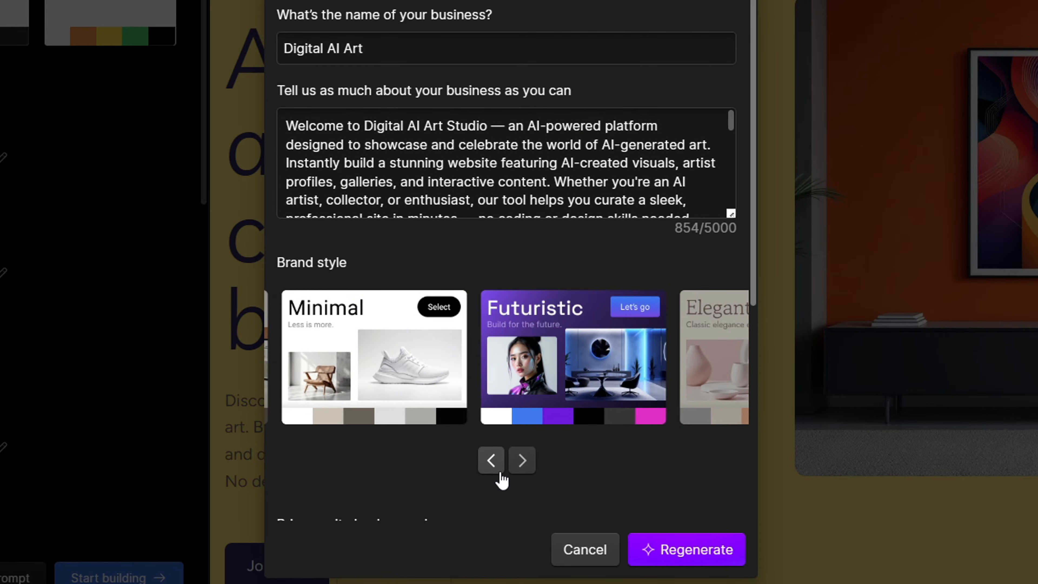
{"action": "left_click", "coordinate": [492, 461]}
{"action": "left_click", "coordinate": [492, 461]}
{"action": "left_click", "coordinate": [492, 461]}
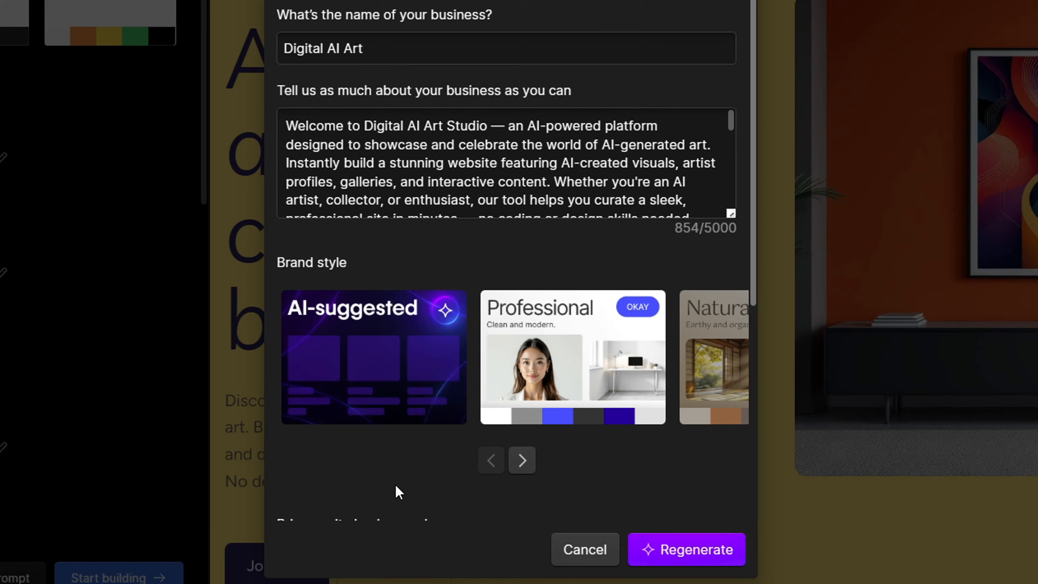
{"action": "left_click", "coordinate": [349, 350]}
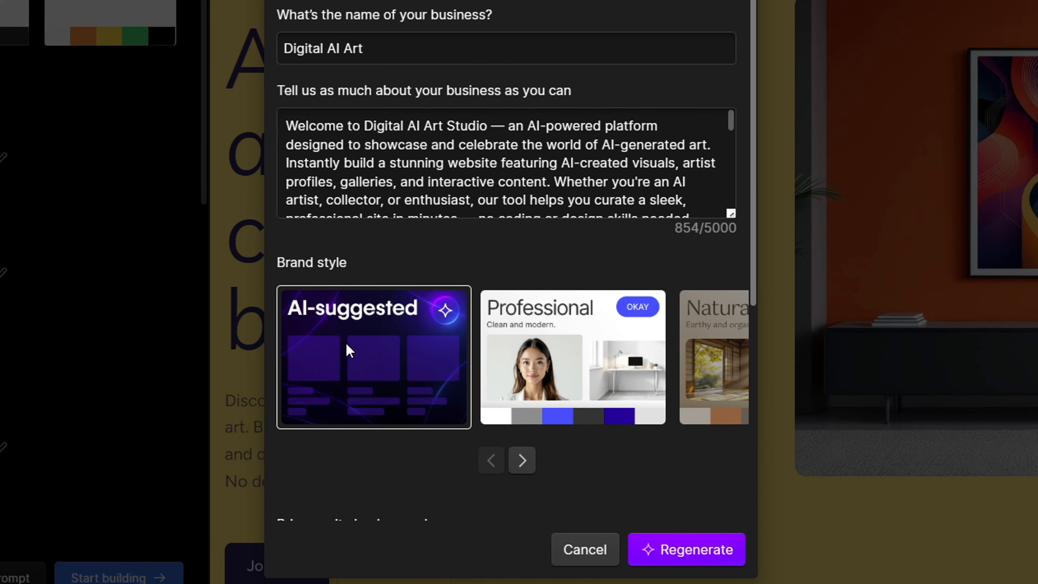
Step: Set the primary site background to AI-suggested and regenerate the site
{"action": "scroll", "coordinate": [461, 192], "scroll_direction": "down", "scroll_amount": 10}
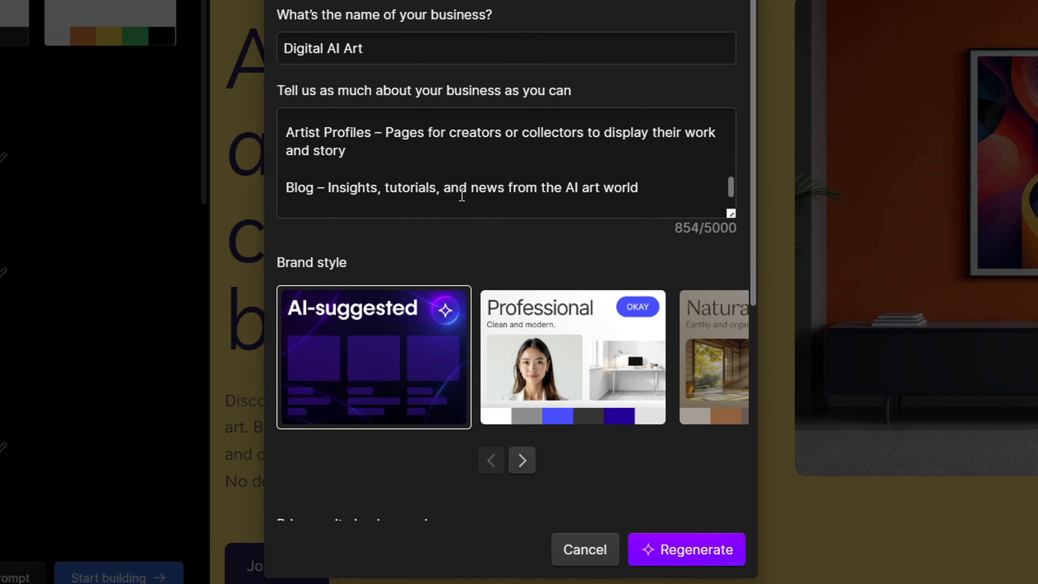
{"action": "scroll", "coordinate": [676, 268], "scroll_direction": "down", "scroll_amount": 3}
{"action": "scroll", "coordinate": [677, 268], "scroll_direction": "down", "scroll_amount": 5}
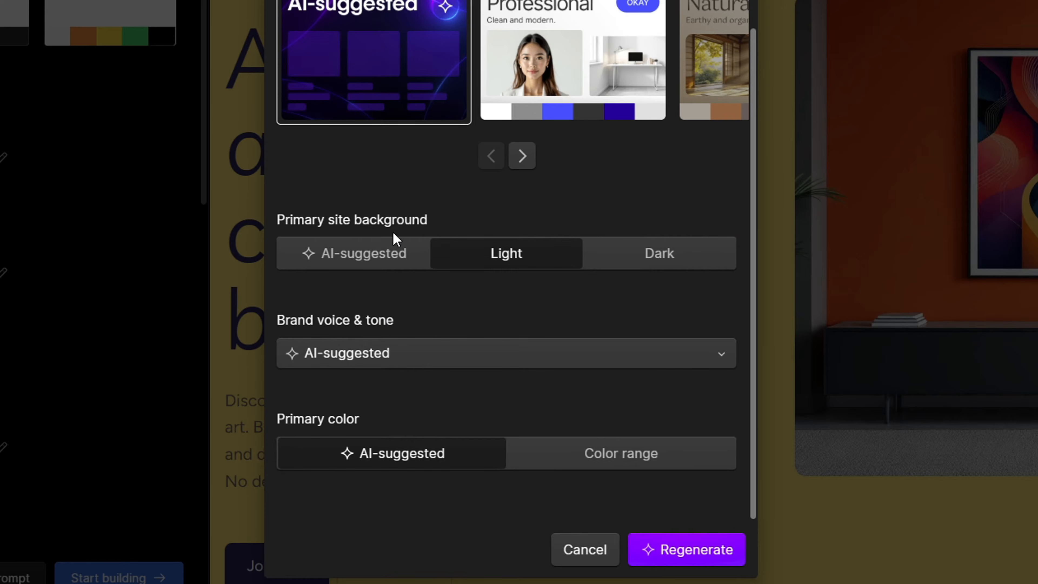
{"action": "left_click", "coordinate": [353, 264]}
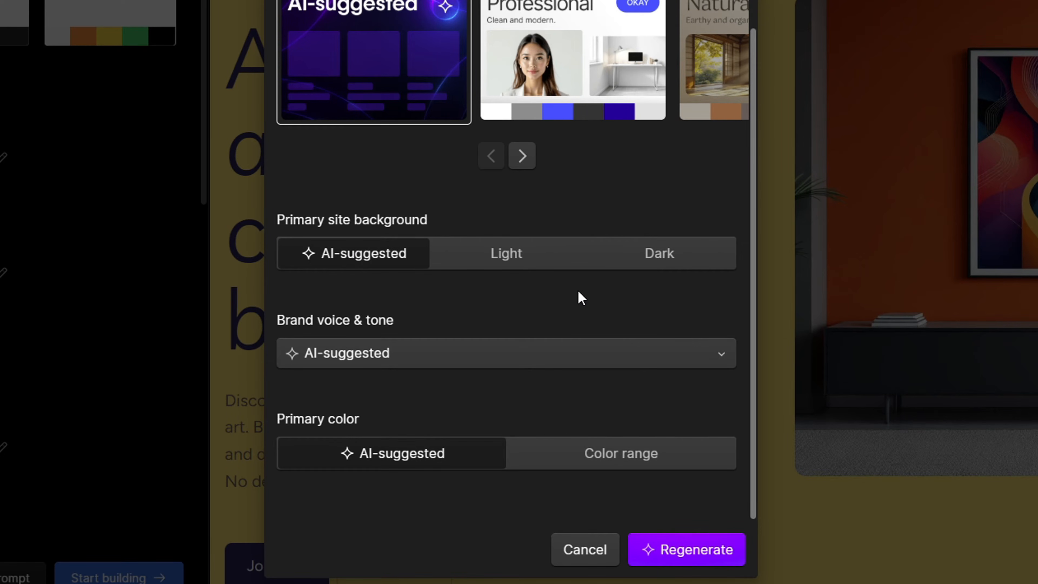
{"action": "left_click", "coordinate": [689, 549]}
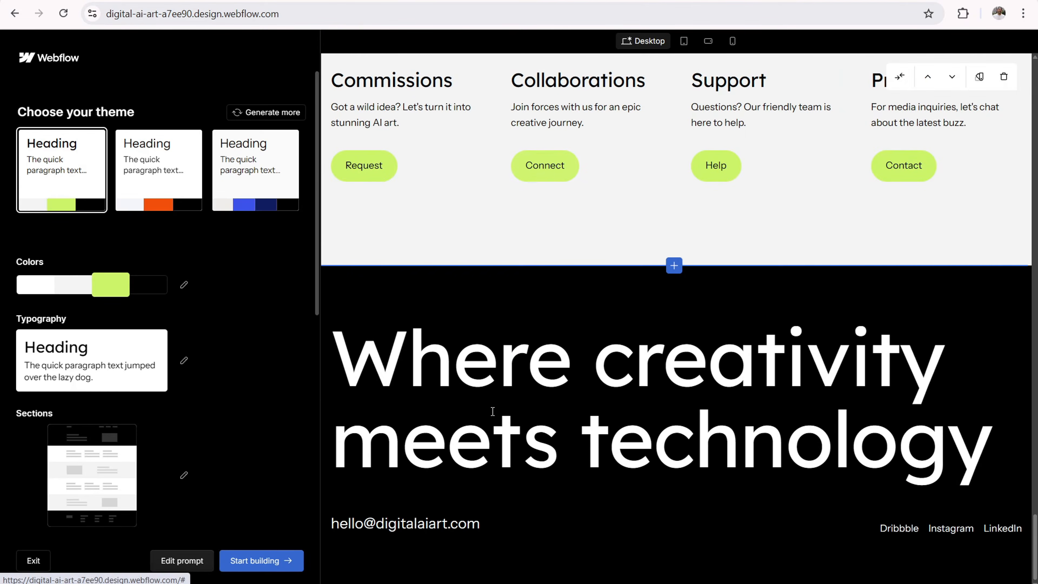
Step: Return to the start of the regenerated homepage and try the blue theme on it
{"action": "scroll", "coordinate": [640, 396], "scroll_direction": "up", "scroll_amount": 20}
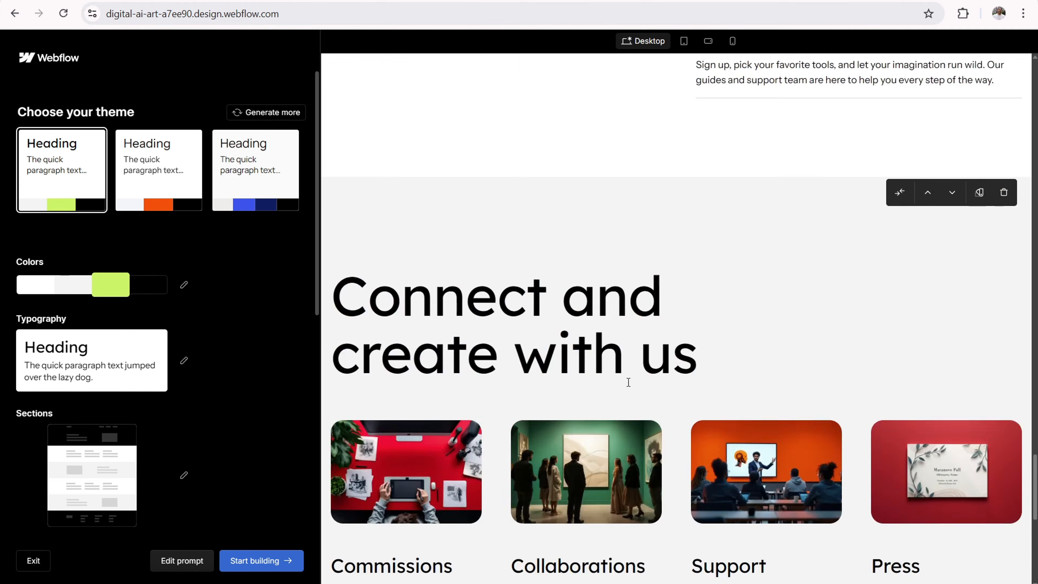
{"action": "scroll", "coordinate": [611, 315], "scroll_direction": "up", "scroll_amount": 10}
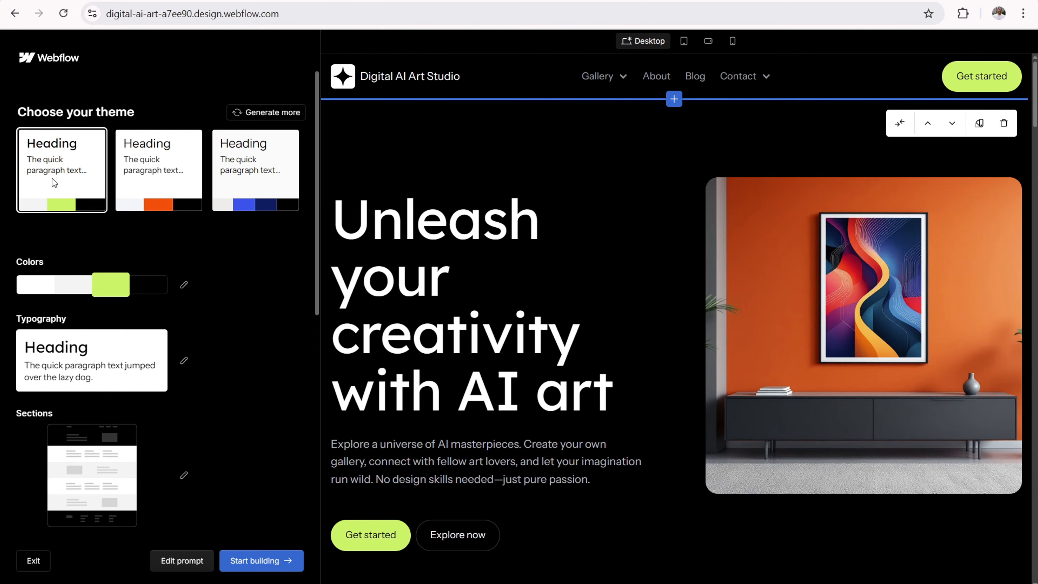
{"action": "left_click", "coordinate": [146, 171]}
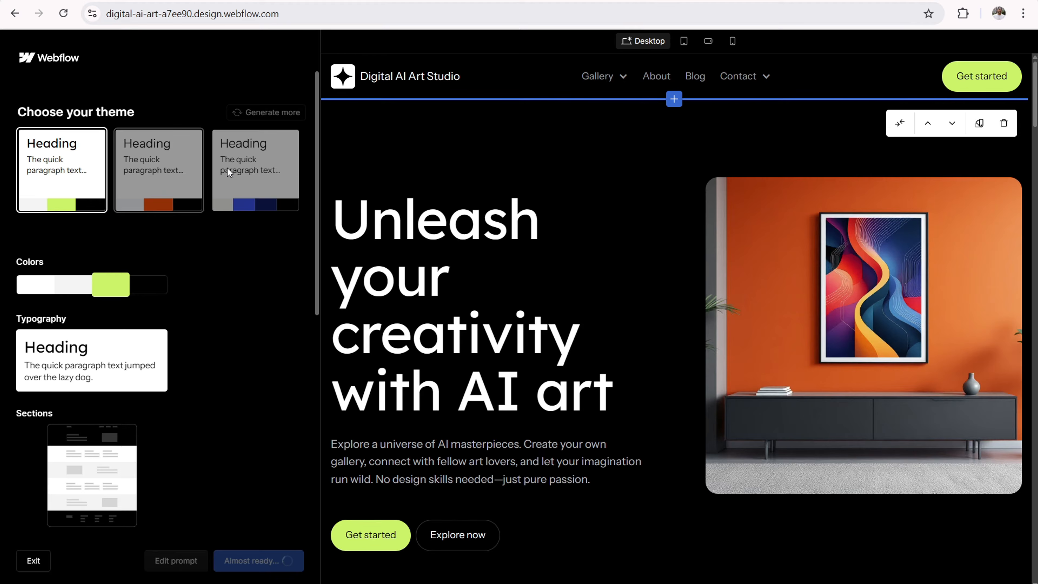
{"action": "left_click", "coordinate": [256, 178]}
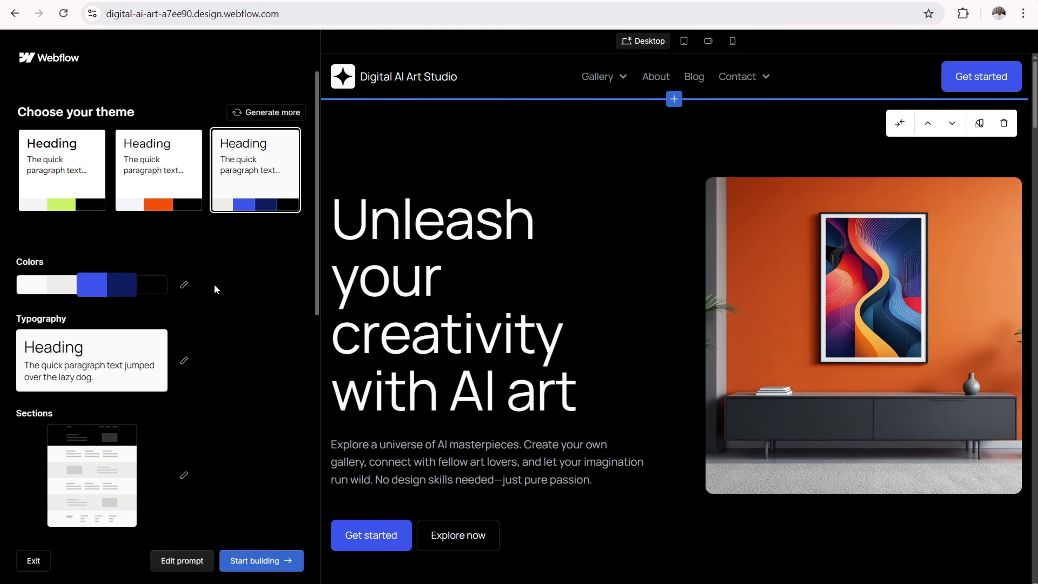
Step: Look through the Light and Dark color palettes for the blue theme and close them without choosing one
{"action": "left_click", "coordinate": [184, 285]}
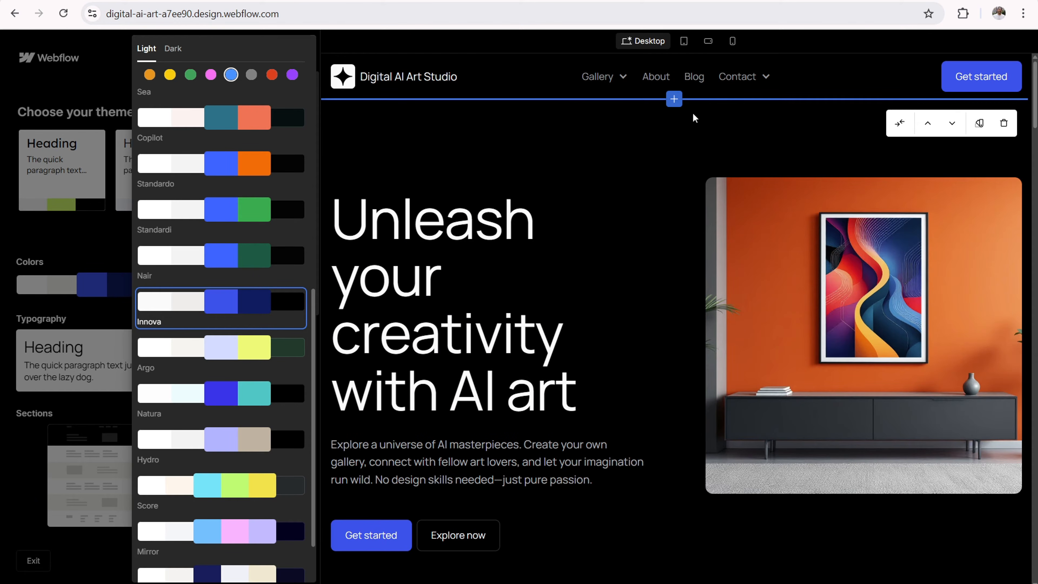
{"action": "left_click", "coordinate": [172, 55]}
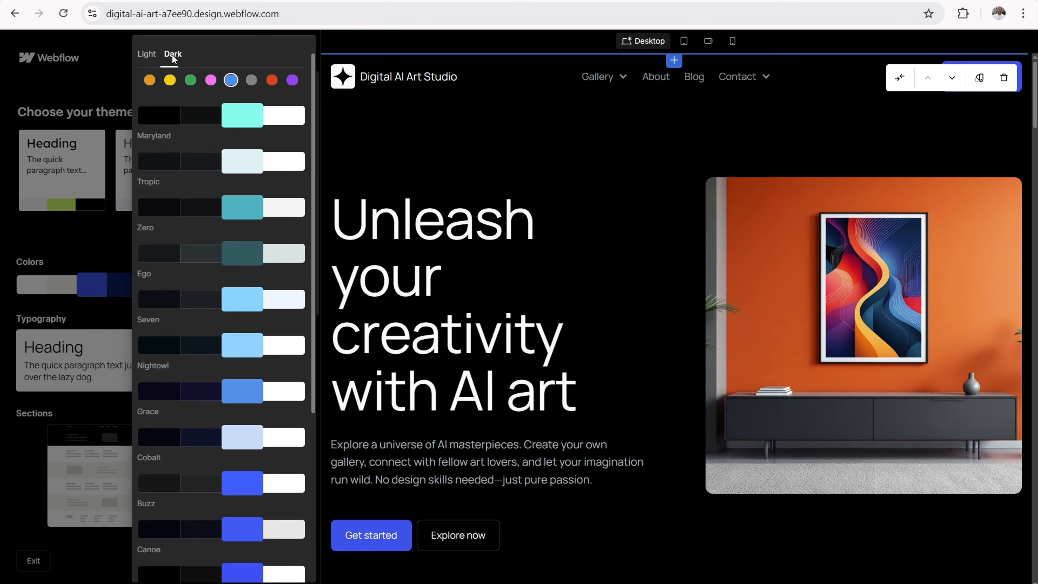
{"action": "left_click", "coordinate": [153, 57]}
{"action": "left_click", "coordinate": [170, 54]}
{"action": "left_click", "coordinate": [65, 106]}
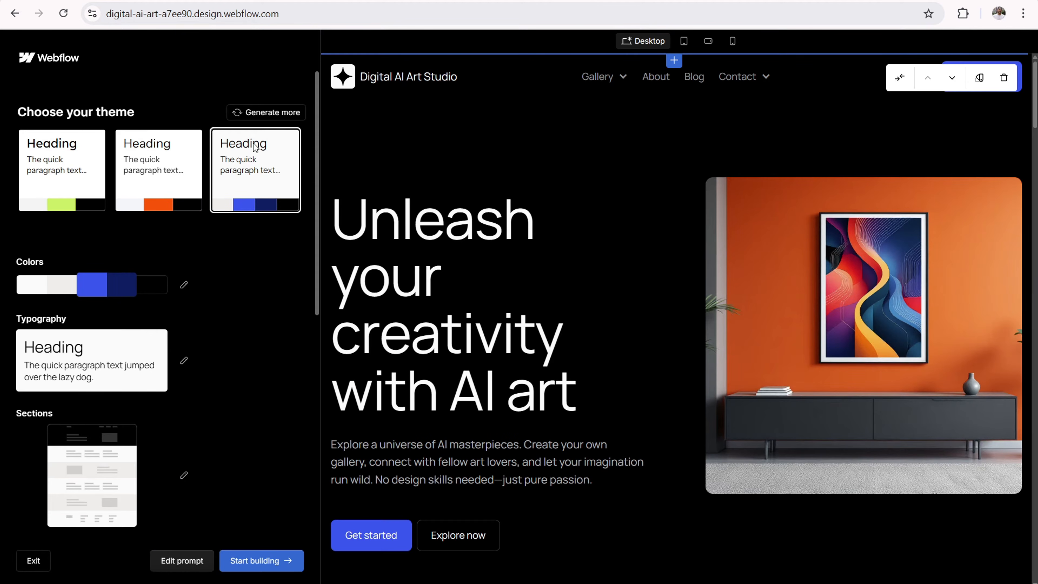
Step: Switch to the lime green theme for comparison, apply the orange theme, and check the homepage preview
{"action": "left_click", "coordinate": [165, 161]}
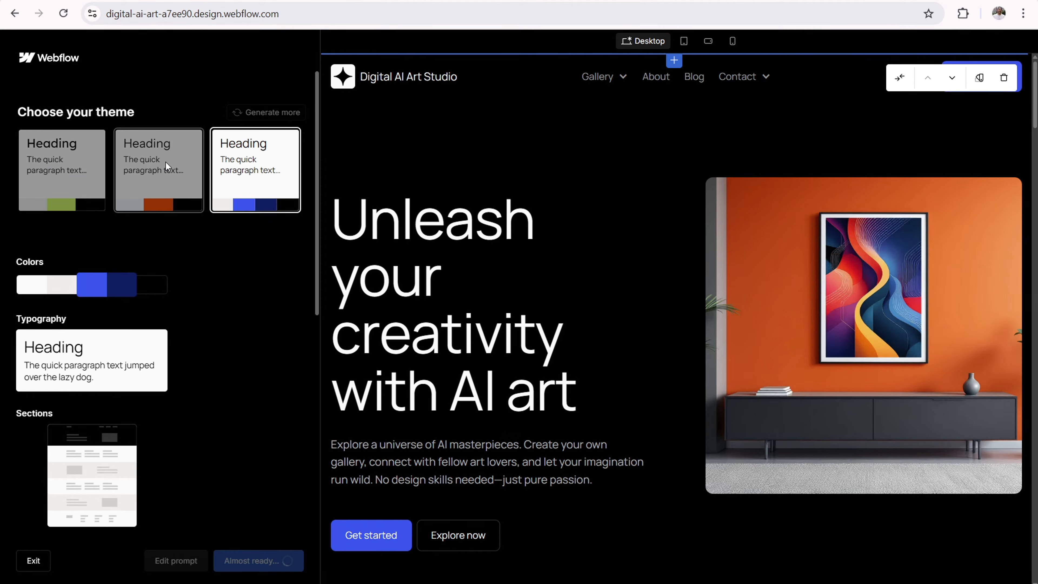
{"action": "left_click", "coordinate": [61, 178]}
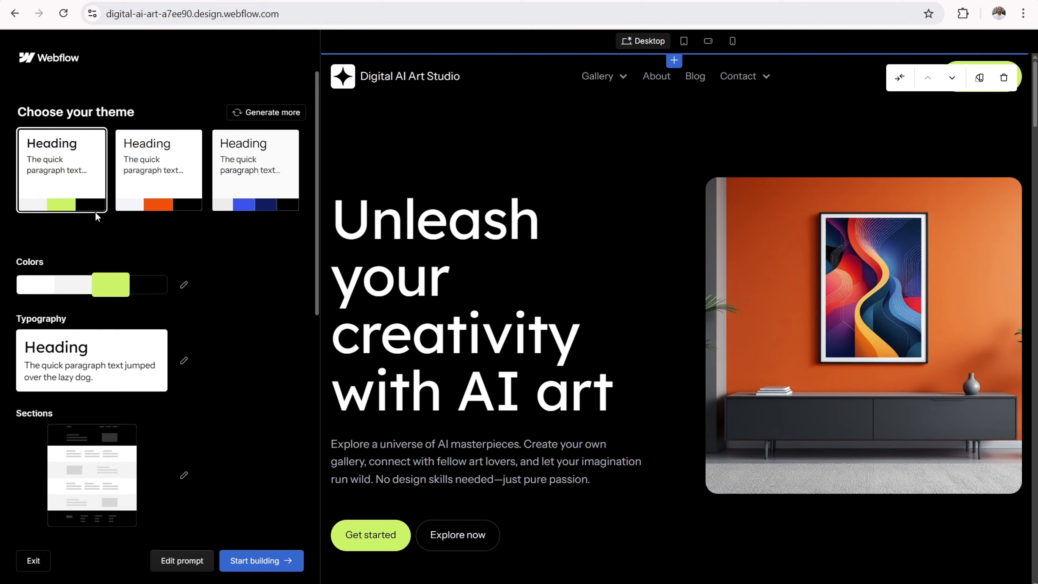
{"action": "left_click", "coordinate": [126, 170]}
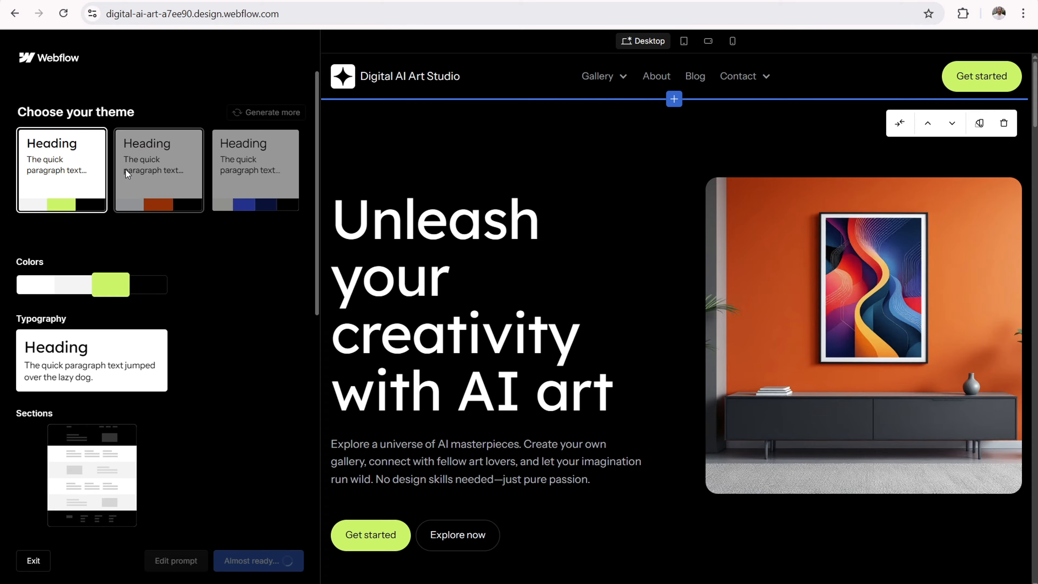
{"action": "scroll", "coordinate": [505, 268], "scroll_direction": "down", "scroll_amount": 15}
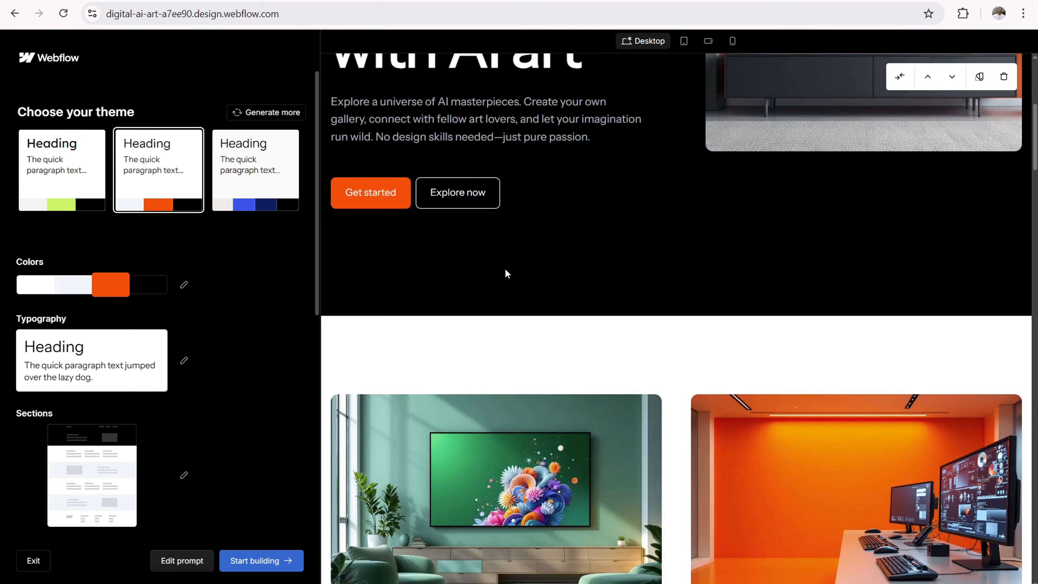
{"action": "scroll", "coordinate": [505, 269], "scroll_direction": "up", "scroll_amount": 6}
{"action": "scroll", "coordinate": [494, 277], "scroll_direction": "up", "scroll_amount": 10}
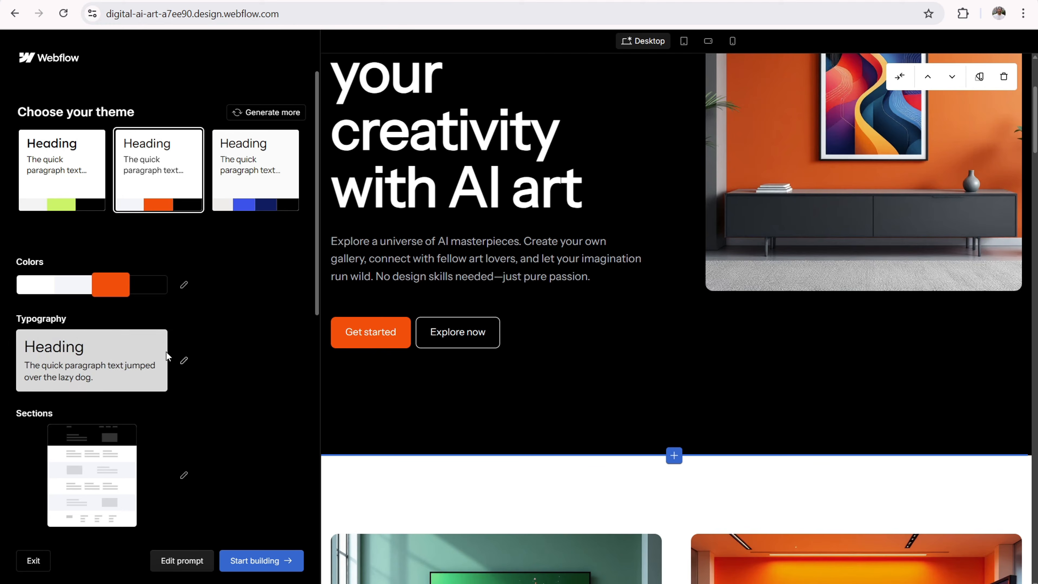
Step: Examine the typography options for heading size and scale and the font weight packs
{"action": "left_click", "coordinate": [183, 361]}
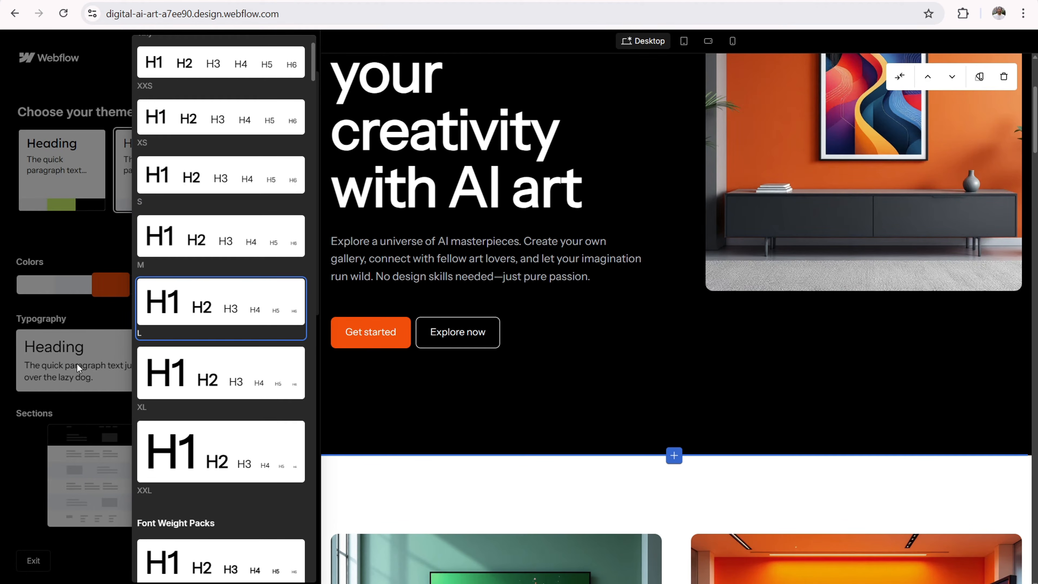
{"action": "left_click", "coordinate": [70, 317]}
{"action": "left_click", "coordinate": [109, 361]}
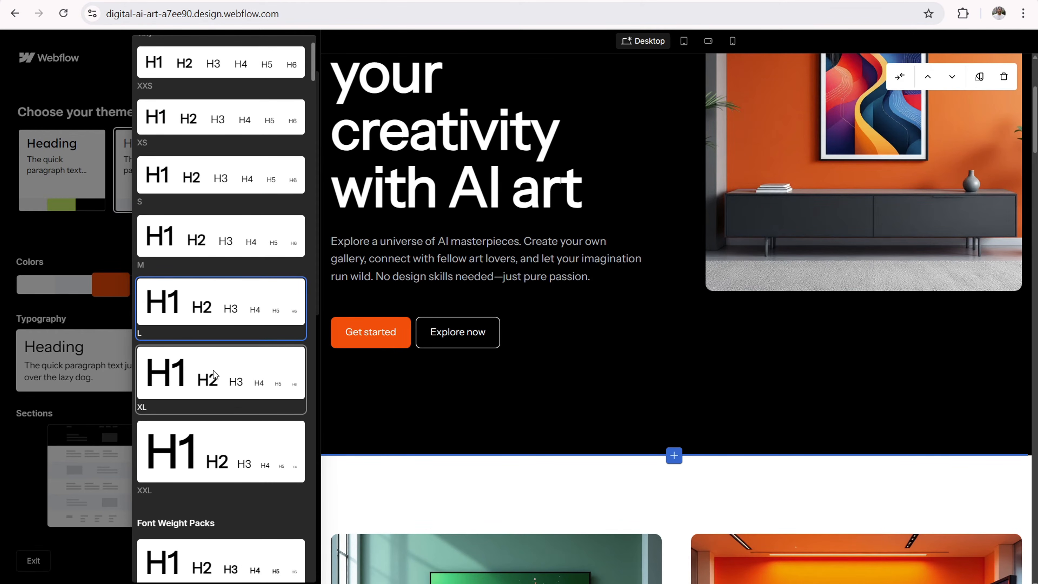
{"action": "scroll", "coordinate": [211, 433], "scroll_direction": "down", "scroll_amount": 5}
{"action": "scroll", "coordinate": [210, 434], "scroll_direction": "down", "scroll_amount": 6}
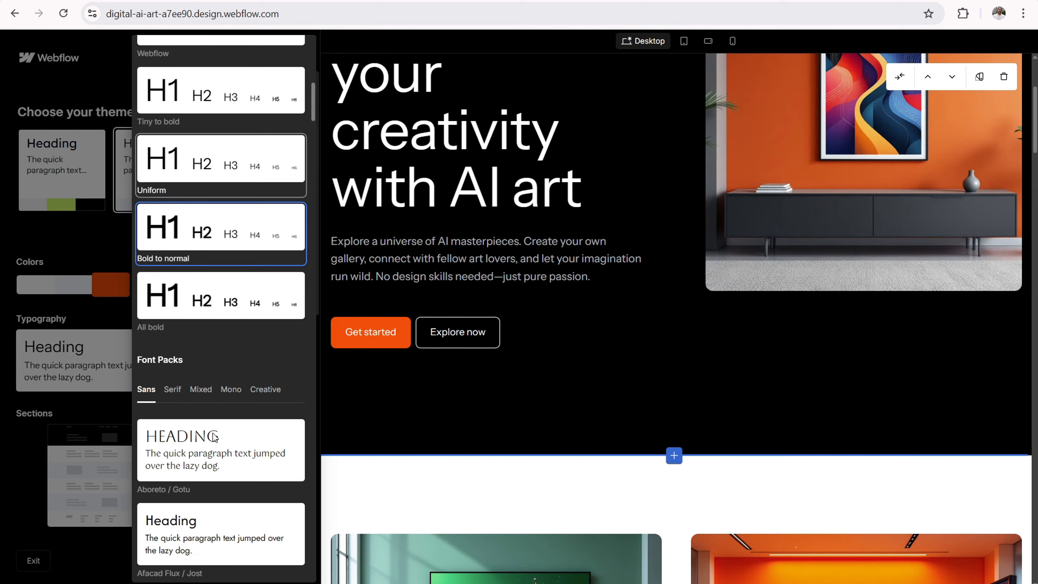
{"action": "scroll", "coordinate": [209, 368], "scroll_direction": "up", "scroll_amount": 6}
{"action": "scroll", "coordinate": [208, 360], "scroll_direction": "up", "scroll_amount": 6}
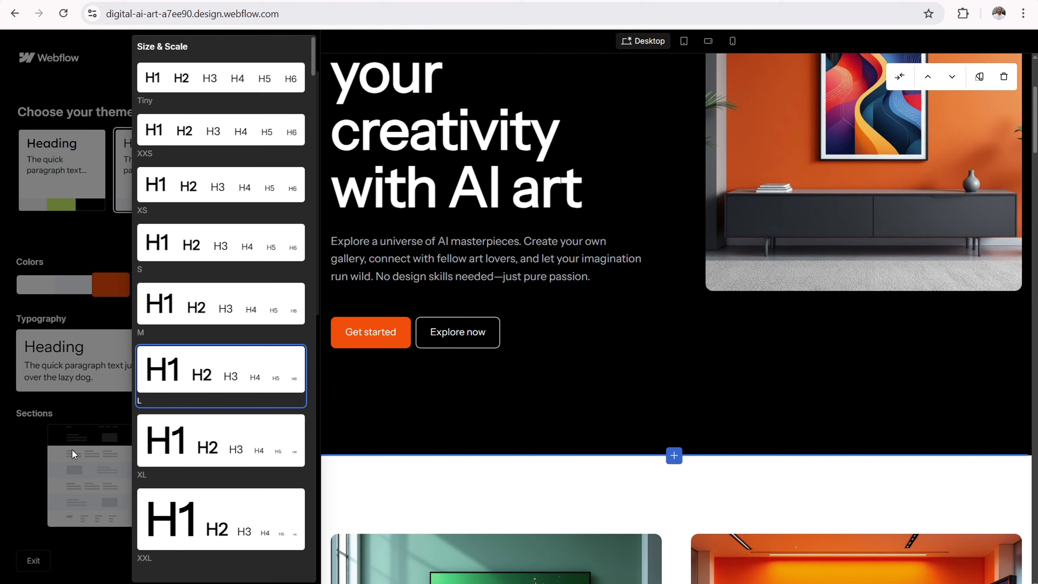
{"action": "scroll", "coordinate": [225, 484], "scroll_direction": "down", "scroll_amount": 8}
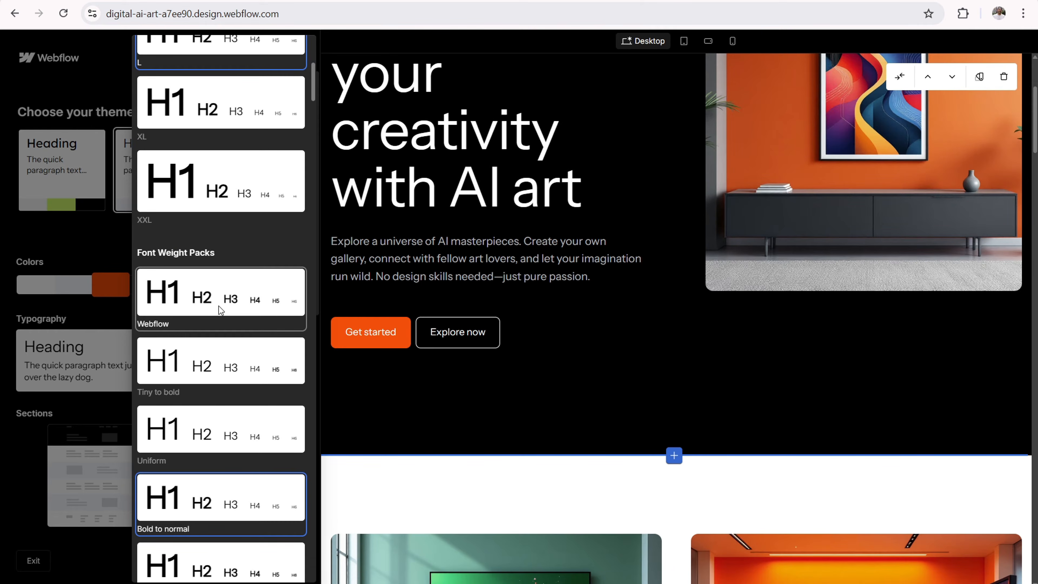
{"action": "scroll", "coordinate": [217, 229], "scroll_direction": "down", "scroll_amount": 6}
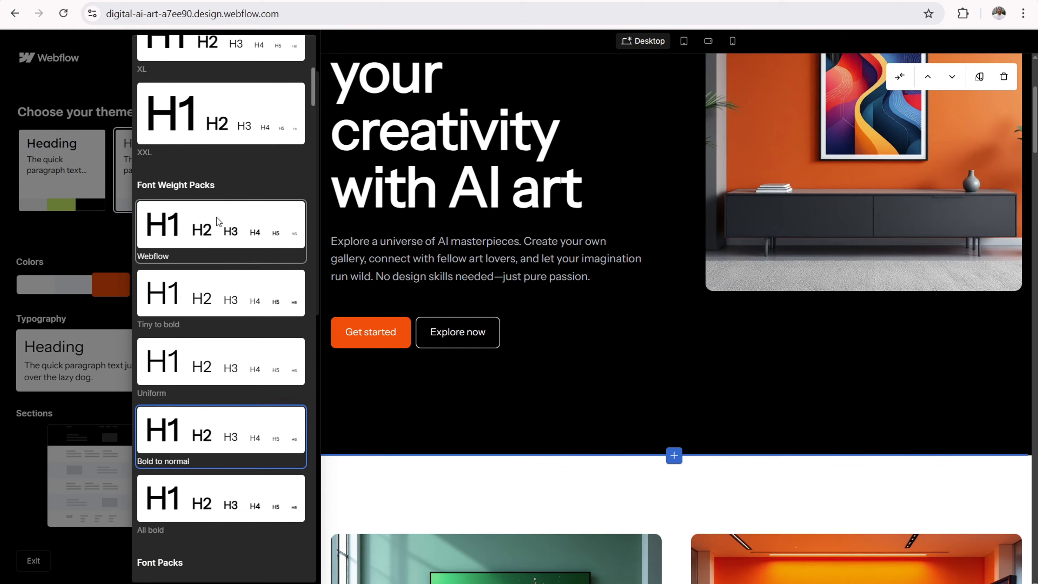
{"action": "scroll", "coordinate": [218, 245], "scroll_direction": "down", "scroll_amount": 4}
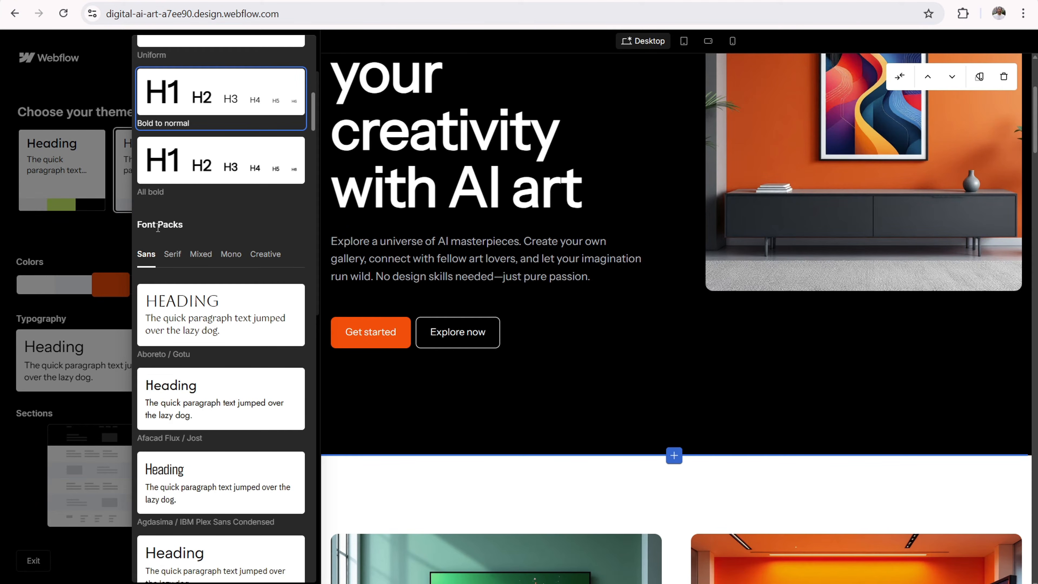
Step: Browse the Sans font packs and compare their previews in the homepage hero
{"action": "scroll", "coordinate": [250, 262], "scroll_direction": "down", "scroll_amount": 5}
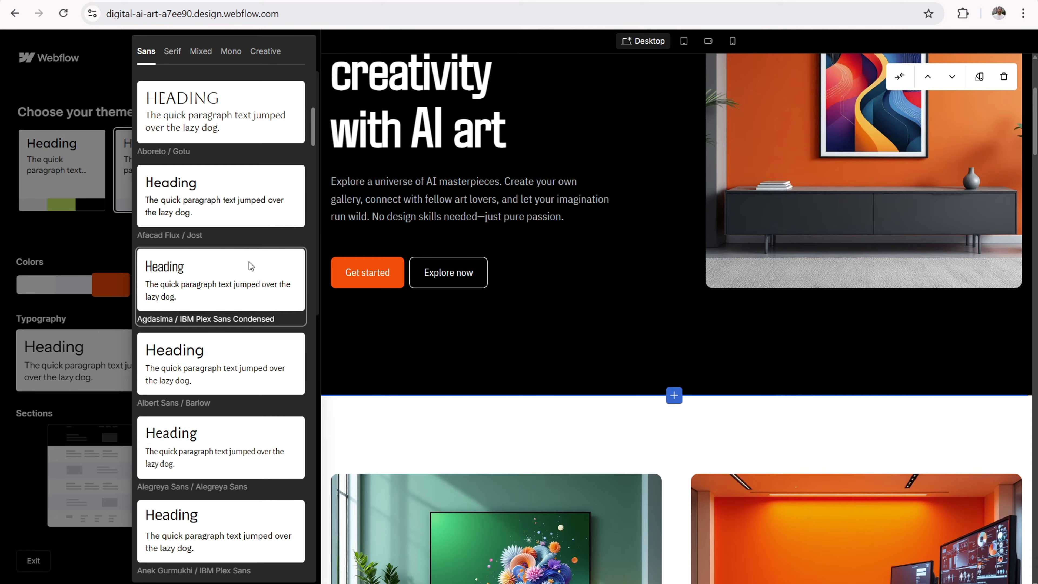
{"action": "scroll", "coordinate": [219, 294], "scroll_direction": "down", "scroll_amount": 2}
{"action": "scroll", "coordinate": [211, 409], "scroll_direction": "down", "scroll_amount": 8}
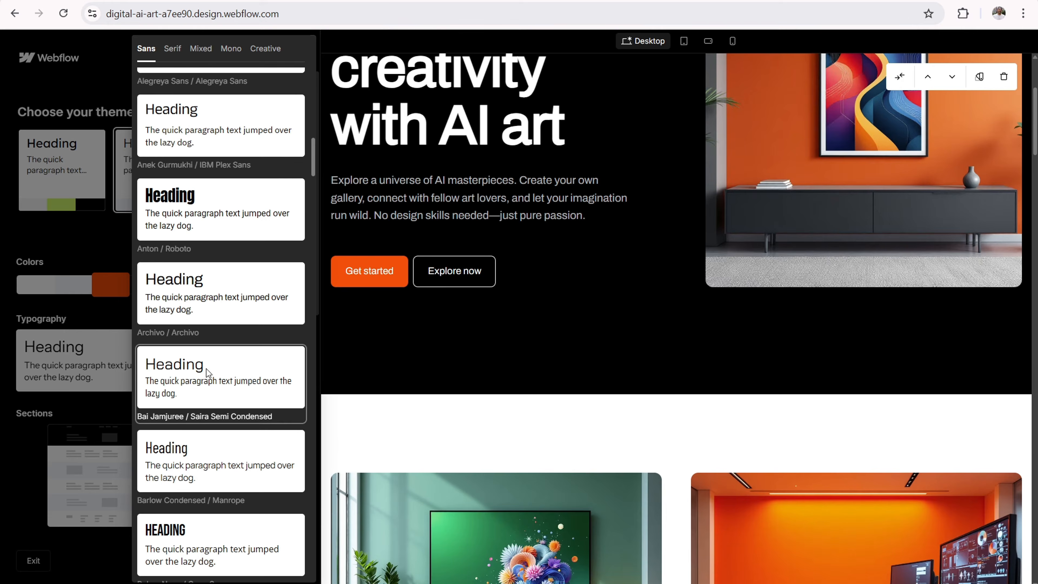
{"action": "scroll", "coordinate": [209, 385], "scroll_direction": "down", "scroll_amount": 3}
{"action": "scroll", "coordinate": [210, 394], "scroll_direction": "down", "scroll_amount": 5}
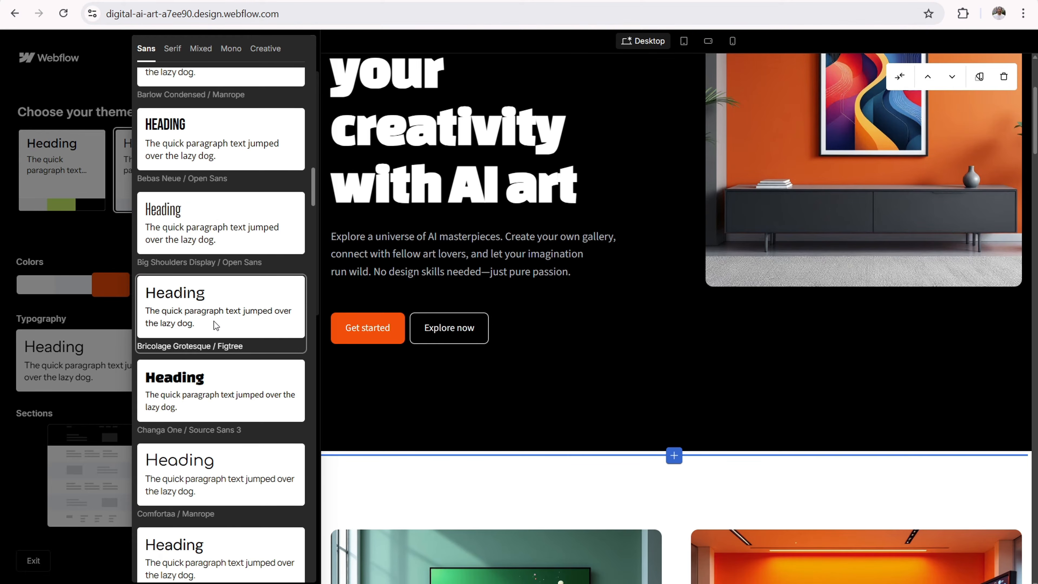
{"action": "scroll", "coordinate": [215, 325], "scroll_direction": "down", "scroll_amount": 5}
{"action": "scroll", "coordinate": [216, 325], "scroll_direction": "down", "scroll_amount": 5}
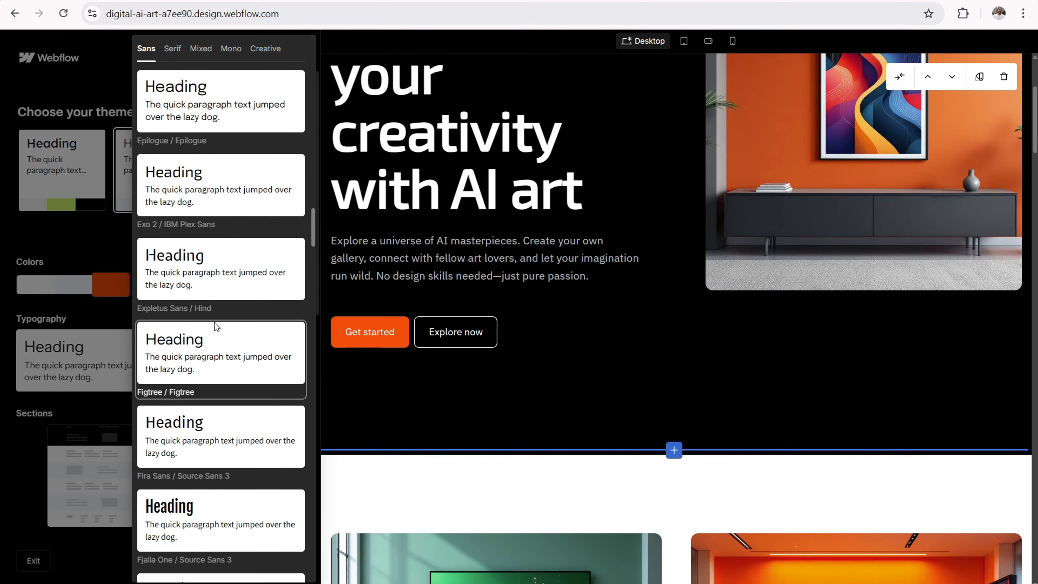
{"action": "scroll", "coordinate": [220, 326], "scroll_direction": "down", "scroll_amount": 2}
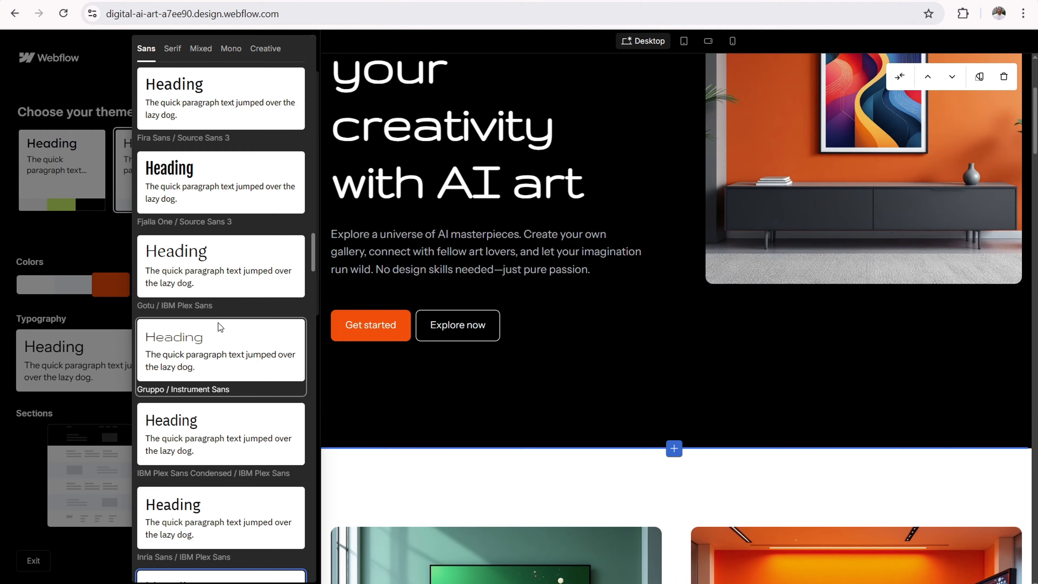
{"action": "scroll", "coordinate": [219, 323], "scroll_direction": "up", "scroll_amount": 1}
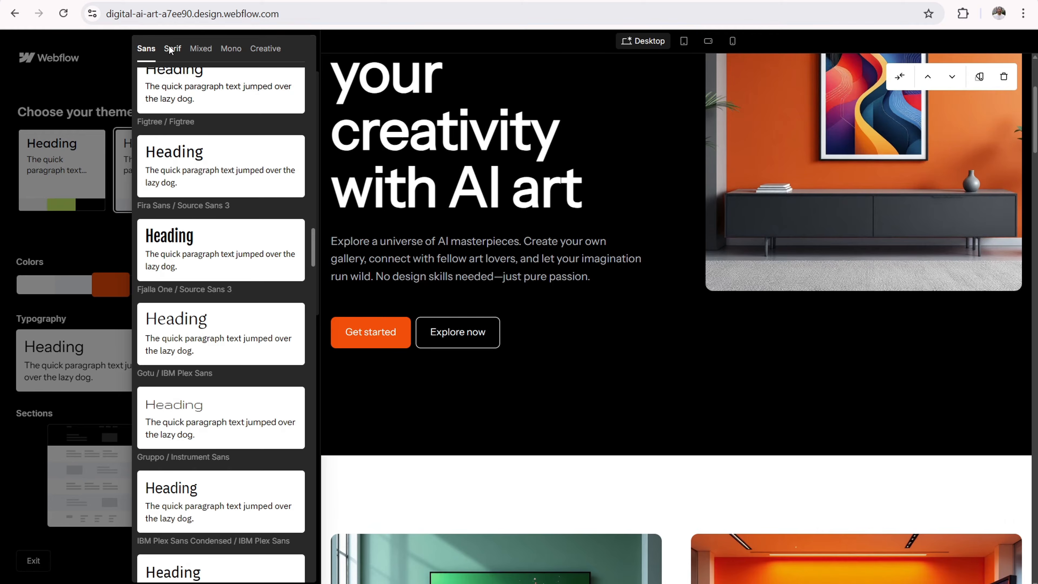
Step: Browse the Serif, Mixed, Mono and Creative font packs, check the hero preview, and close the typography options
{"action": "left_click", "coordinate": [168, 49]}
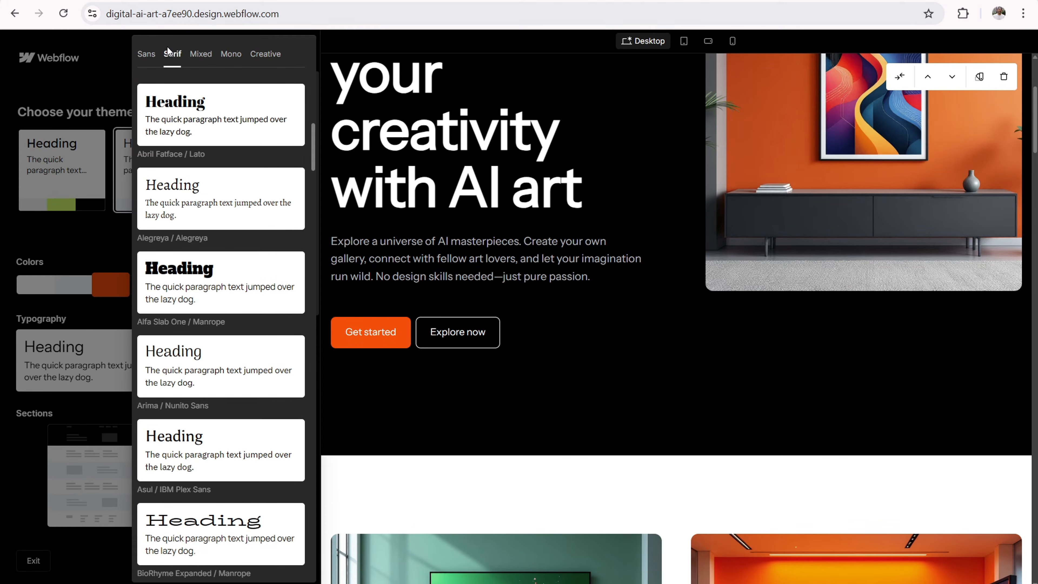
{"action": "left_click", "coordinate": [193, 53]}
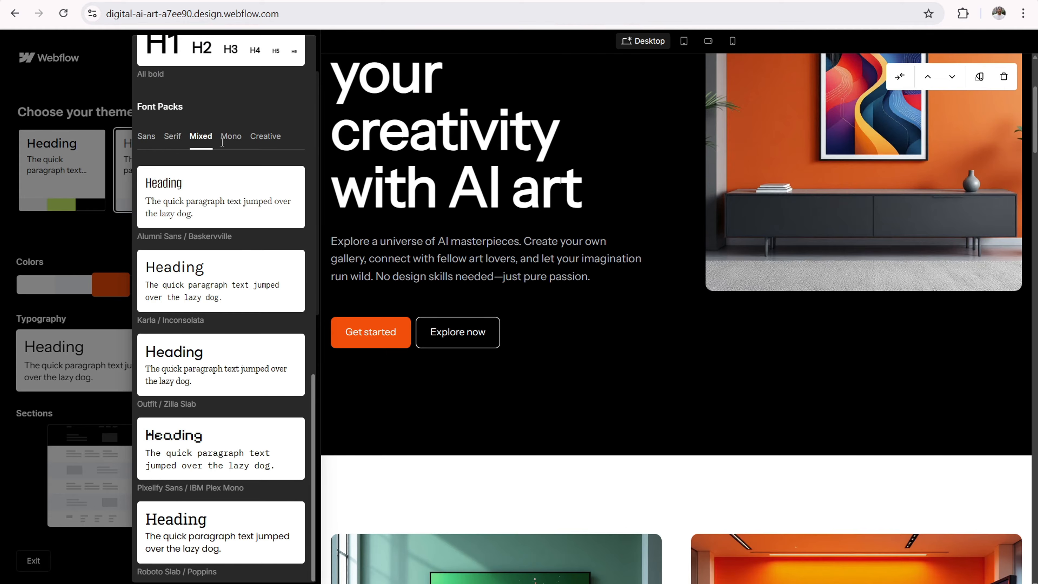
{"action": "left_click", "coordinate": [232, 141]}
{"action": "left_click", "coordinate": [269, 52]}
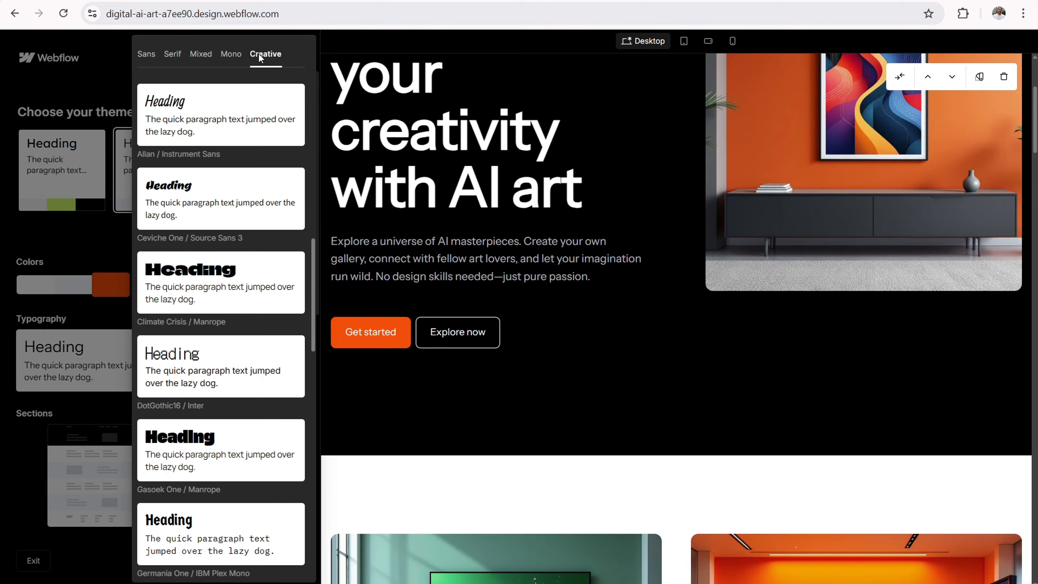
{"action": "left_click", "coordinate": [213, 289]}
{"action": "scroll", "coordinate": [558, 148], "scroll_direction": "up", "scroll_amount": 5}
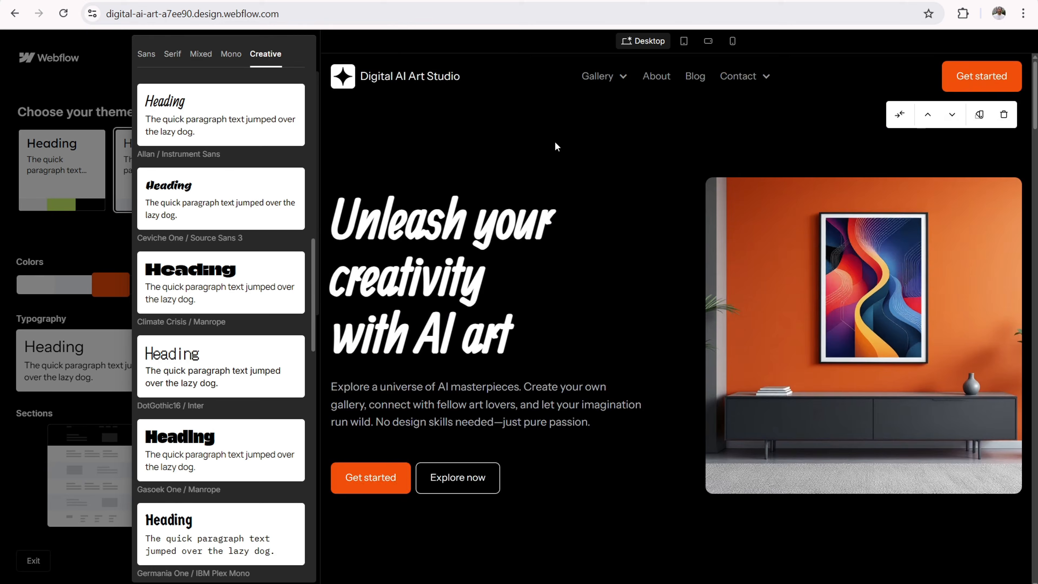
{"action": "left_click", "coordinate": [25, 89]}
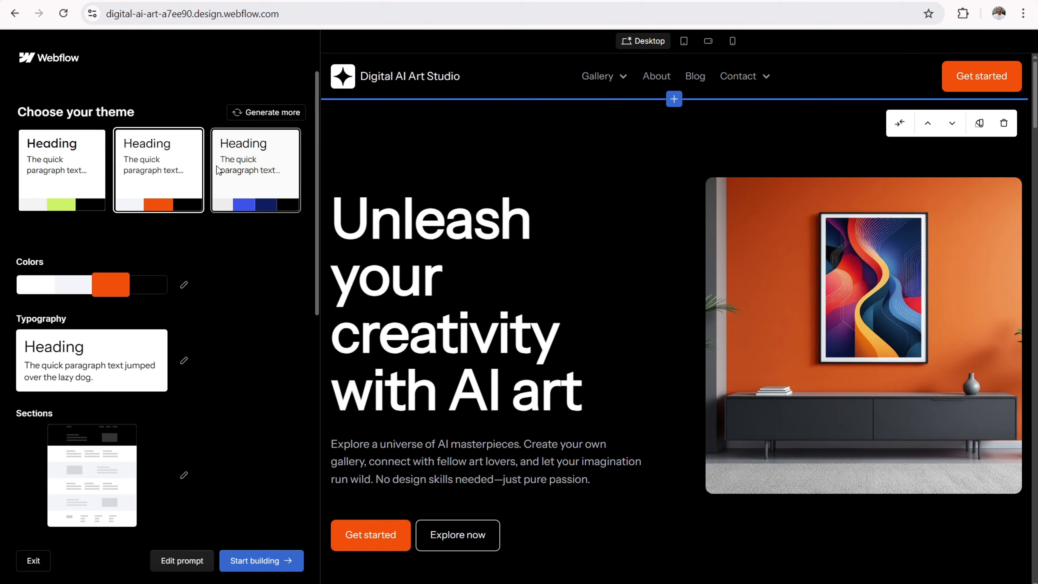
Step: Open the section packs and show the Subtle variants
{"action": "scroll", "coordinate": [204, 276], "scroll_direction": "down", "scroll_amount": 3}
{"action": "scroll", "coordinate": [204, 277], "scroll_direction": "down", "scroll_amount": 2}
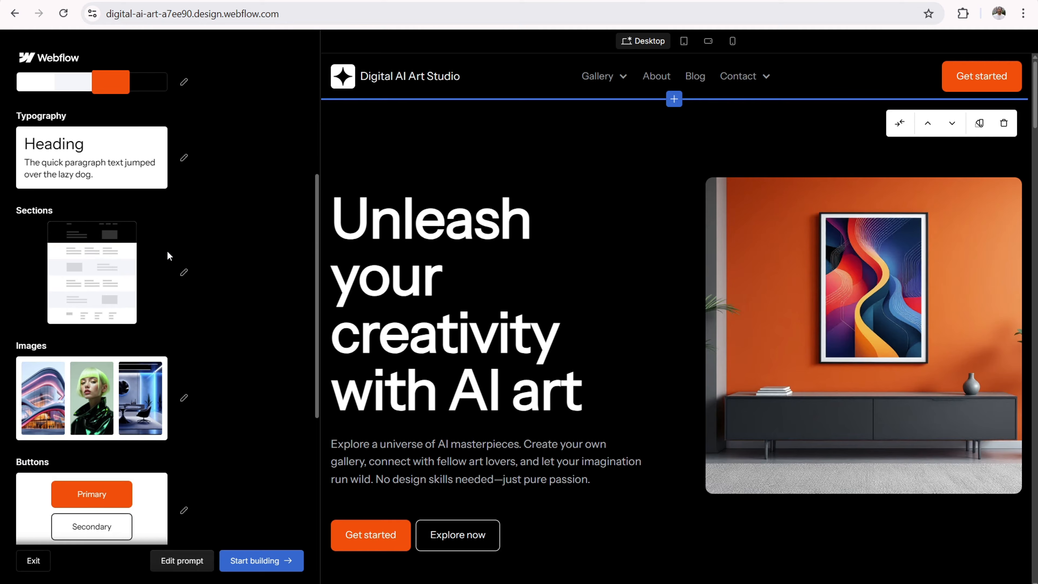
{"action": "left_click", "coordinate": [184, 273]}
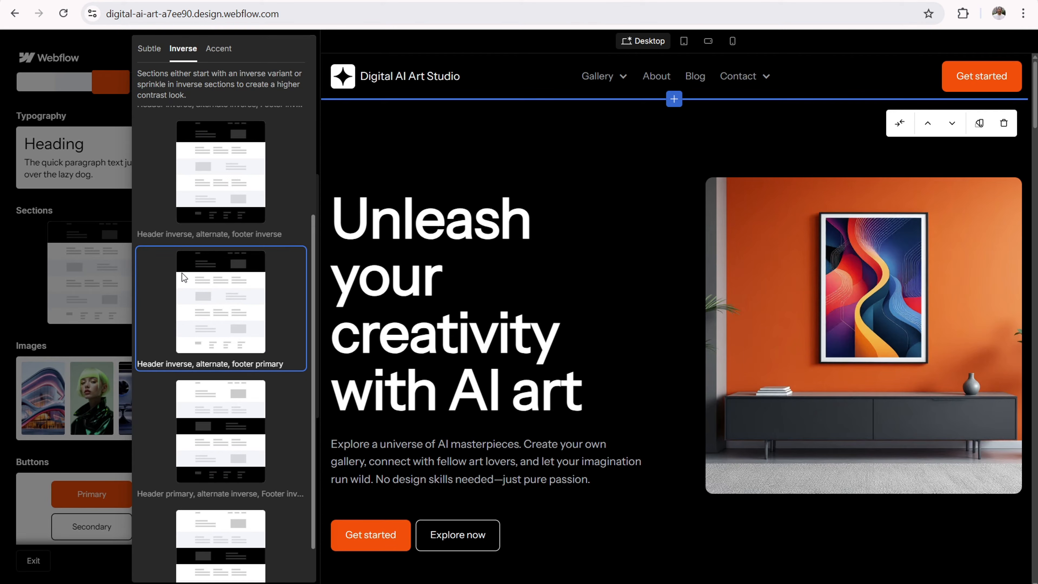
{"action": "left_click", "coordinate": [145, 53]}
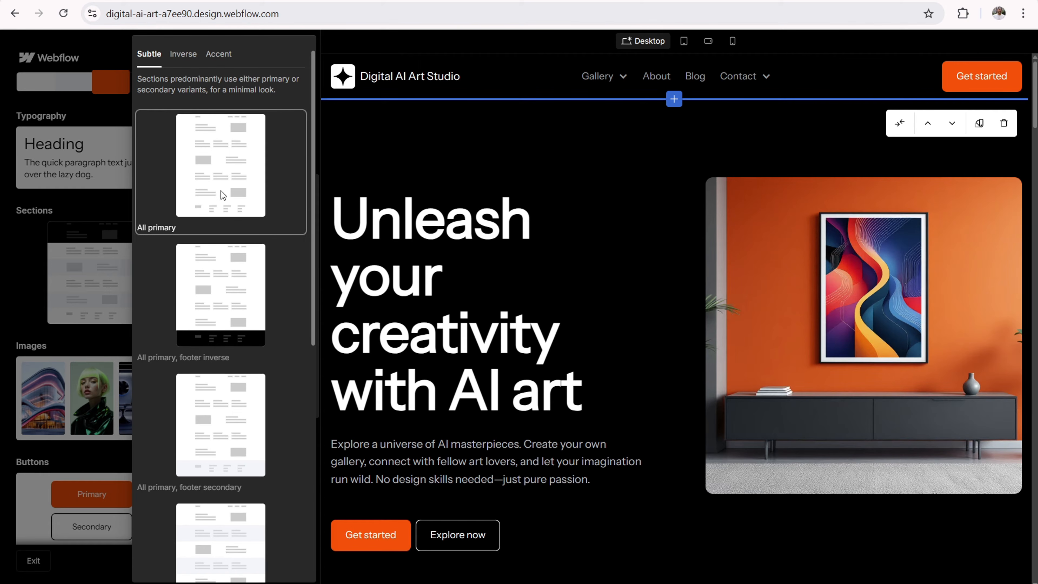
Step: Try the "All primary, footer inverse" and "All primary, footer secondary" section packs against the homepage footer
{"action": "scroll", "coordinate": [556, 300], "scroll_direction": "down", "scroll_amount": 15}
{"action": "scroll", "coordinate": [515, 305], "scroll_direction": "down", "scroll_amount": 10}
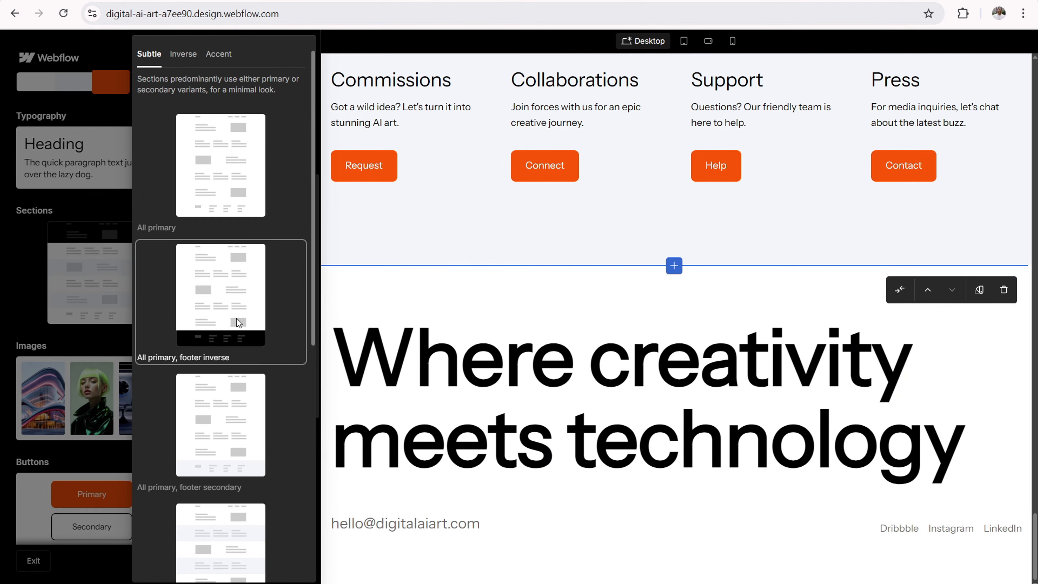
{"action": "left_click", "coordinate": [175, 301]}
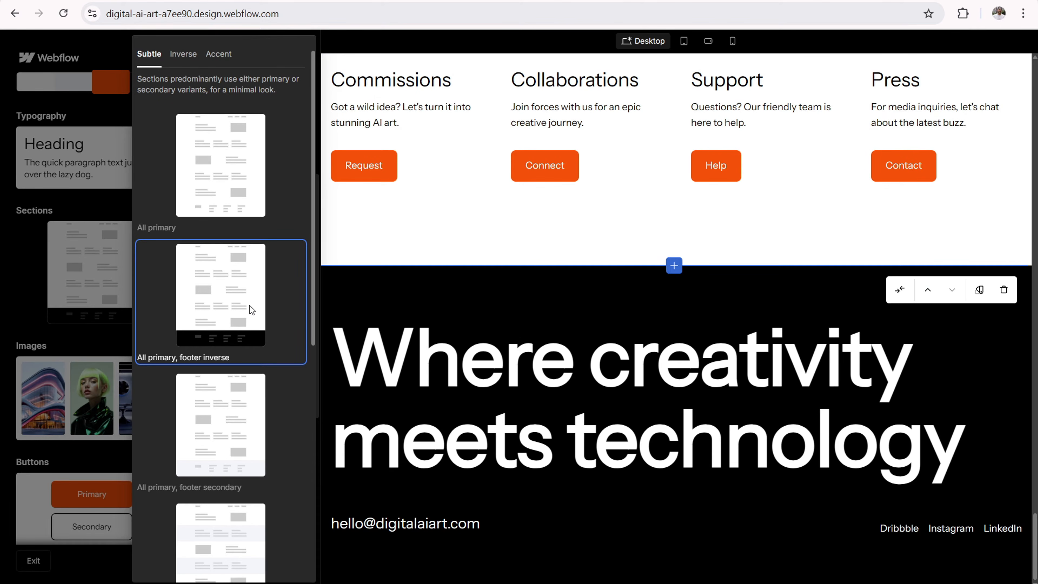
{"action": "left_click", "coordinate": [275, 430]}
Step: Try the "Alternate secondary, footer inverse" section pack and check the homepage preview from hero to footer
{"action": "scroll", "coordinate": [238, 548], "scroll_direction": "down", "scroll_amount": 10}
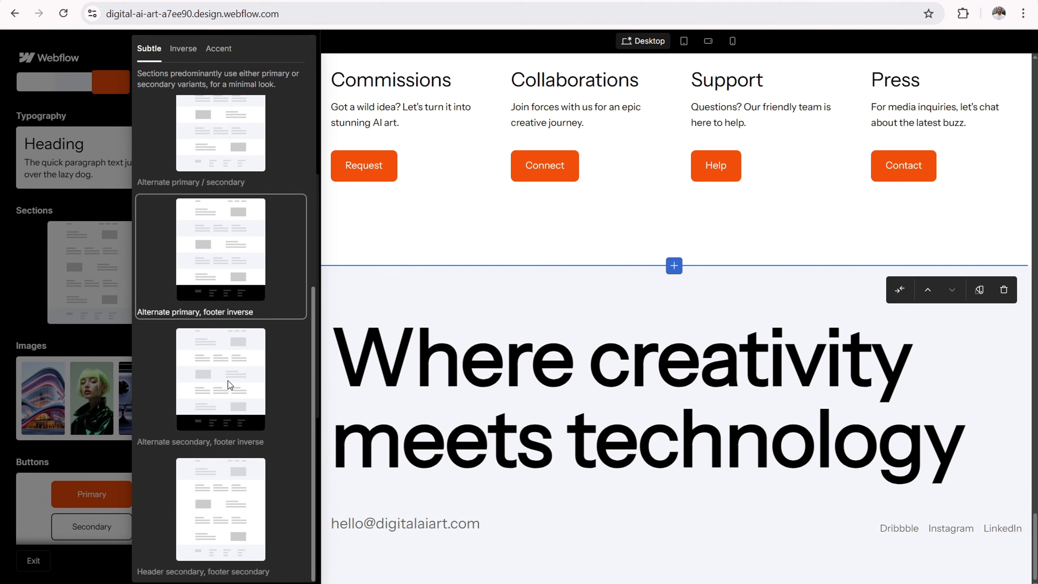
{"action": "left_click", "coordinate": [228, 382]}
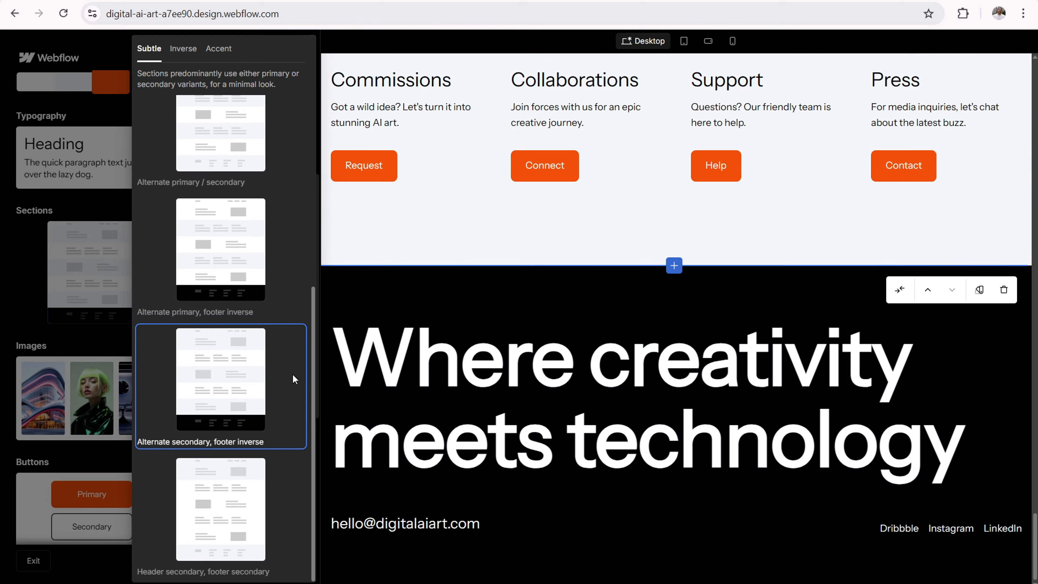
{"action": "scroll", "coordinate": [486, 367], "scroll_direction": "up", "scroll_amount": 10}
{"action": "scroll", "coordinate": [808, 348], "scroll_direction": "up", "scroll_amount": 15}
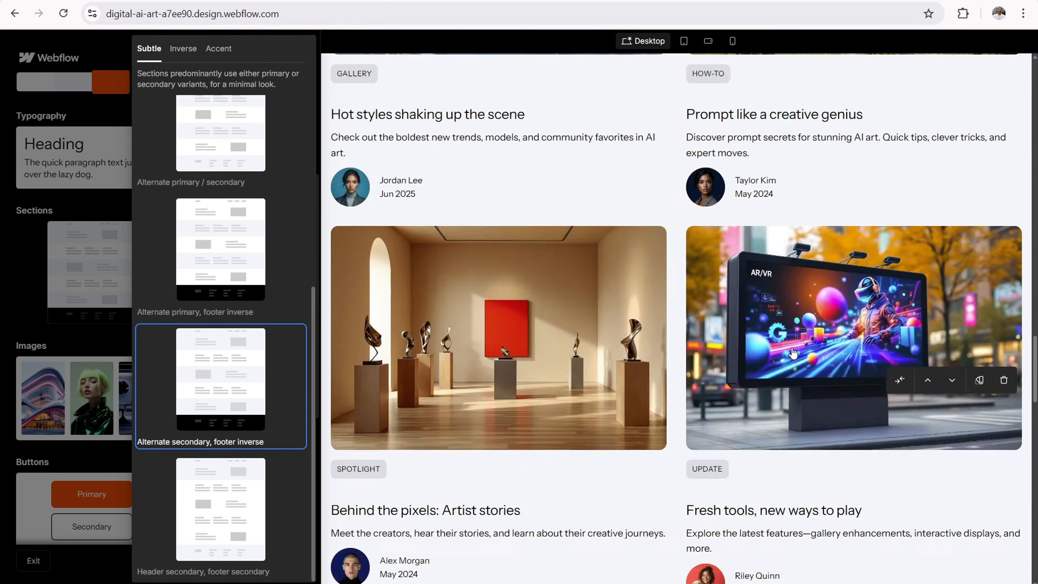
{"action": "scroll", "coordinate": [709, 356], "scroll_direction": "up", "scroll_amount": 2}
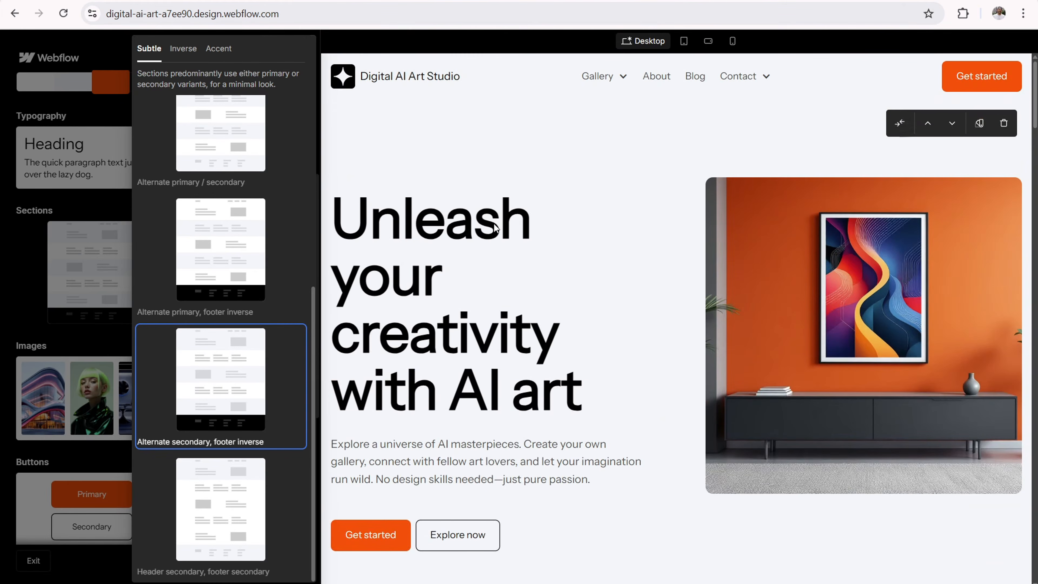
{"action": "scroll", "coordinate": [510, 274], "scroll_direction": "down", "scroll_amount": 20}
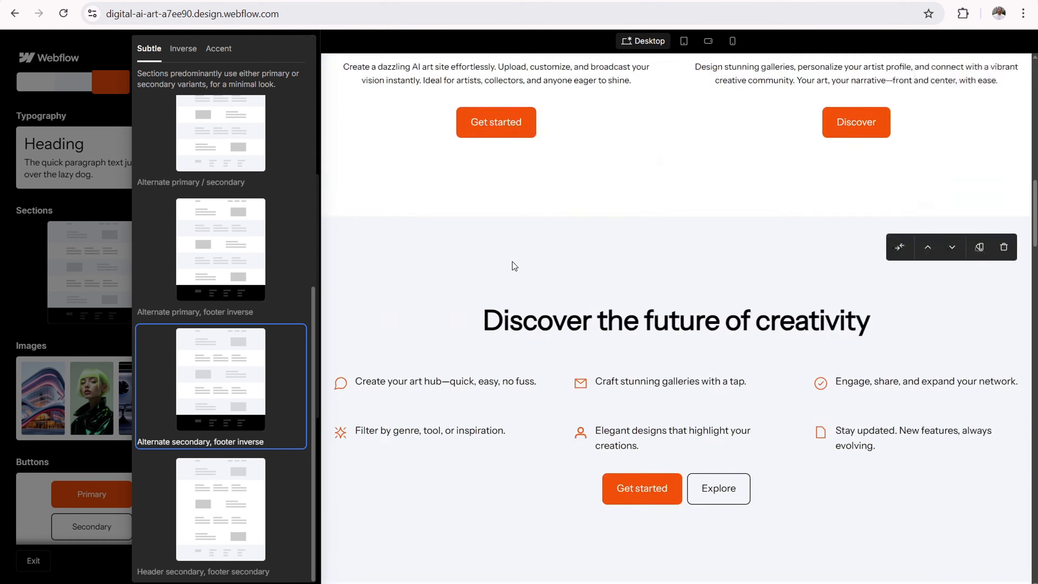
{"action": "scroll", "coordinate": [509, 268], "scroll_direction": "down", "scroll_amount": 15}
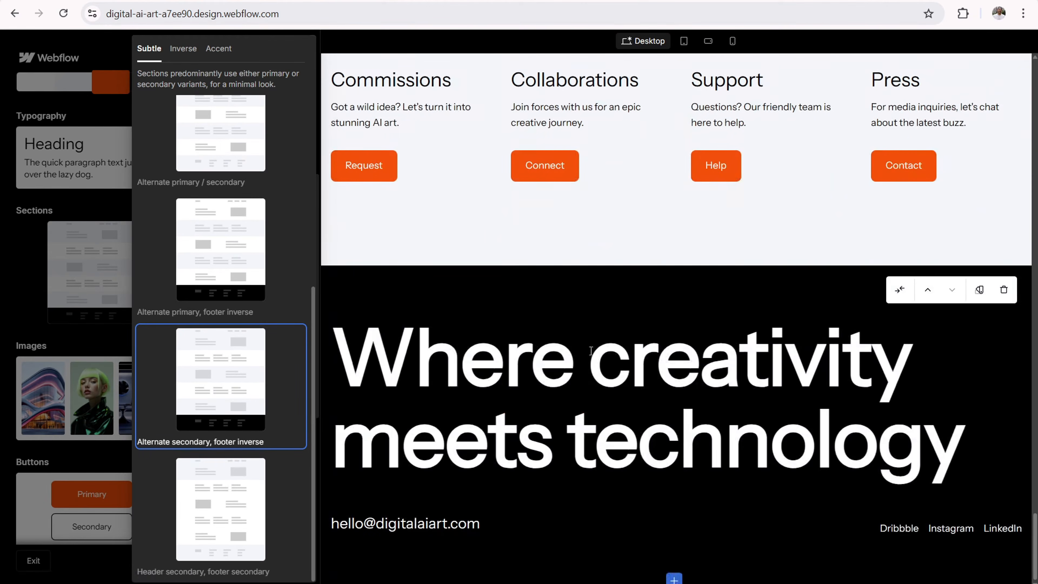
Step: Try the "All primary" section pack and check how it looks across the homepage sections
{"action": "scroll", "coordinate": [207, 365], "scroll_direction": "up", "scroll_amount": 5}
{"action": "scroll", "coordinate": [206, 365], "scroll_direction": "up", "scroll_amount": 1}
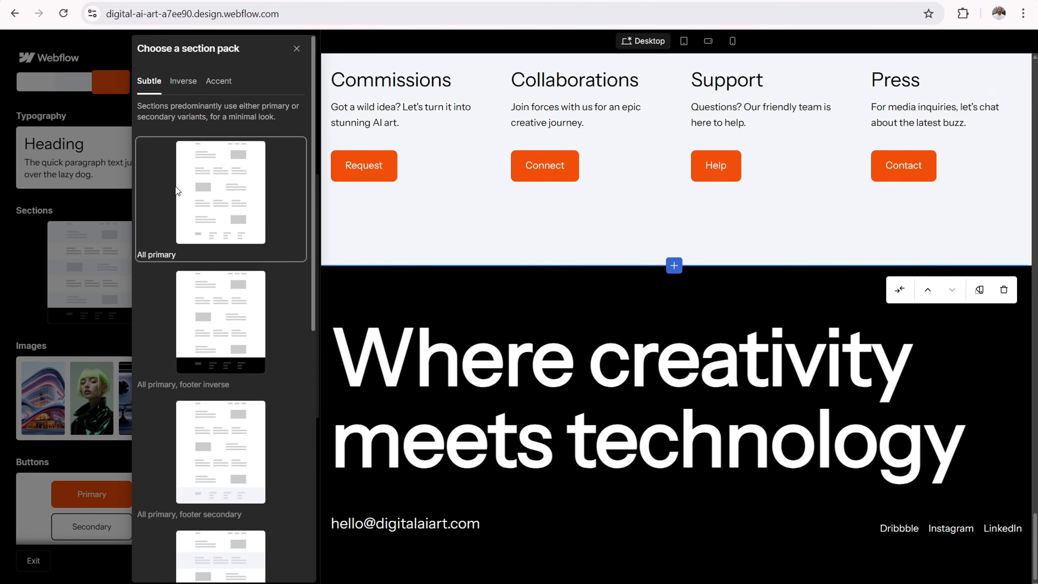
{"action": "left_click", "coordinate": [176, 186]}
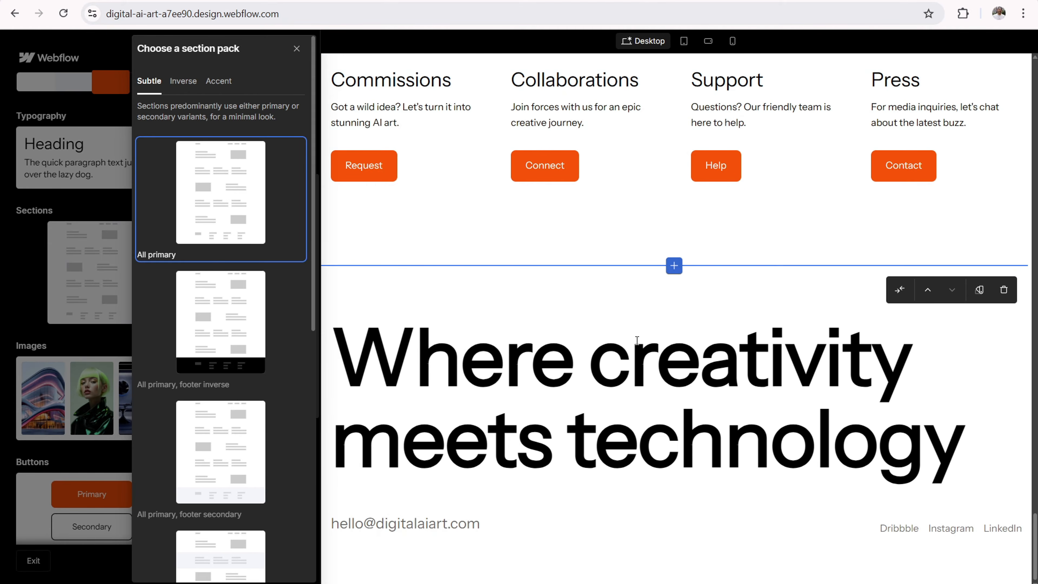
{"action": "scroll", "coordinate": [637, 342], "scroll_direction": "up", "scroll_amount": 10}
{"action": "scroll", "coordinate": [635, 343], "scroll_direction": "up", "scroll_amount": 10}
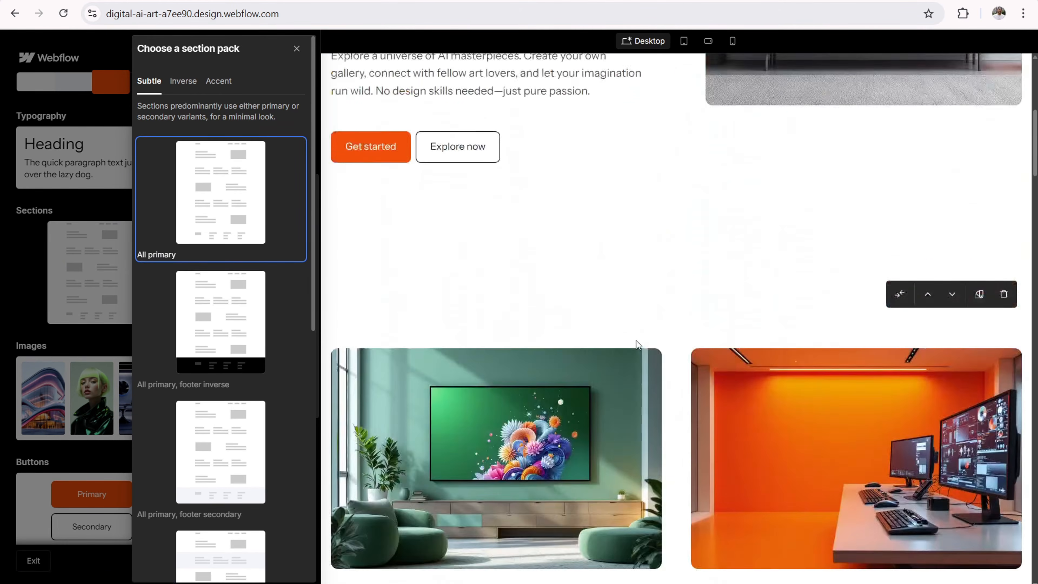
{"action": "scroll", "coordinate": [632, 339], "scroll_direction": "down", "scroll_amount": 5}
{"action": "scroll", "coordinate": [627, 337], "scroll_direction": "down", "scroll_amount": 15}
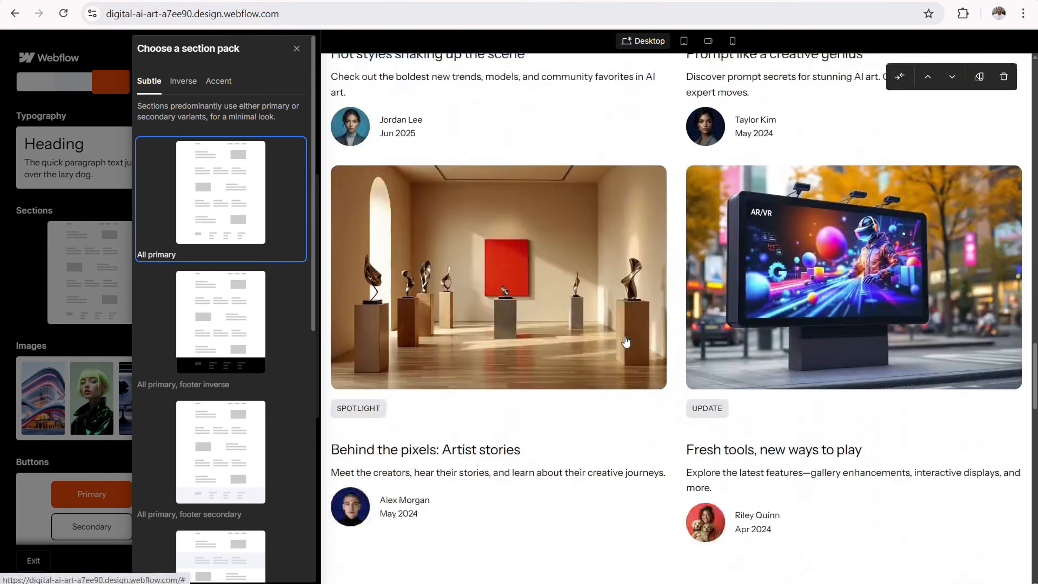
{"action": "scroll", "coordinate": [201, 396], "scroll_direction": "down", "scroll_amount": 2}
{"action": "scroll", "coordinate": [212, 382], "scroll_direction": "down", "scroll_amount": 7}
Step: Apply the "Alternate primary, footer inverse" section pack, check the homepage preview, and close the section packs
{"action": "scroll", "coordinate": [222, 368], "scroll_direction": "up", "scroll_amount": 2}
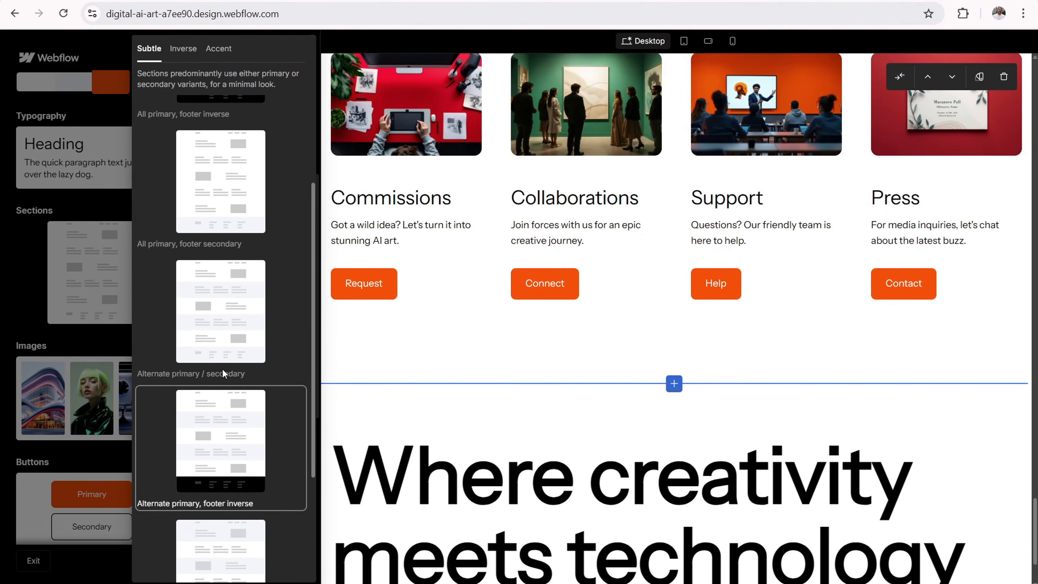
{"action": "left_click", "coordinate": [166, 447]}
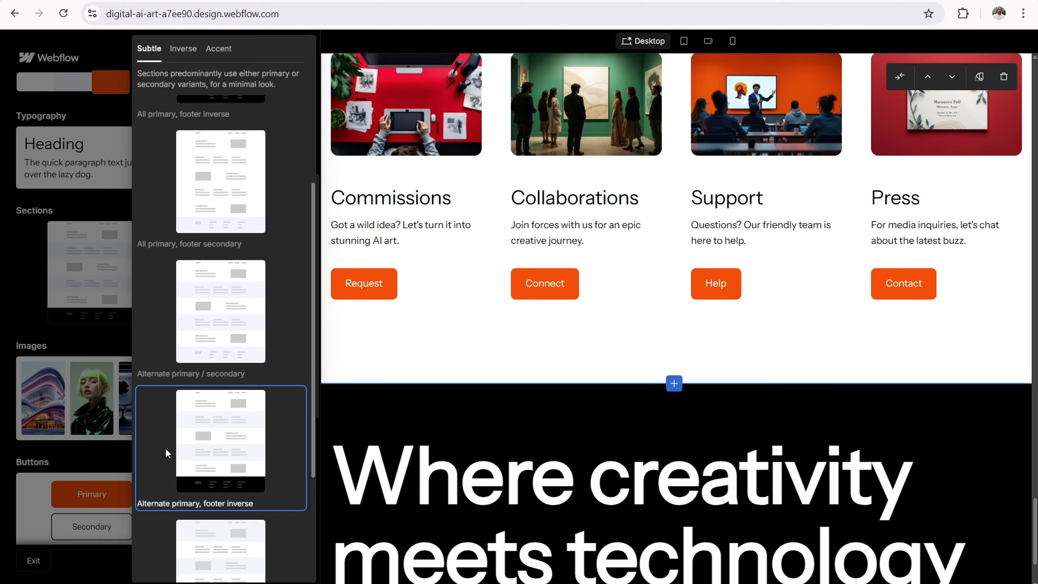
{"action": "scroll", "coordinate": [464, 355], "scroll_direction": "down", "scroll_amount": 3}
{"action": "scroll", "coordinate": [661, 414], "scroll_direction": "up", "scroll_amount": 20}
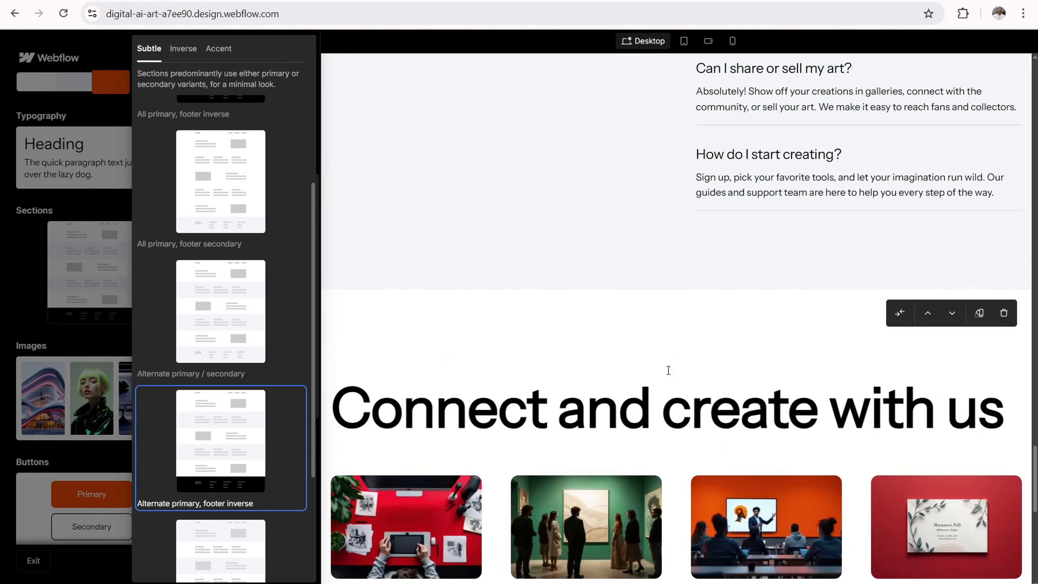
{"action": "scroll", "coordinate": [664, 357], "scroll_direction": "up", "scroll_amount": 10}
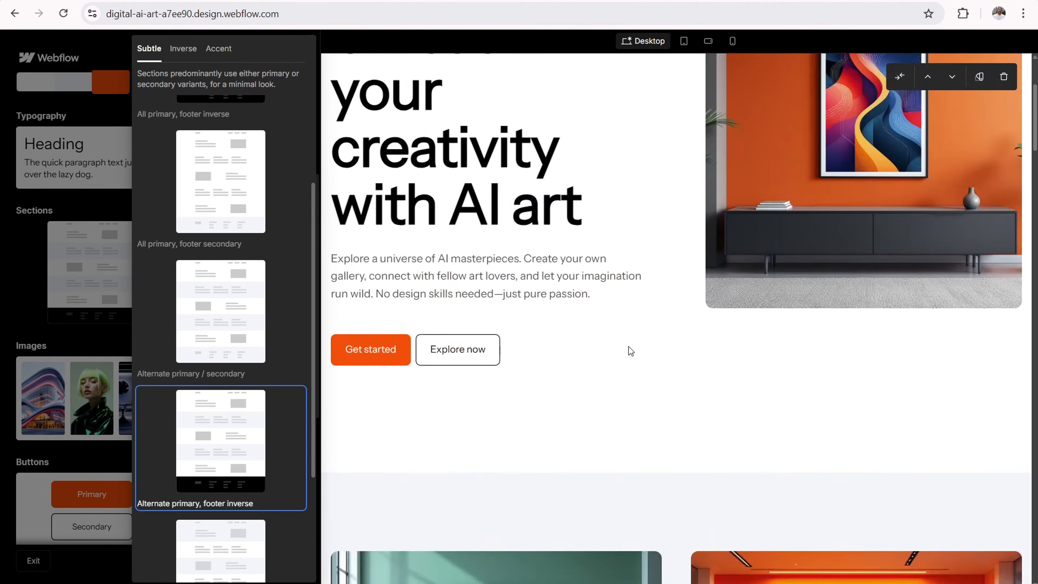
{"action": "left_click", "coordinate": [9, 261]}
Step: Apply the "Bold shadow bright" color button pack, check it in the homepage hero, and close the button packs
{"action": "scroll", "coordinate": [171, 389], "scroll_direction": "down", "scroll_amount": 3}
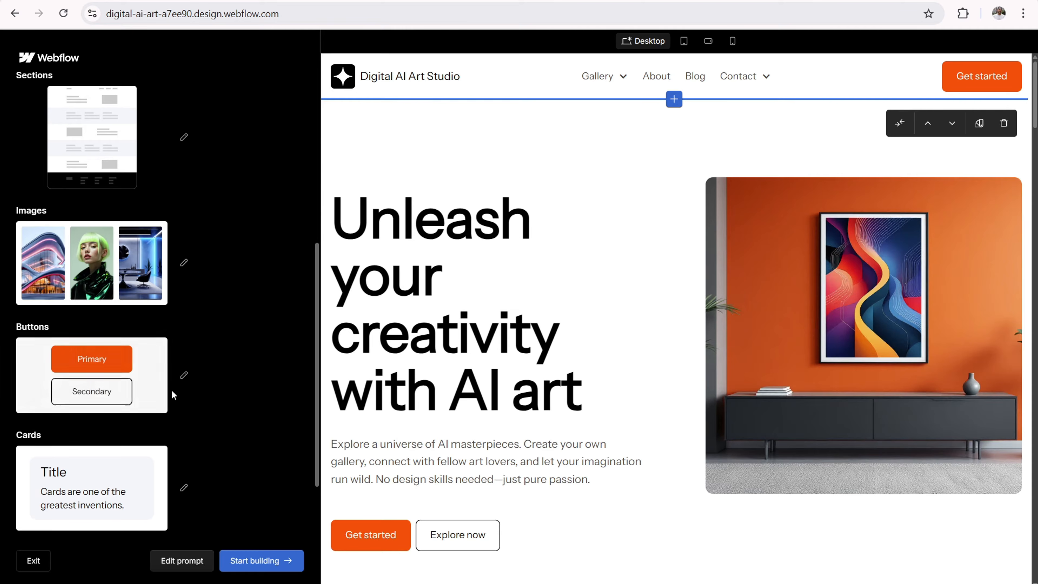
{"action": "left_click", "coordinate": [184, 375]}
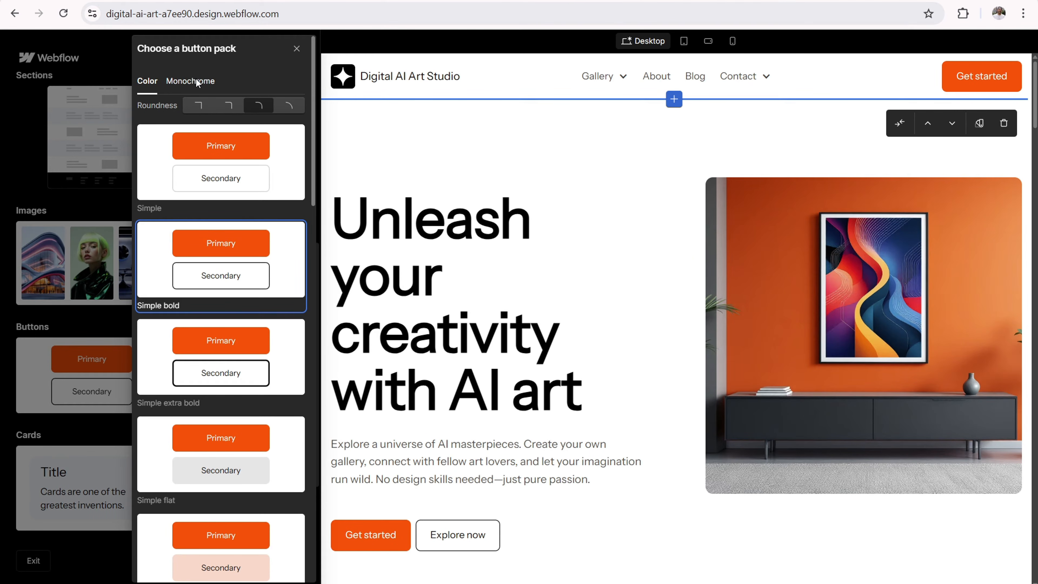
{"action": "left_click", "coordinate": [286, 105]}
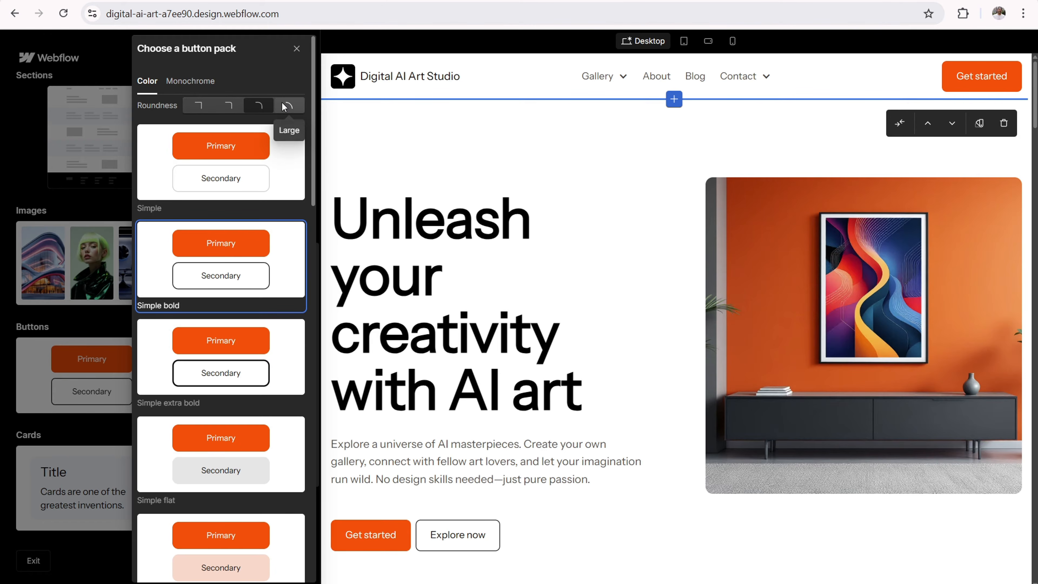
{"action": "left_click", "coordinate": [262, 106]}
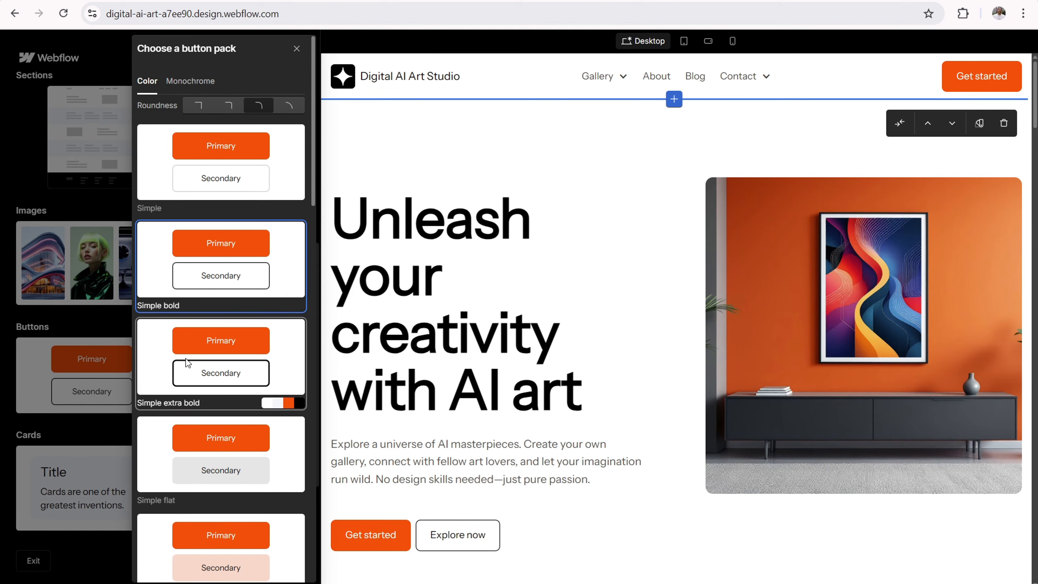
{"action": "scroll", "coordinate": [186, 358], "scroll_direction": "down", "scroll_amount": 5}
{"action": "scroll", "coordinate": [187, 372], "scroll_direction": "down", "scroll_amount": 20}
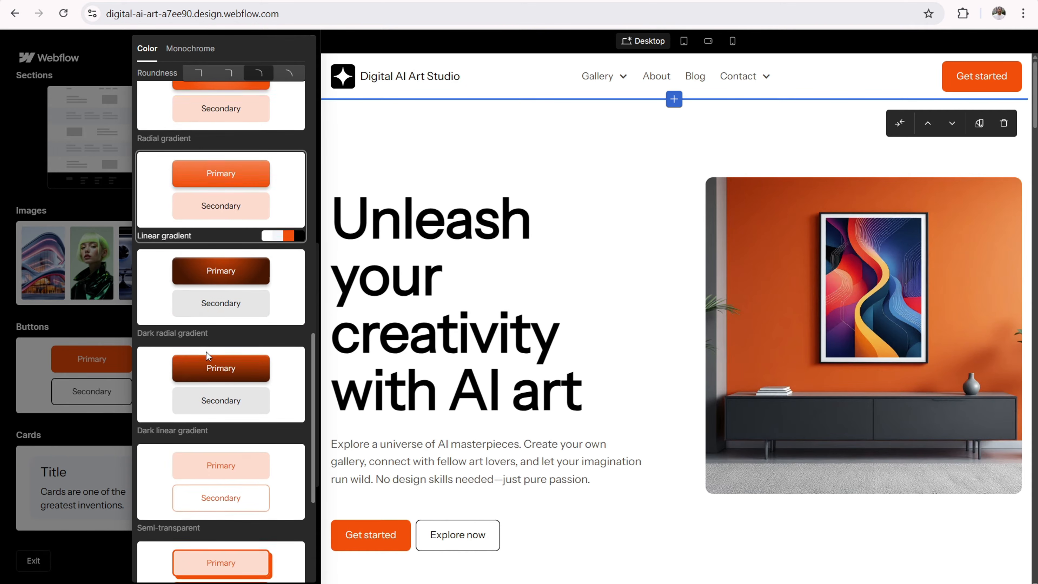
{"action": "scroll", "coordinate": [211, 354], "scroll_direction": "down", "scroll_amount": 5}
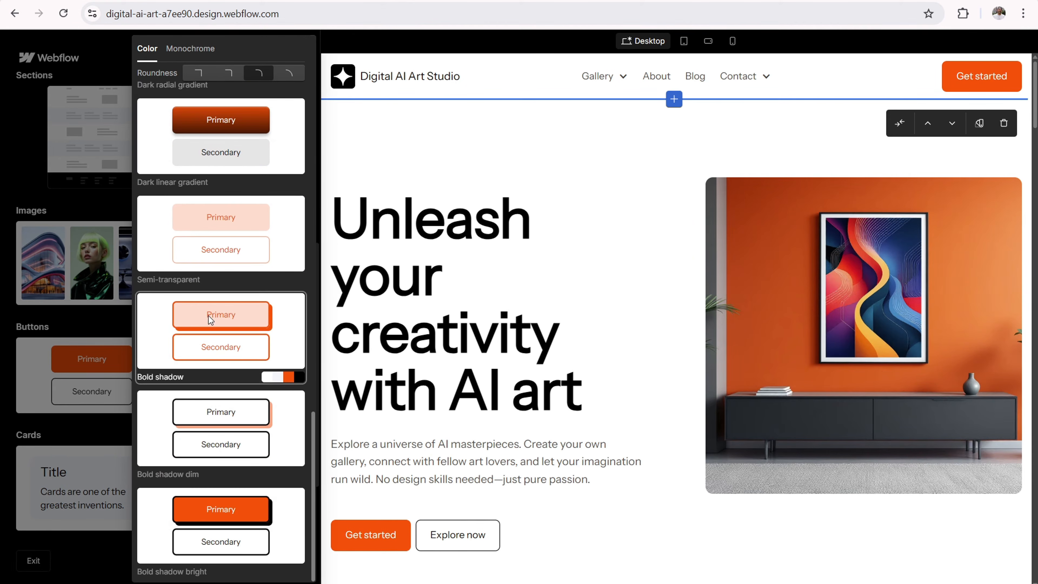
{"action": "left_click", "coordinate": [156, 527]}
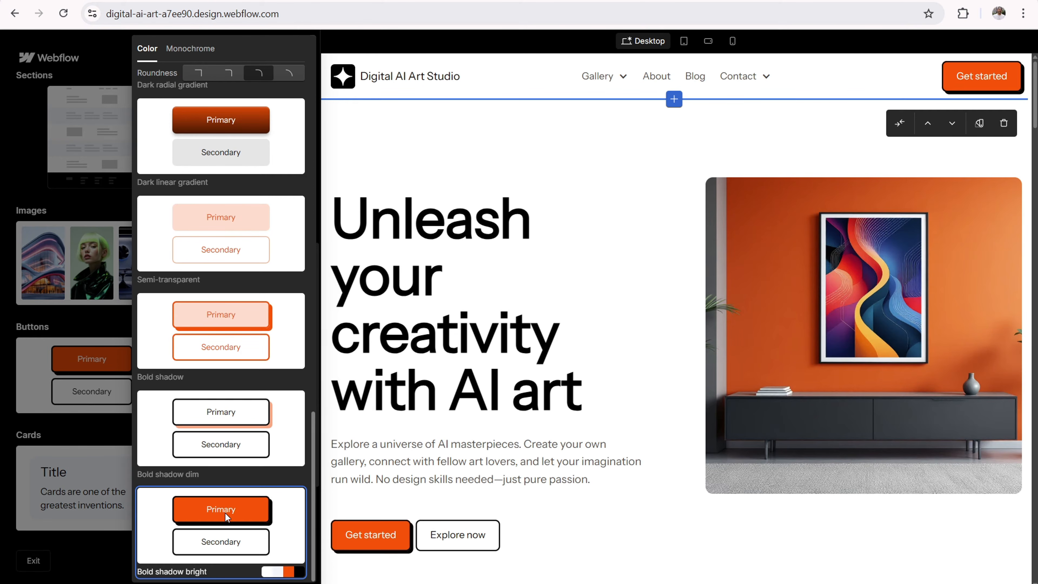
{"action": "scroll", "coordinate": [402, 340], "scroll_direction": "down", "scroll_amount": 3}
{"action": "scroll", "coordinate": [402, 340], "scroll_direction": "down", "scroll_amount": 2}
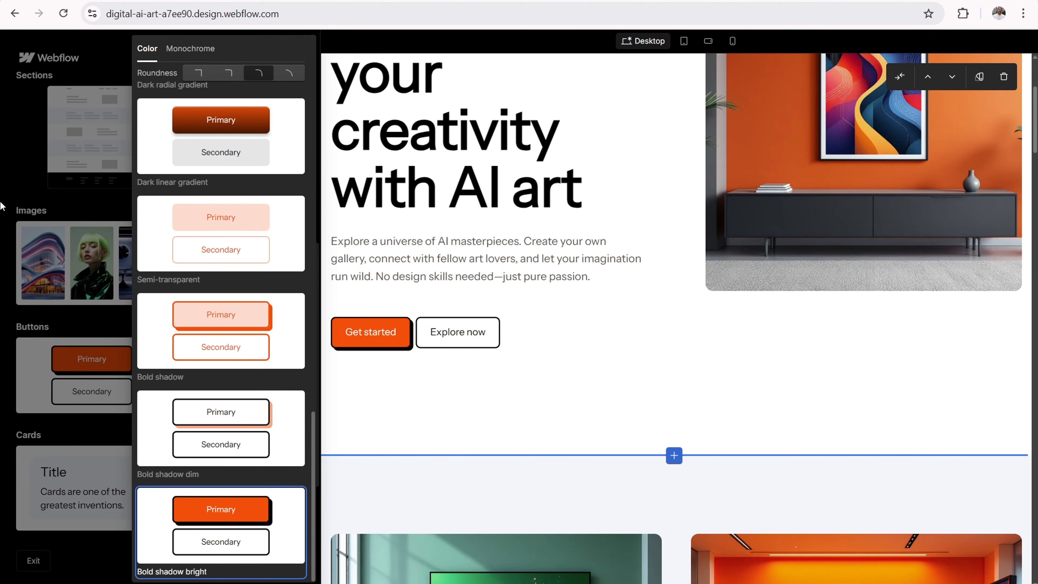
{"action": "left_click", "coordinate": [93, 238]}
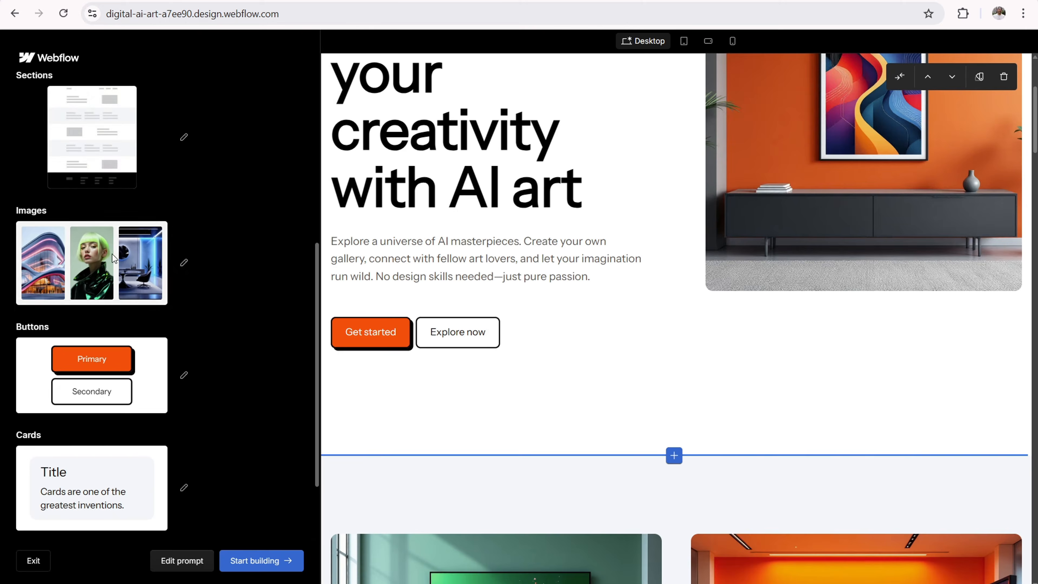
Step: Check the button styling through the homepage's lower sections down to the footer
{"action": "scroll", "coordinate": [222, 245], "scroll_direction": "down", "scroll_amount": 3}
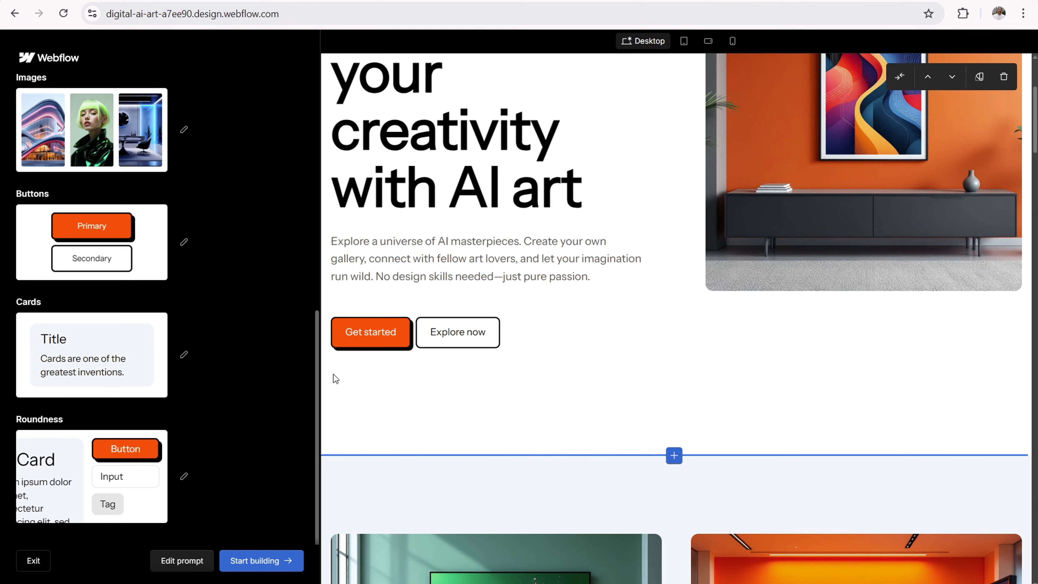
{"action": "scroll", "coordinate": [509, 327], "scroll_direction": "down", "scroll_amount": 15}
{"action": "scroll", "coordinate": [503, 323], "scroll_direction": "down", "scroll_amount": 10}
{"action": "scroll", "coordinate": [500, 322], "scroll_direction": "up", "scroll_amount": 5}
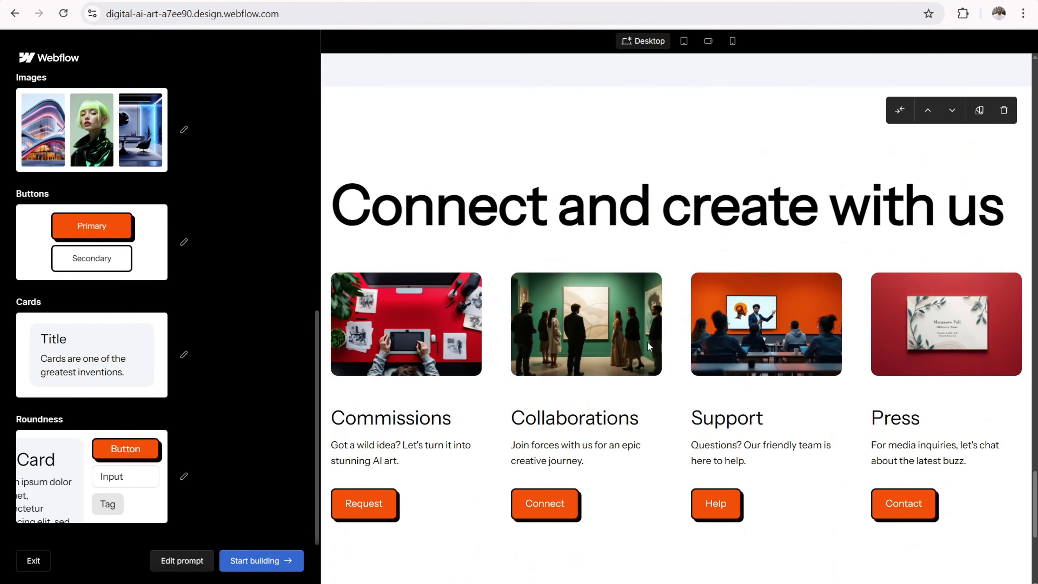
{"action": "scroll", "coordinate": [683, 346], "scroll_direction": "down", "scroll_amount": 5}
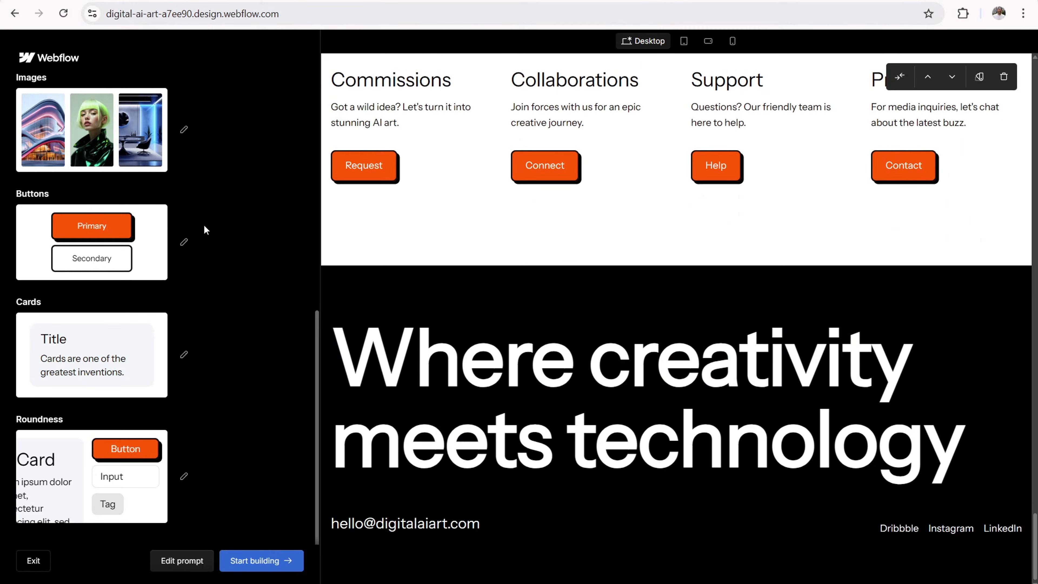
Step: Apply the "Thick shadow" card pack from the Subtle variants
{"action": "left_click", "coordinate": [183, 355]}
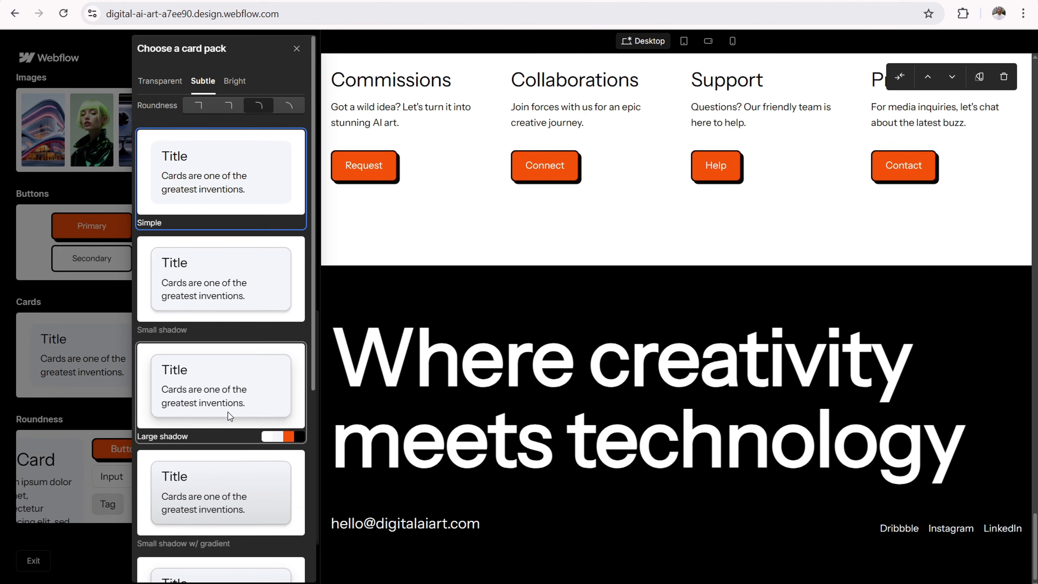
{"action": "scroll", "coordinate": [220, 388], "scroll_direction": "down", "scroll_amount": 5}
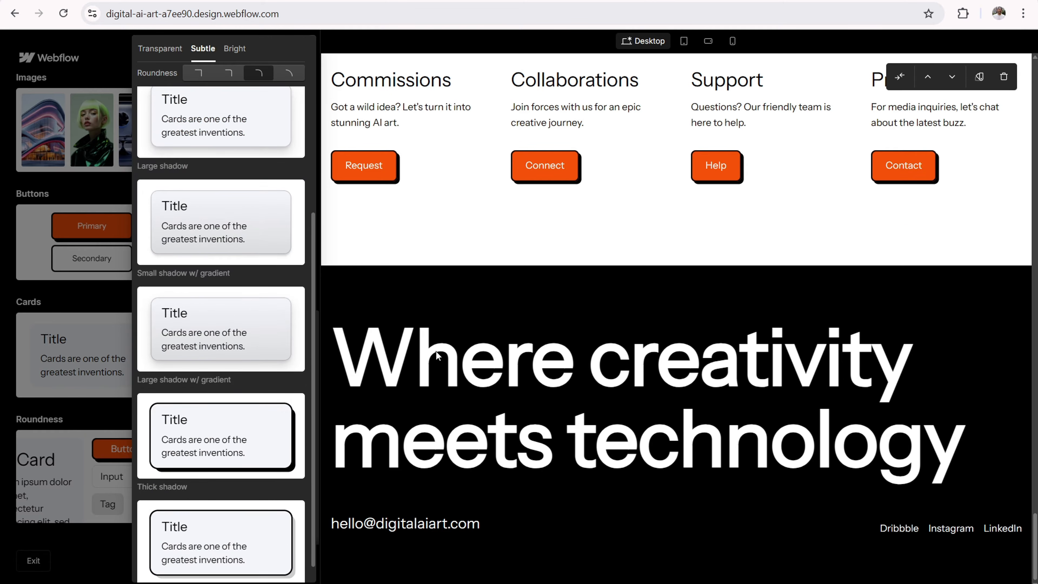
{"action": "scroll", "coordinate": [436, 350], "scroll_direction": "up", "scroll_amount": 15}
{"action": "scroll", "coordinate": [486, 291], "scroll_direction": "up", "scroll_amount": 10}
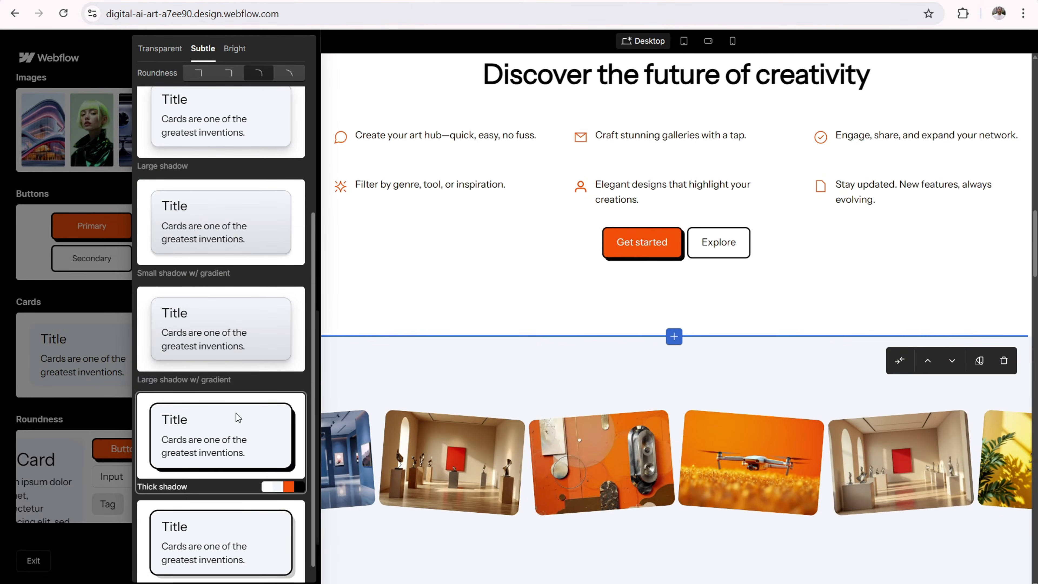
{"action": "left_click", "coordinate": [235, 411]}
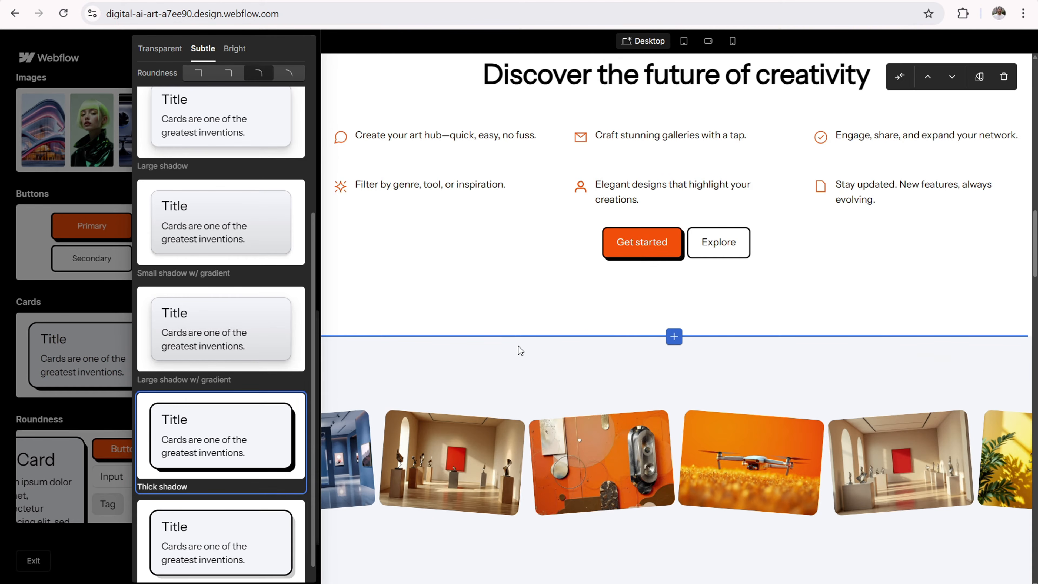
Step: Check the card styling through the homepage preview down to the footer, and close the card packs
{"action": "scroll", "coordinate": [518, 345], "scroll_direction": "up", "scroll_amount": 5}
{"action": "scroll", "coordinate": [519, 345], "scroll_direction": "up", "scroll_amount": 7}
{"action": "scroll", "coordinate": [517, 352], "scroll_direction": "down", "scroll_amount": 4}
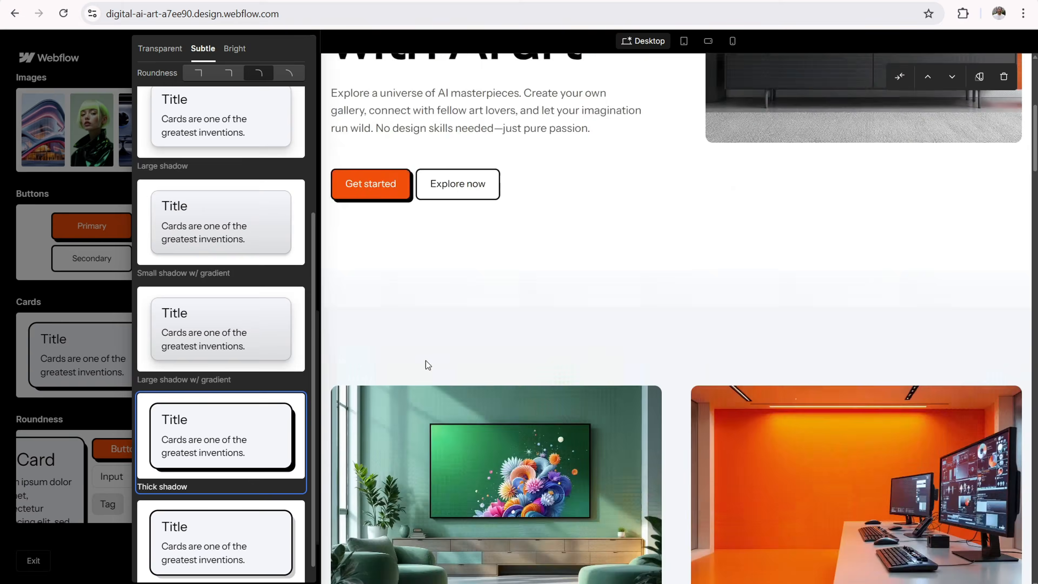
{"action": "scroll", "coordinate": [490, 301], "scroll_direction": "down", "scroll_amount": 20}
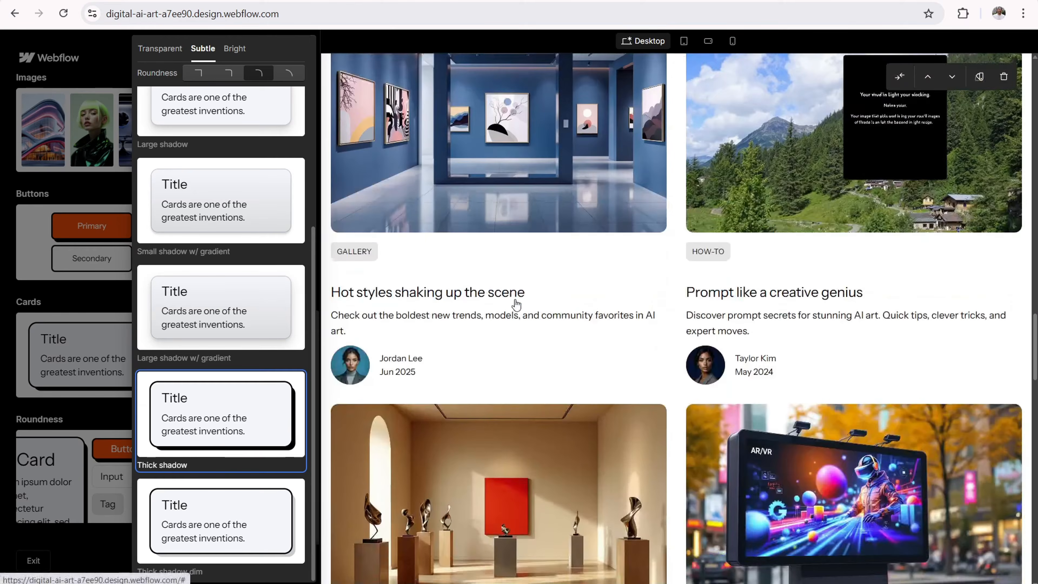
{"action": "scroll", "coordinate": [515, 299], "scroll_direction": "down", "scroll_amount": 6}
{"action": "scroll", "coordinate": [514, 300], "scroll_direction": "down", "scroll_amount": 15}
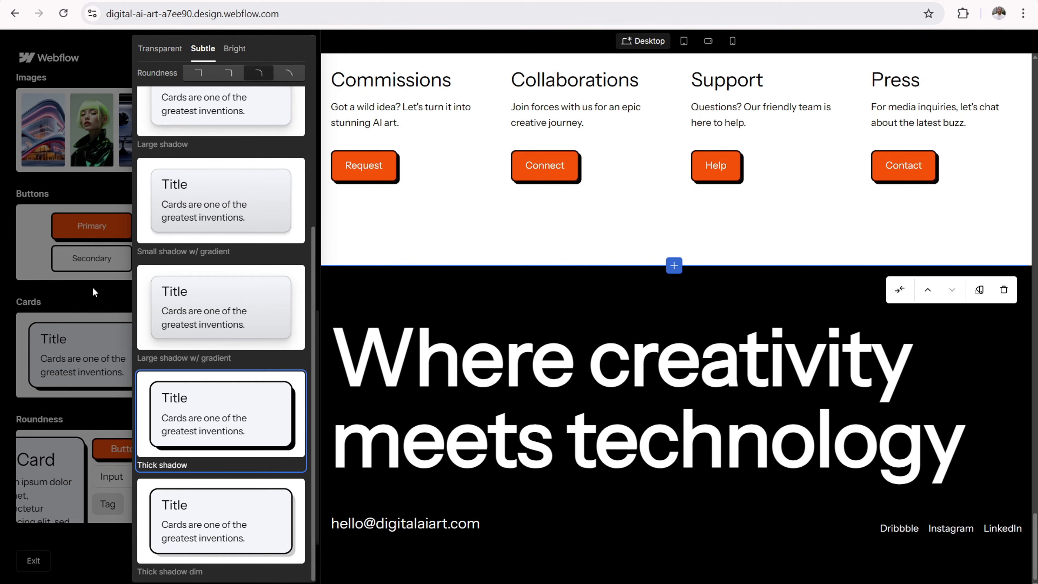
{"action": "left_click", "coordinate": [94, 300]}
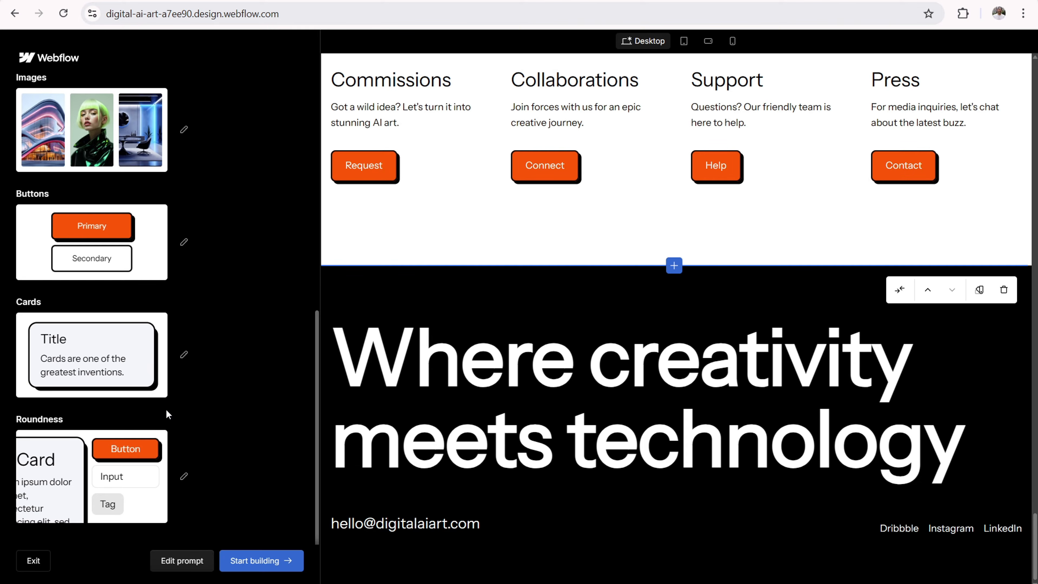
Step: Swap the style of the "Unleash your creativity in a flash" feature section to the plain white background with orange buttons
{"action": "scroll", "coordinate": [286, 481], "scroll_direction": "up", "scroll_amount": 10}
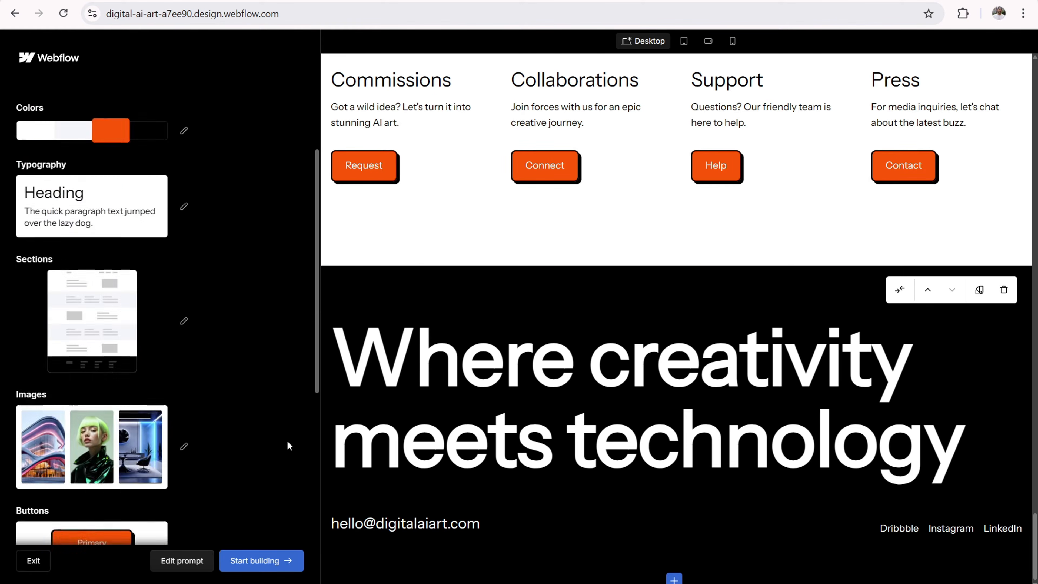
{"action": "scroll", "coordinate": [625, 319], "scroll_direction": "up", "scroll_amount": 15}
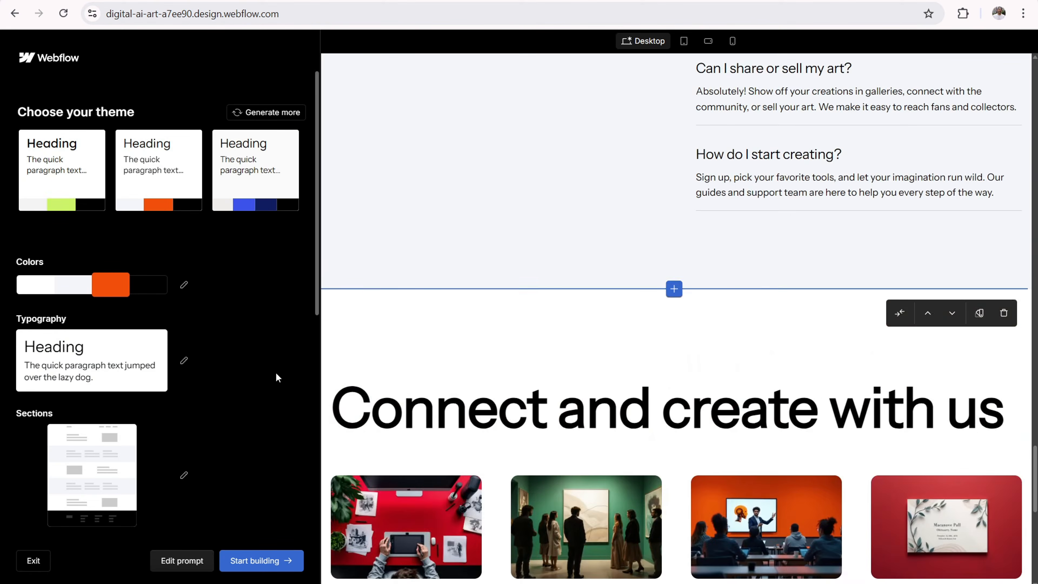
{"action": "scroll", "coordinate": [646, 304], "scroll_direction": "up", "scroll_amount": 15}
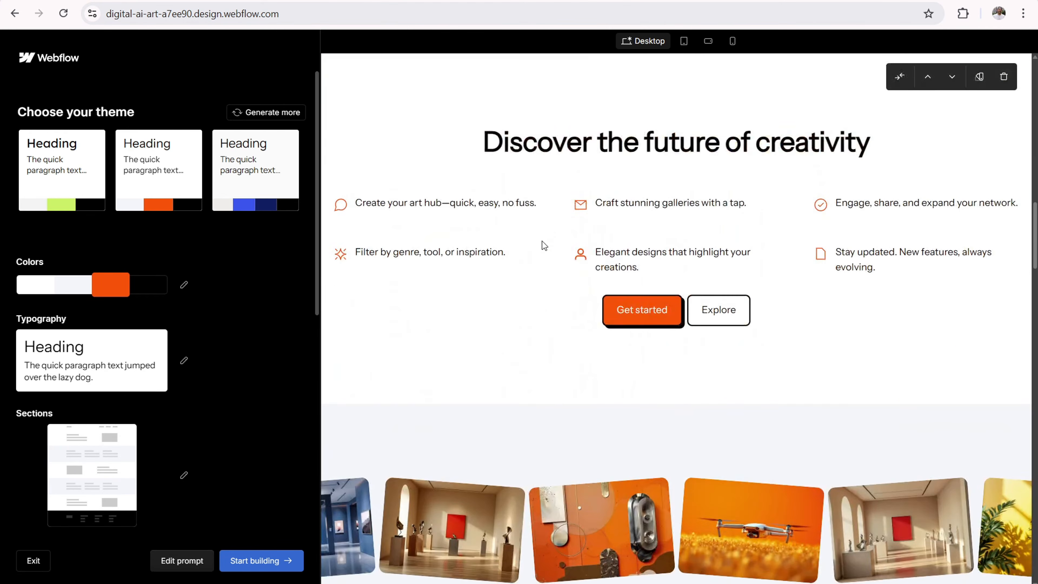
{"action": "scroll", "coordinate": [524, 253], "scroll_direction": "up", "scroll_amount": 3}
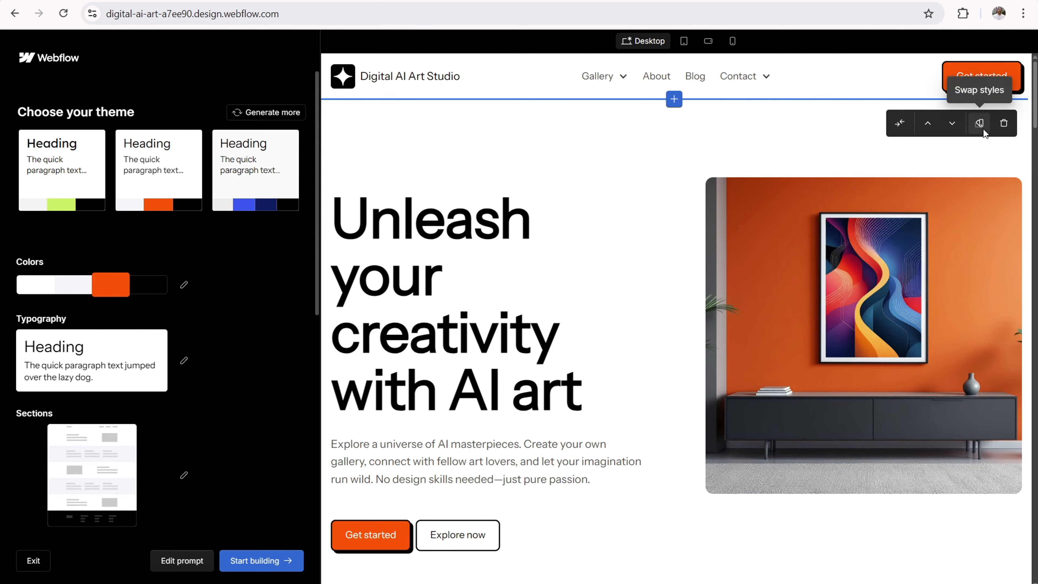
{"action": "scroll", "coordinate": [574, 236], "scroll_direction": "down", "scroll_amount": 5}
{"action": "scroll", "coordinate": [636, 273], "scroll_direction": "down", "scroll_amount": 3}
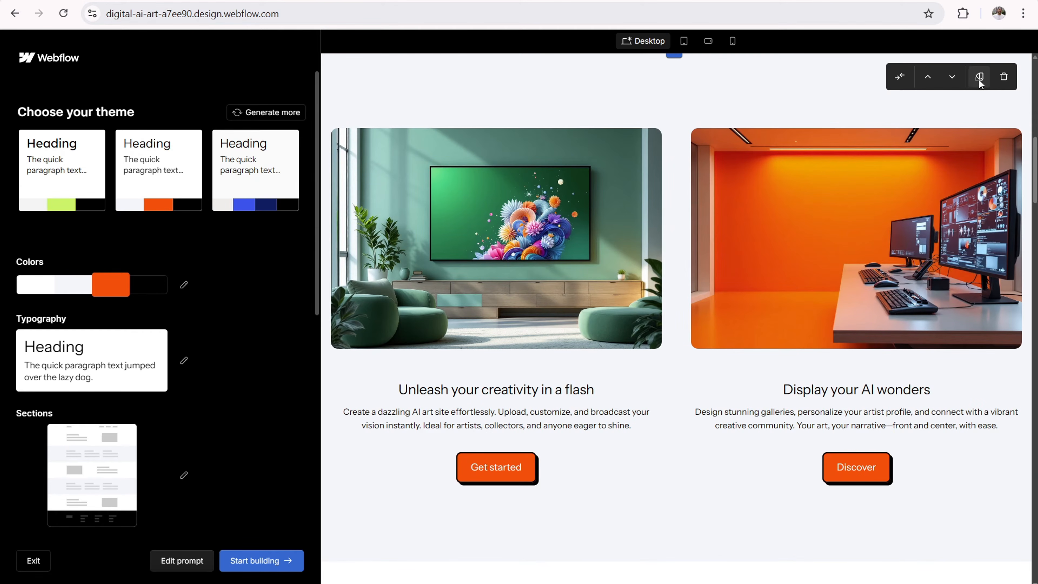
{"action": "left_click", "coordinate": [981, 82]}
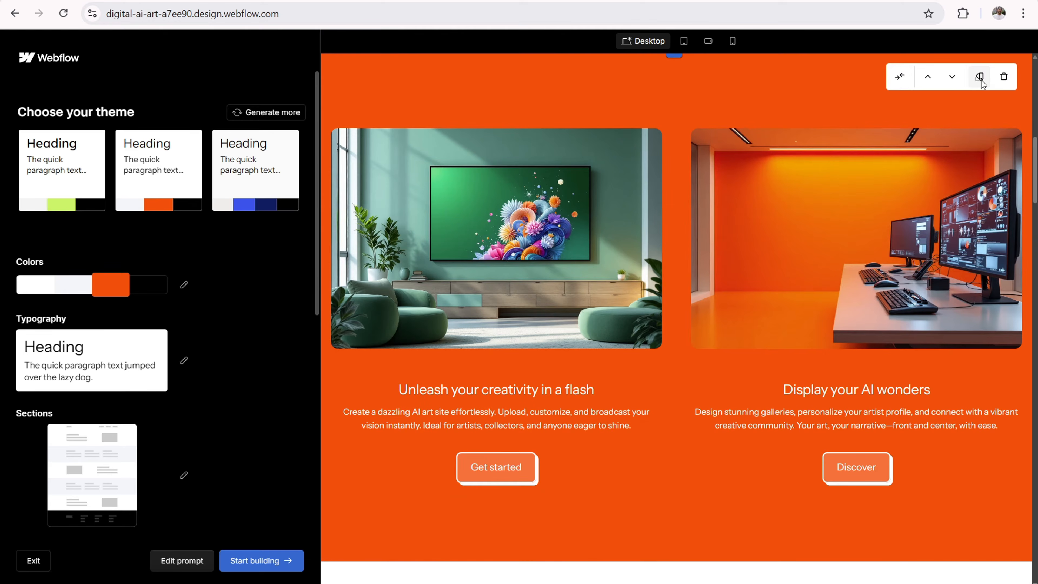
{"action": "left_click", "coordinate": [980, 77]}
{"action": "left_click", "coordinate": [981, 78]}
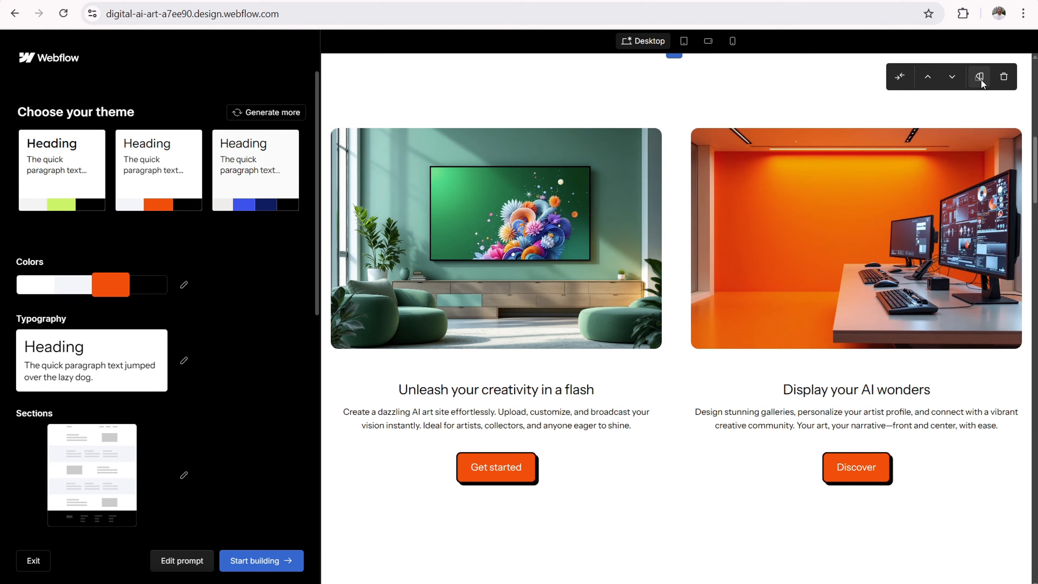
Step: Move the two-image feature section one place down, below "Discover the future of creativity", and check the section order
{"action": "left_click", "coordinate": [953, 77]}
{"action": "scroll", "coordinate": [604, 223], "scroll_direction": "down", "scroll_amount": 2}
{"action": "scroll", "coordinate": [634, 229], "scroll_direction": "up", "scroll_amount": 10}
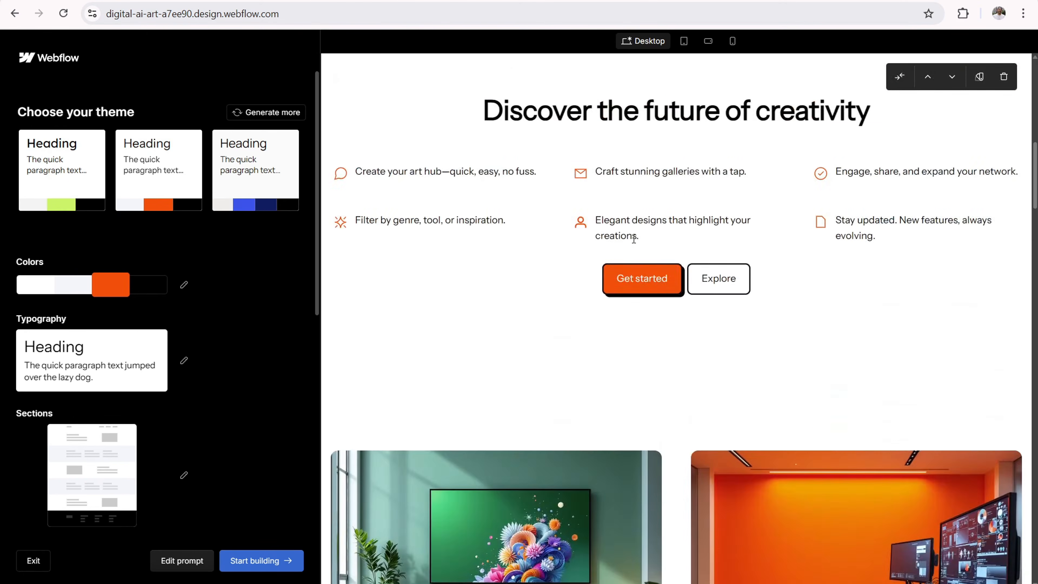
{"action": "scroll", "coordinate": [635, 235], "scroll_direction": "down", "scroll_amount": 3}
{"action": "scroll", "coordinate": [650, 261], "scroll_direction": "down", "scroll_amount": 8}
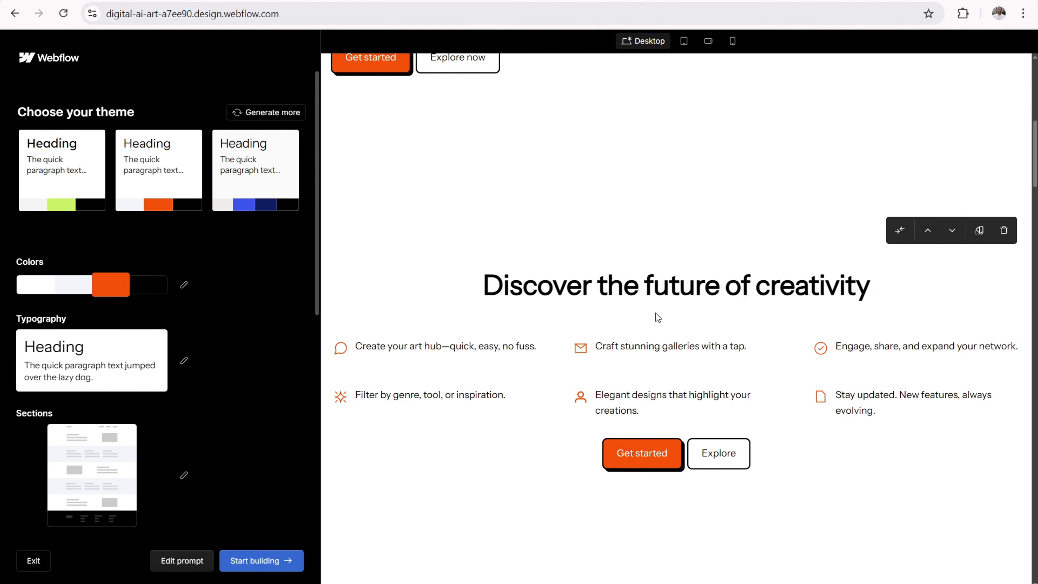
{"action": "scroll", "coordinate": [603, 387], "scroll_direction": "down", "scroll_amount": 5}
{"action": "scroll", "coordinate": [625, 337], "scroll_direction": "up", "scroll_amount": 8}
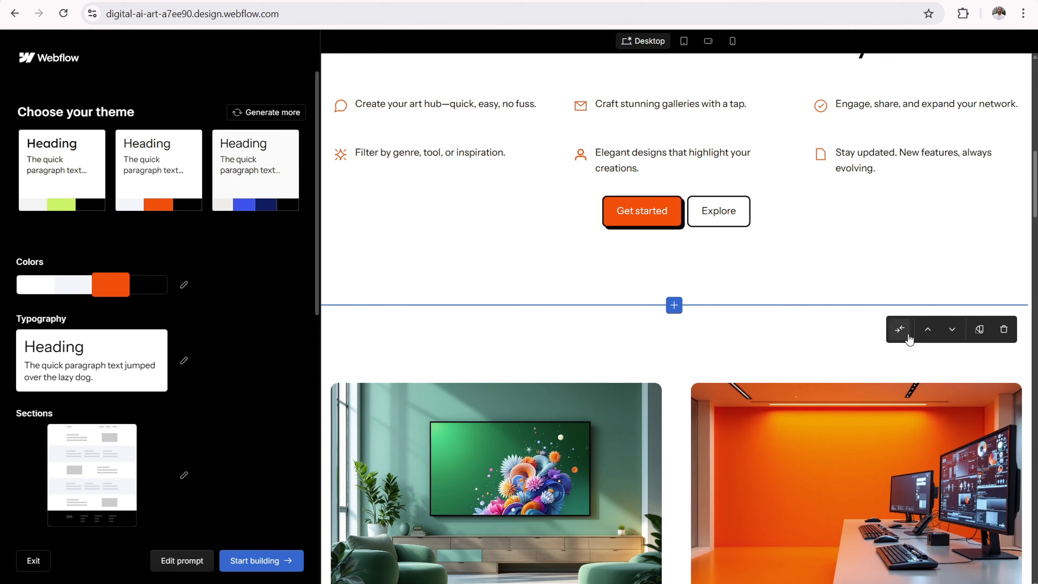
Step: Move the two-image feature section back up above "Discover the future of creativity" and check the homepage order
{"action": "left_click", "coordinate": [928, 330]}
{"action": "scroll", "coordinate": [757, 340], "scroll_direction": "down", "scroll_amount": 2}
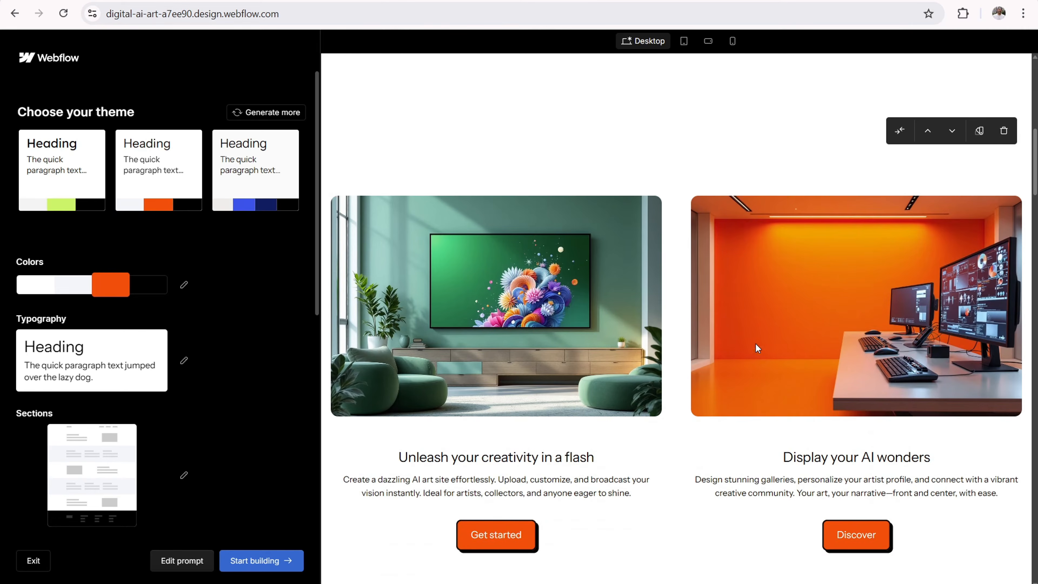
{"action": "scroll", "coordinate": [625, 326], "scroll_direction": "up", "scroll_amount": 8}
{"action": "scroll", "coordinate": [624, 338], "scroll_direction": "down", "scroll_amount": 8}
{"action": "scroll", "coordinate": [651, 307], "scroll_direction": "down", "scroll_amount": 10}
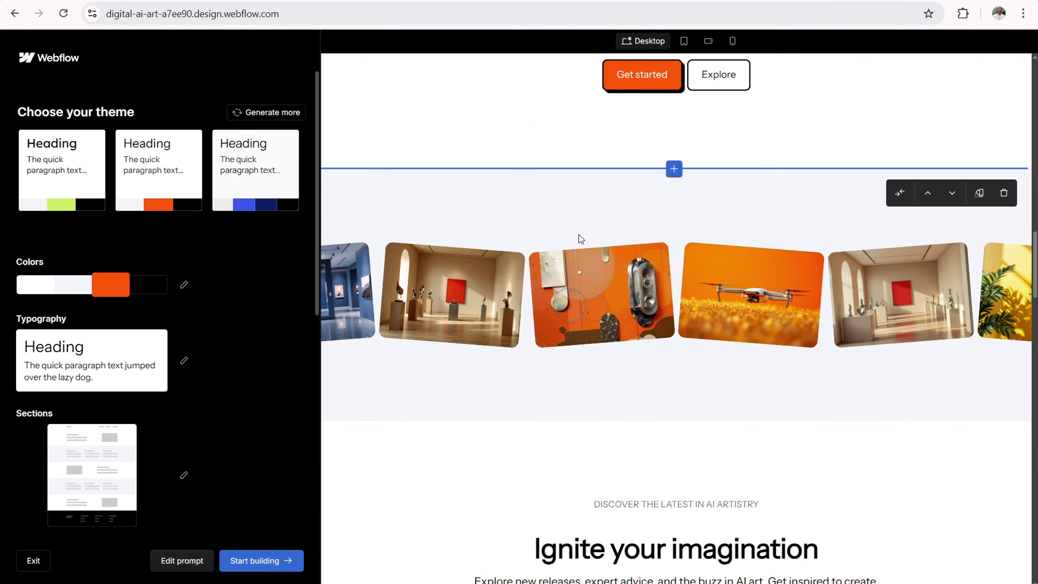
{"action": "scroll", "coordinate": [587, 253], "scroll_direction": "up", "scroll_amount": 10}
{"action": "scroll", "coordinate": [879, 334], "scroll_direction": "down", "scroll_amount": 5}
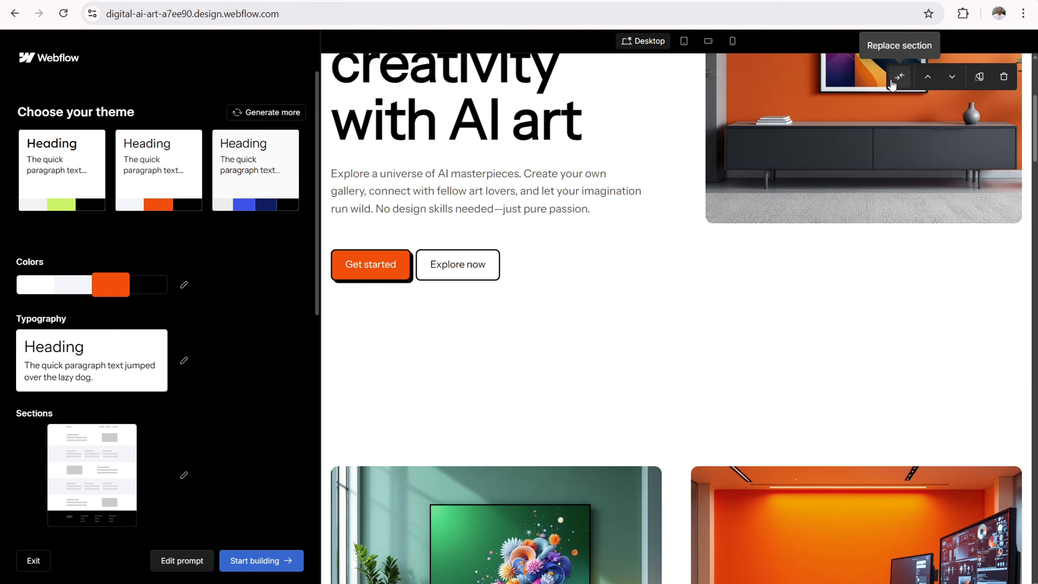
Step: Browse the Hero and Feature layouts for a new section directly below the homepage hero, and close the section library
{"action": "scroll", "coordinate": [833, 232], "scroll_direction": "down", "scroll_amount": 6}
{"action": "scroll", "coordinate": [897, 139], "scroll_direction": "up", "scroll_amount": 4}
{"action": "mouse_move", "coordinate": [723, 221]}
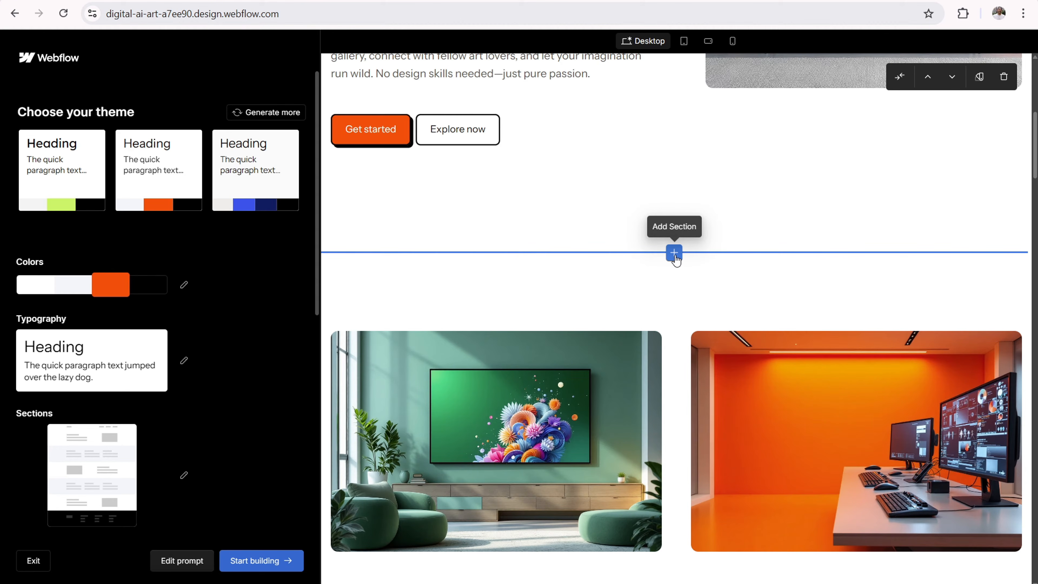
{"action": "left_click", "coordinate": [674, 253]}
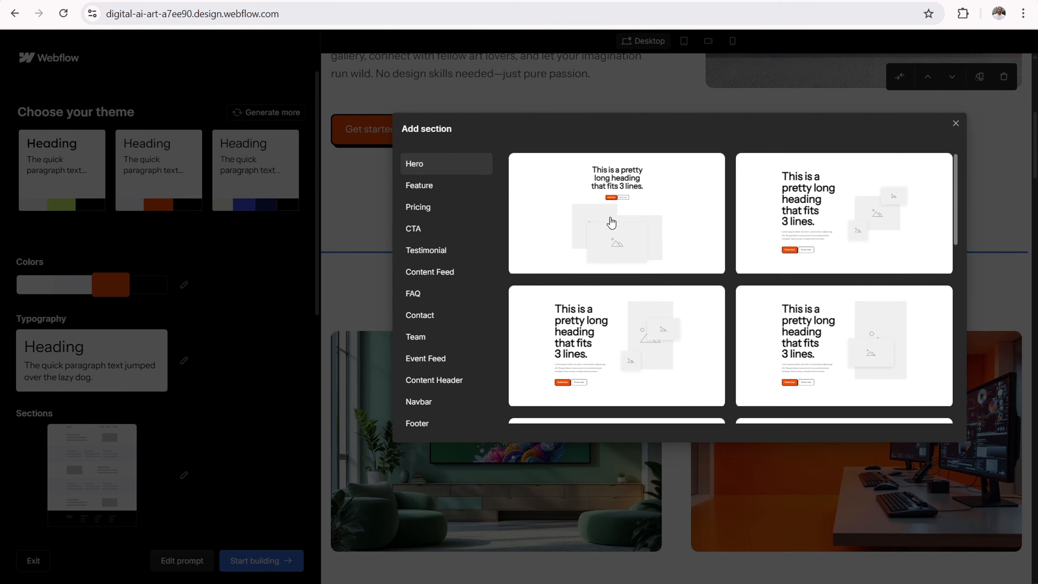
{"action": "left_click", "coordinate": [425, 192]}
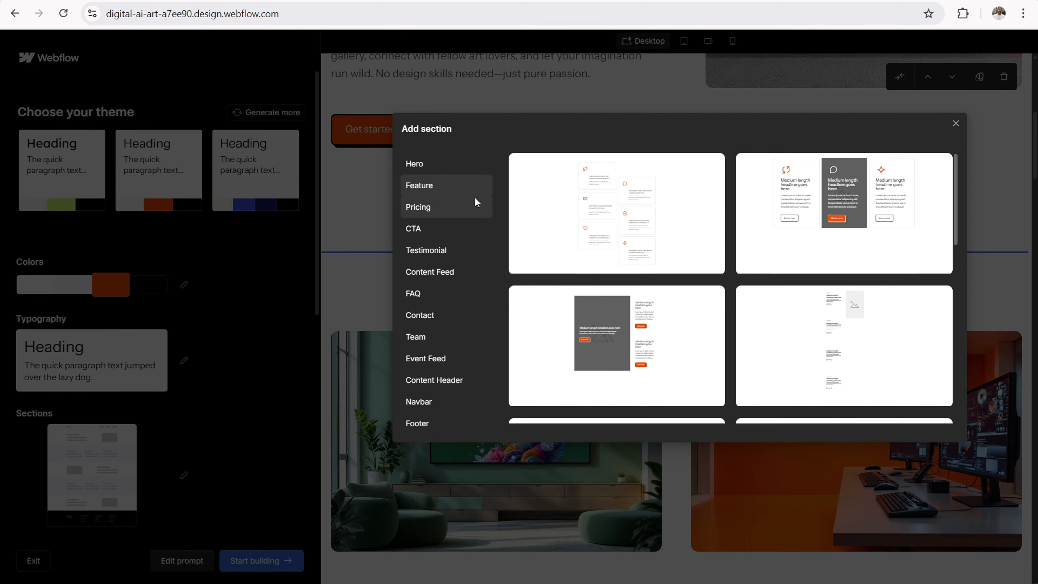
{"action": "left_click", "coordinate": [428, 157]}
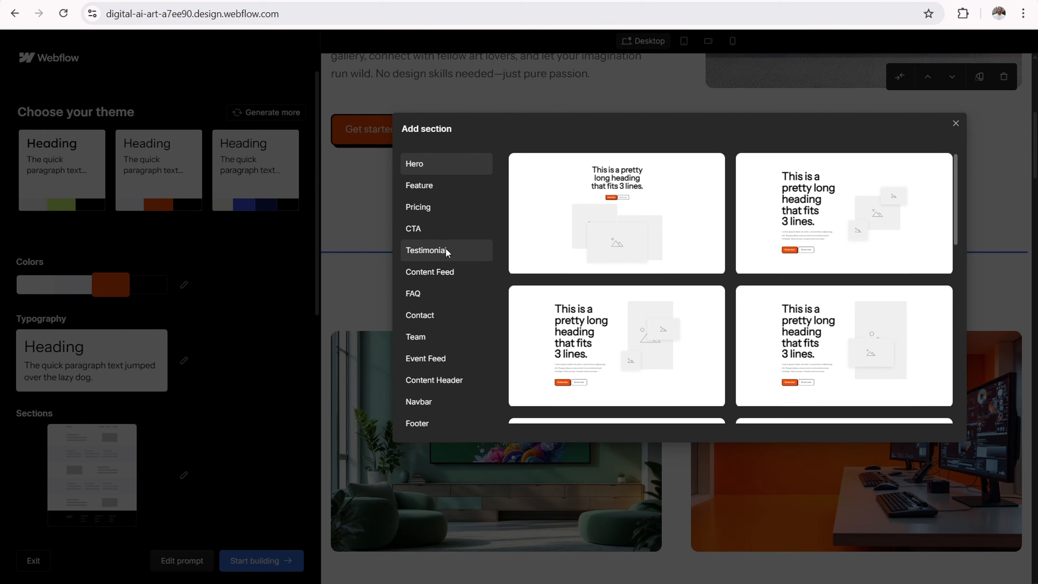
{"action": "left_click", "coordinate": [426, 187]}
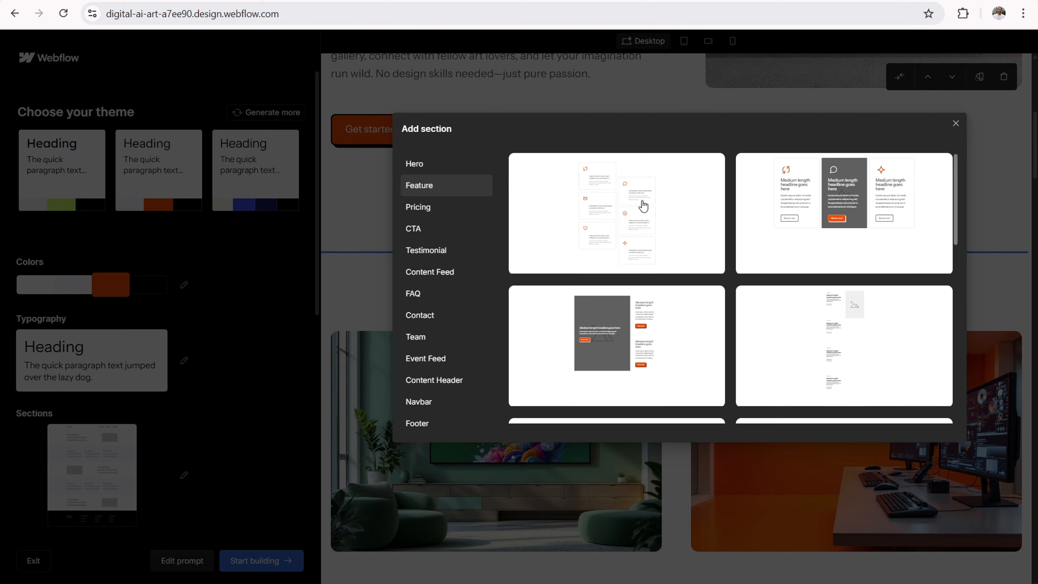
{"action": "scroll", "coordinate": [712, 264], "scroll_direction": "down", "scroll_amount": 8}
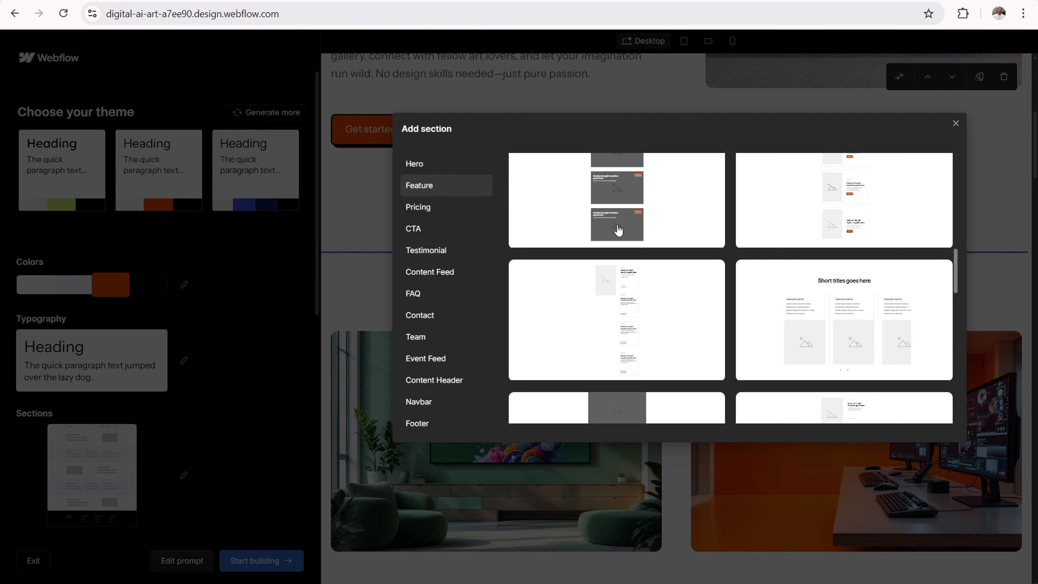
{"action": "left_click", "coordinate": [955, 124]}
Step: Add the CTA section with a centered three-line heading, paragraph and button on a dark box above the footer, and review the homepage
{"action": "scroll", "coordinate": [658, 286], "scroll_direction": "down", "scroll_amount": 15}
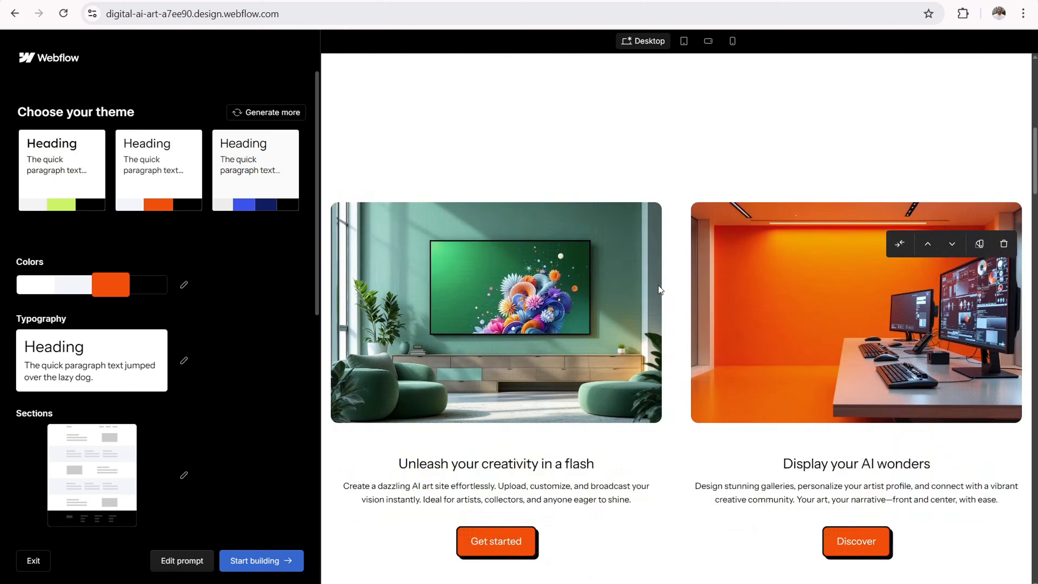
{"action": "scroll", "coordinate": [596, 262], "scroll_direction": "down", "scroll_amount": 20}
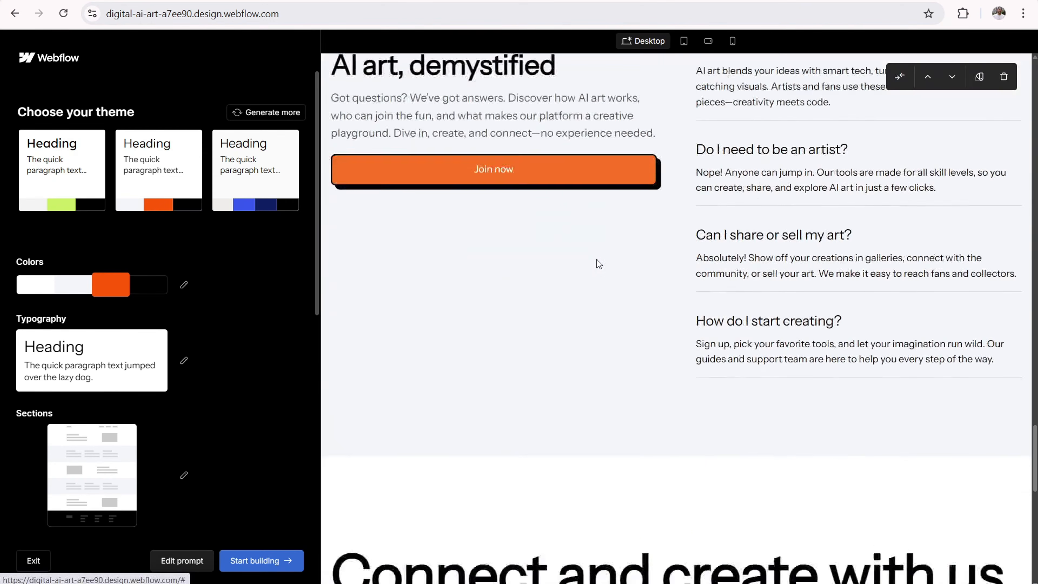
{"action": "scroll", "coordinate": [582, 270], "scroll_direction": "up", "scroll_amount": 8}
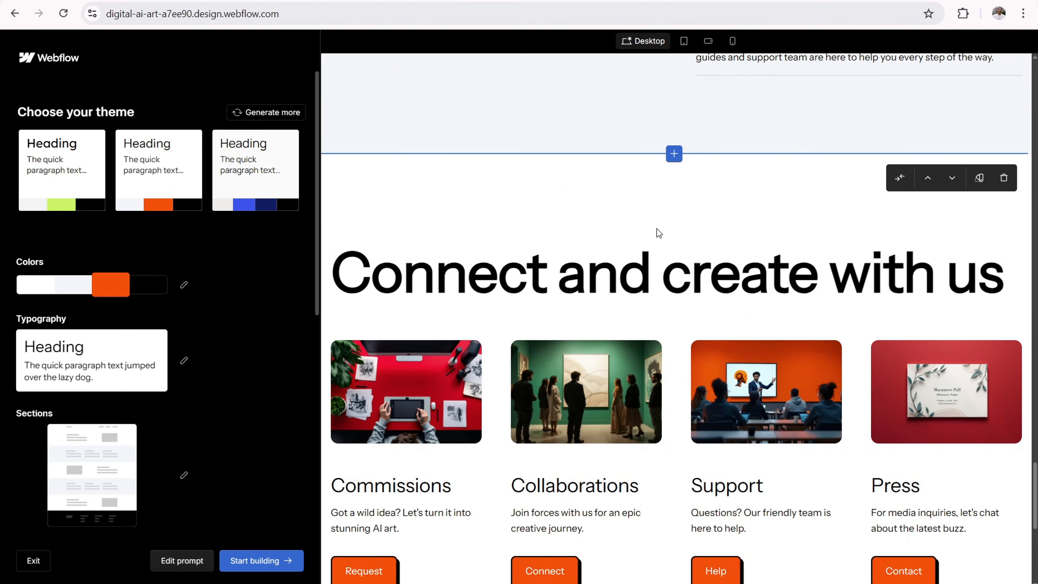
{"action": "scroll", "coordinate": [654, 265], "scroll_direction": "down", "scroll_amount": 8}
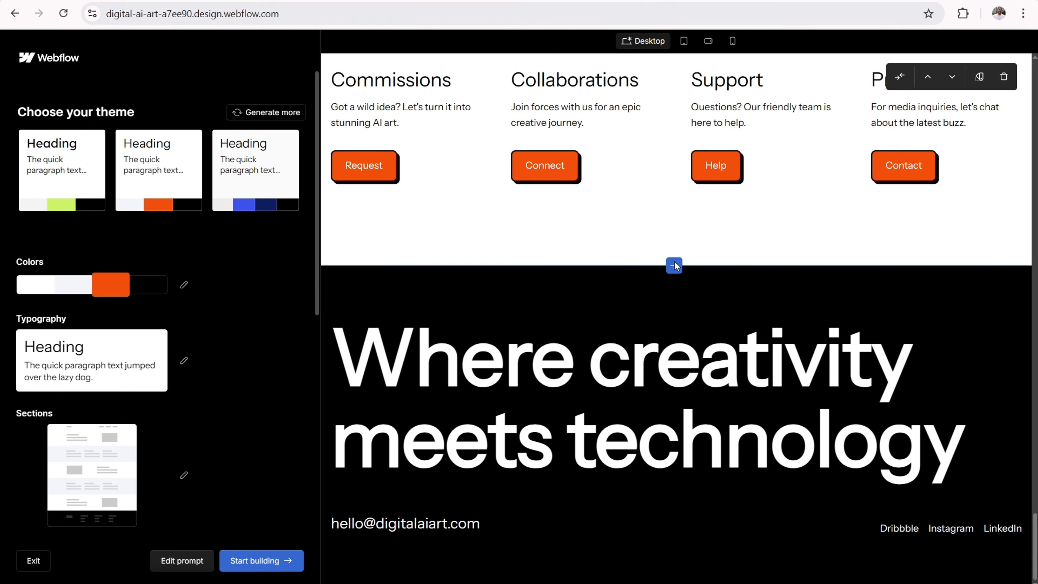
{"action": "left_click", "coordinate": [674, 264]}
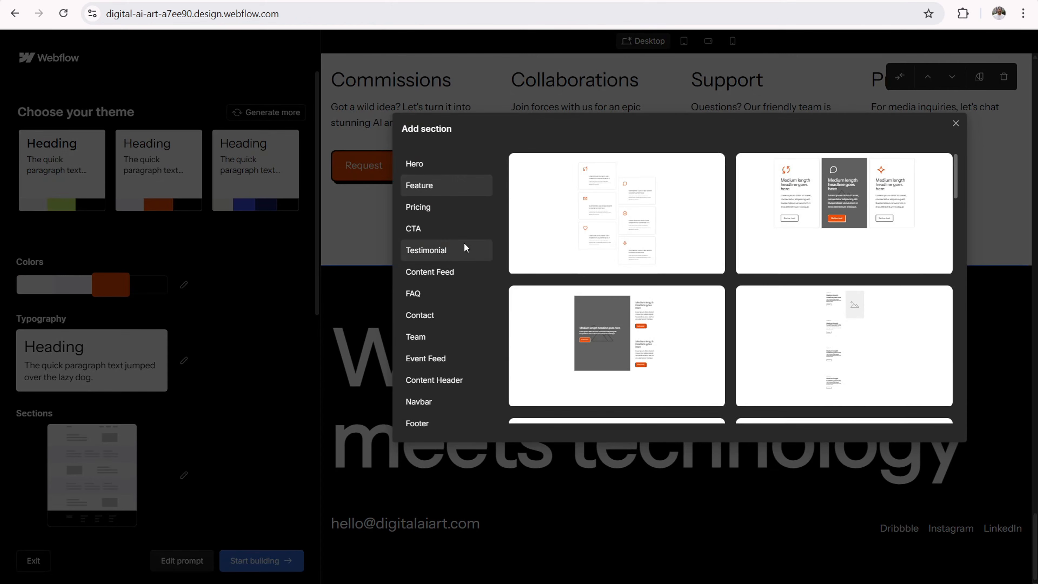
{"action": "left_click", "coordinate": [437, 233]}
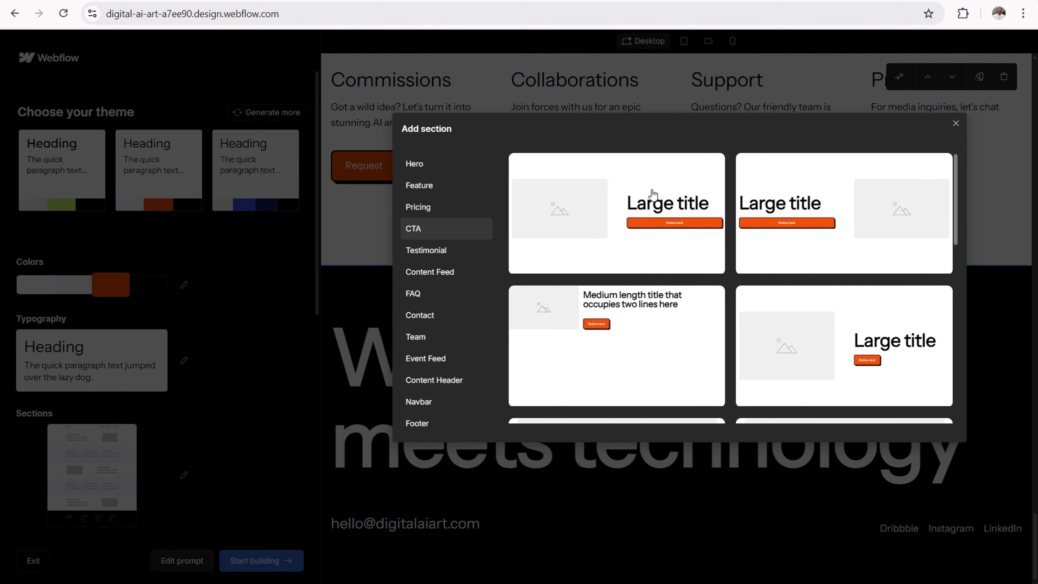
{"action": "scroll", "coordinate": [653, 231], "scroll_direction": "down", "scroll_amount": 5}
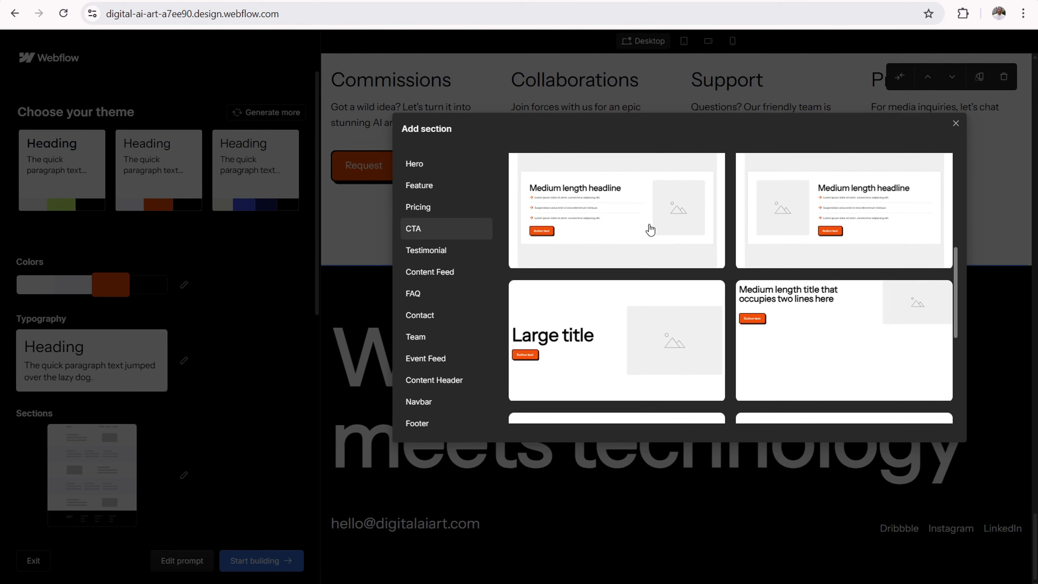
{"action": "scroll", "coordinate": [632, 252], "scroll_direction": "down", "scroll_amount": 2}
{"action": "scroll", "coordinate": [631, 253], "scroll_direction": "down", "scroll_amount": 3}
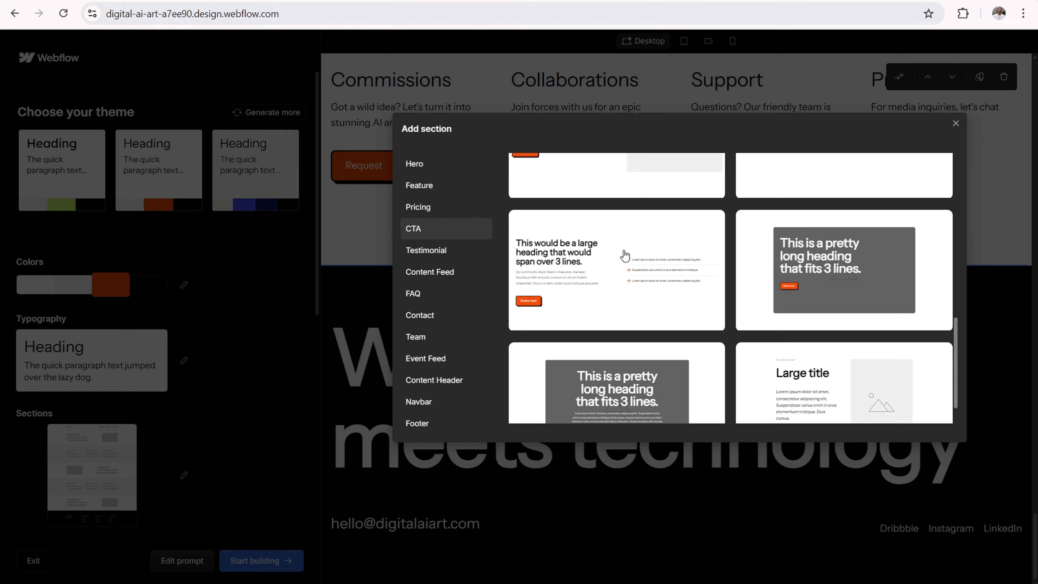
{"action": "scroll", "coordinate": [624, 258], "scroll_direction": "down", "scroll_amount": 1}
{"action": "scroll", "coordinate": [624, 258], "scroll_direction": "down", "scroll_amount": 1}
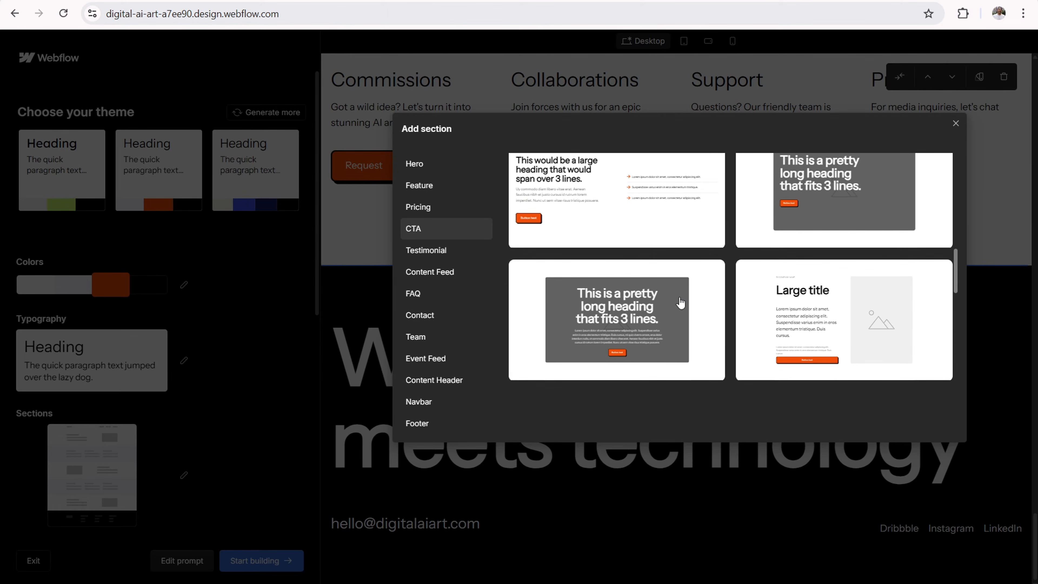
{"action": "left_click", "coordinate": [559, 291]}
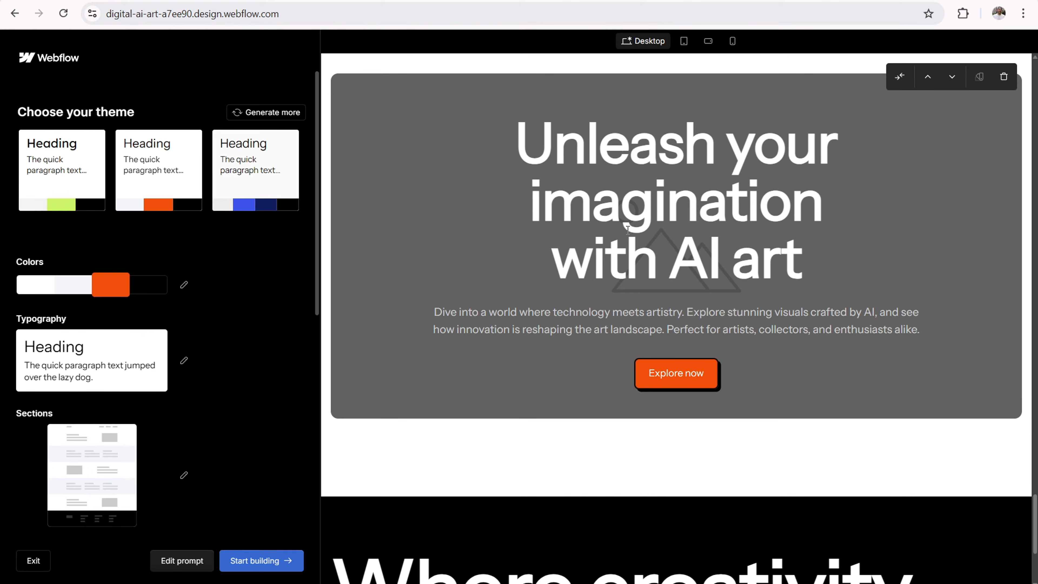
{"action": "scroll", "coordinate": [600, 249], "scroll_direction": "up", "scroll_amount": 15}
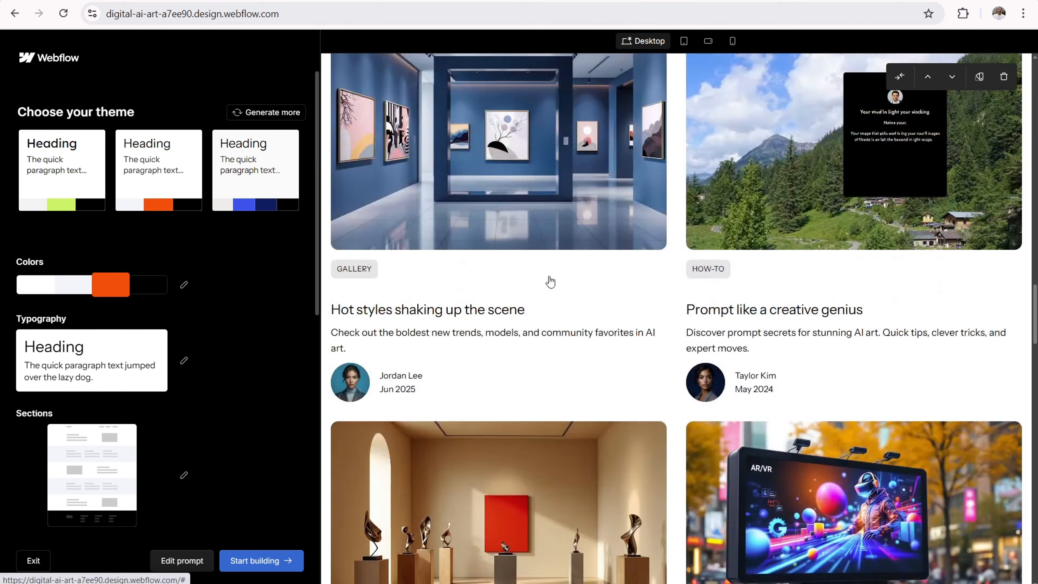
{"action": "scroll", "coordinate": [561, 286], "scroll_direction": "up", "scroll_amount": 10}
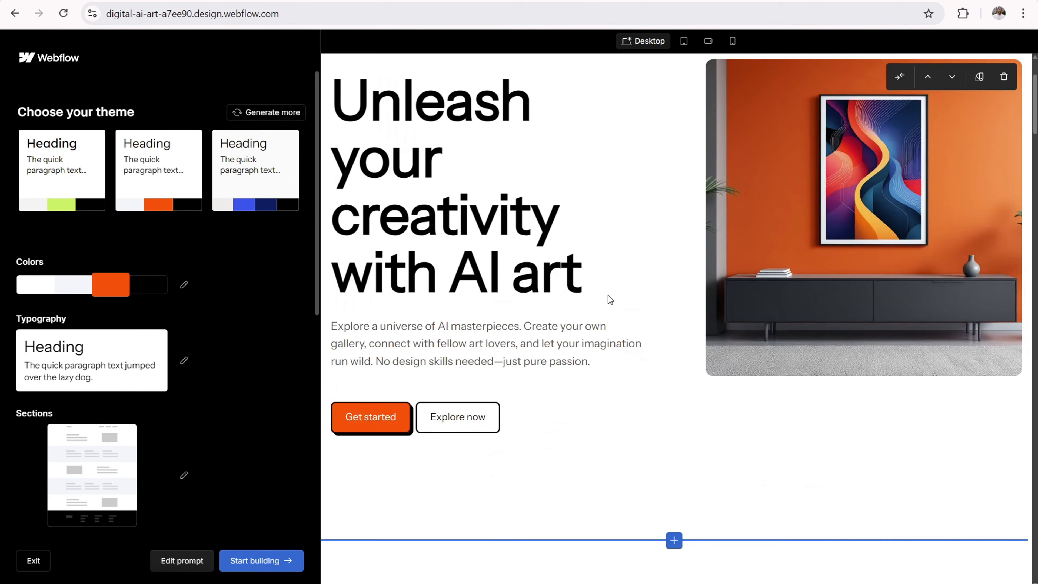
Step: Start building the site from the finished design and open the hero heading's element settings, collapsing its custom attributes
{"action": "left_click", "coordinate": [262, 561]}
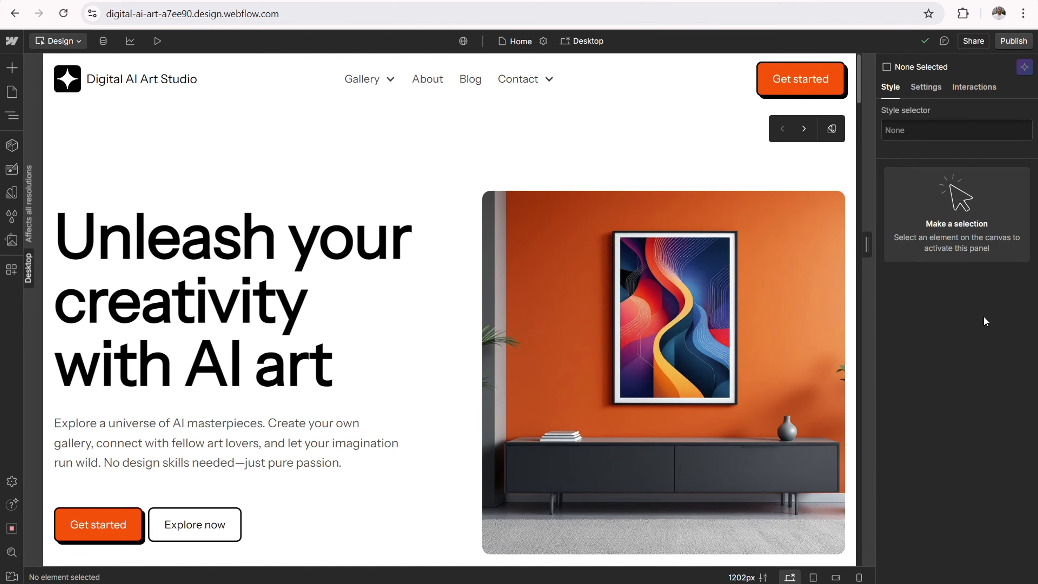
{"action": "left_click", "coordinate": [277, 284]}
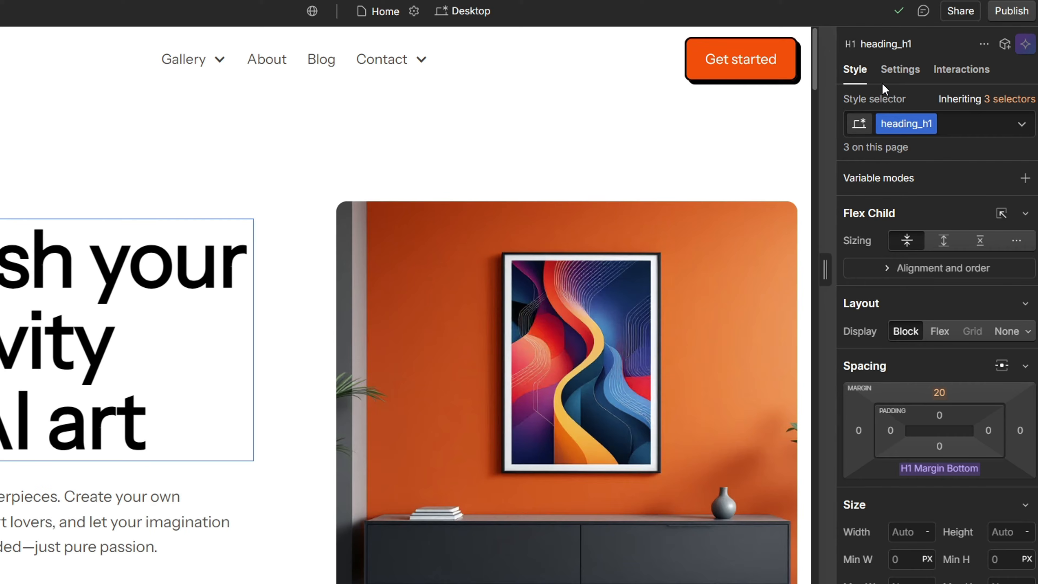
{"action": "left_click", "coordinate": [895, 70]}
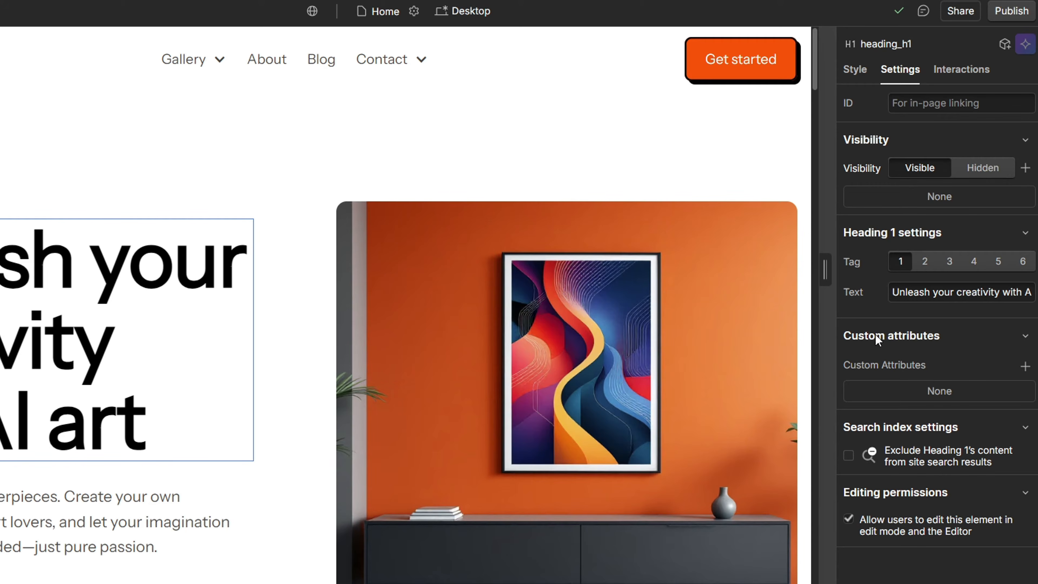
{"action": "left_click", "coordinate": [913, 345]}
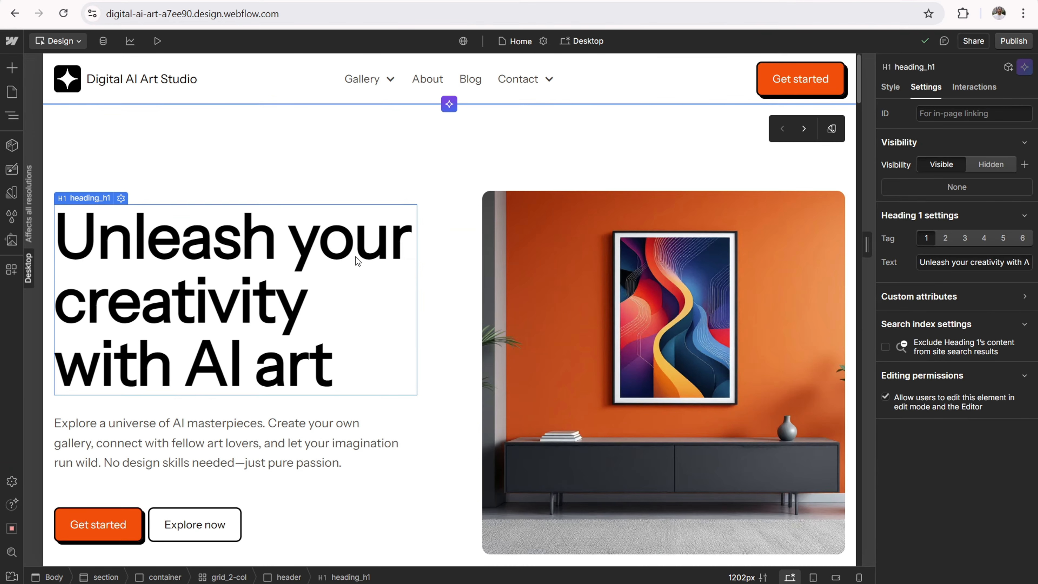
Step: Try to edit the text of the hero heading "Unleash your creativity with AI art" directly on the page
{"action": "scroll", "coordinate": [313, 286], "scroll_direction": "down", "scroll_amount": 11}
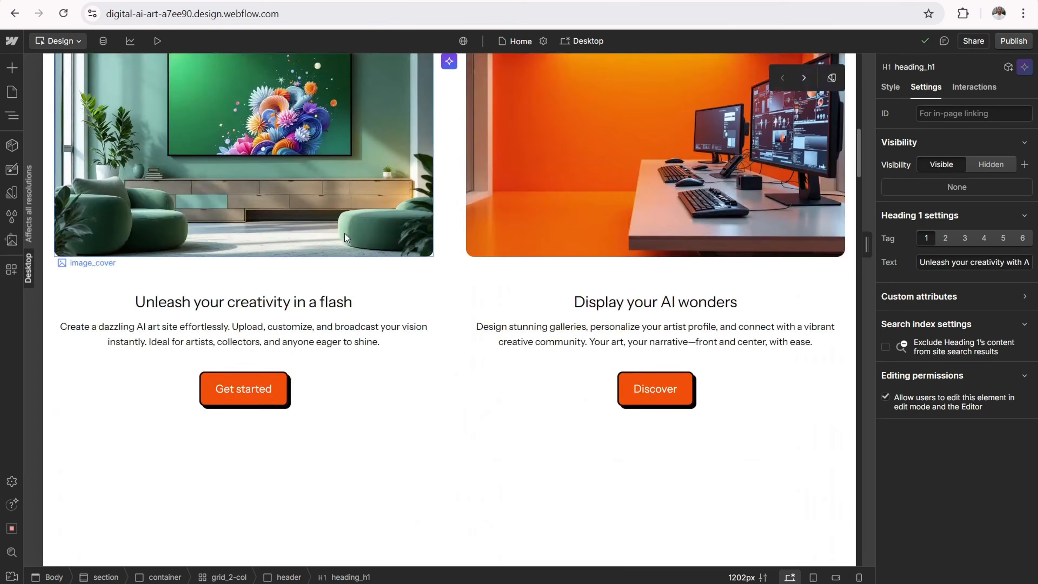
{"action": "scroll", "coordinate": [344, 233], "scroll_direction": "up", "scroll_amount": 11}
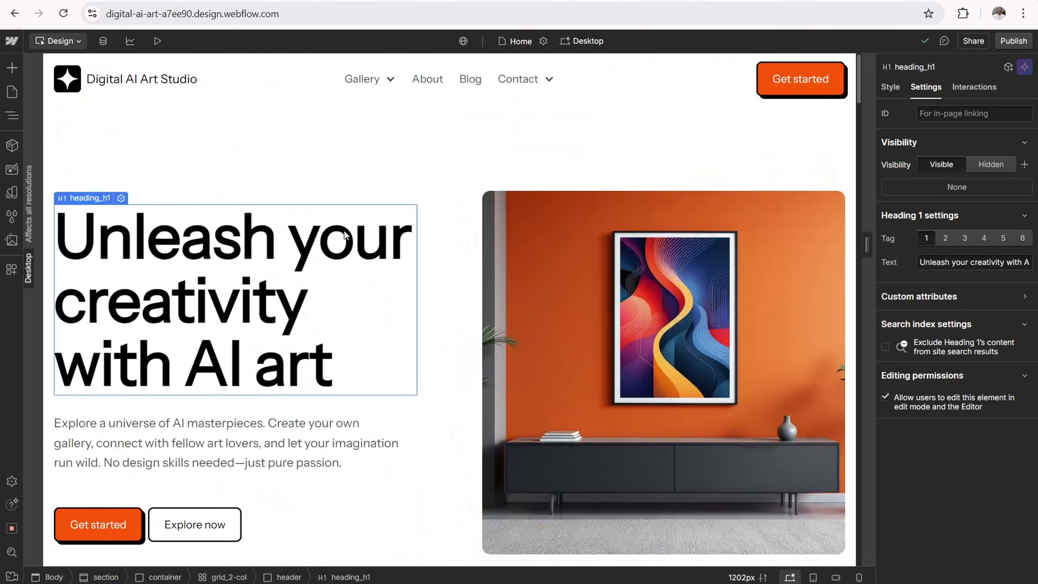
{"action": "double_click", "coordinate": [264, 266]}
{"action": "key", "text": "BackSpace"}
{"action": "type", "text": "i"}
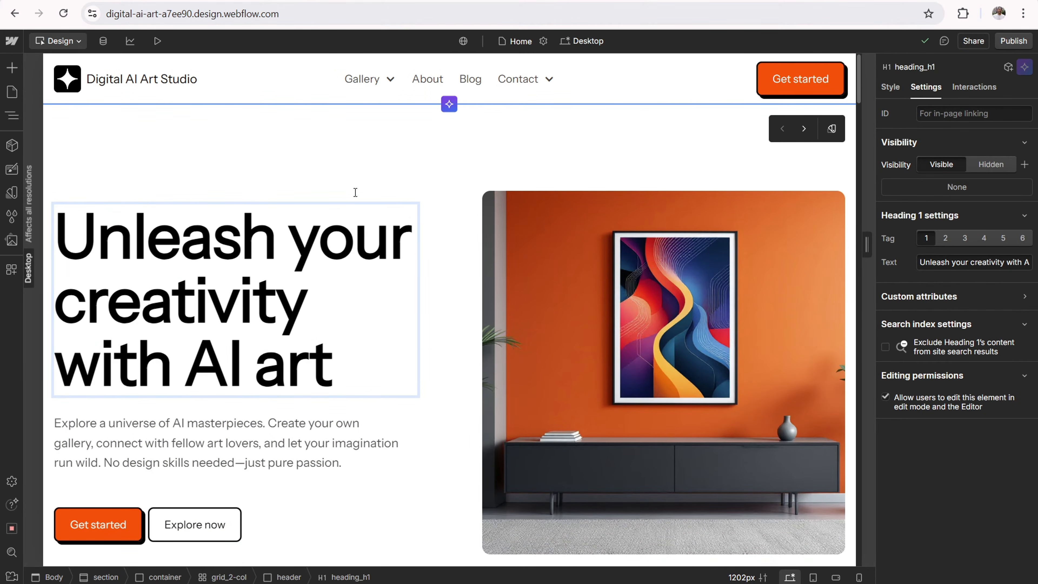
Step: Add the ChatGPT dragon image file from the desktop to the hero's image area and check how it sits there
{"action": "left_click", "coordinate": [687, 275]}
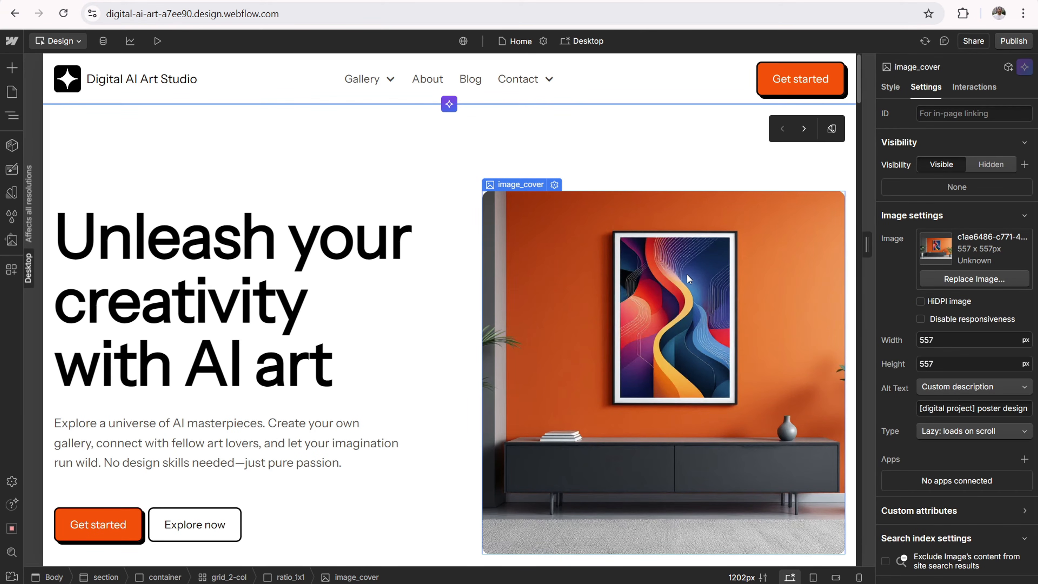
{"action": "left_click", "coordinate": [554, 185]}
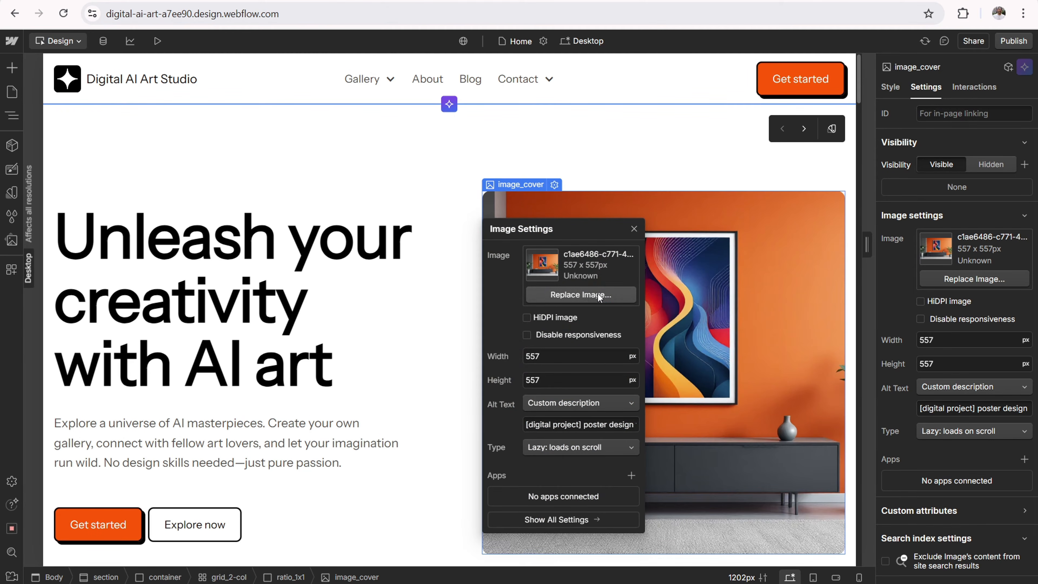
{"action": "left_click", "coordinate": [748, 291]}
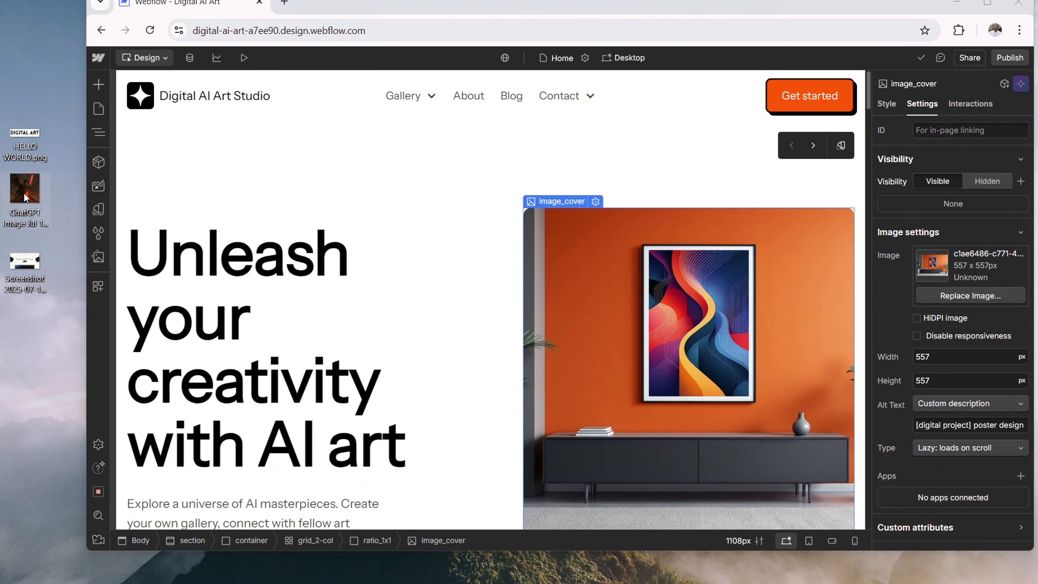
{"action": "left_click_drag", "start_coordinate": [26, 198], "coordinate": [681, 322]}
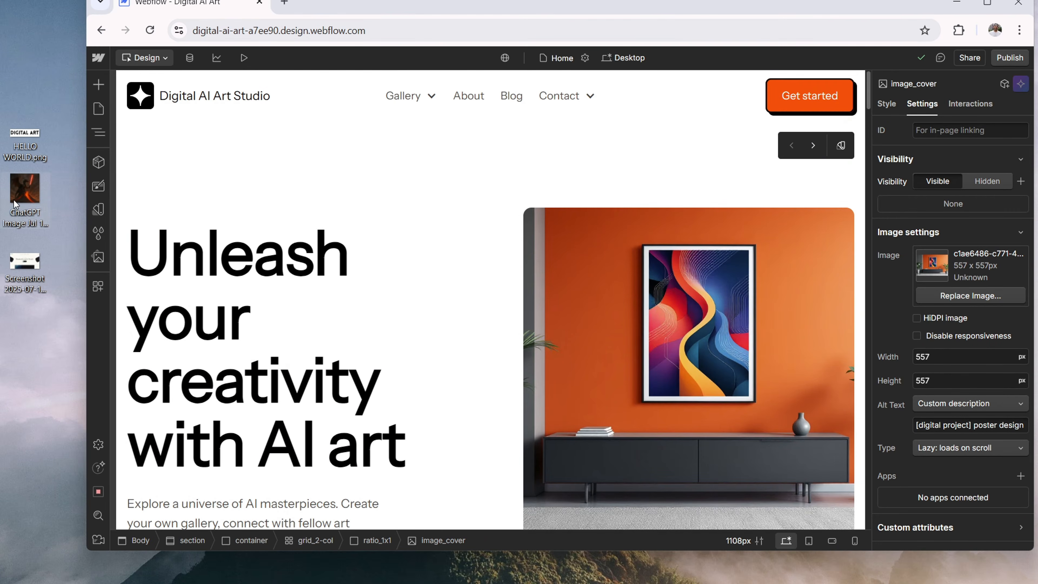
{"action": "left_click_drag", "start_coordinate": [15, 203], "coordinate": [687, 266]}
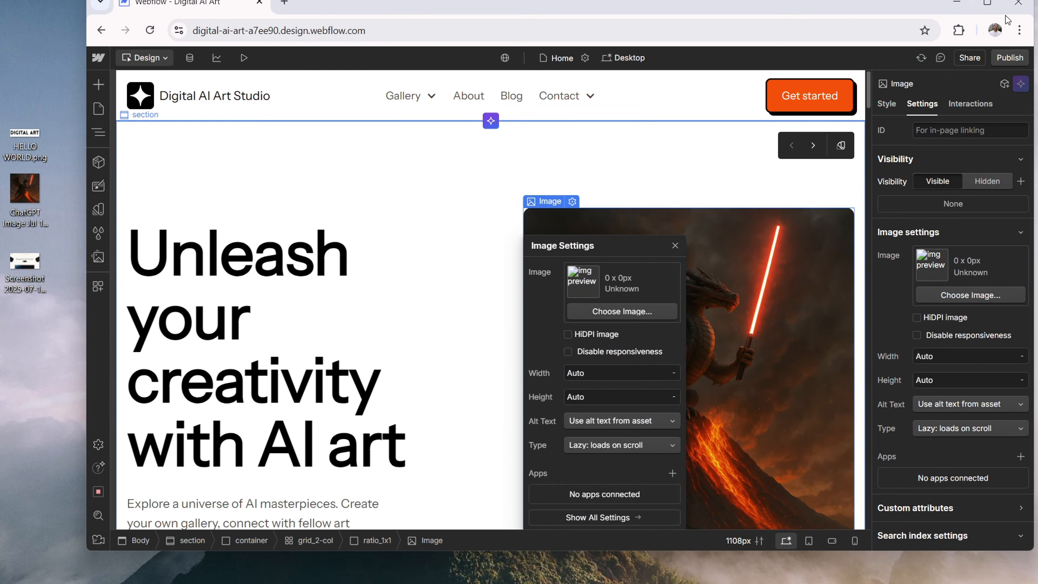
{"action": "left_click", "coordinate": [987, 4]}
{"action": "scroll", "coordinate": [661, 249], "scroll_direction": "down", "scroll_amount": 3}
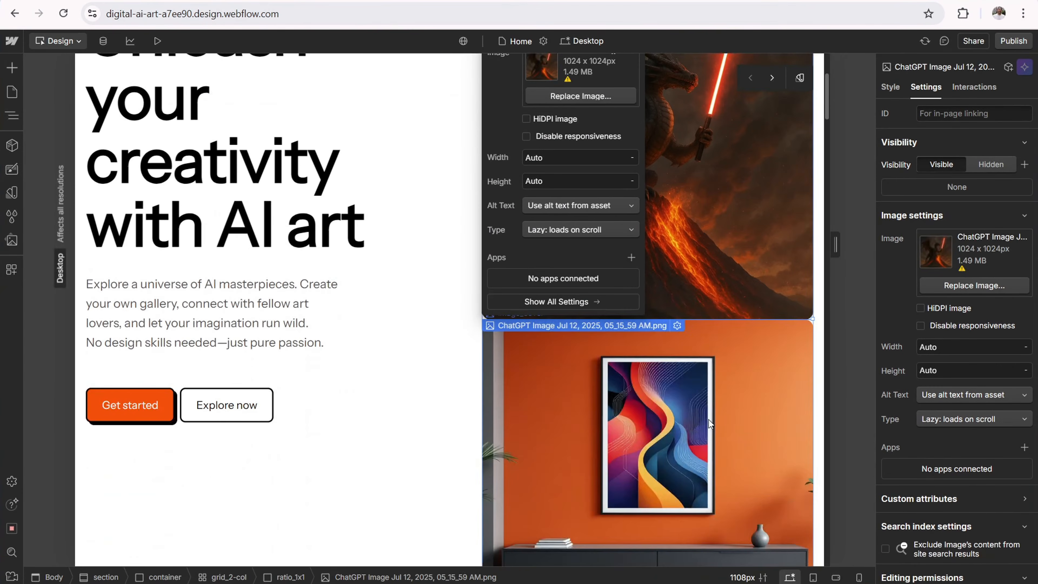
{"action": "scroll", "coordinate": [713, 354], "scroll_direction": "down", "scroll_amount": 5}
{"action": "scroll", "coordinate": [730, 252], "scroll_direction": "up", "scroll_amount": 10}
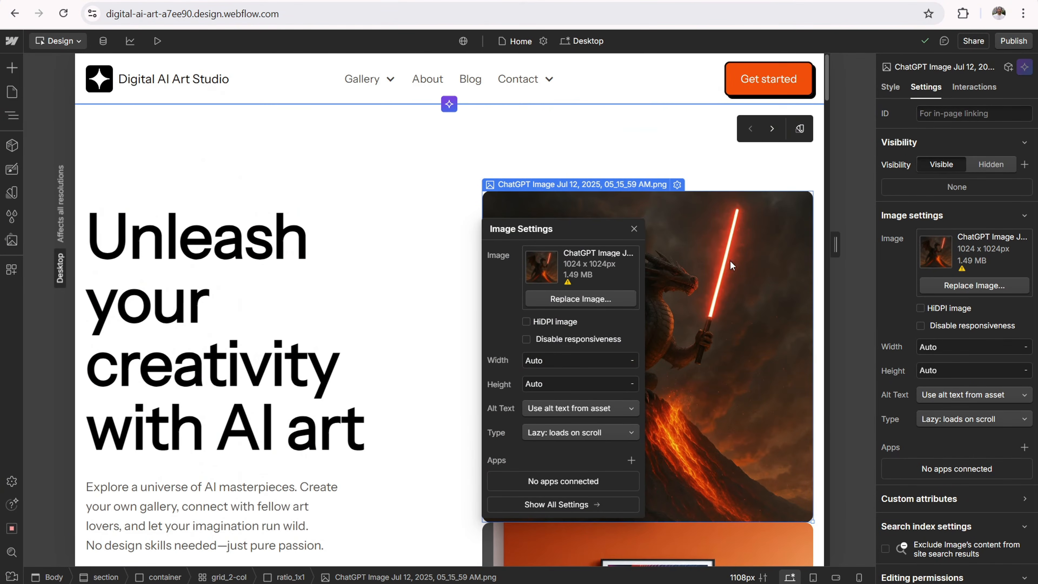
Step: Replace the hero's original poster picture with the uploaded ChatGPT dragon image from the site's assets
{"action": "left_click", "coordinate": [291, 312]}
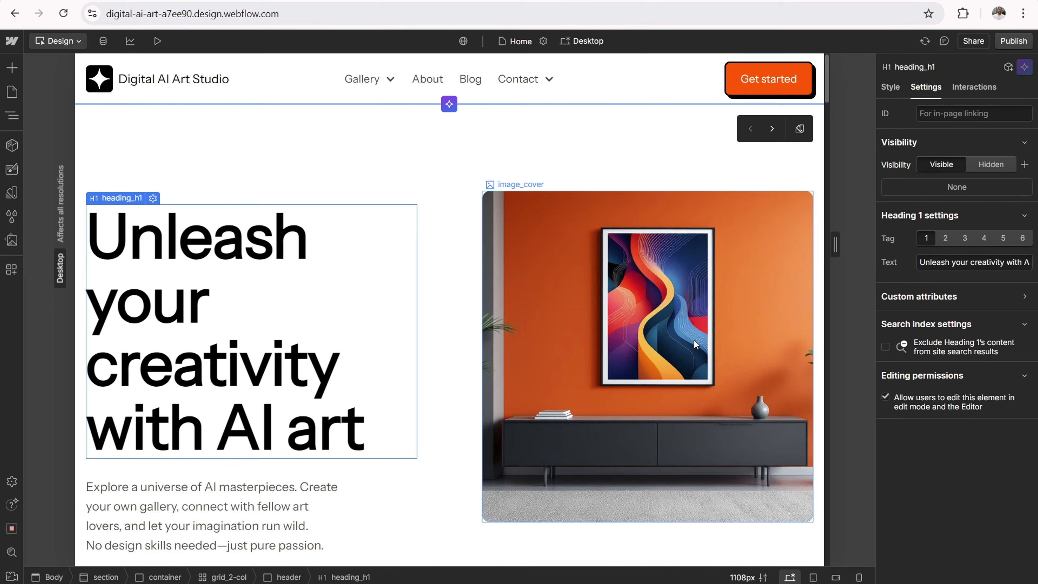
{"action": "left_click", "coordinate": [644, 309]}
{"action": "left_click", "coordinate": [555, 185]}
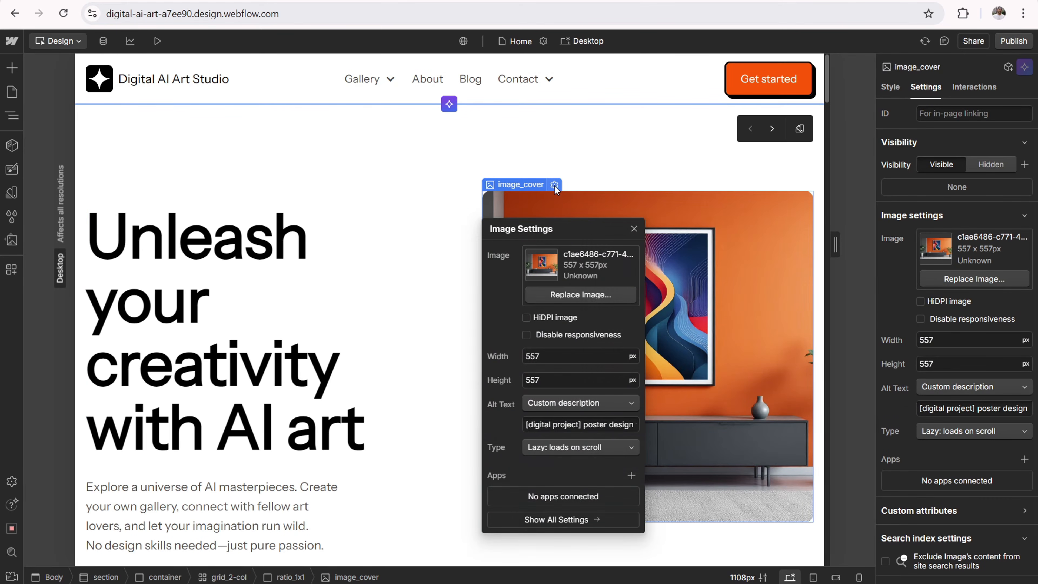
{"action": "left_click", "coordinate": [578, 292]}
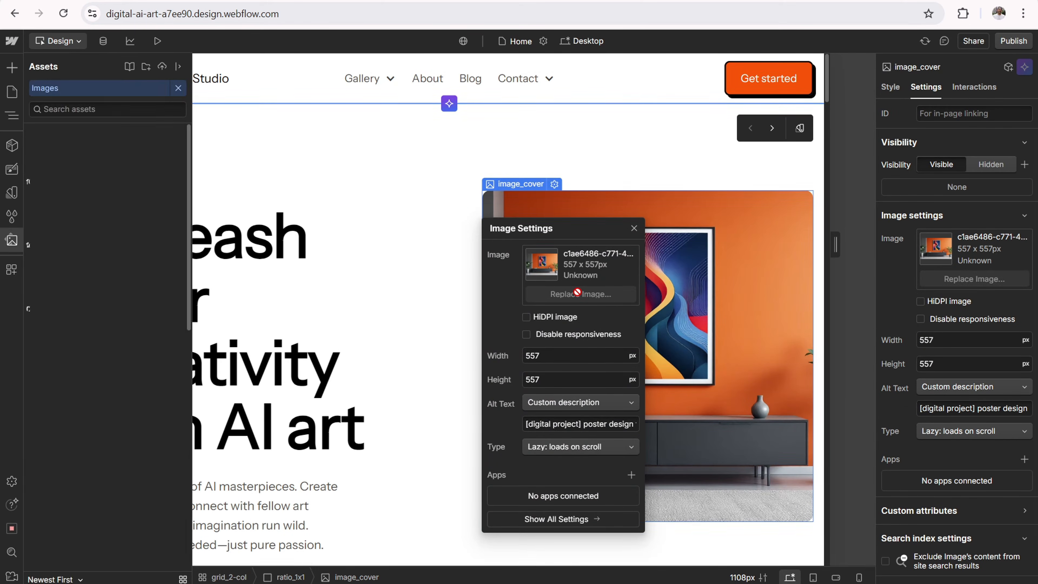
{"action": "left_click", "coordinate": [54, 161]}
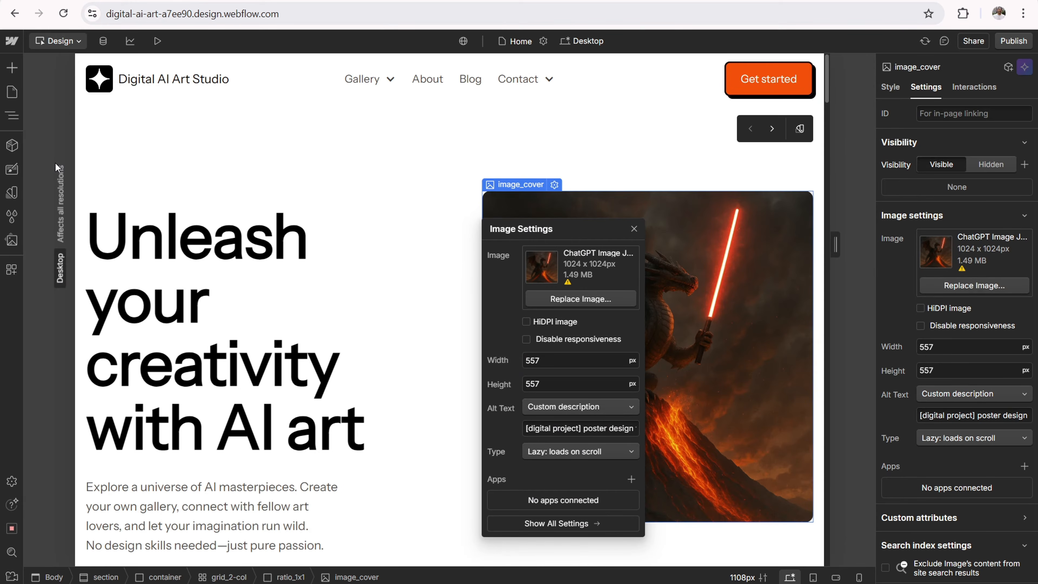
{"action": "left_click", "coordinate": [196, 269]}
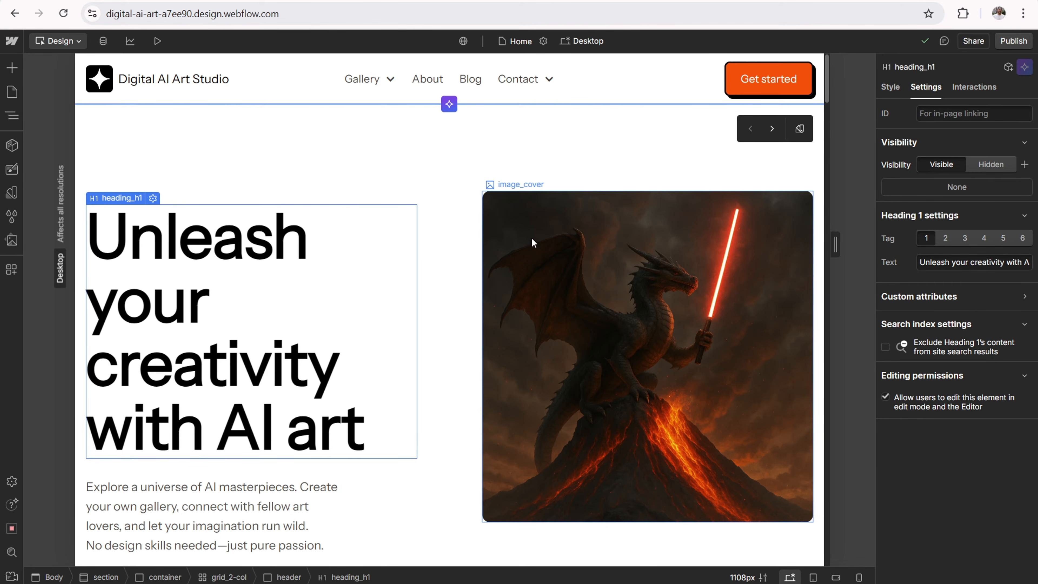
Step: Cycle the "Ignite your imagination" section through its background style variants and return it to white
{"action": "scroll", "coordinate": [529, 237], "scroll_direction": "down", "scroll_amount": 15}
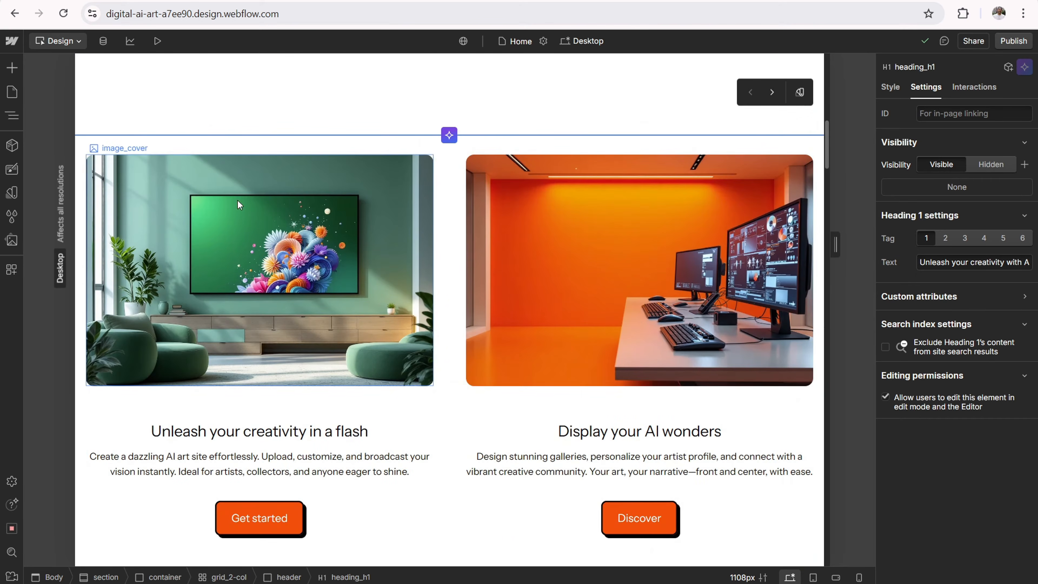
{"action": "scroll", "coordinate": [239, 204], "scroll_direction": "down", "scroll_amount": 20}
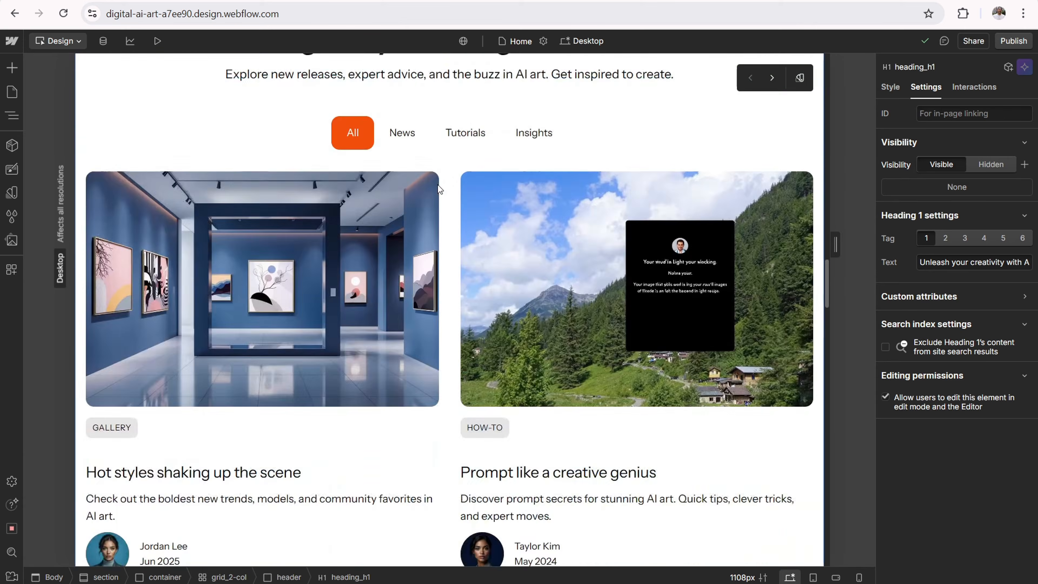
{"action": "scroll", "coordinate": [438, 186], "scroll_direction": "down", "scroll_amount": 10}
{"action": "scroll", "coordinate": [437, 185], "scroll_direction": "up", "scroll_amount": 15}
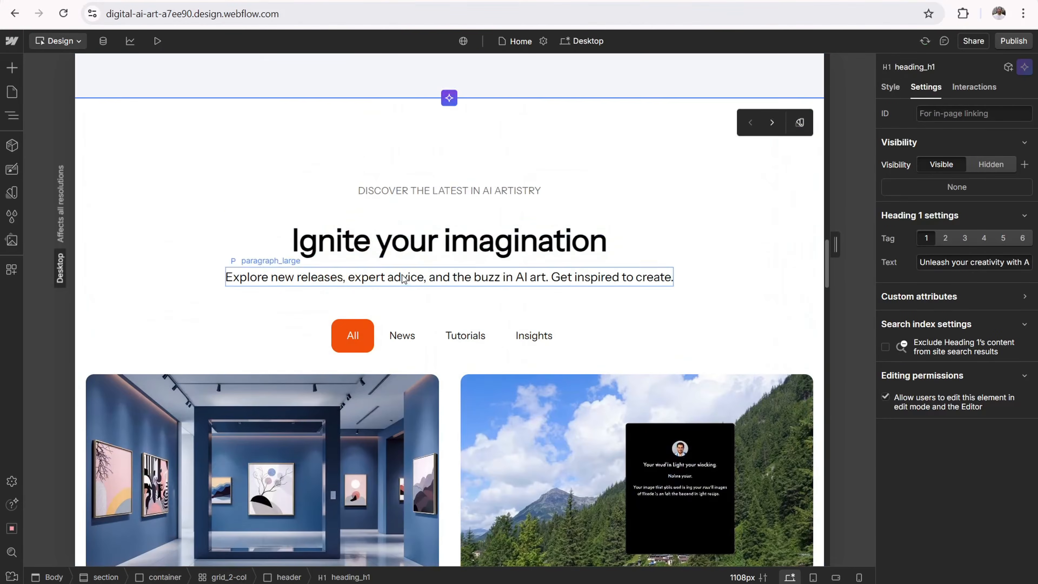
{"action": "scroll", "coordinate": [403, 278], "scroll_direction": "up", "scroll_amount": 2}
{"action": "left_click", "coordinate": [365, 193]}
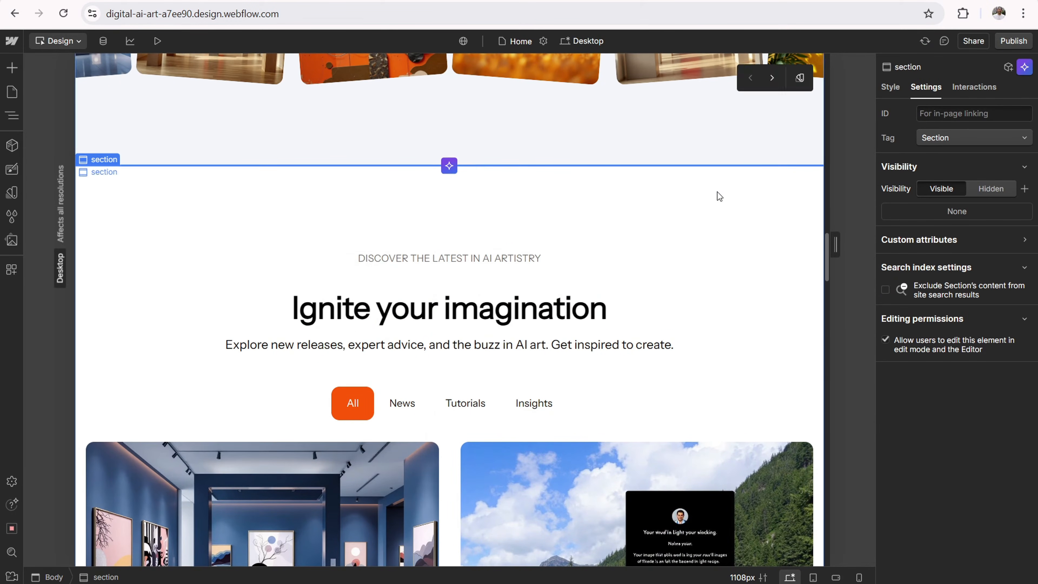
{"action": "left_click", "coordinate": [800, 191]}
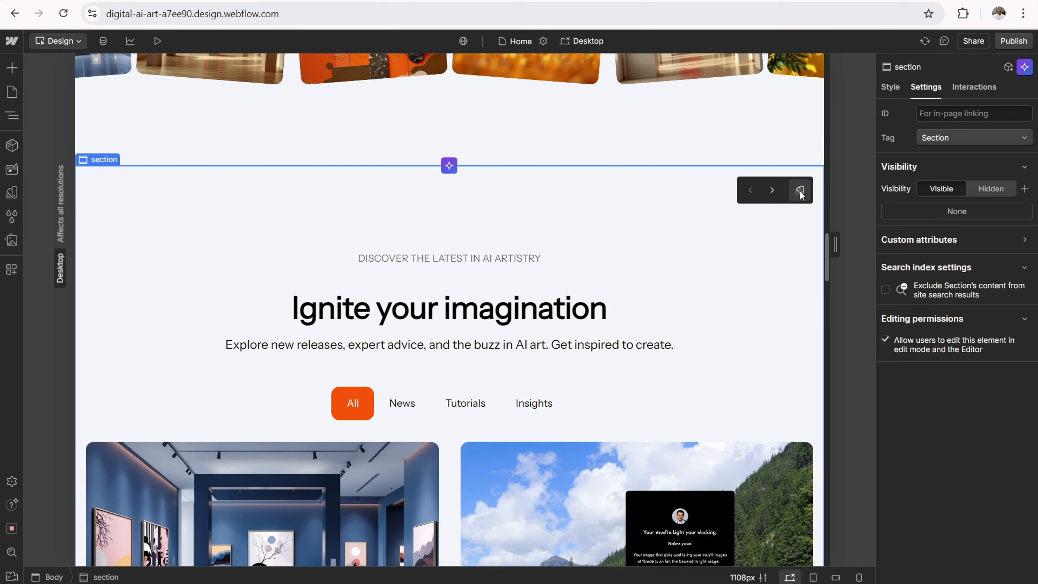
{"action": "left_click", "coordinate": [800, 190]}
{"action": "left_click", "coordinate": [801, 190]}
{"action": "left_click", "coordinate": [800, 191]}
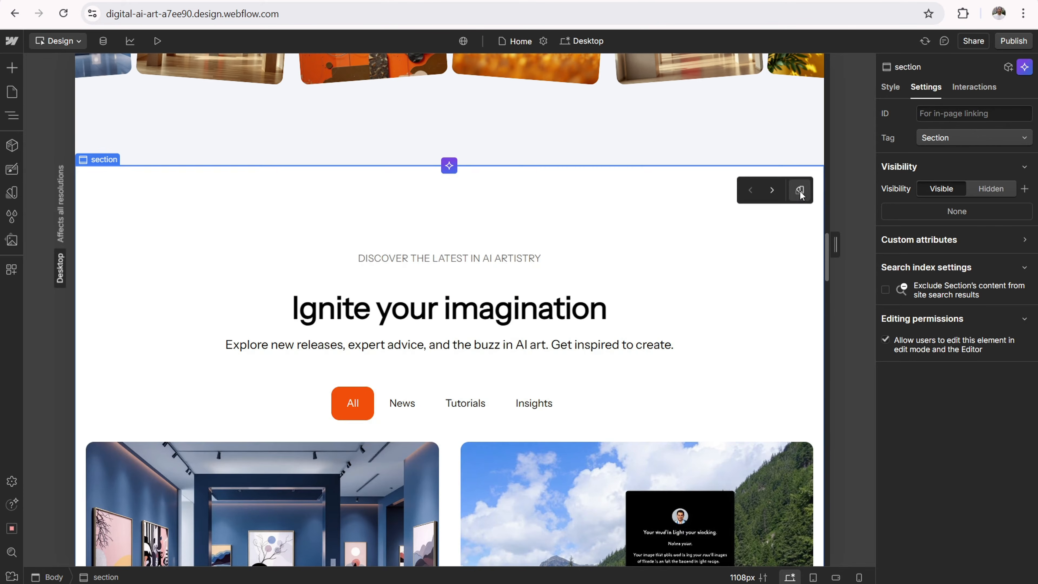
Step: Switch the "Discover the future of creativity" section to the layout with a large picture beside "Curate your own gallery"
{"action": "scroll", "coordinate": [698, 223], "scroll_direction": "up", "scroll_amount": 10}
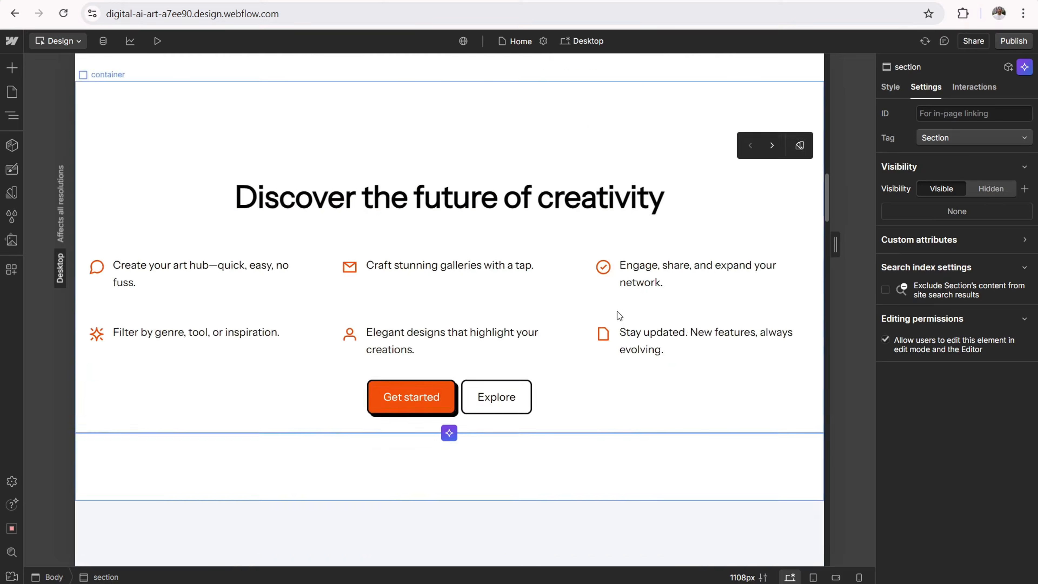
{"action": "scroll", "coordinate": [617, 312], "scroll_direction": "up", "scroll_amount": 5}
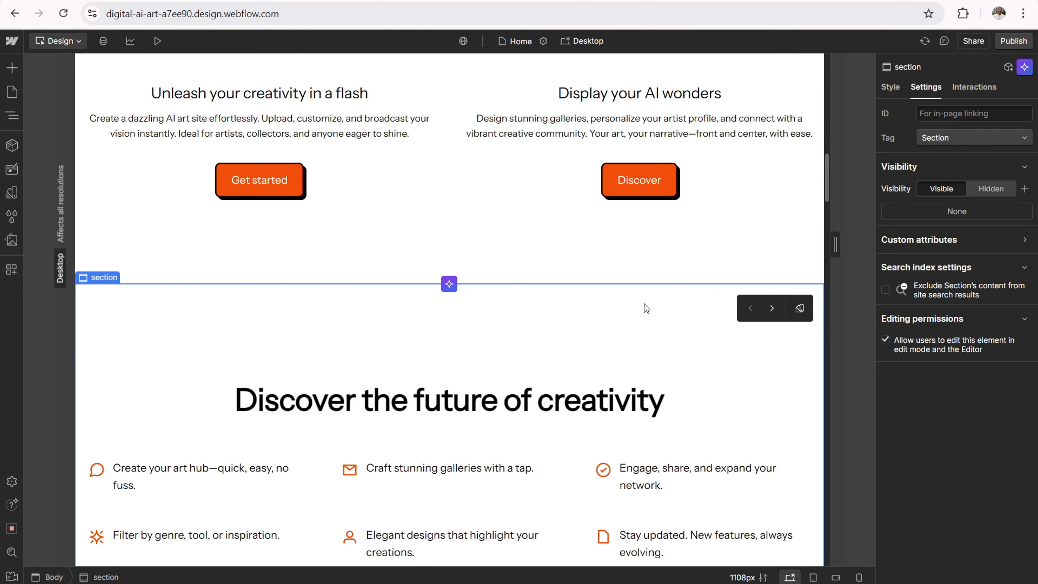
{"action": "left_click", "coordinate": [772, 309]}
{"action": "left_click", "coordinate": [772, 309]}
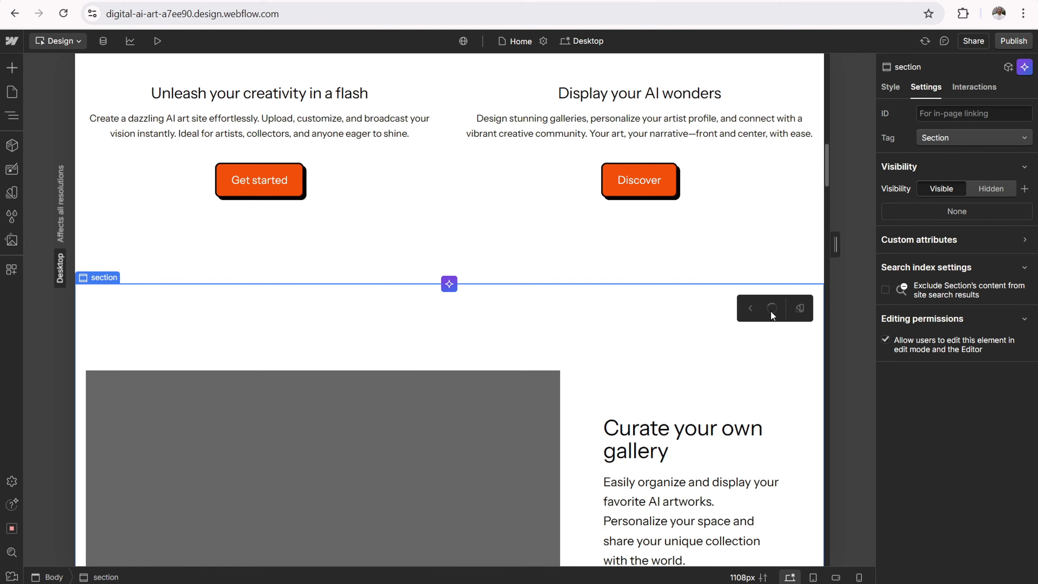
{"action": "scroll", "coordinate": [751, 312], "scroll_direction": "down", "scroll_amount": 5}
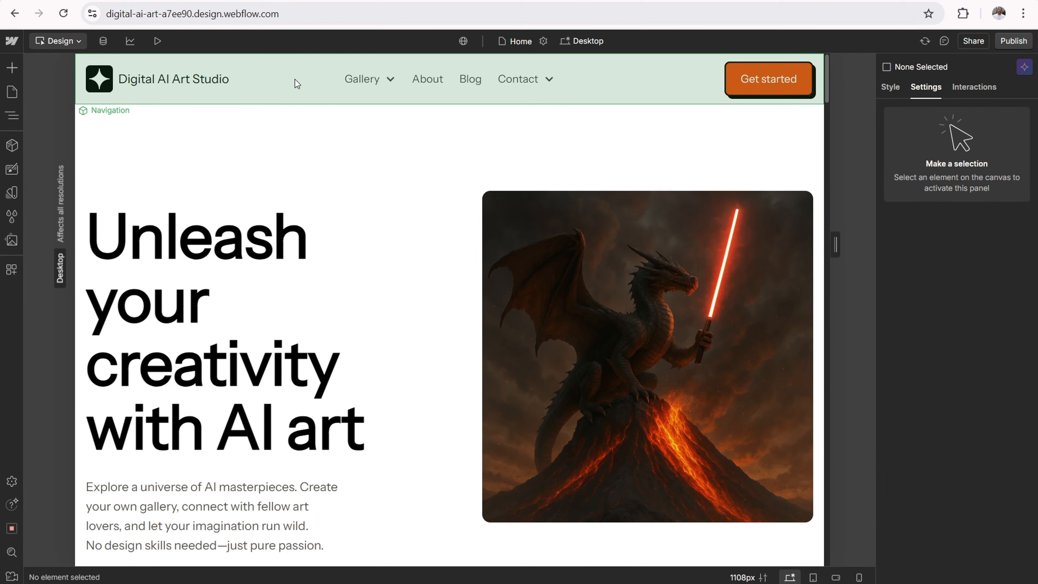
Step: View the site's component list and select the Navigation component at the head of the homepage
{"action": "left_click", "coordinate": [13, 146]}
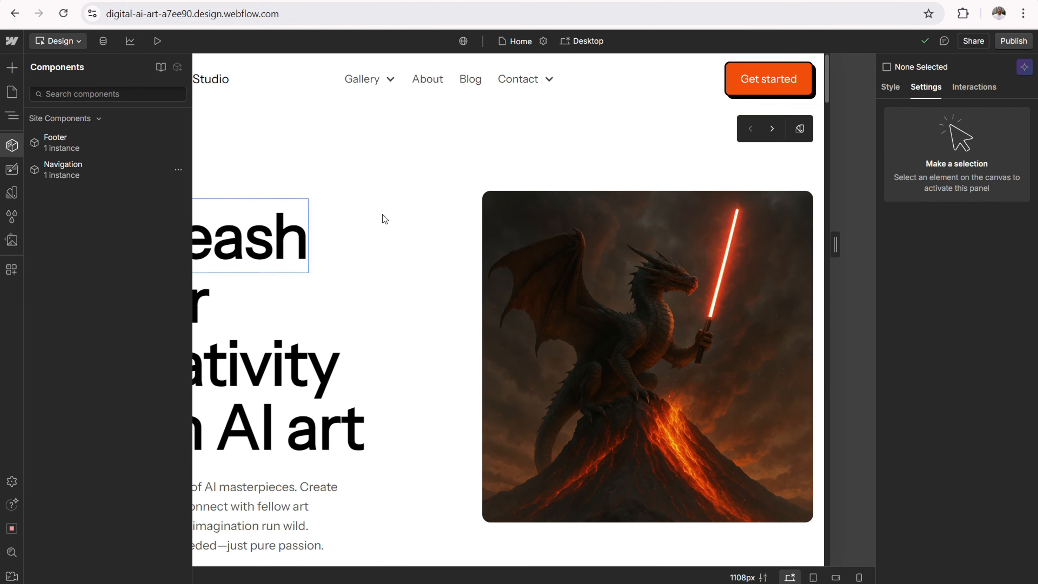
{"action": "left_click", "coordinate": [309, 76]}
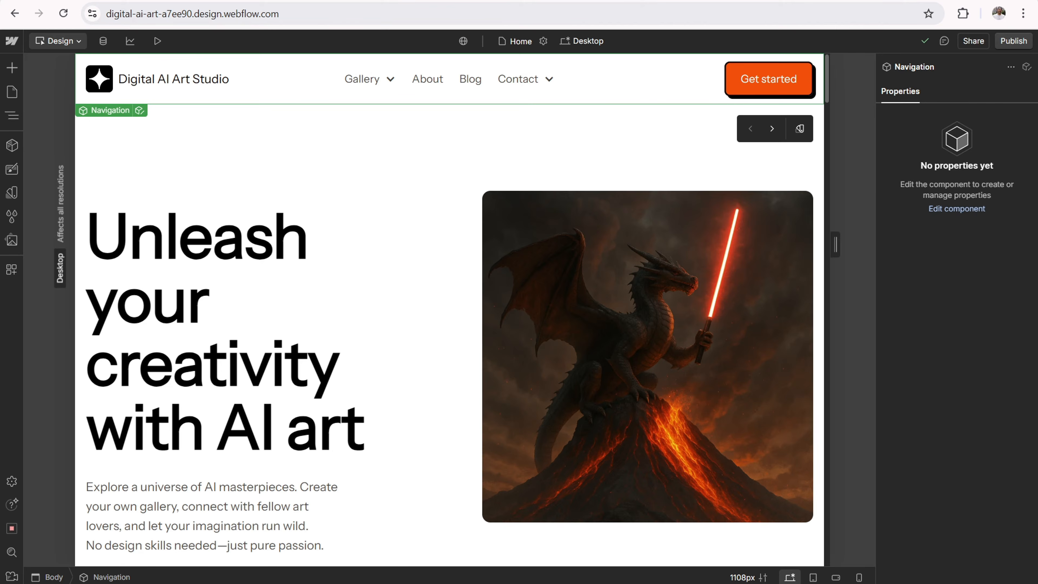
{"action": "left_click", "coordinate": [435, 583]}
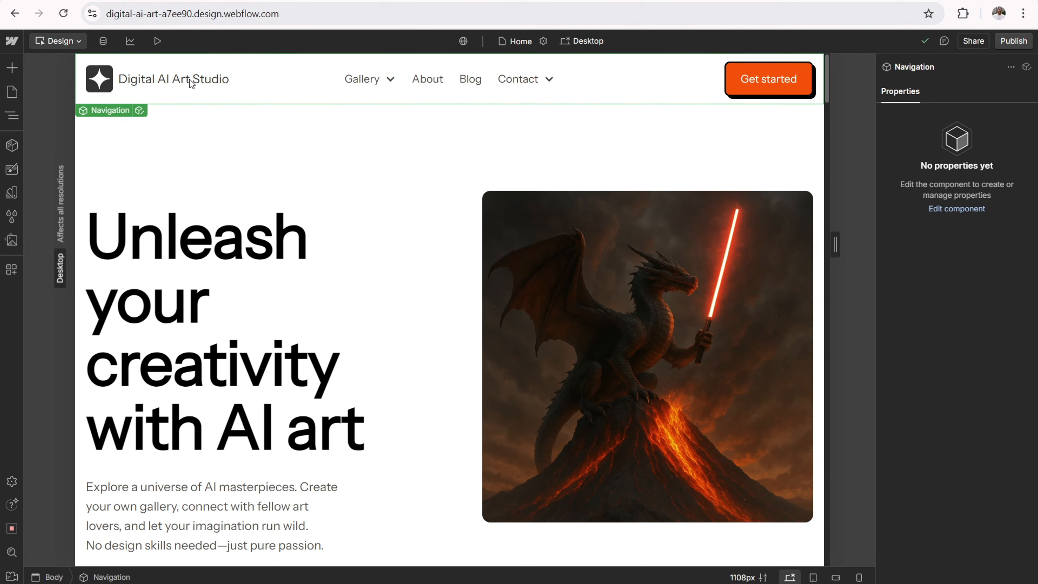
Step: Edit the Navigation component and delete the "Digital AI Art Studio" brand text beside the logo icon
{"action": "double_click", "coordinate": [200, 80]}
{"action": "left_click", "coordinate": [213, 80]}
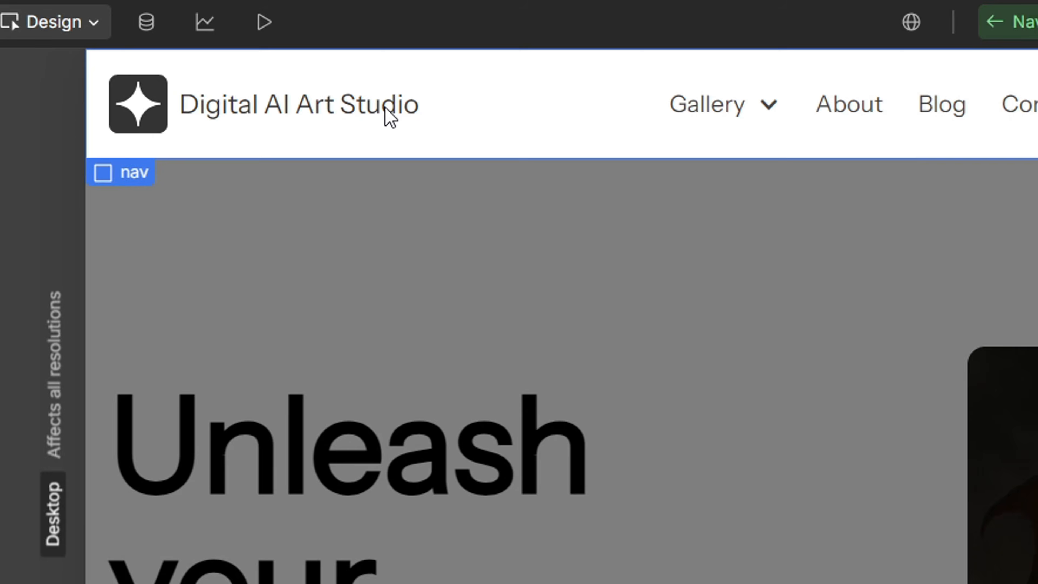
{"action": "double_click", "coordinate": [391, 117]}
{"action": "left_click", "coordinate": [432, 106]}
{"action": "key", "text": "BackSpace"}
{"action": "key", "text": "BackSpace"}
{"action": "key", "text": "BackSpace"}
{"action": "key", "text": "BackSpace"}
{"action": "key", "text": "BackSpace"}
{"action": "key", "text": "BackSpace"}
{"action": "key", "text": "BackSpace"}
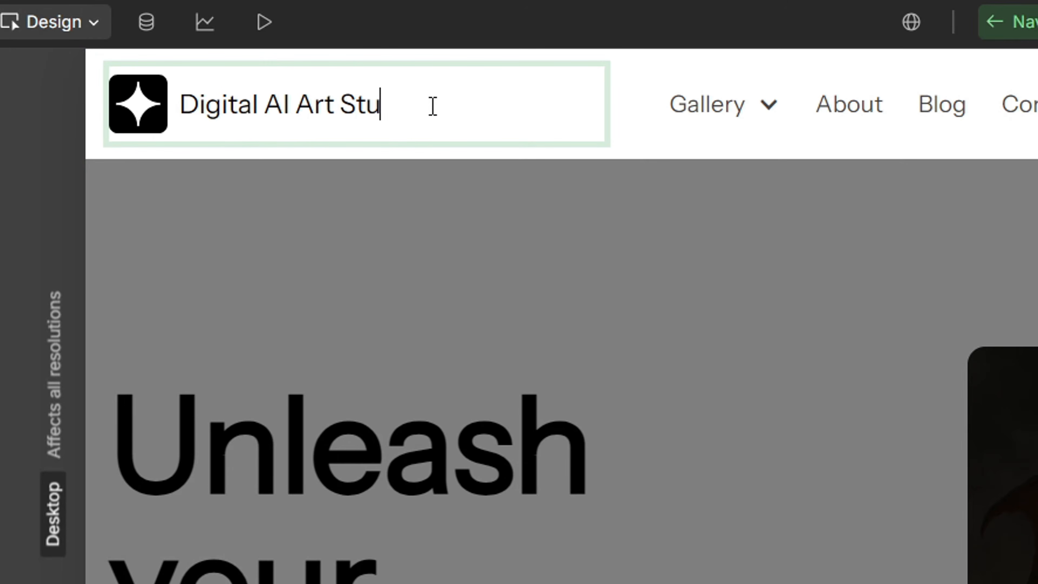
{"action": "key", "text": "BackSpace"}
{"action": "key", "text": "BackSpace"}
{"action": "key", "text": "BackSpace"}
{"action": "key", "text": "BackSpace"}
{"action": "key", "text": "BackSpace"}
{"action": "key", "text": "BackSpace"}
{"action": "key", "text": "BackSpace"}
{"action": "key", "text": "BackSpace"}
{"action": "key", "text": "BackSpace"}
{"action": "key", "text": "BackSpace"}
{"action": "key", "text": "BackSpace"}
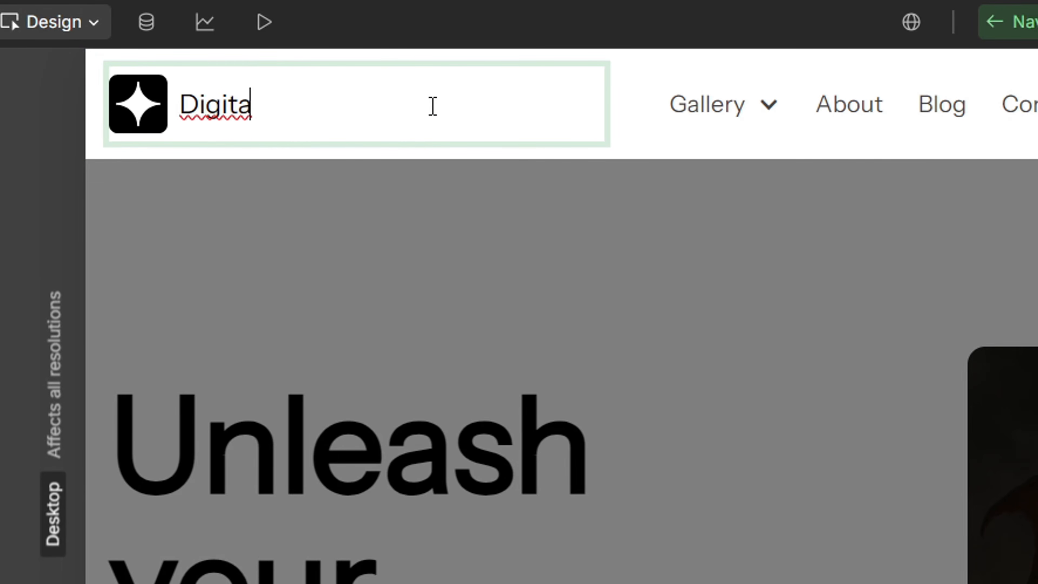
{"action": "key", "text": "BackSpace"}
{"action": "key", "text": "BackSpace"}
{"action": "key", "text": "BackSpace"}
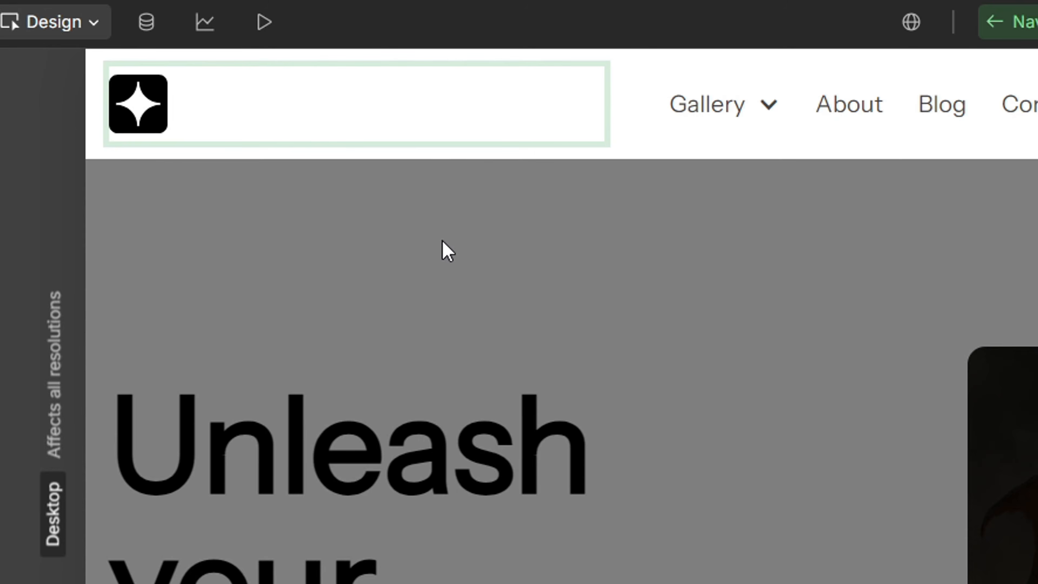
{"action": "left_click", "coordinate": [413, 239]}
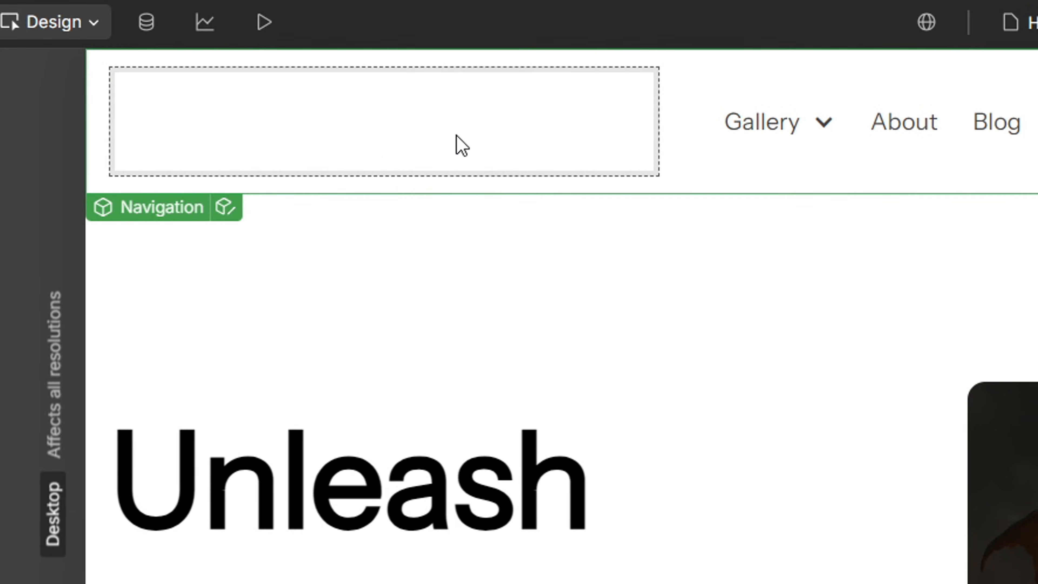
Step: Place the HELLO WORLD.png logo from the desktop into the navigation's empty nav_left block
{"action": "double_click", "coordinate": [456, 144]}
{"action": "left_click", "coordinate": [497, 115]}
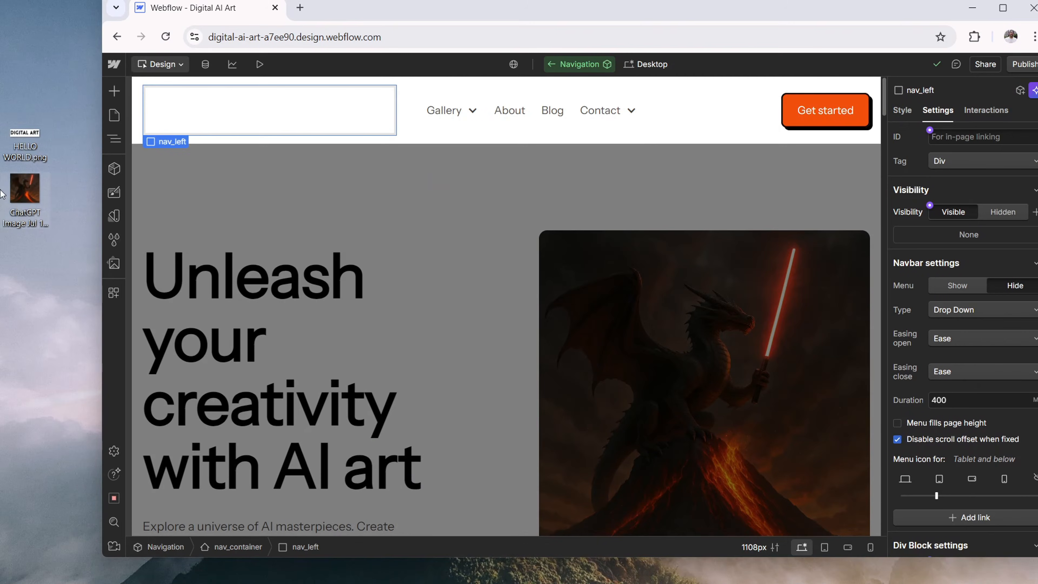
{"action": "left_click_drag", "start_coordinate": [24, 142], "coordinate": [216, 107]}
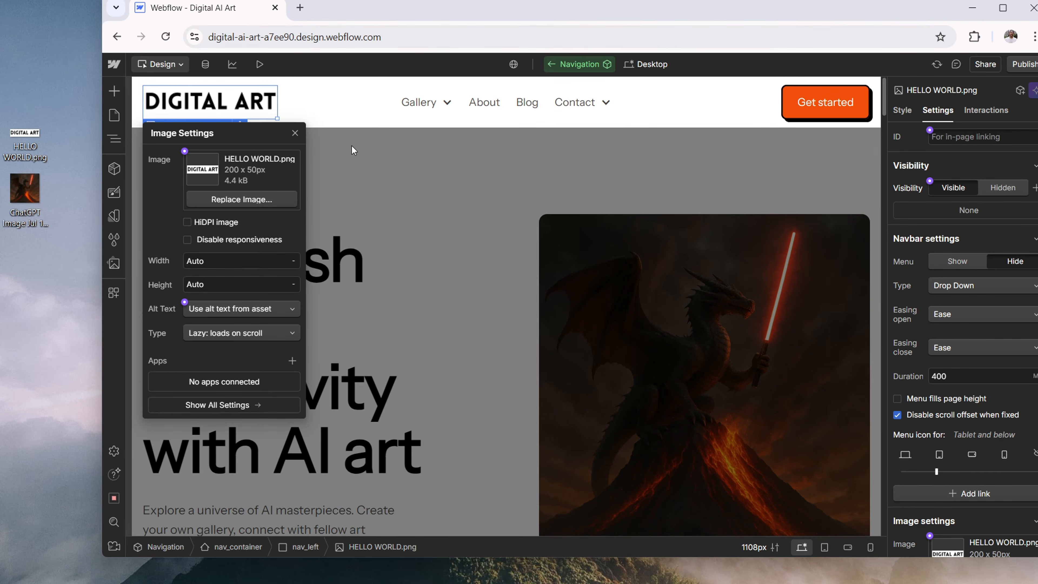
{"action": "left_click", "coordinate": [378, 175]}
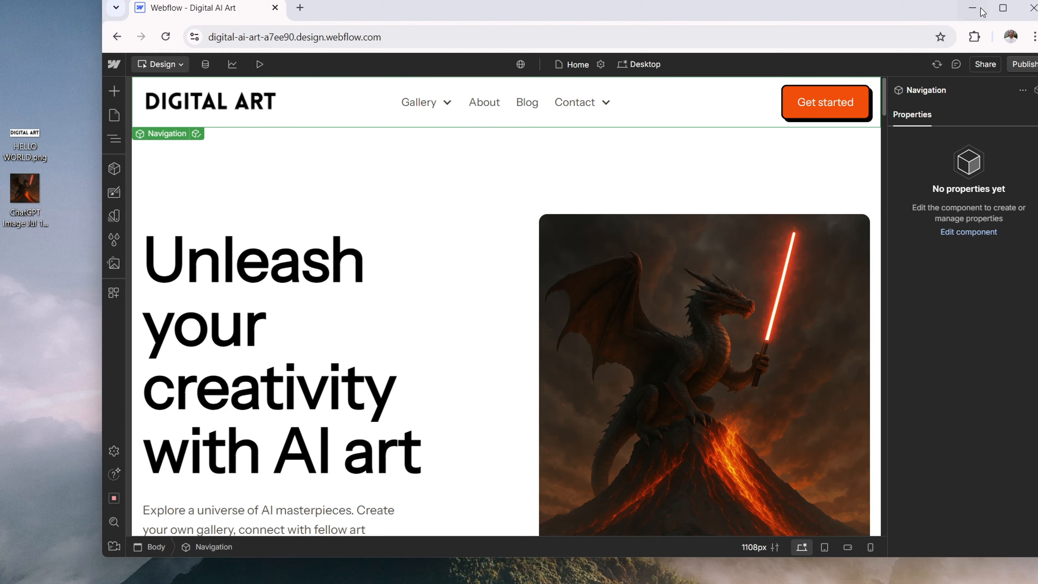
Step: Maximize the browser window and make the DIGITAL ART logo in the navigation slightly smaller
{"action": "left_click", "coordinate": [1003, 8]}
{"action": "double_click", "coordinate": [220, 80]}
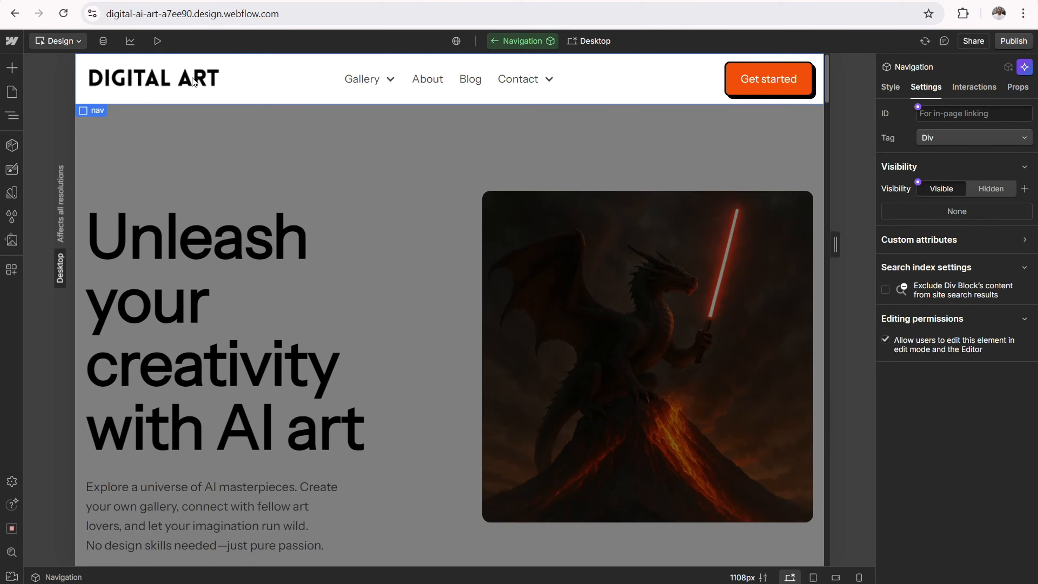
{"action": "mouse_move", "coordinate": [221, 94]}
{"action": "left_mouse_down"}
{"action": "mouse_move", "coordinate": [322, 123]}
{"action": "mouse_move", "coordinate": [211, 94]}
{"action": "left_mouse_up"}
{"action": "left_click", "coordinate": [253, 146]}
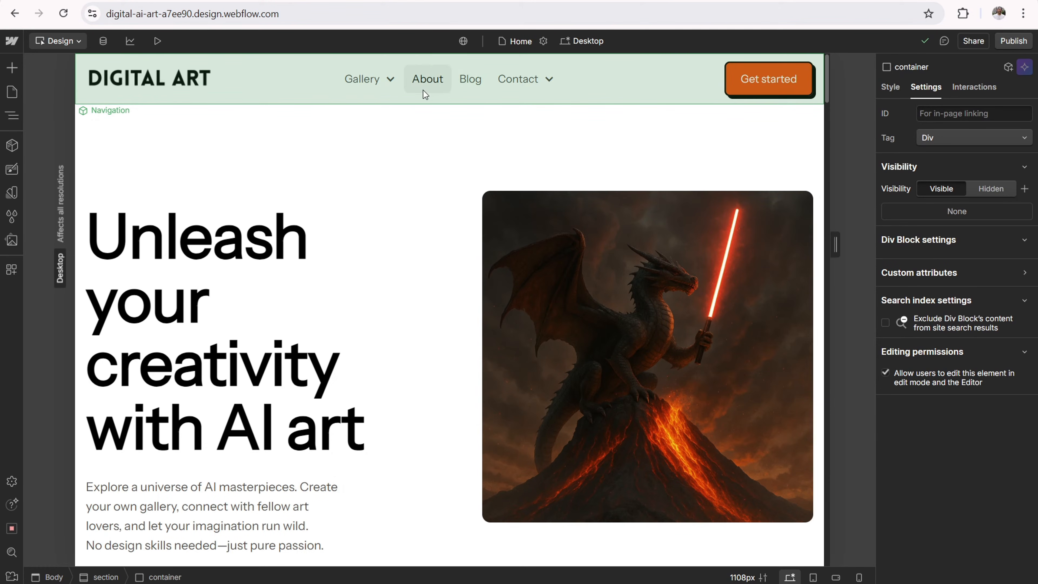
Step: Open the Navigation component for editing and put the About menu item's label into text editing
{"action": "left_click", "coordinate": [451, 86]}
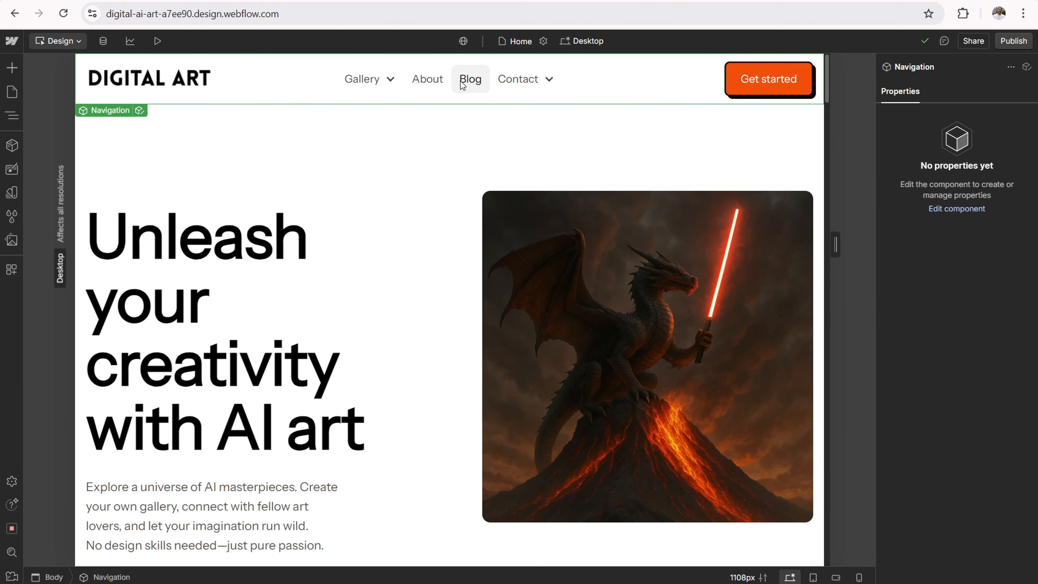
{"action": "left_click", "coordinate": [6, 119]}
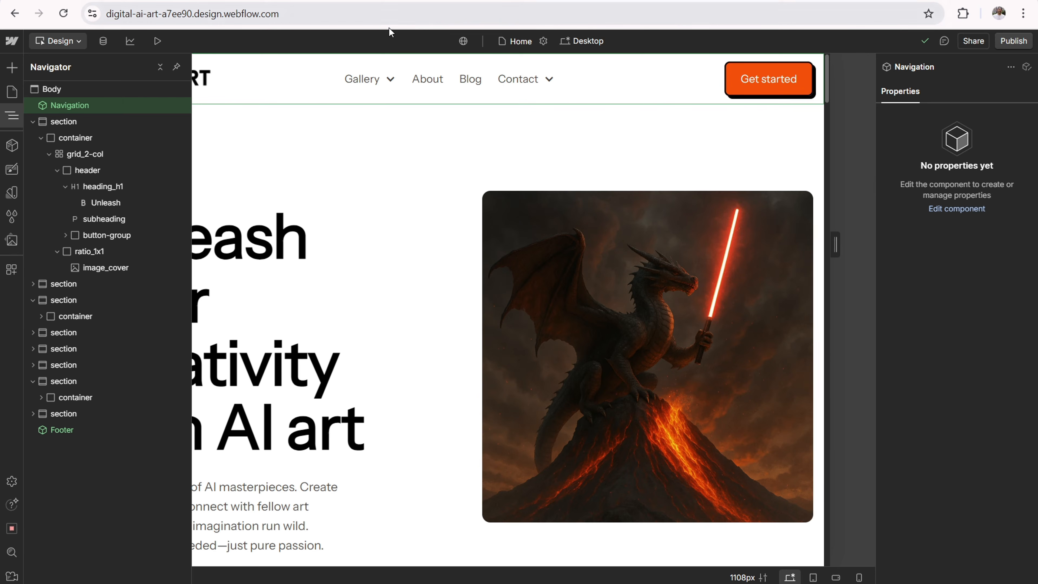
{"action": "left_click", "coordinate": [428, 84]}
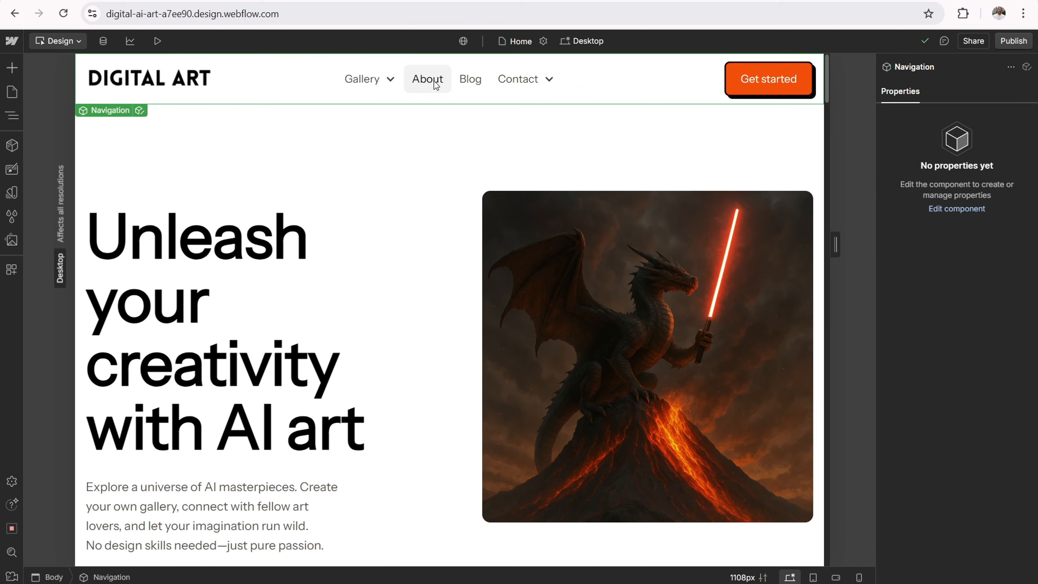
{"action": "double_click", "coordinate": [440, 80]}
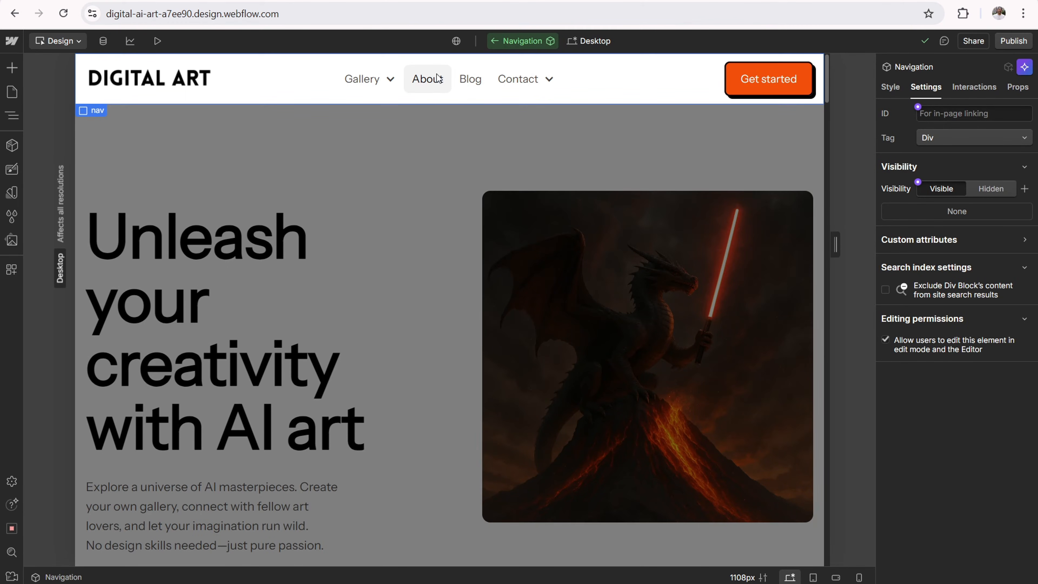
{"action": "left_click", "coordinate": [441, 83]}
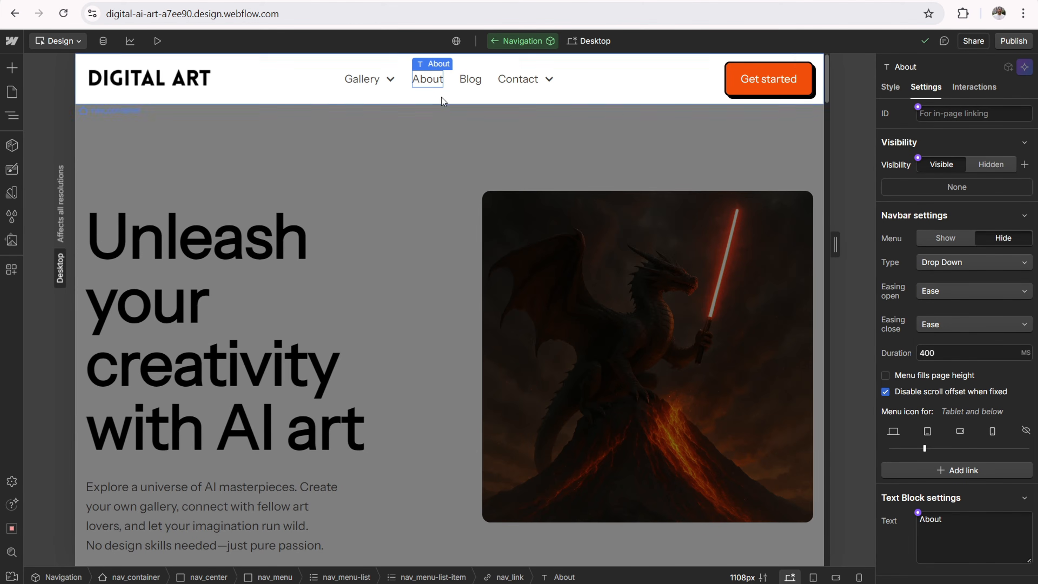
{"action": "left_click", "coordinate": [433, 78]}
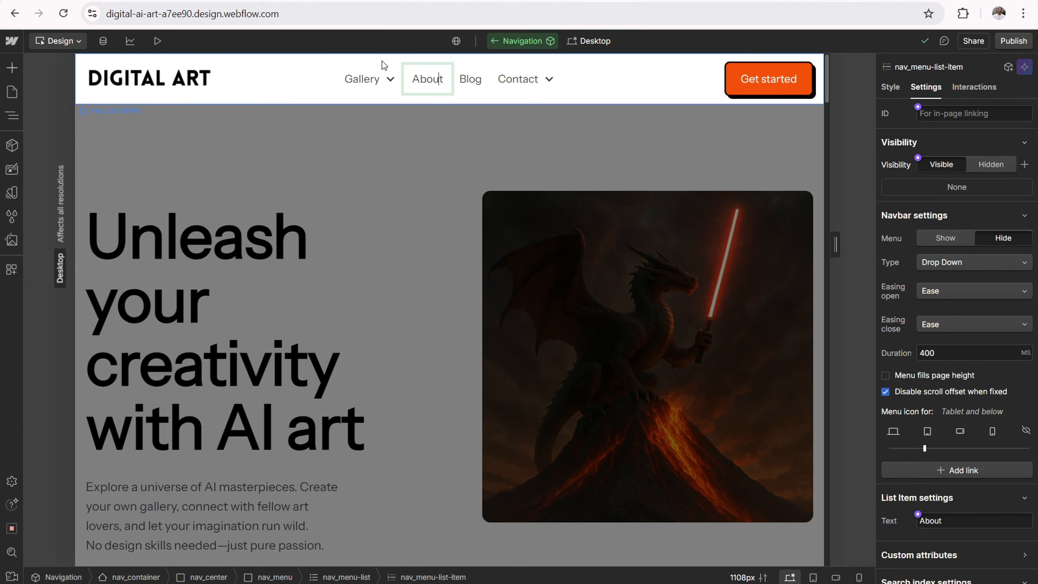
Step: Try out extra text in the About menu label, remove it again and leave text editing
{"action": "type", "text": "xskxung"}
{"action": "key", "text": "BackSpace"}
{"action": "key", "text": "BackSpace"}
{"action": "key", "text": "BackSpace"}
{"action": "key", "text": "BackSpace"}
{"action": "key", "text": "BackSpace"}
{"action": "key", "text": "BackSpace"}
{"action": "key", "text": "BackSpace"}
{"action": "key", "text": "Escape"}
Step: Examine the About menu item's text block and the link settings of its parent nav_link in the element tree
{"action": "scroll", "coordinate": [978, 392], "scroll_direction": "down", "scroll_amount": 2}
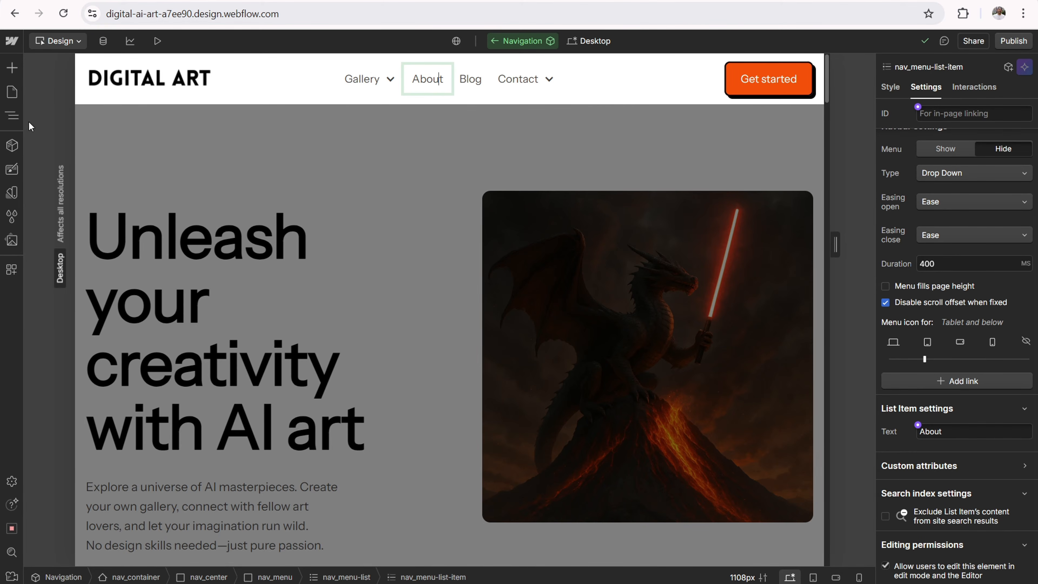
{"action": "left_click", "coordinate": [13, 119]}
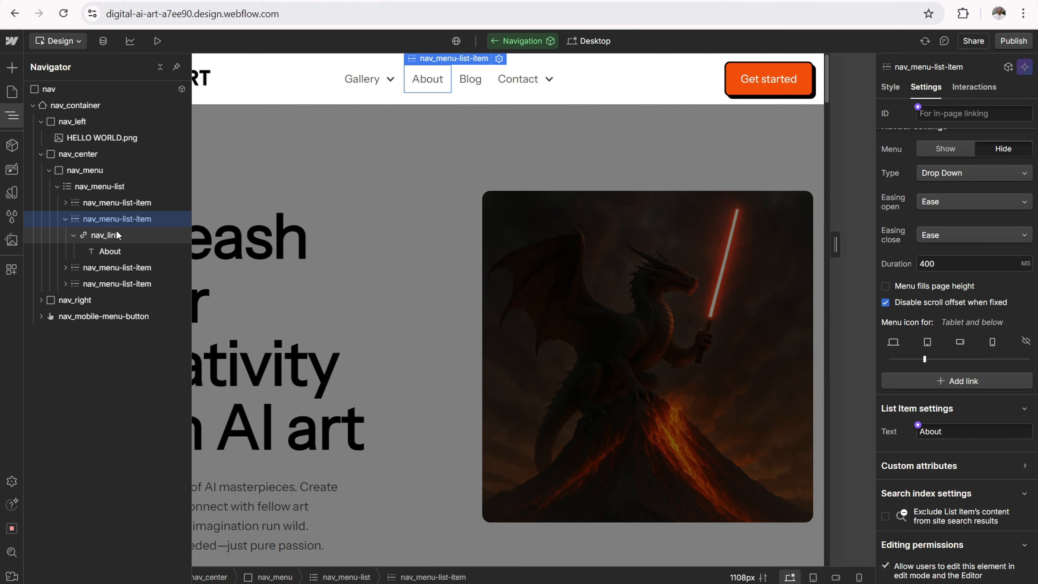
{"action": "left_click", "coordinate": [88, 253]}
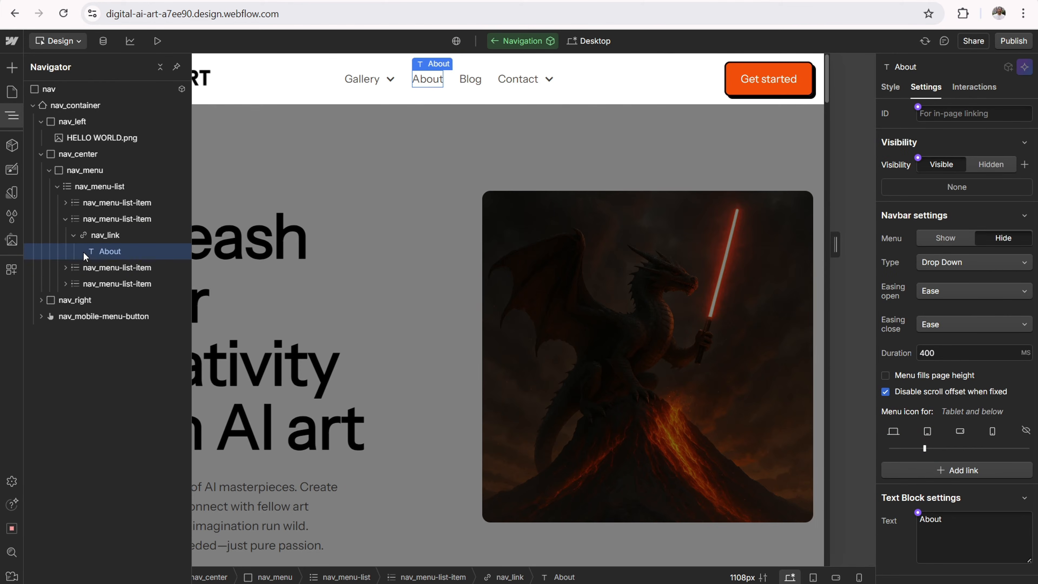
{"action": "left_click", "coordinate": [110, 235]}
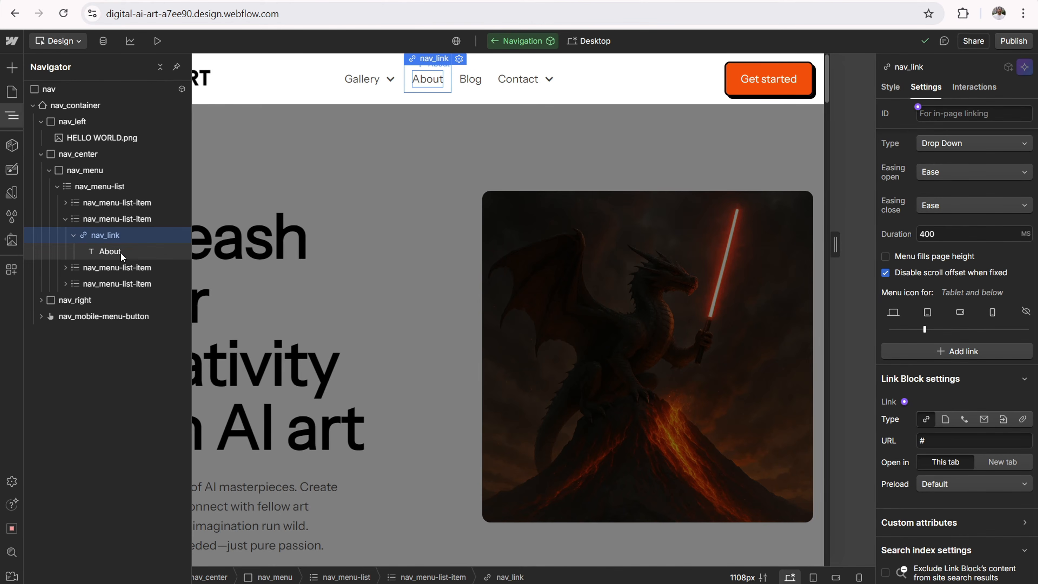
Step: Add a new link to the navigation menu and set its text to "Resources"
{"action": "left_click", "coordinate": [981, 347]}
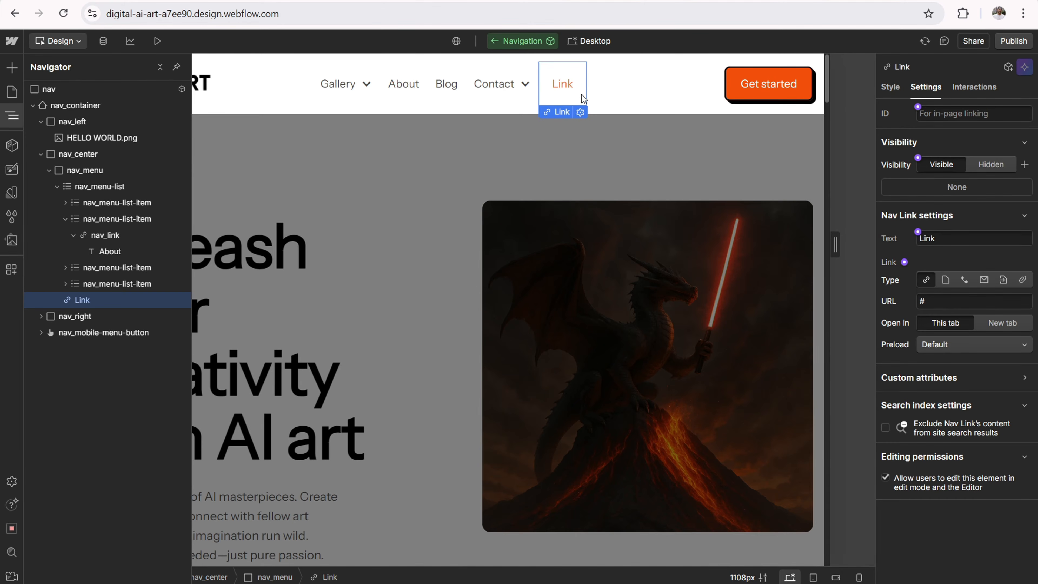
{"action": "left_click", "coordinate": [580, 113]}
{"action": "left_click", "coordinate": [607, 141]}
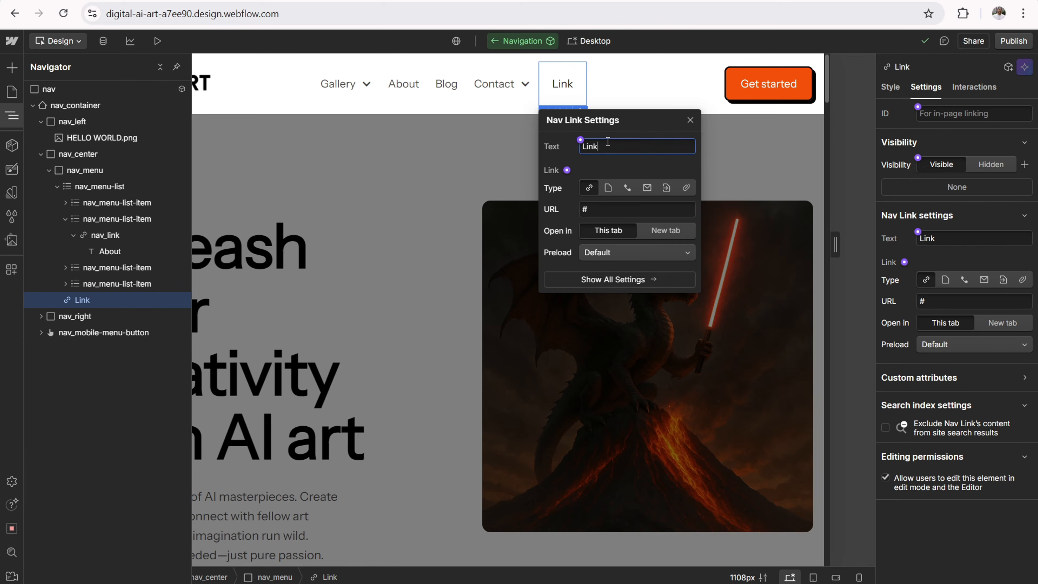
{"action": "key", "text": "BackSpace"}
{"action": "key", "text": "BackSpace"}
{"action": "key", "text": "BackSpace"}
{"action": "key", "text": "BackSpace"}
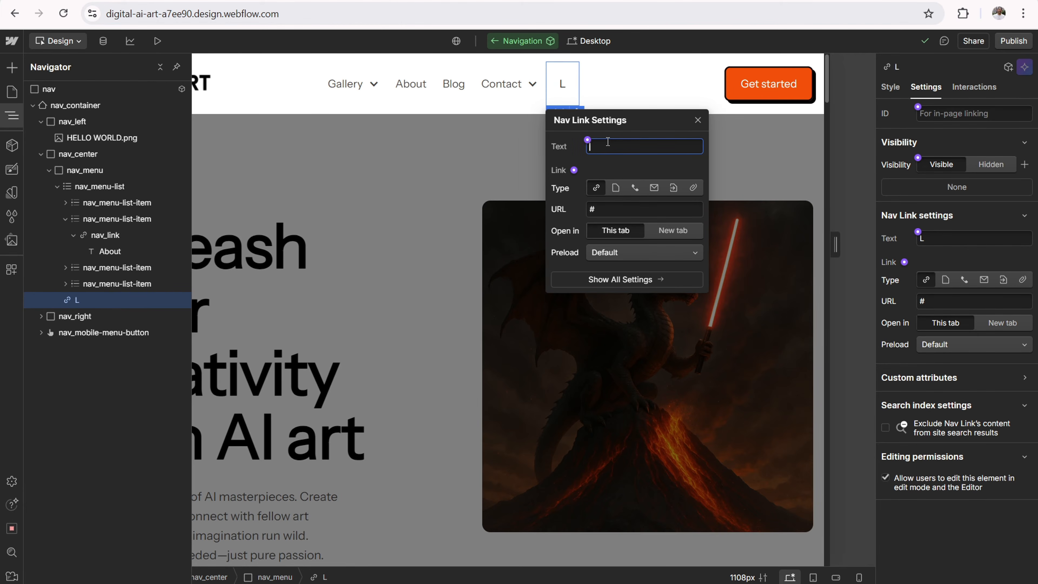
{"action": "type", "text": "Resources"}
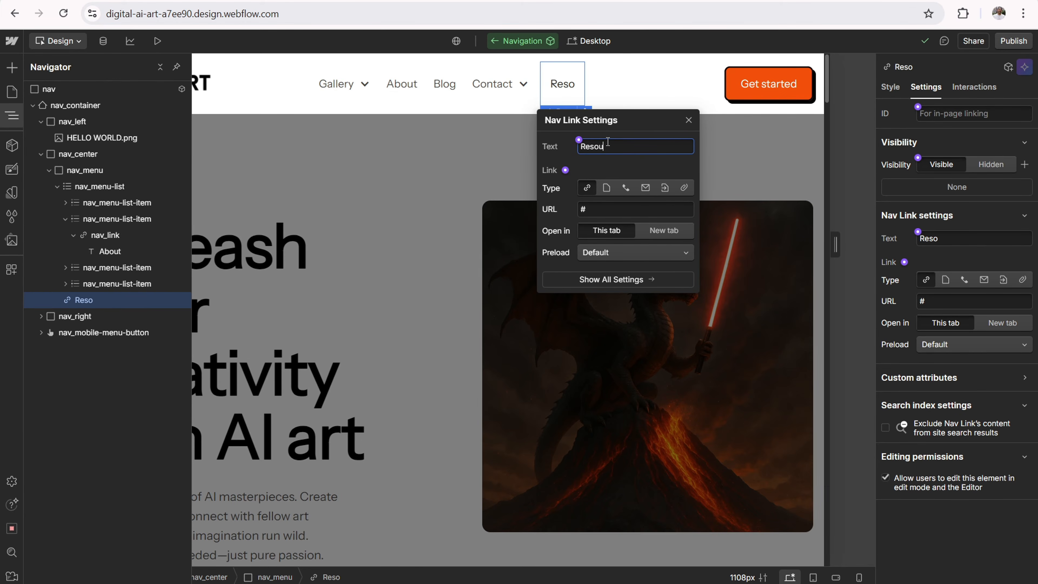
{"action": "left_click", "coordinate": [587, 208]}
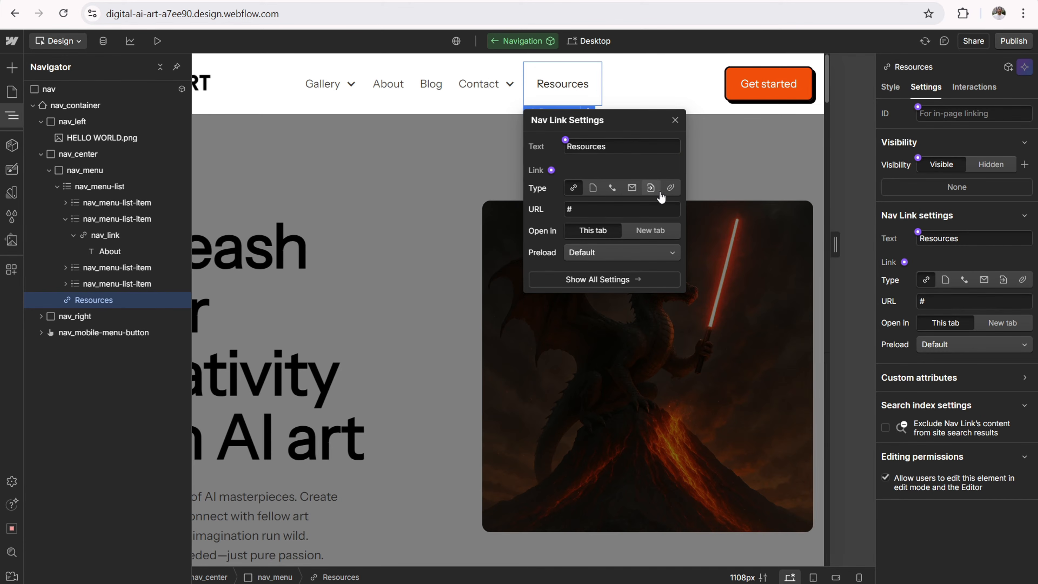
Step: Find the Get started button-group inside nav_right and examine its text setting
{"action": "left_click", "coordinate": [670, 86]}
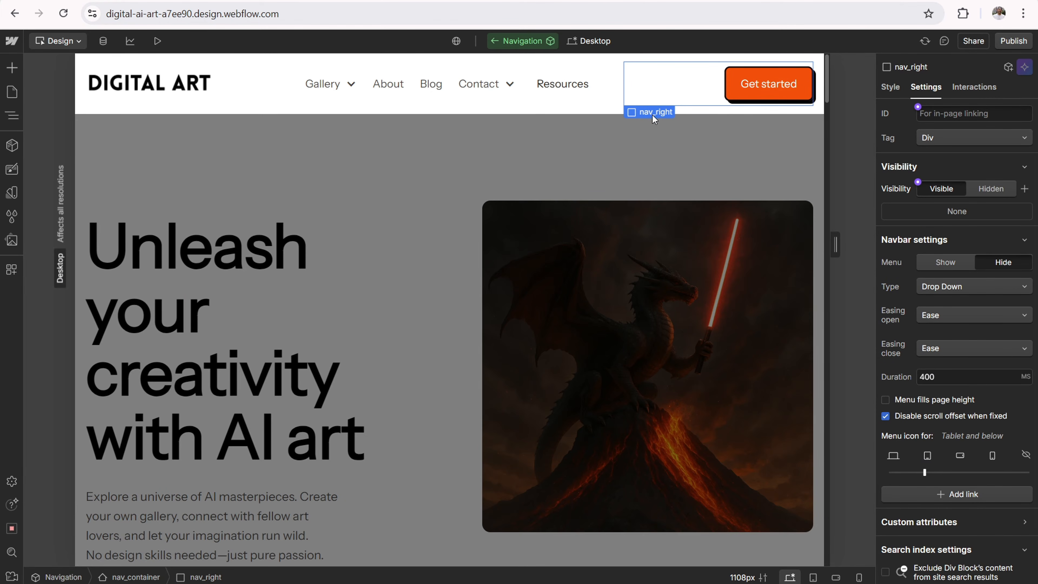
{"action": "left_click", "coordinate": [12, 117]}
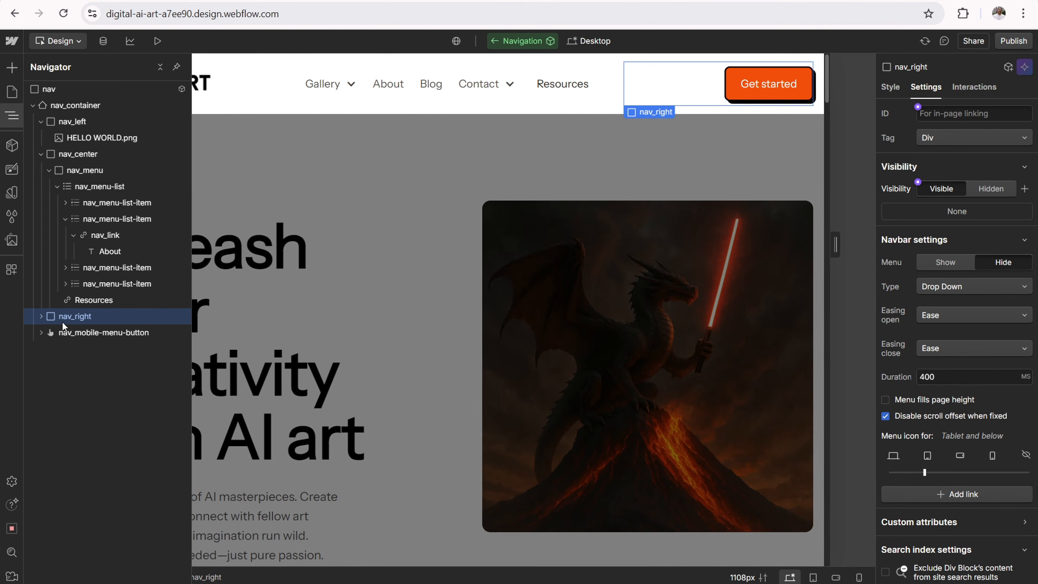
{"action": "left_click", "coordinate": [42, 316]}
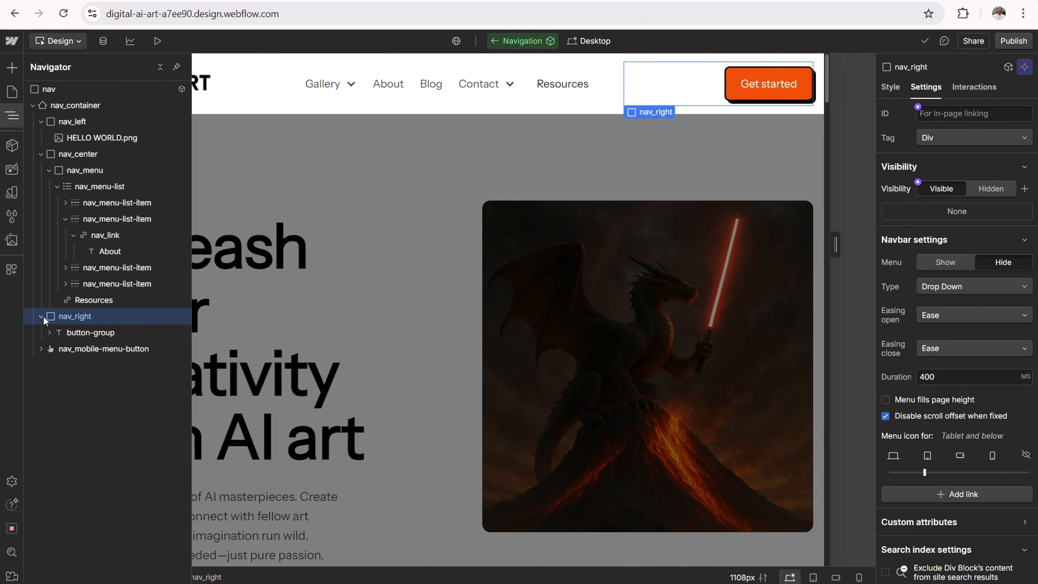
{"action": "left_click", "coordinate": [83, 332]}
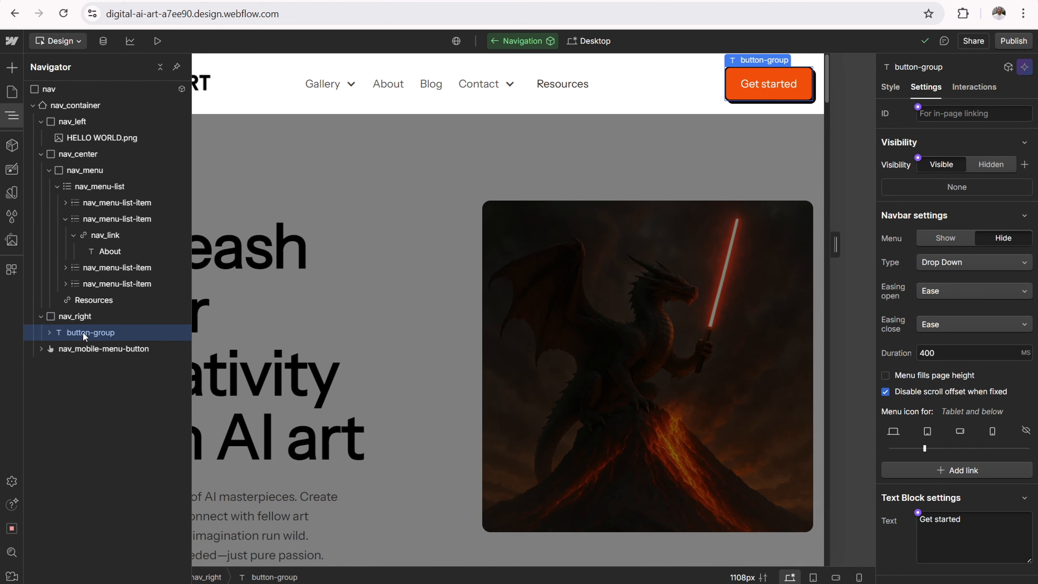
{"action": "scroll", "coordinate": [952, 472], "scroll_direction": "down", "scroll_amount": 2}
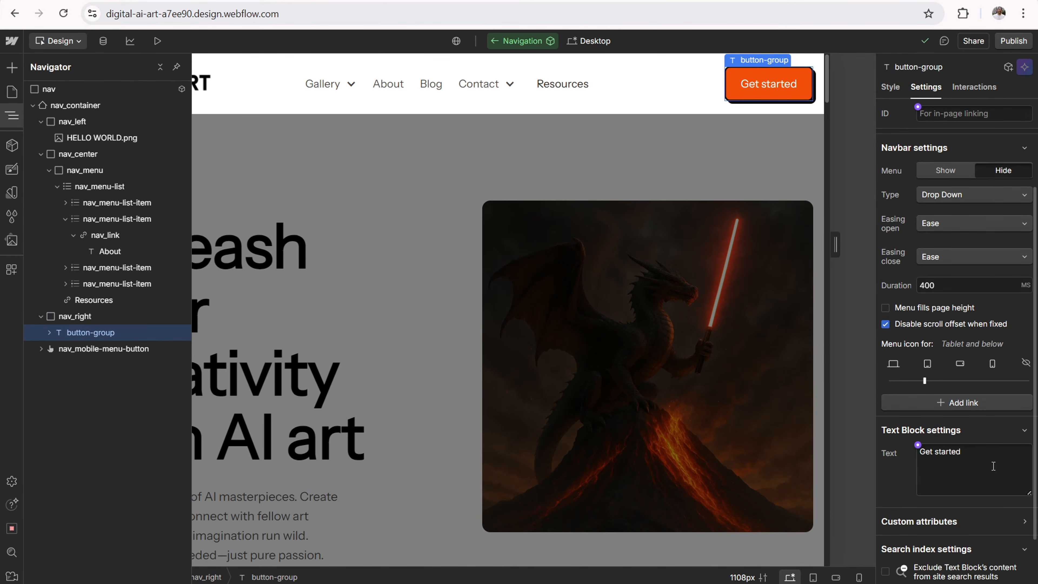
{"action": "triple_click", "coordinate": [984, 460]}
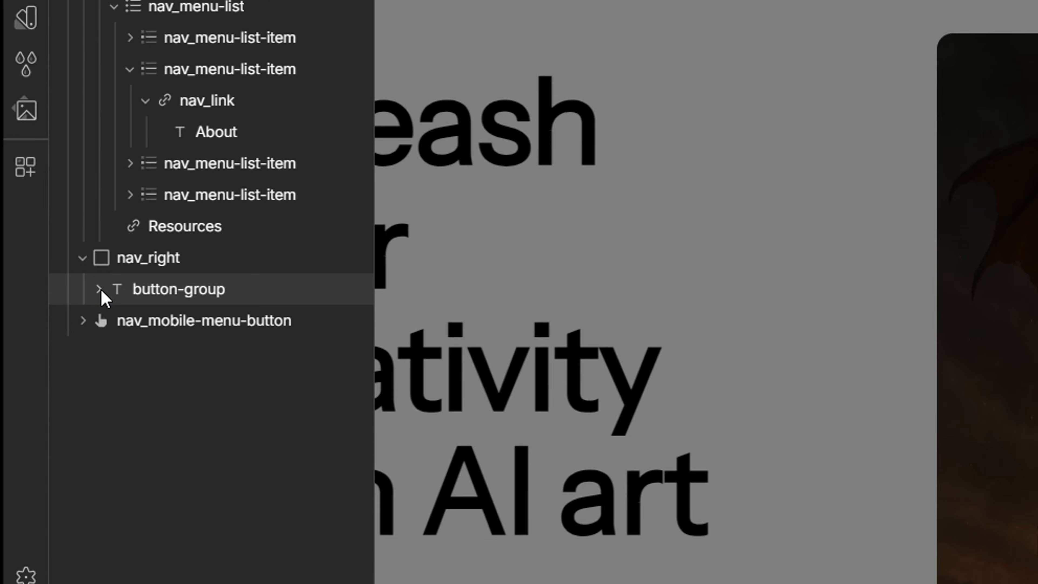
Step: Select the button inside the Get started button-group and set its link to open in a new tab
{"action": "left_click", "coordinate": [99, 290]}
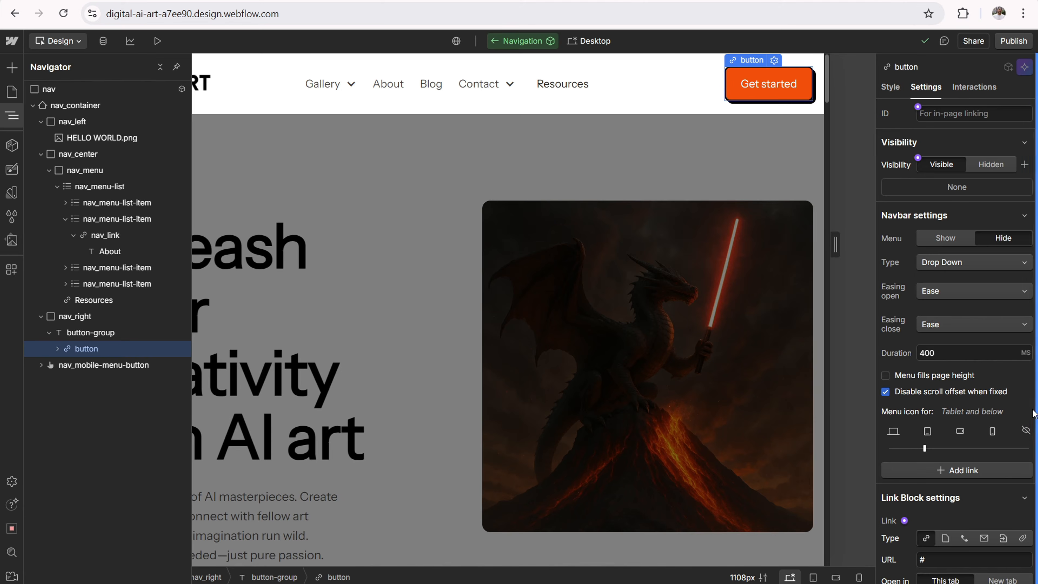
{"action": "scroll", "coordinate": [928, 441], "scroll_direction": "down", "scroll_amount": 3}
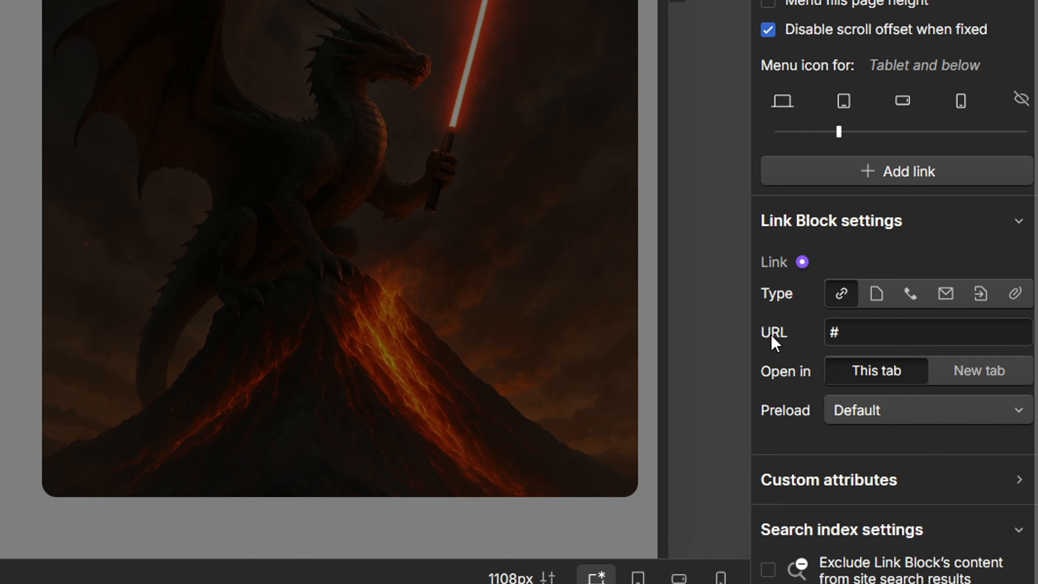
{"action": "left_click", "coordinate": [886, 332]}
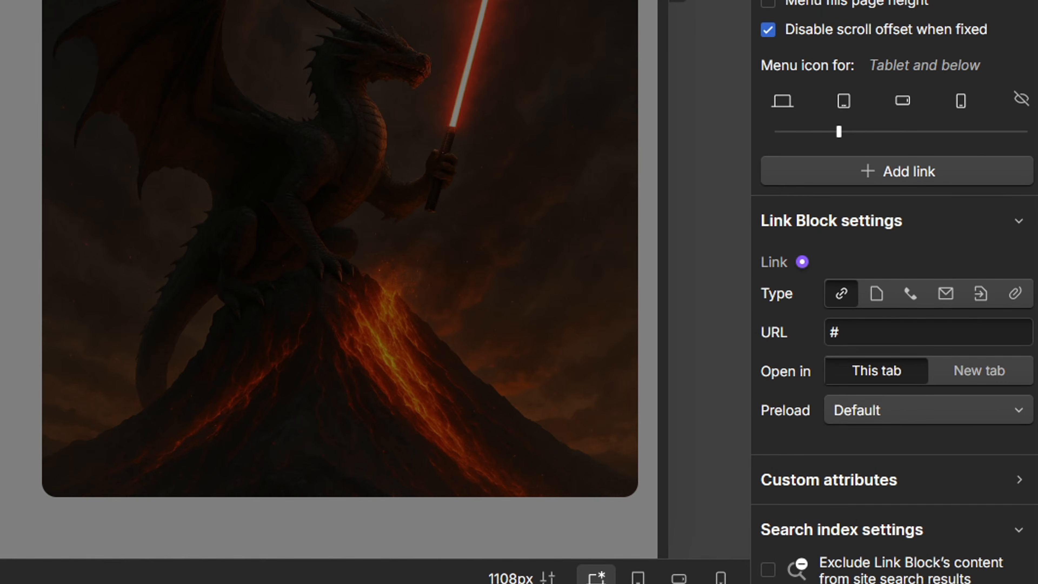
{"action": "left_click", "coordinate": [978, 376]}
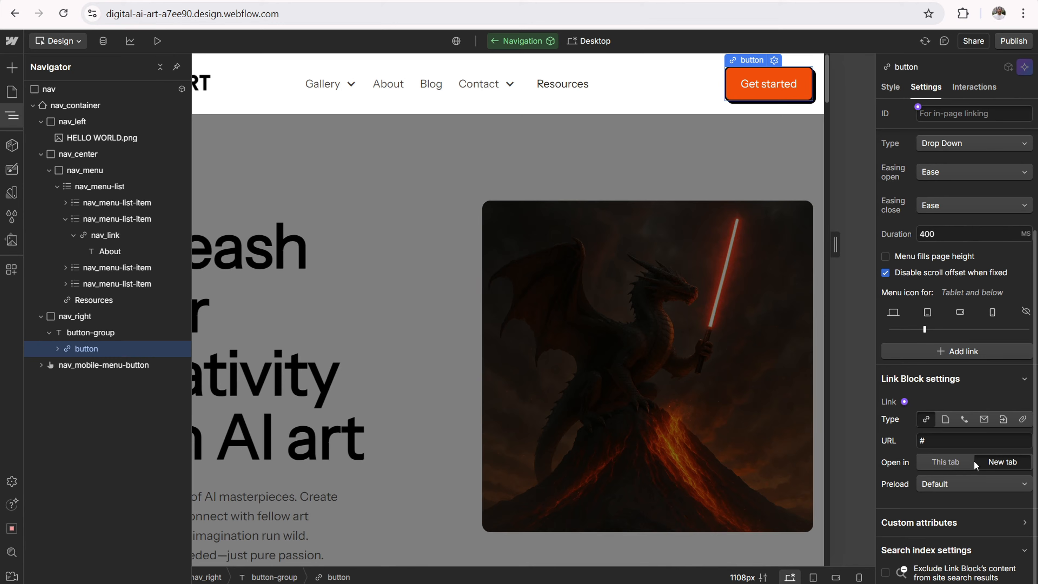
Step: Set the Get started button's link to open in the same tab
{"action": "left_click", "coordinate": [954, 461]}
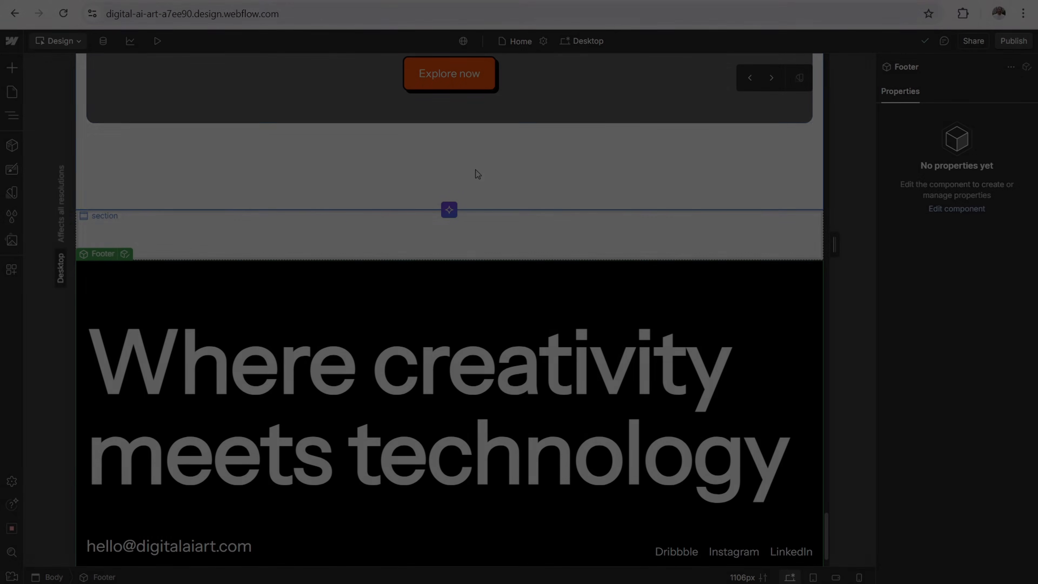
Step: Open the page's Footer component for editing and select its "Where creativity meets technology" heading
{"action": "scroll", "coordinate": [584, 384], "scroll_direction": "down", "scroll_amount": 2}
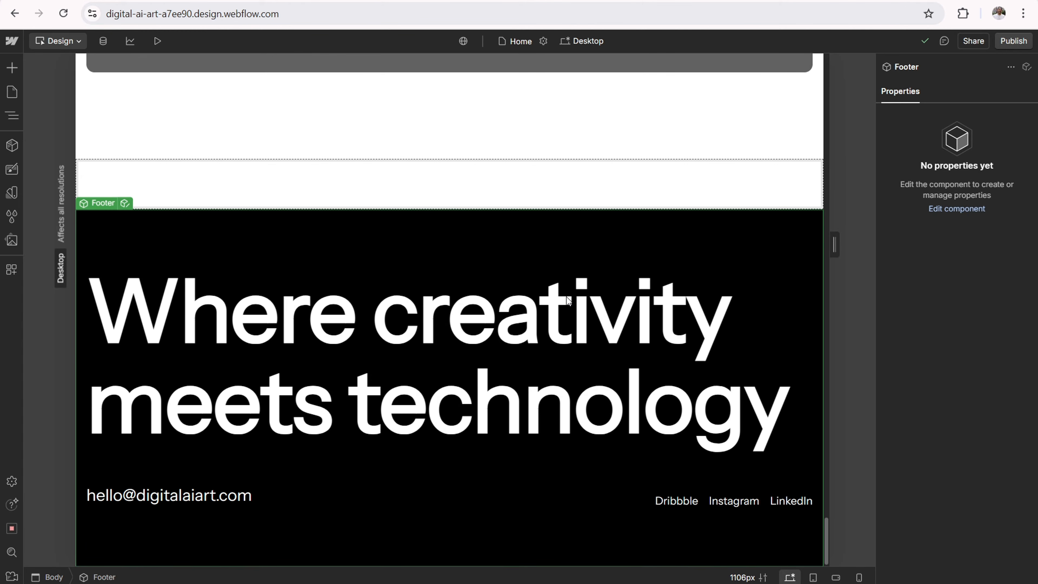
{"action": "double_click", "coordinate": [413, 312]}
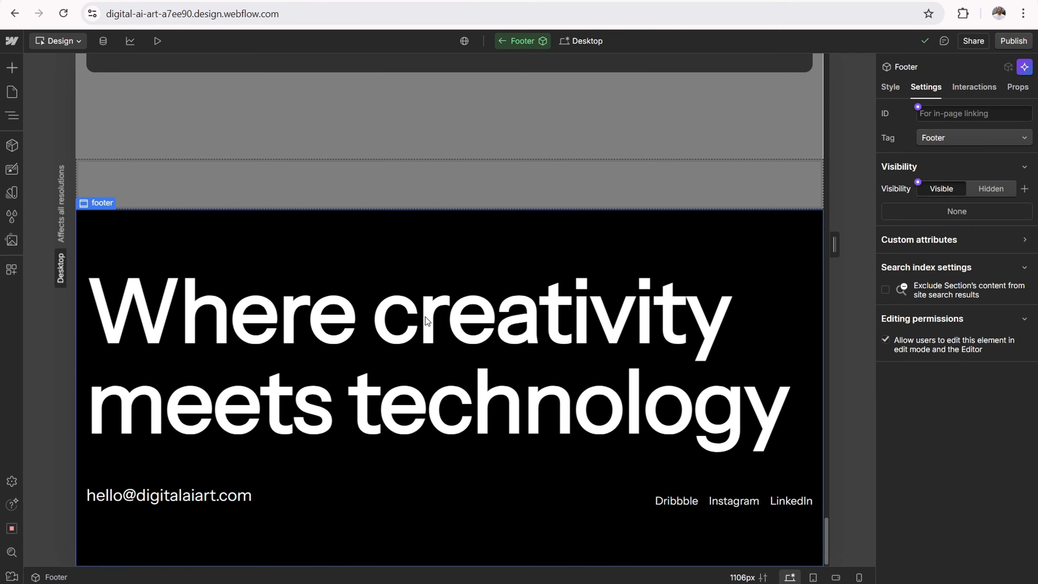
{"action": "left_click", "coordinate": [425, 317]}
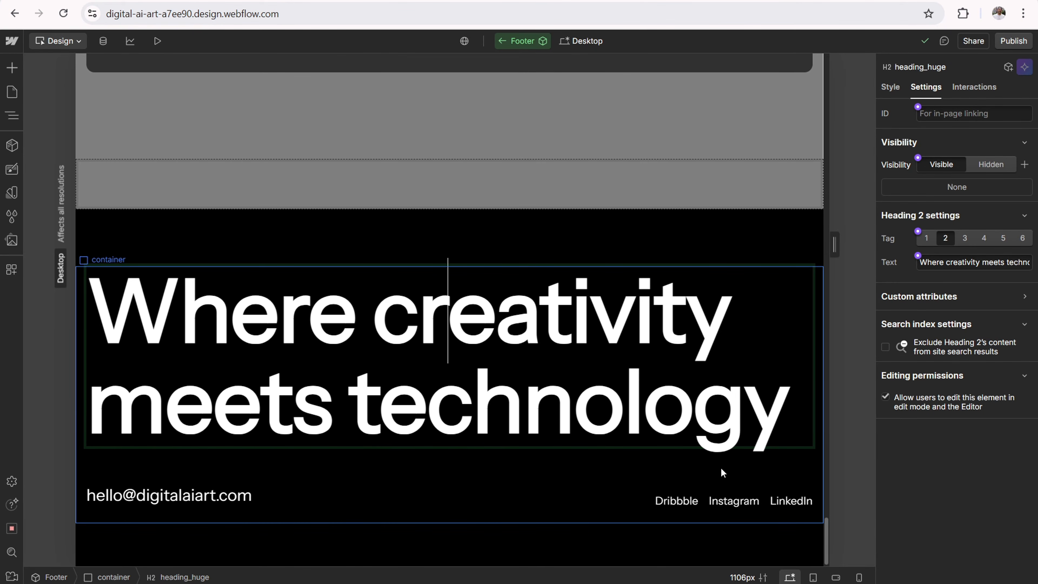
Step: Select the Instagram link in the footer and examine its link settings and position in the element tree
{"action": "double_click", "coordinate": [748, 502]}
{"action": "left_click_drag", "start_coordinate": [759, 501], "coordinate": [711, 498]}
{"action": "left_click", "coordinate": [763, 479]}
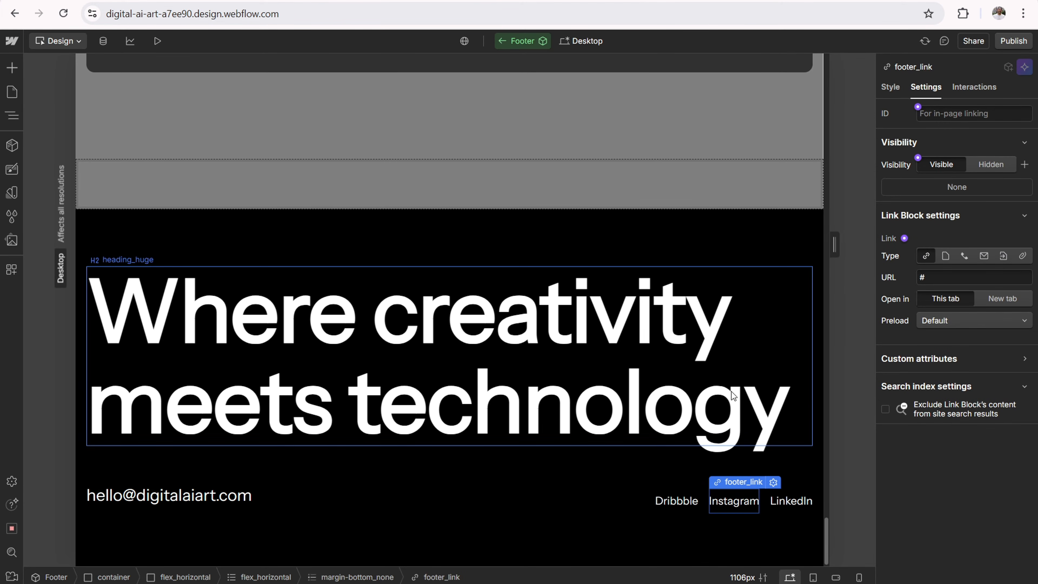
{"action": "left_click", "coordinate": [12, 118]}
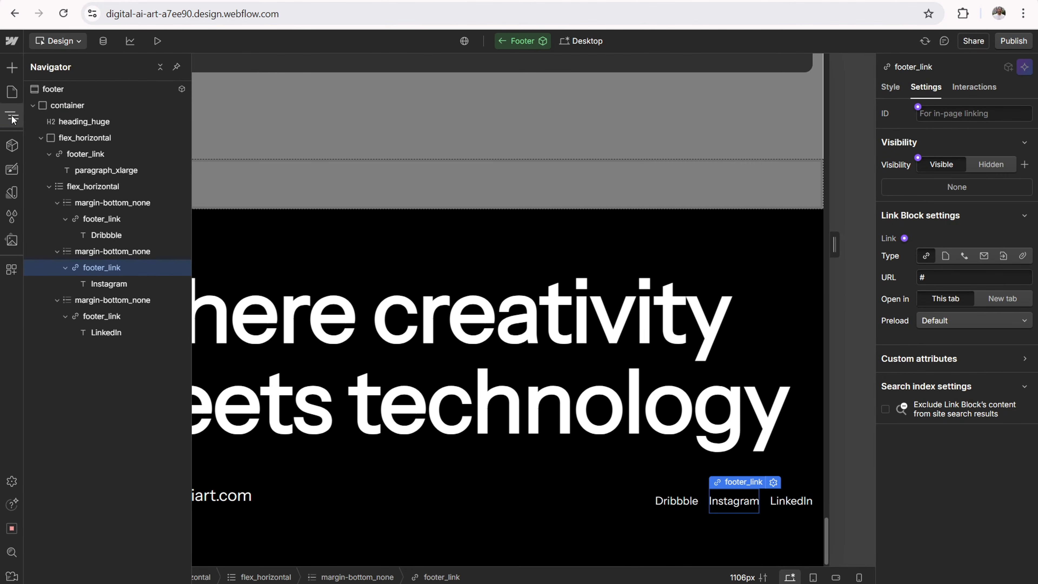
{"action": "left_click", "coordinate": [107, 271]}
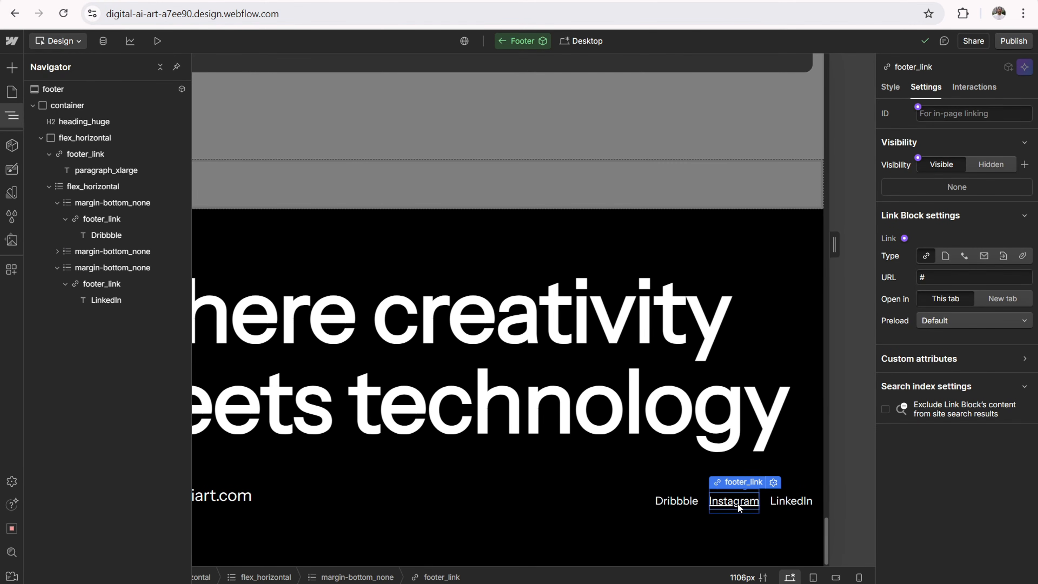
Step: Duplicate the LinkedIn entry in the footer's social links and leave the Footer component
{"action": "left_click", "coordinate": [786, 502]}
{"action": "left_click", "coordinate": [788, 501]}
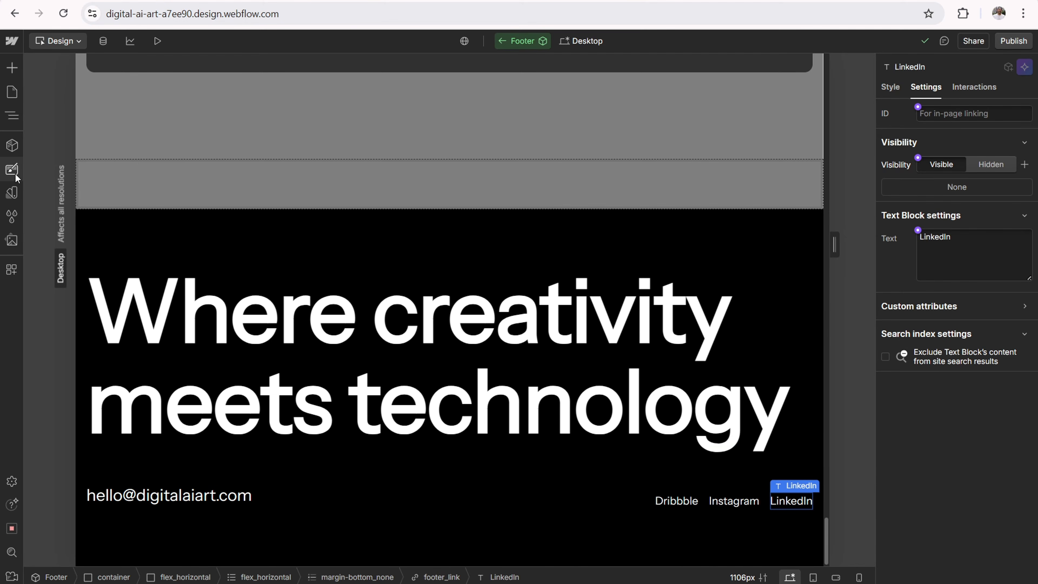
{"action": "left_click", "coordinate": [9, 124]}
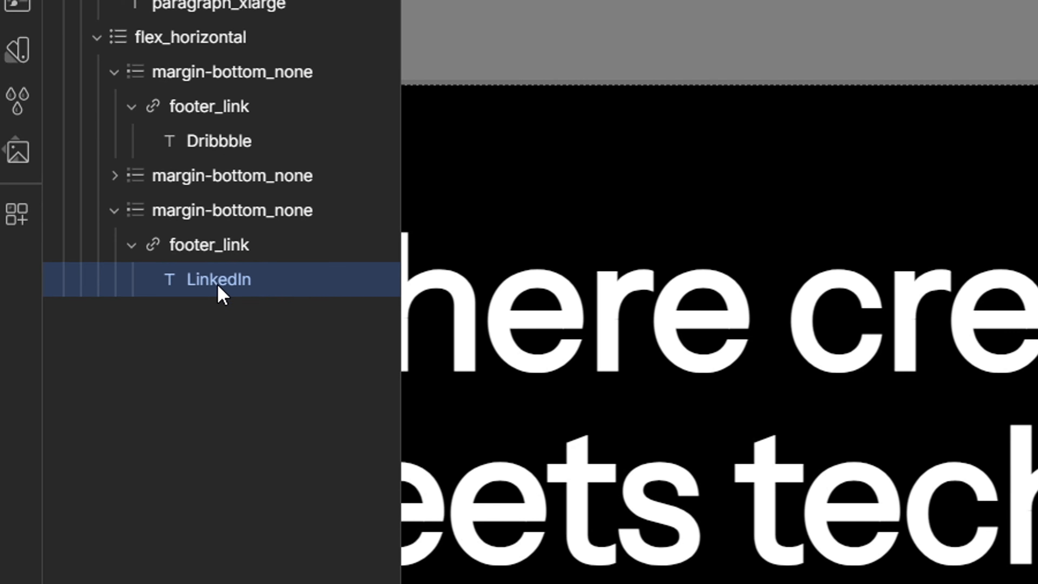
{"action": "right_click", "coordinate": [219, 289]}
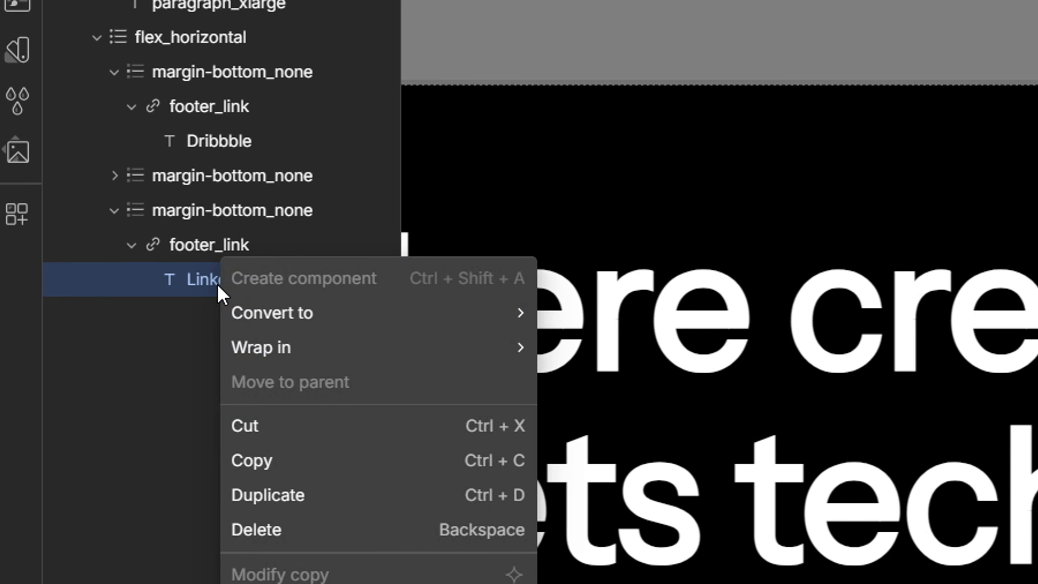
{"action": "left_click", "coordinate": [307, 504]}
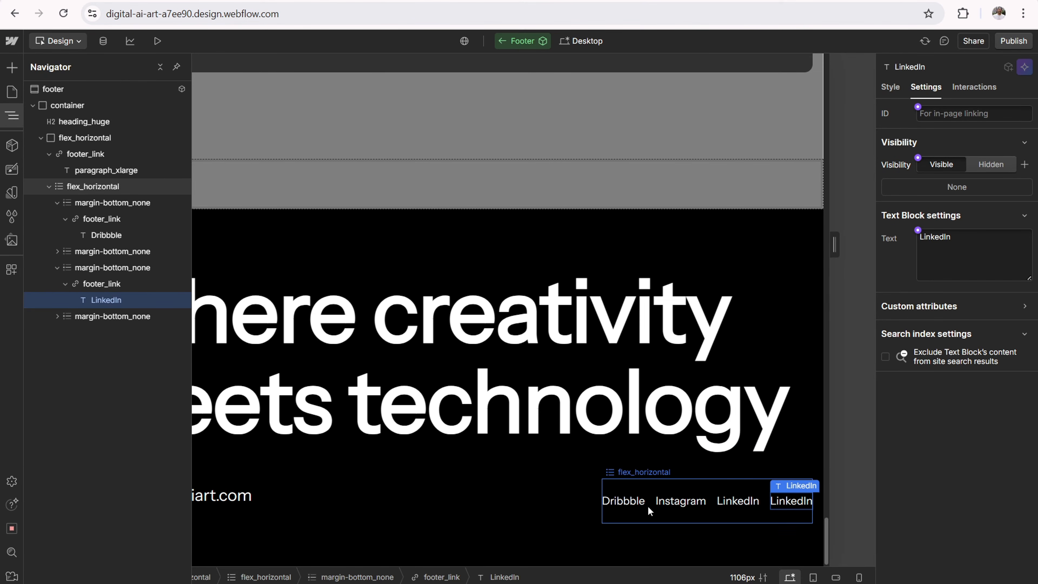
{"action": "key", "text": "Escape"}
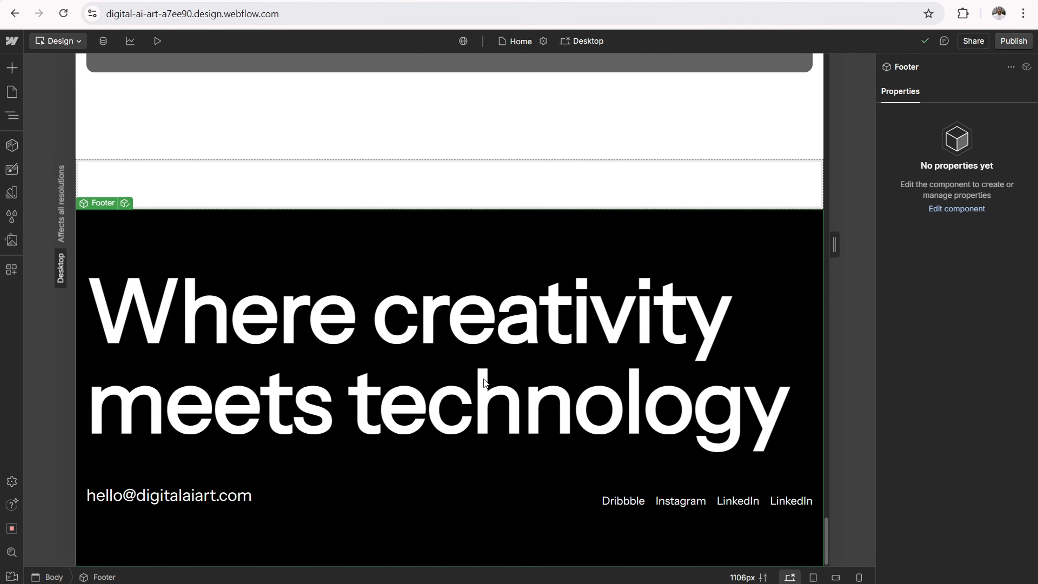
Step: Add an AI-generated section above the existing footer, accept the AI Assistant terms and choose the Footer layout type
{"action": "scroll", "coordinate": [483, 352], "scroll_direction": "up", "scroll_amount": 3}
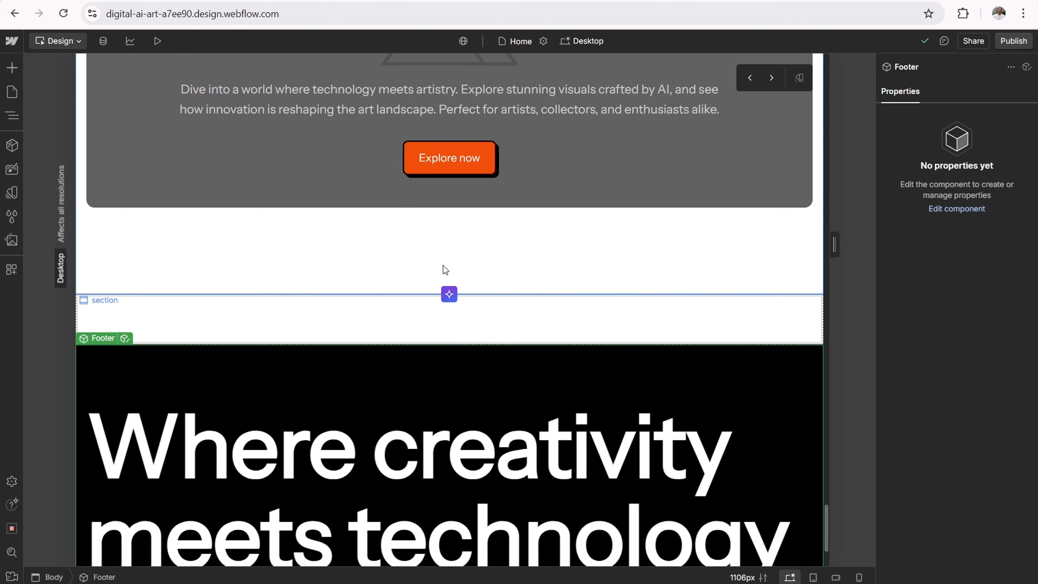
{"action": "left_click", "coordinate": [449, 295]}
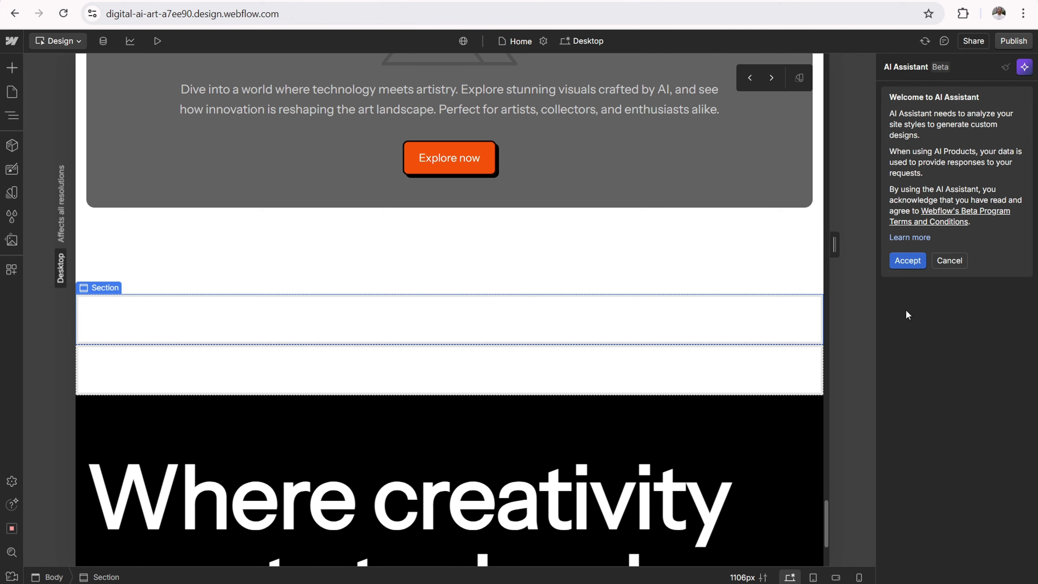
{"action": "left_click", "coordinate": [907, 261]}
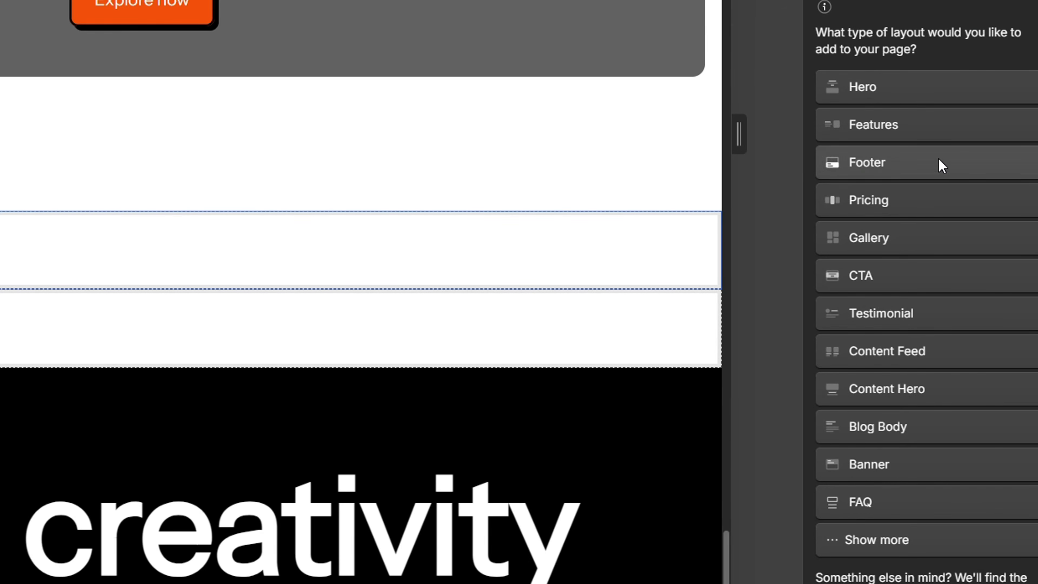
{"action": "left_click", "coordinate": [918, 169]}
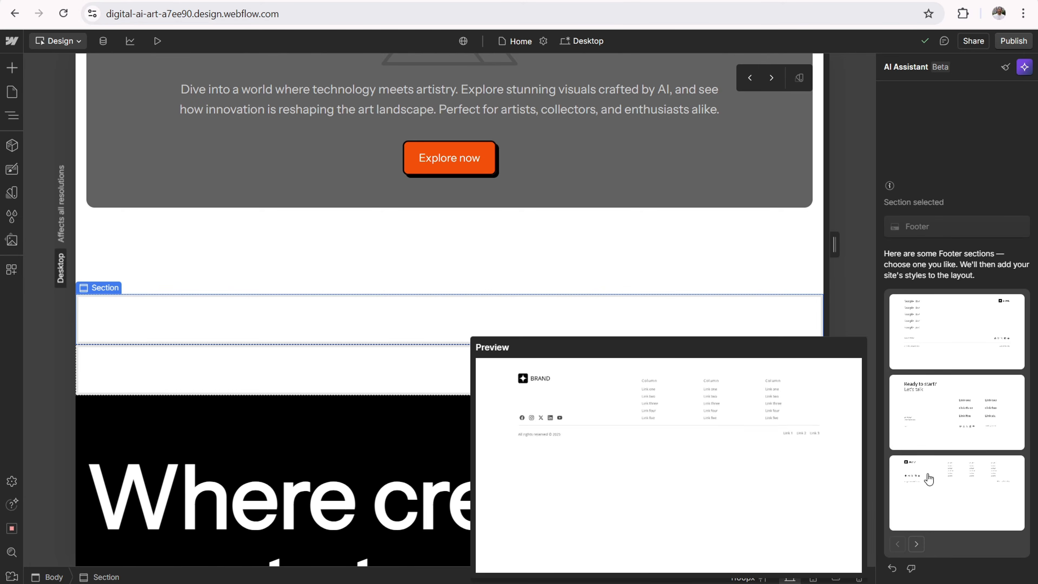
Step: Browse the suggested footer layouts and insert the one with a brand logo, four link columns, a button and social icons
{"action": "left_click", "coordinate": [919, 545]}
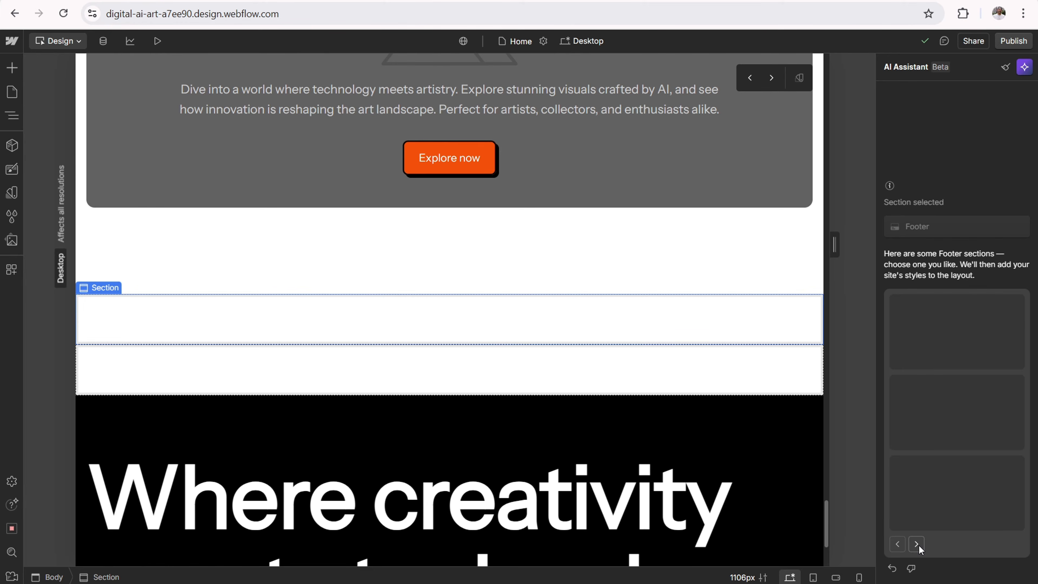
{"action": "scroll", "coordinate": [537, 415], "scroll_direction": "down", "scroll_amount": 1}
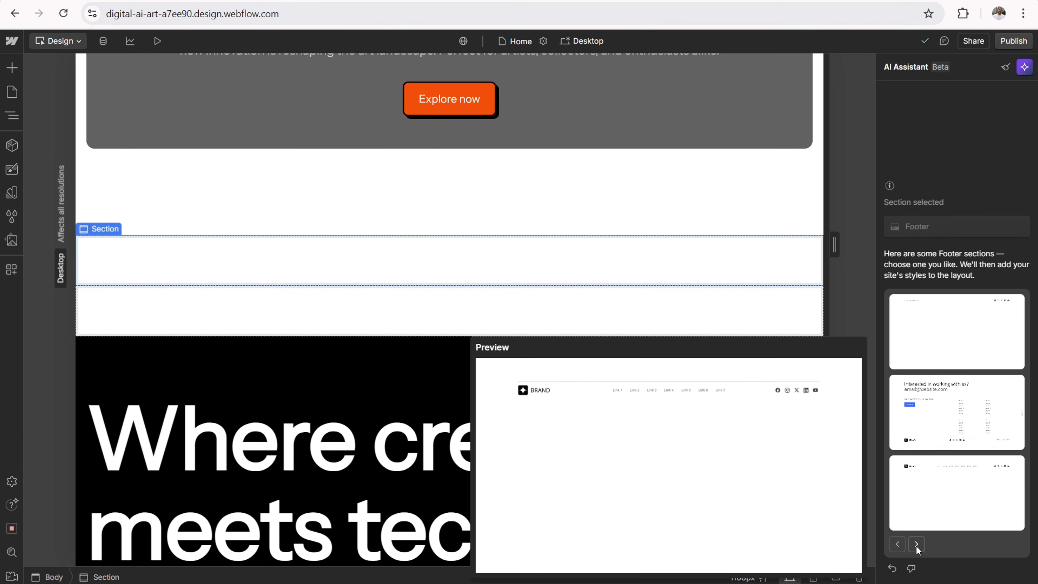
{"action": "left_click", "coordinate": [916, 544]}
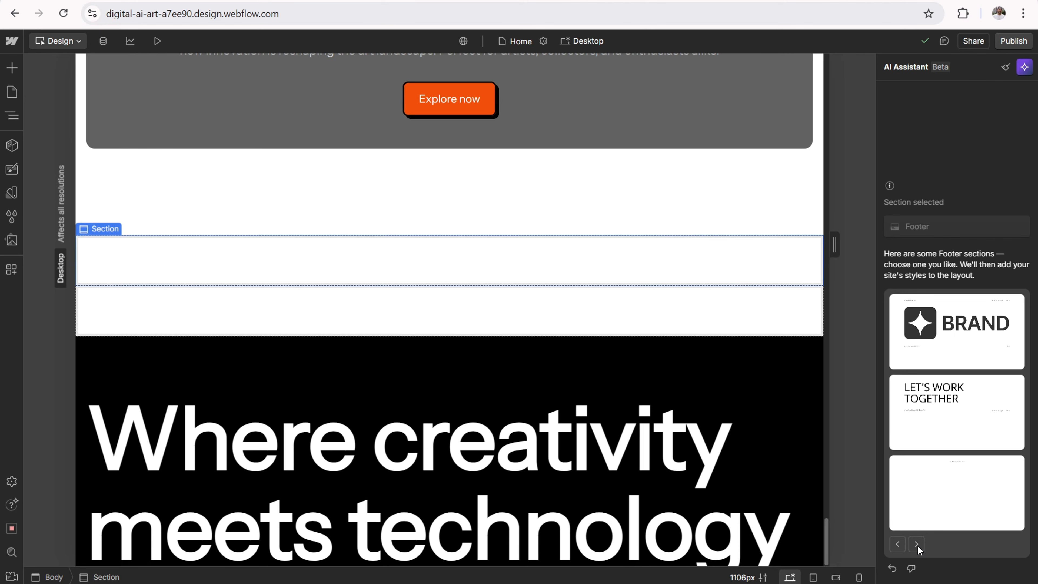
{"action": "left_click", "coordinate": [916, 545]}
{"action": "left_click", "coordinate": [916, 545]}
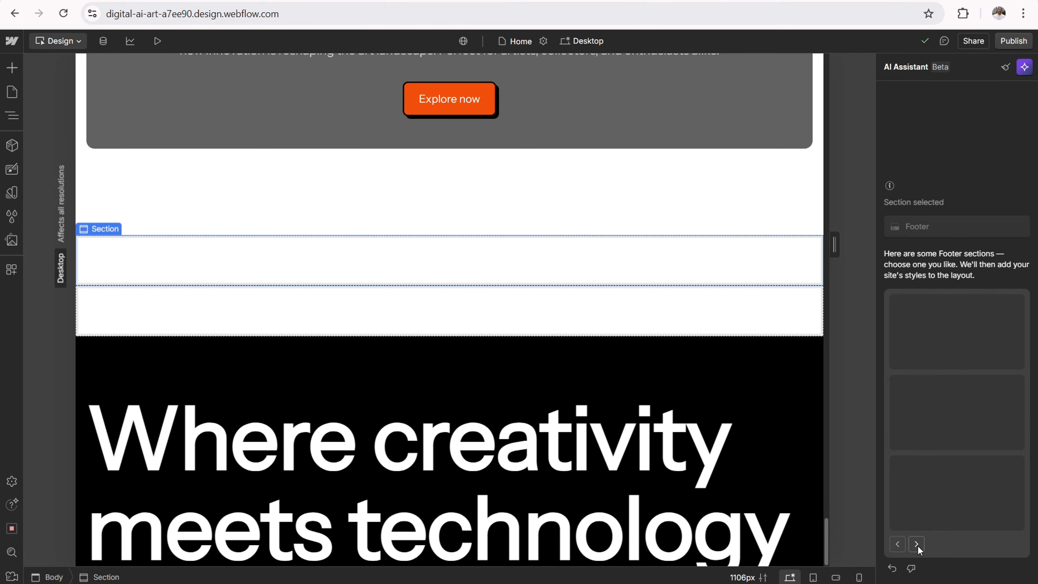
{"action": "mouse_move", "coordinate": [977, 406]}
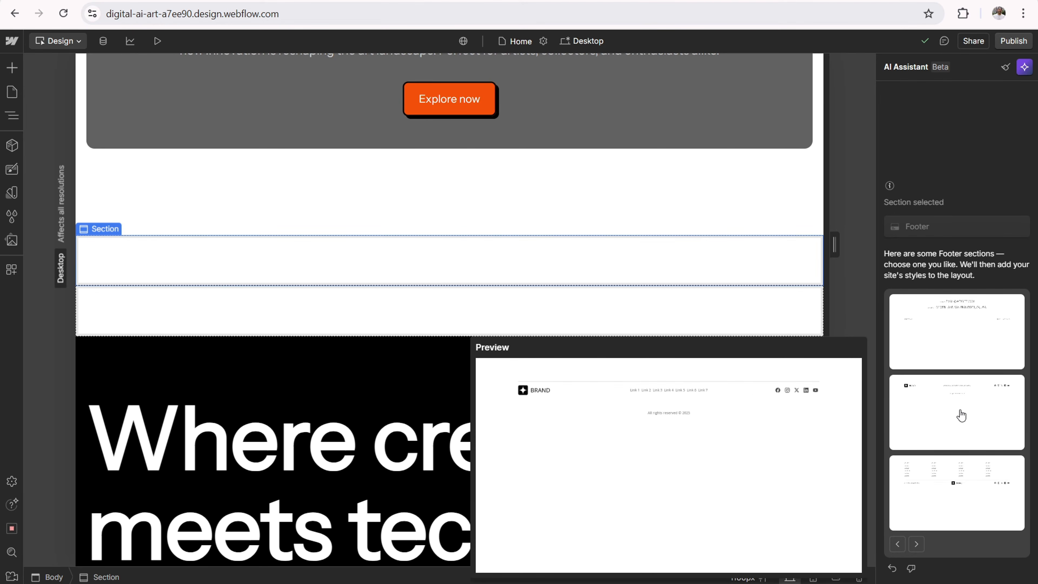
{"action": "left_click", "coordinate": [917, 545]}
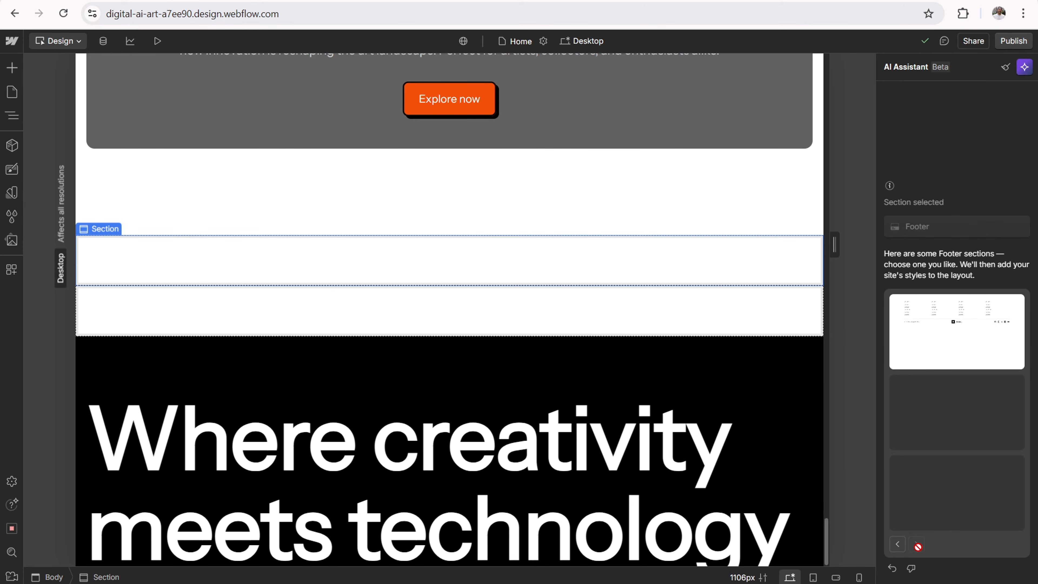
{"action": "mouse_move", "coordinate": [941, 428]}
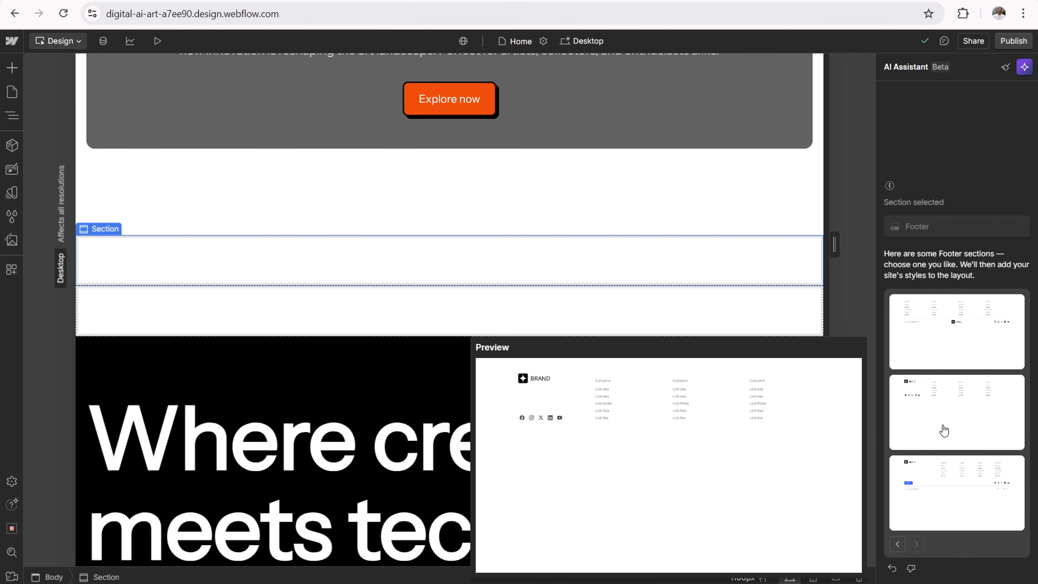
{"action": "left_click", "coordinate": [960, 490]}
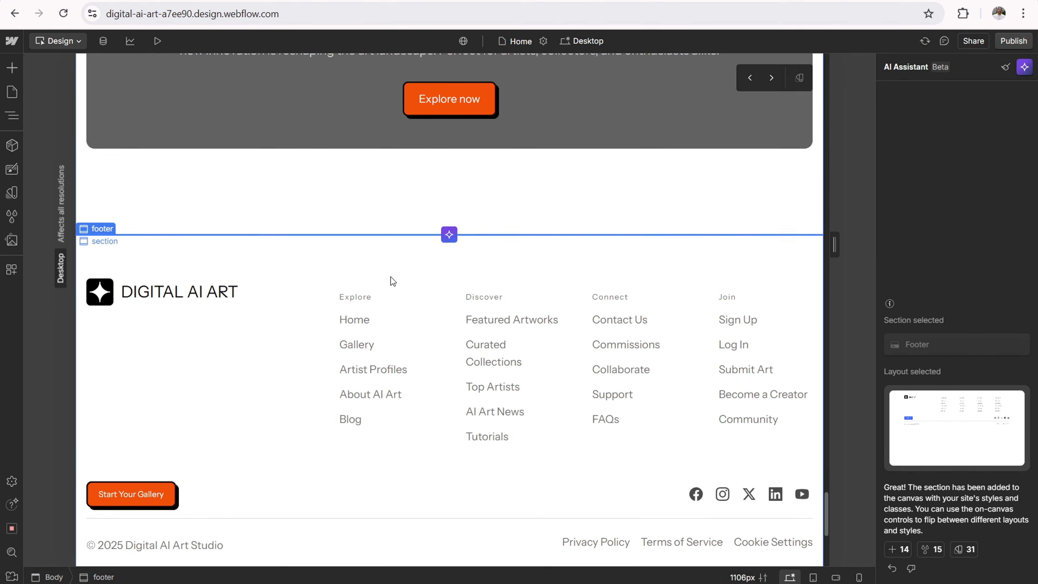
{"action": "scroll", "coordinate": [634, 285], "scroll_direction": "down", "scroll_amount": 10}
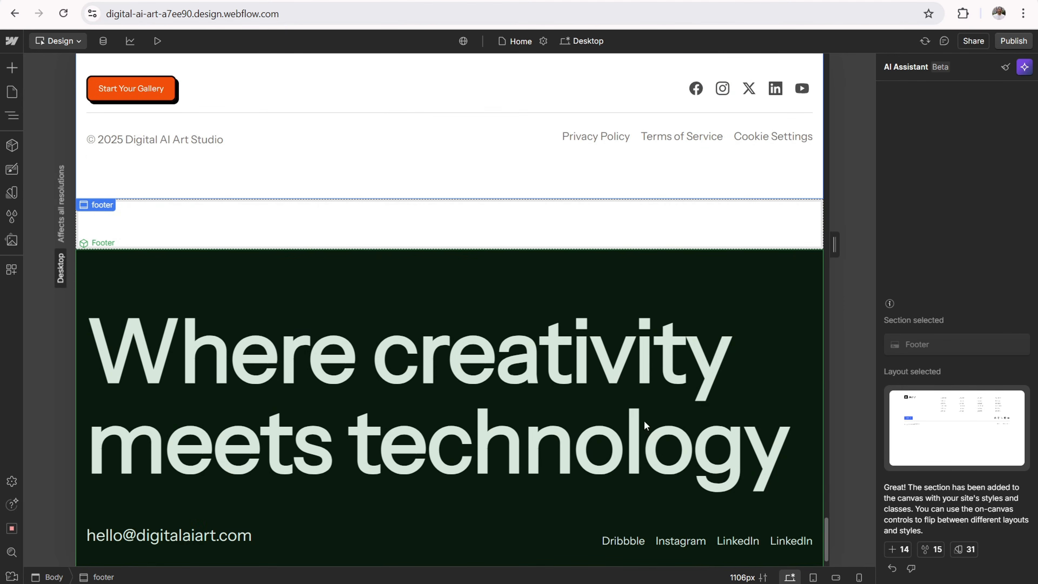
{"action": "left_click", "coordinate": [758, 276]}
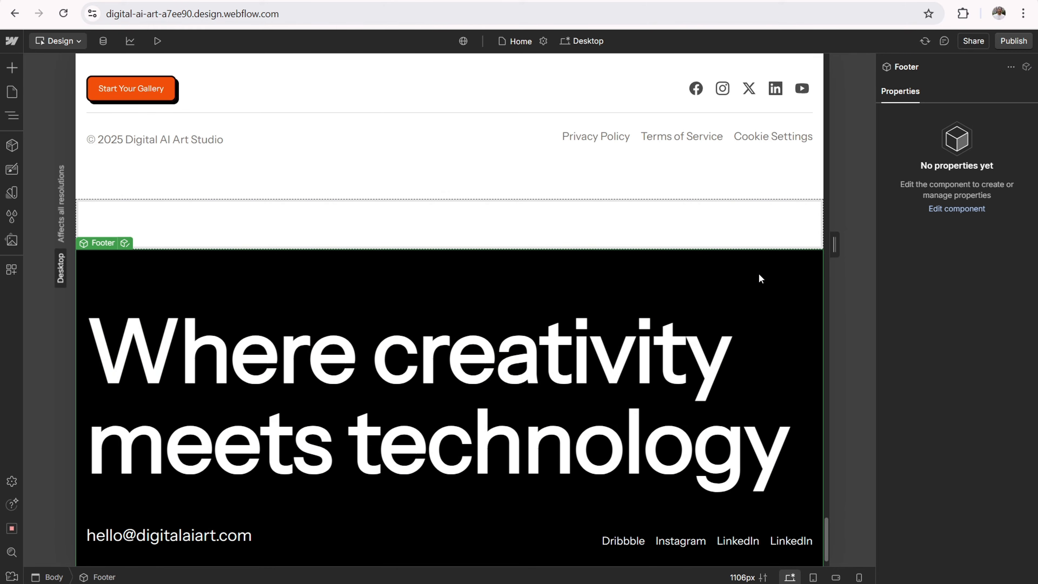
{"action": "right_click", "coordinate": [737, 274]}
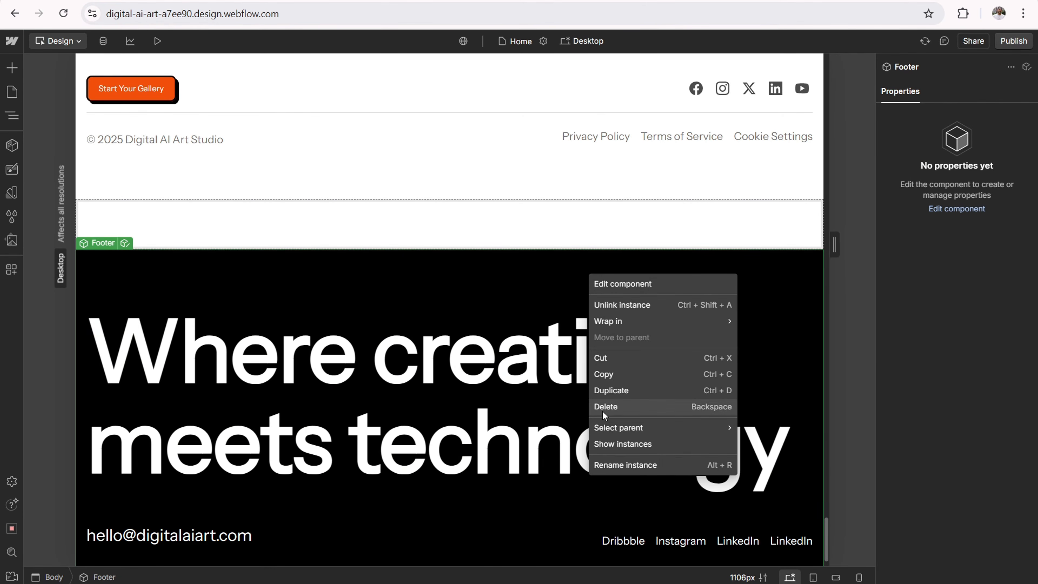
{"action": "left_click", "coordinate": [502, 302]}
Step: Turn the new footer section with the DIGITAL AI ART logo into a component named "footer 2"
{"action": "scroll", "coordinate": [504, 307], "scroll_direction": "up", "scroll_amount": 5}
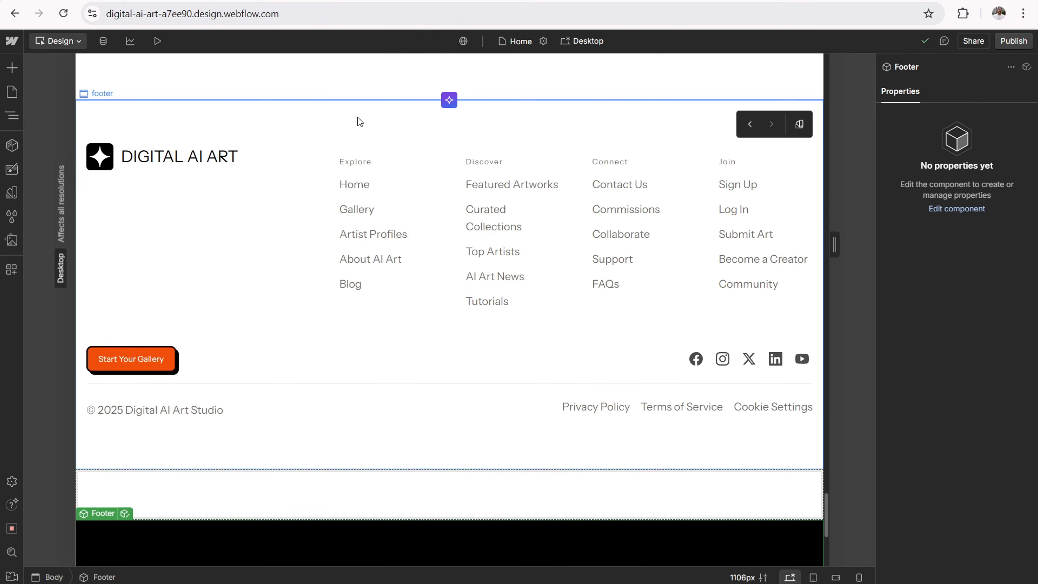
{"action": "double_click", "coordinate": [335, 103]}
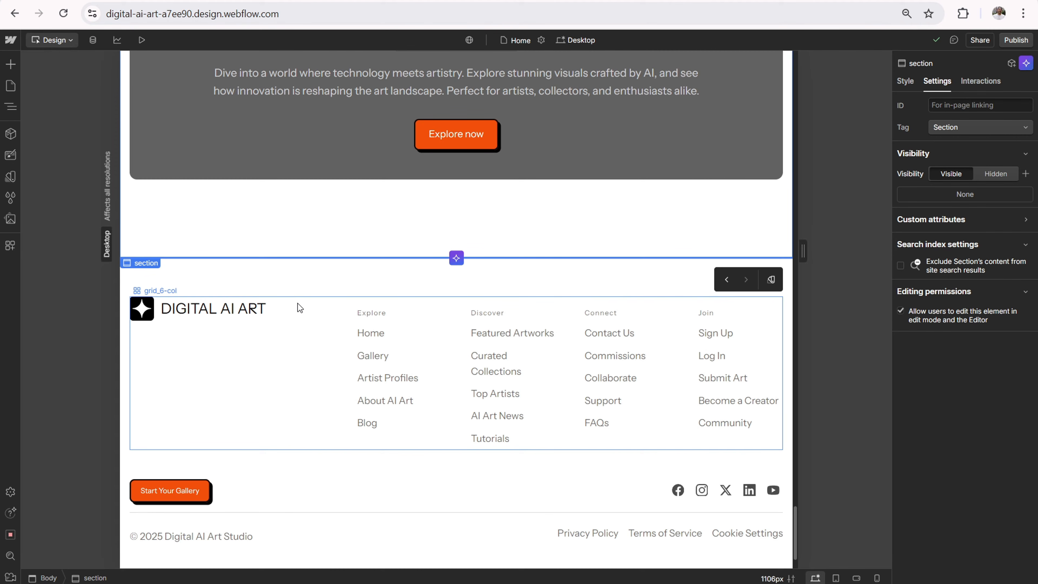
{"action": "left_click", "coordinate": [265, 279]}
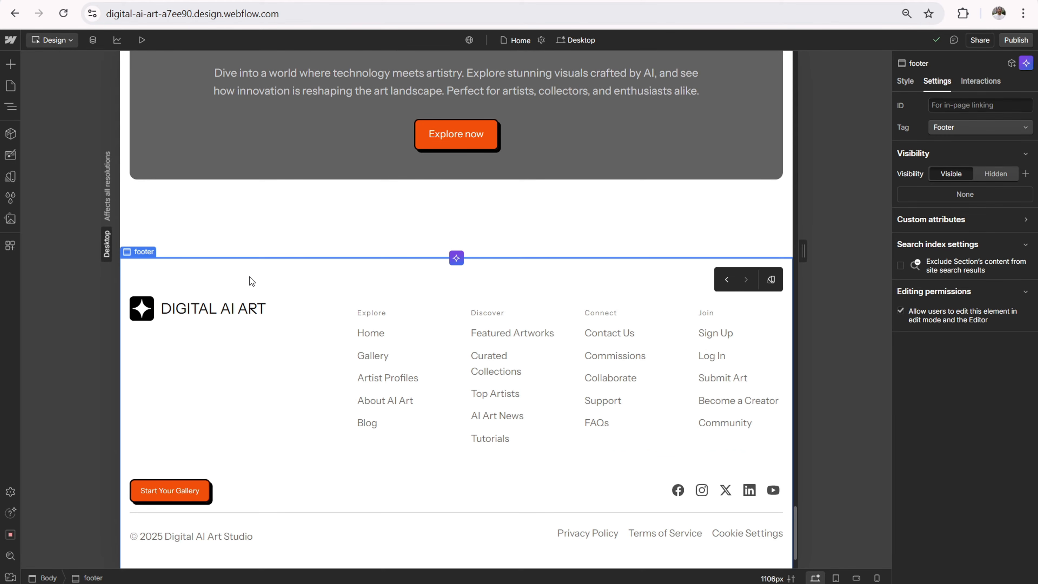
{"action": "right_click", "coordinate": [250, 277]}
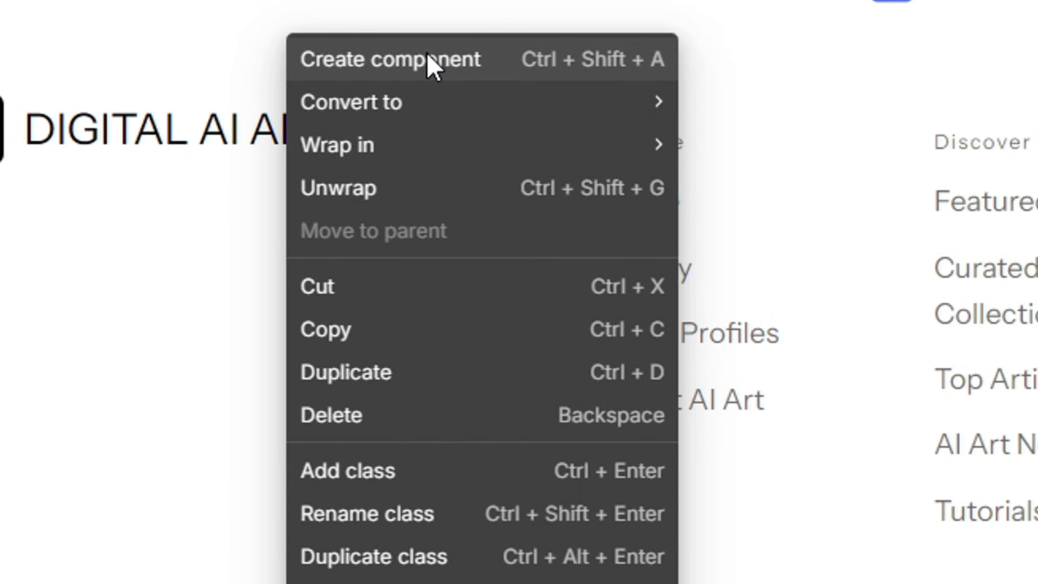
{"action": "left_click", "coordinate": [428, 58]}
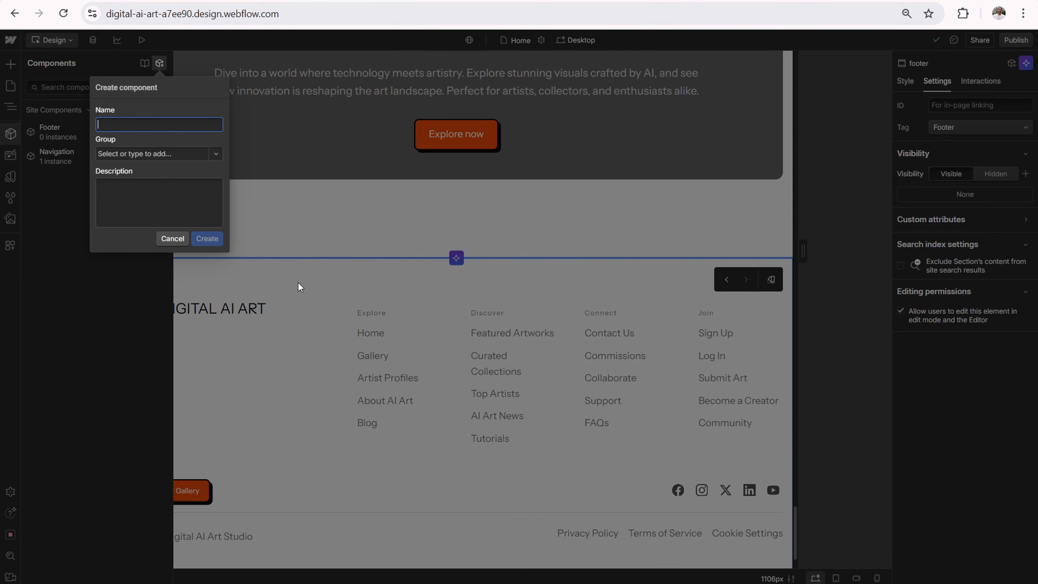
{"action": "type", "text": "footer 2"}
{"action": "left_click", "coordinate": [206, 240]}
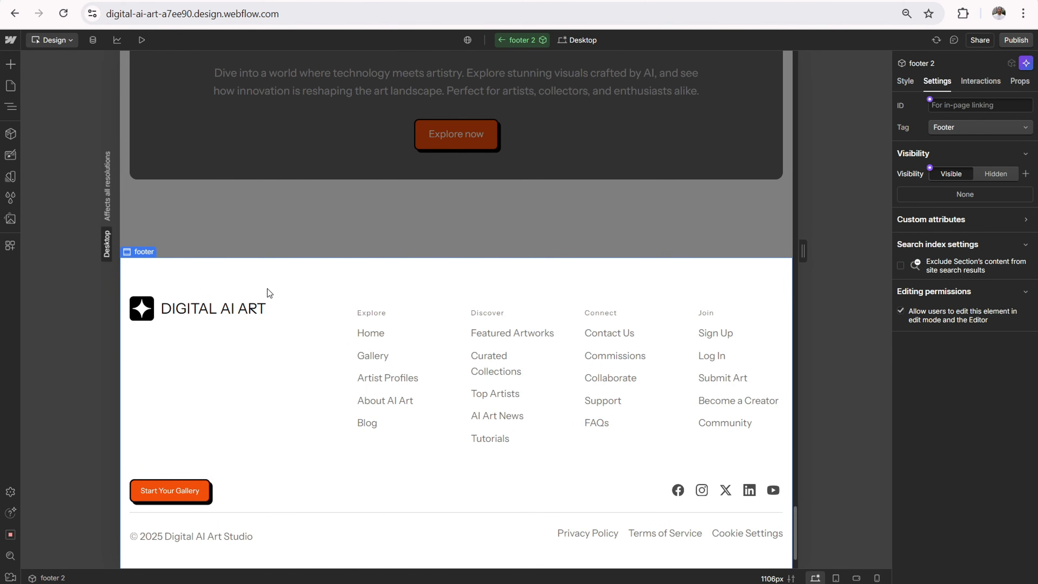
Step: Leave the footer 2 component and look through the site's list of components
{"action": "left_click", "coordinate": [11, 136]}
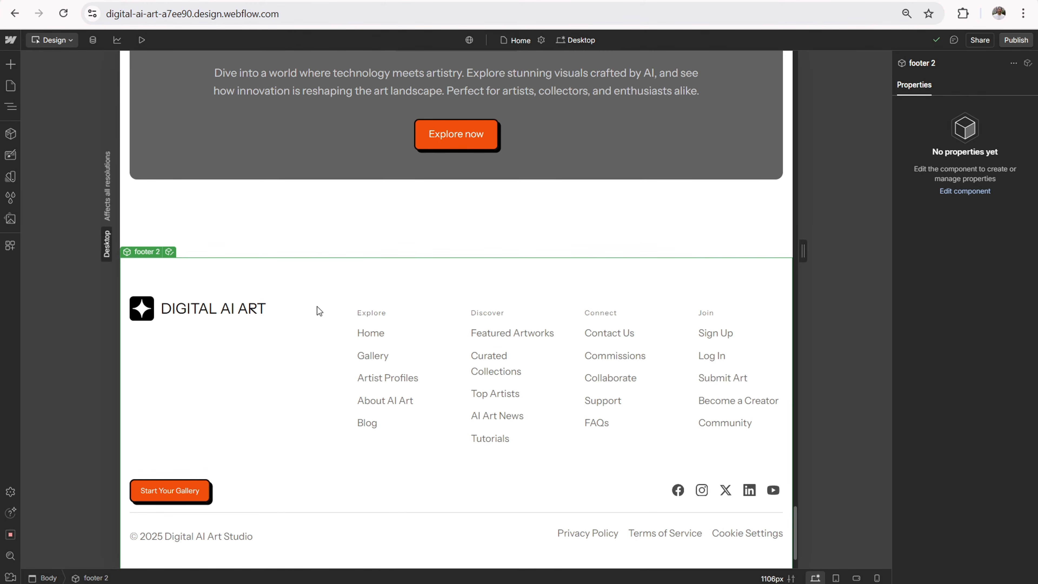
{"action": "left_click", "coordinate": [10, 134]}
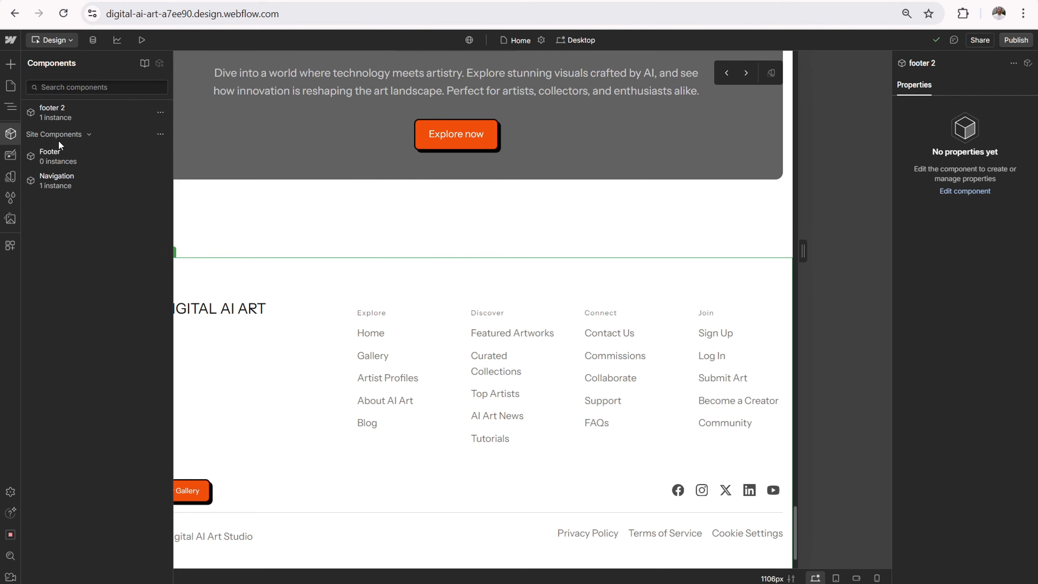
Step: Insert the original Footer component at the end of the Home page and delete the footer 2 instance above it
{"action": "left_click", "coordinate": [58, 156]}
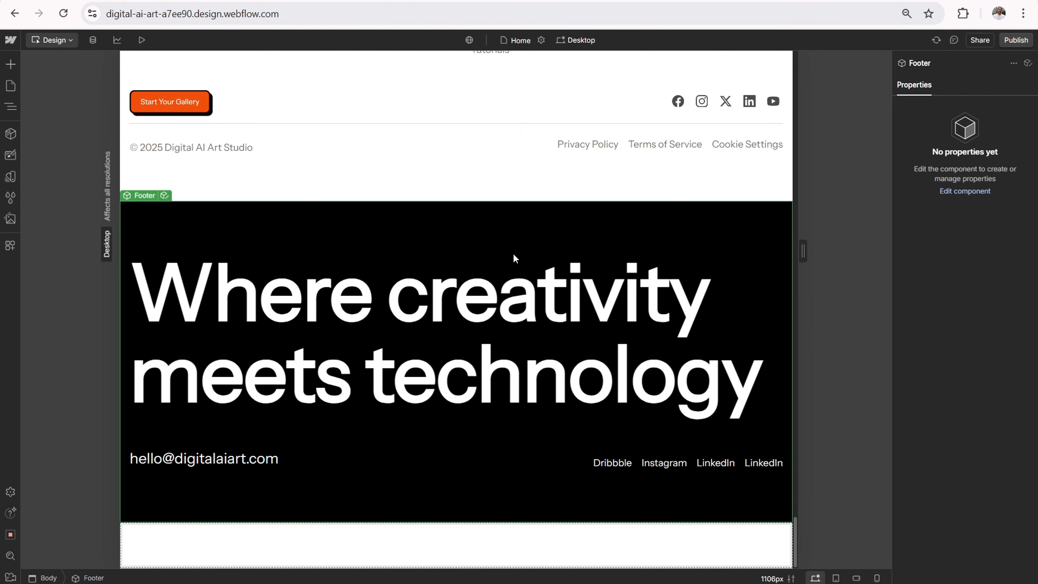
{"action": "scroll", "coordinate": [567, 360], "scroll_direction": "up", "scroll_amount": 6}
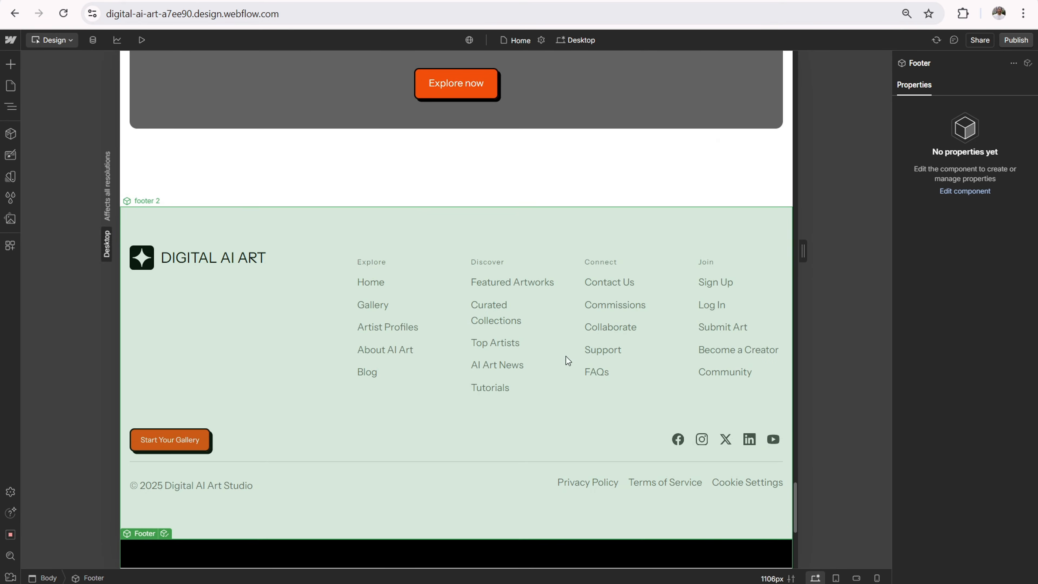
{"action": "left_click", "coordinate": [659, 226]}
{"action": "right_click", "coordinate": [429, 229]}
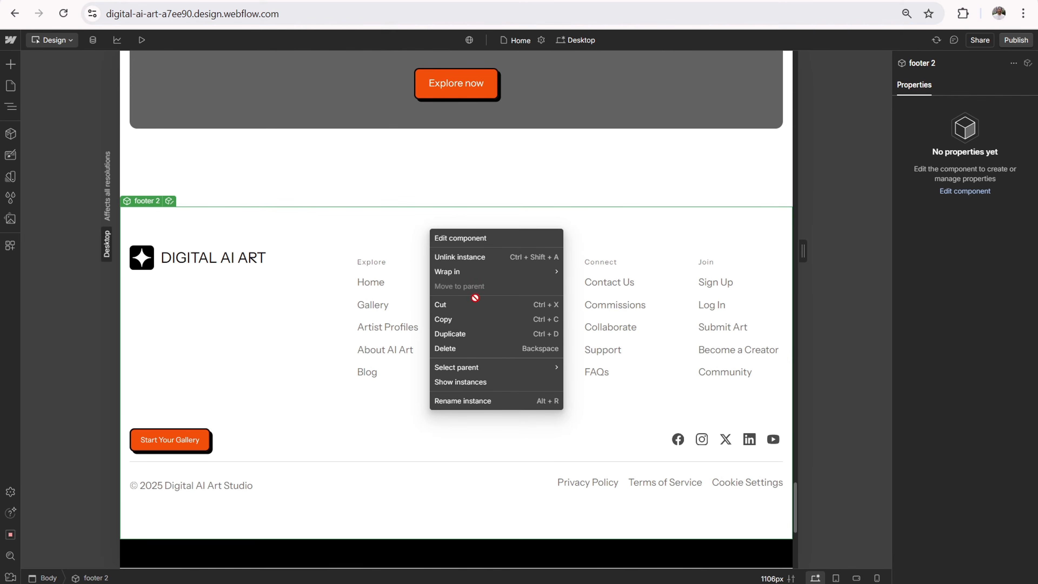
{"action": "left_click", "coordinate": [472, 348]}
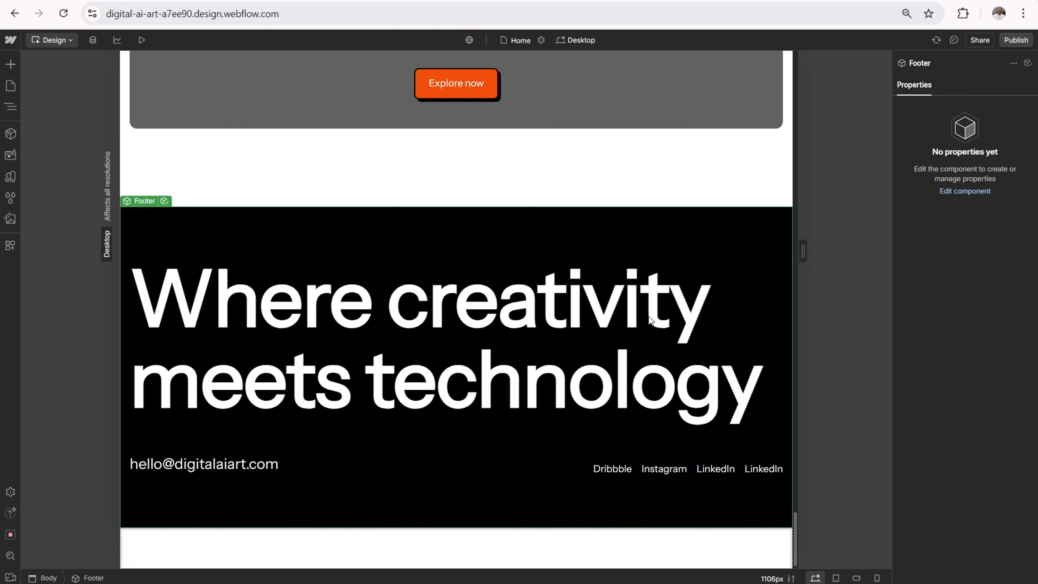
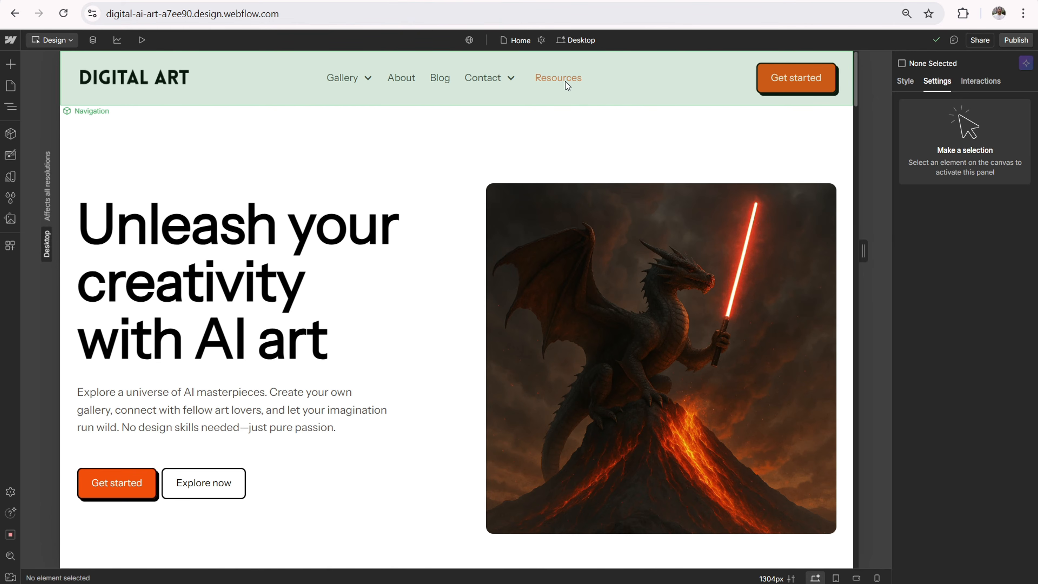
Step: Create a new blank static page, keeping the default name, slug and SEO settings
{"action": "left_click", "coordinate": [9, 90]}
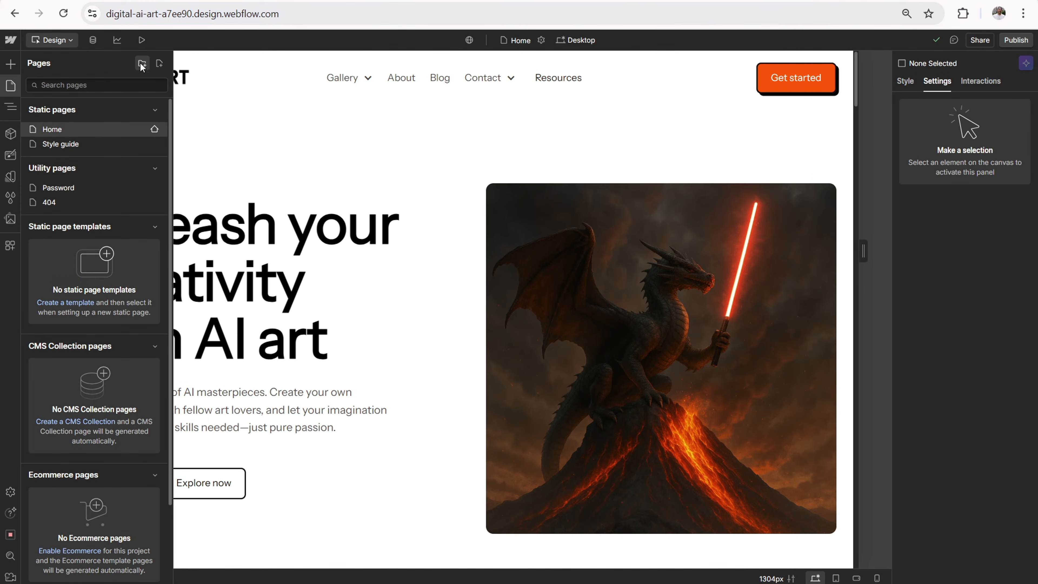
{"action": "left_click", "coordinate": [160, 64]}
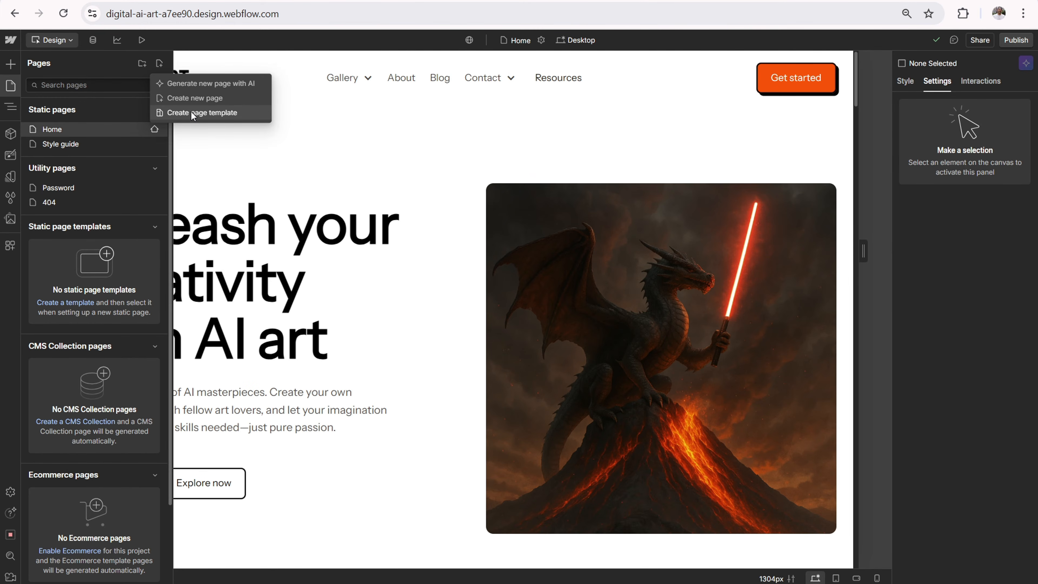
{"action": "left_click", "coordinate": [197, 98]}
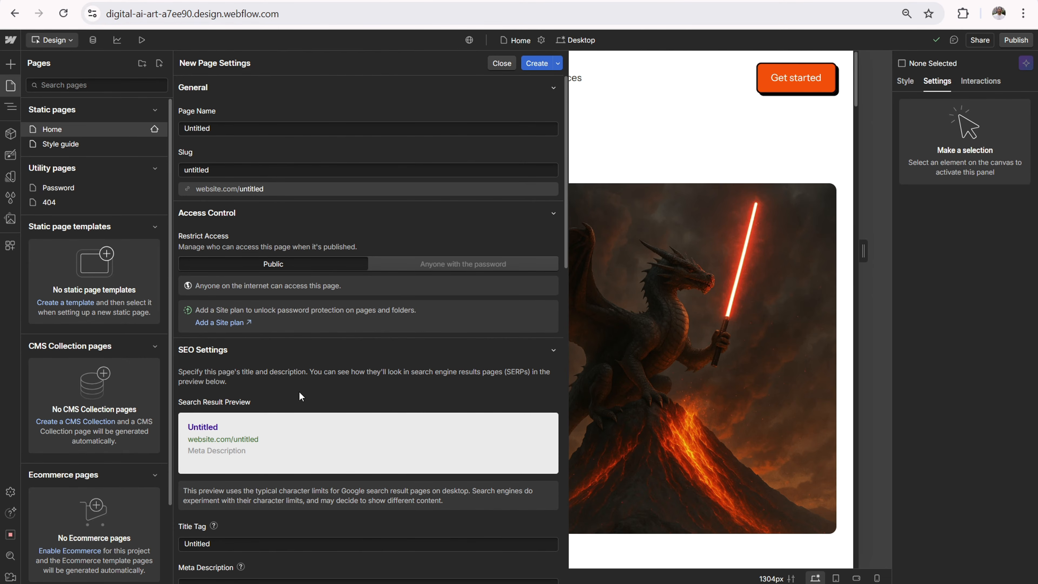
{"action": "scroll", "coordinate": [347, 327], "scroll_direction": "down", "scroll_amount": 5}
{"action": "scroll", "coordinate": [409, 270], "scroll_direction": "down", "scroll_amount": 10}
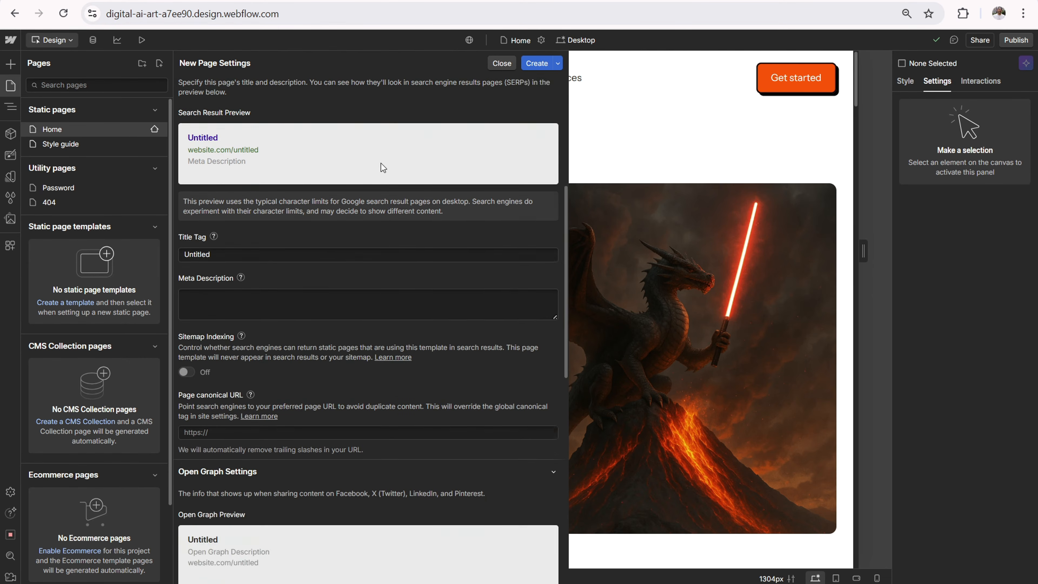
{"action": "scroll", "coordinate": [326, 297], "scroll_direction": "up", "scroll_amount": 15}
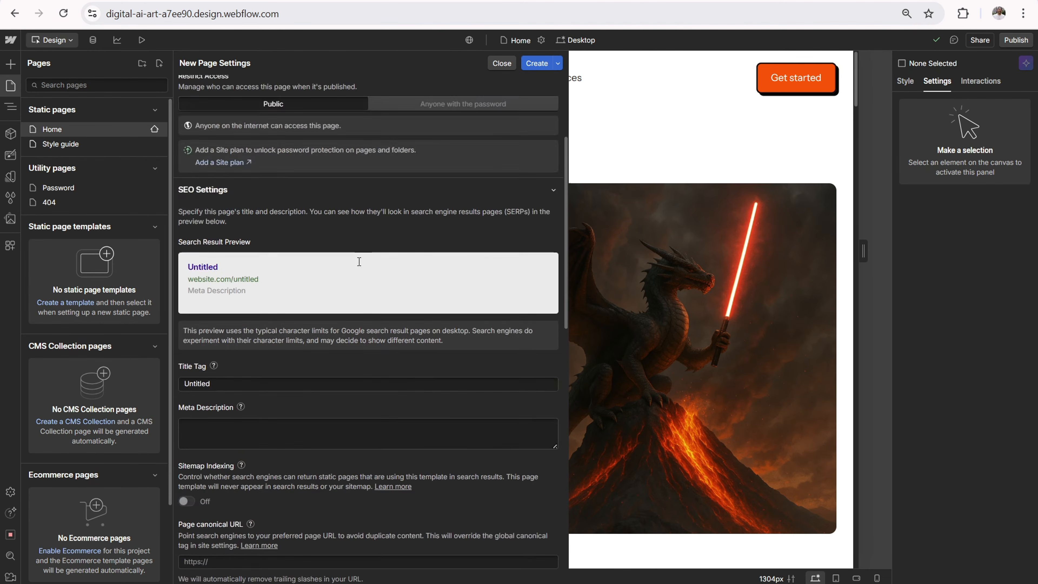
{"action": "left_click", "coordinate": [534, 63]}
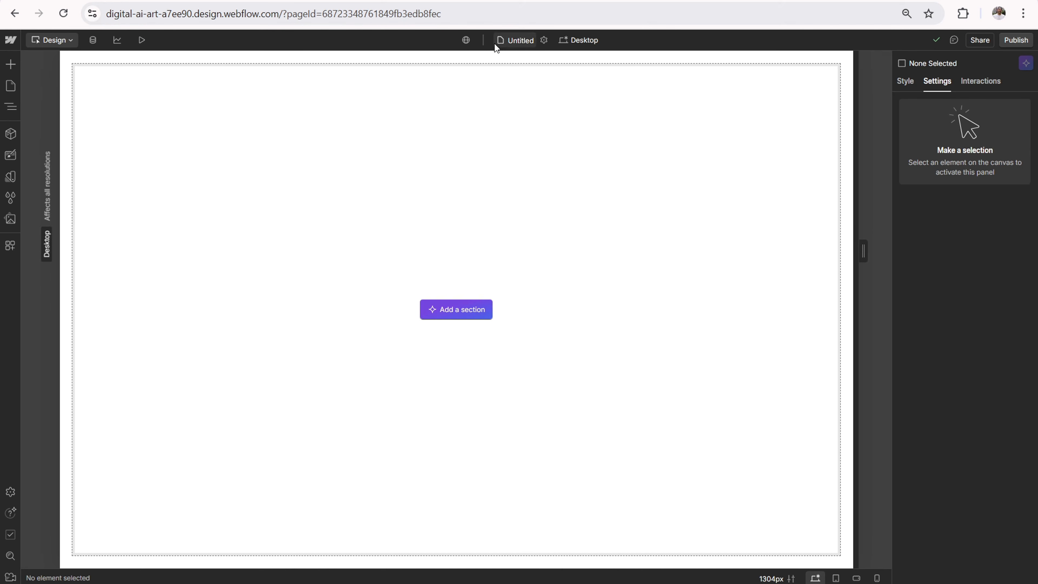
Step: Place the Navigation component at the top of the new blank page
{"action": "left_click", "coordinate": [11, 134]}
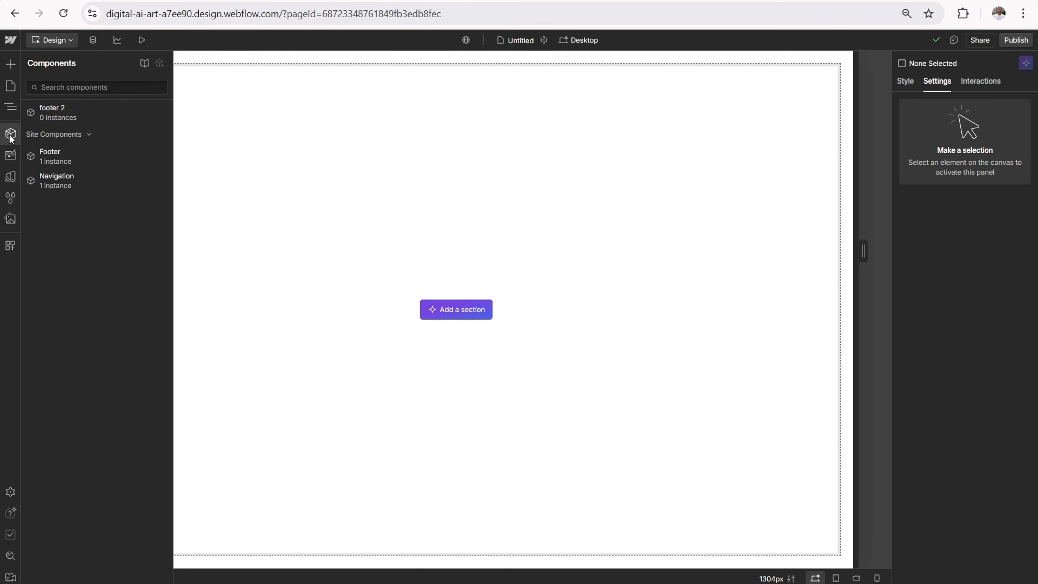
{"action": "mouse_move", "coordinate": [63, 185]}
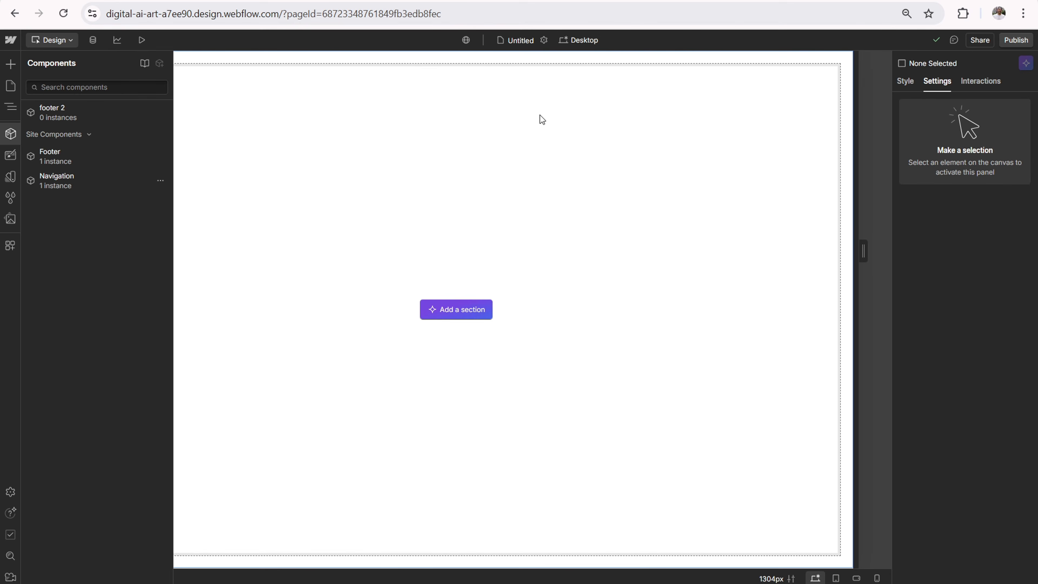
{"action": "left_click_drag", "start_coordinate": [116, 188], "coordinate": [351, 119]}
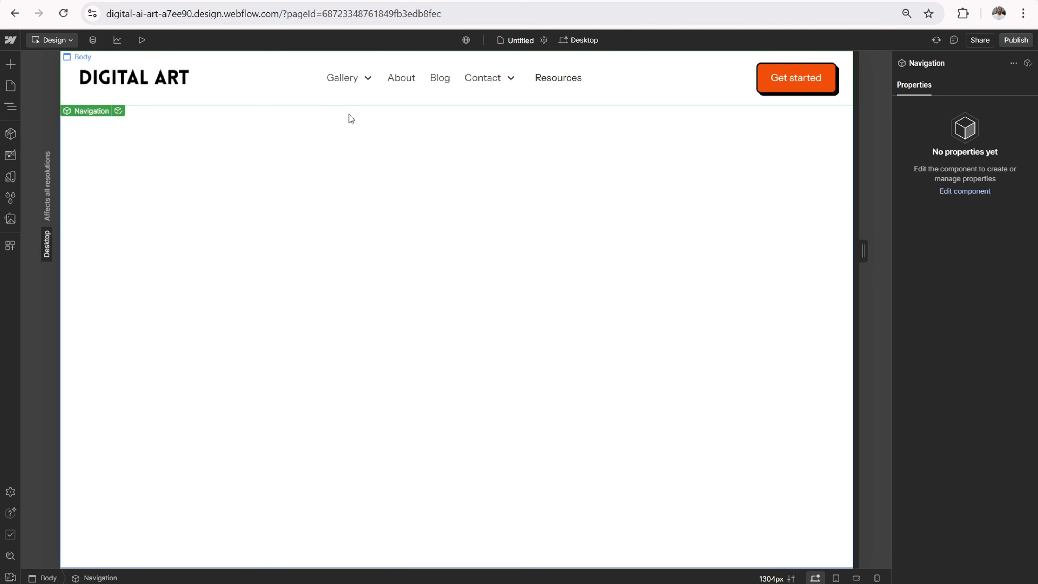
{"action": "left_click", "coordinate": [319, 203]}
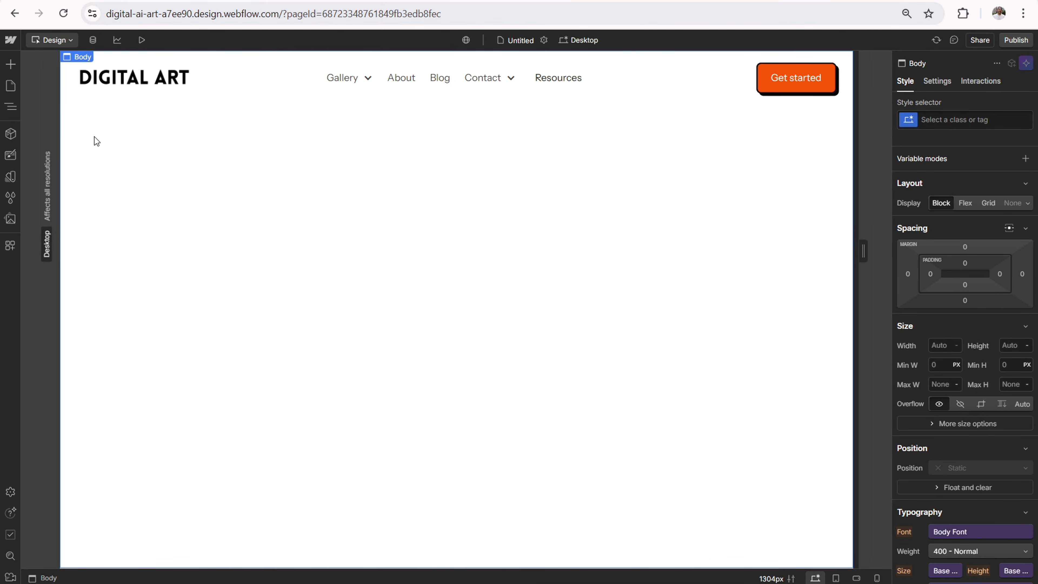
Step: Look through the available page elements and add an AI-assisted section below the navigation
{"action": "left_click", "coordinate": [11, 64]}
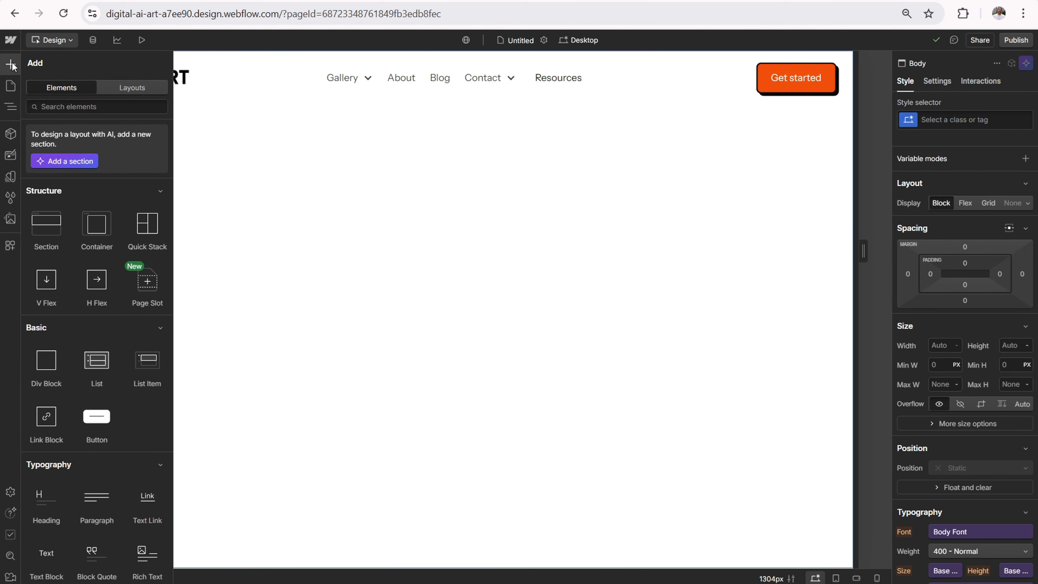
{"action": "scroll", "coordinate": [78, 228], "scroll_direction": "down", "scroll_amount": 5}
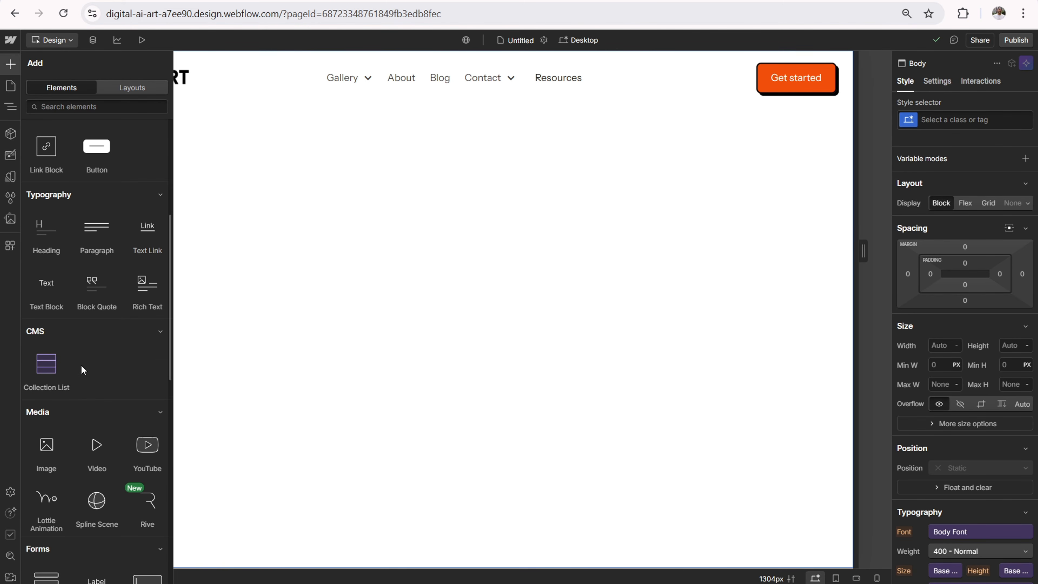
{"action": "scroll", "coordinate": [48, 294], "scroll_direction": "down", "scroll_amount": 3}
{"action": "scroll", "coordinate": [49, 311], "scroll_direction": "down", "scroll_amount": 10}
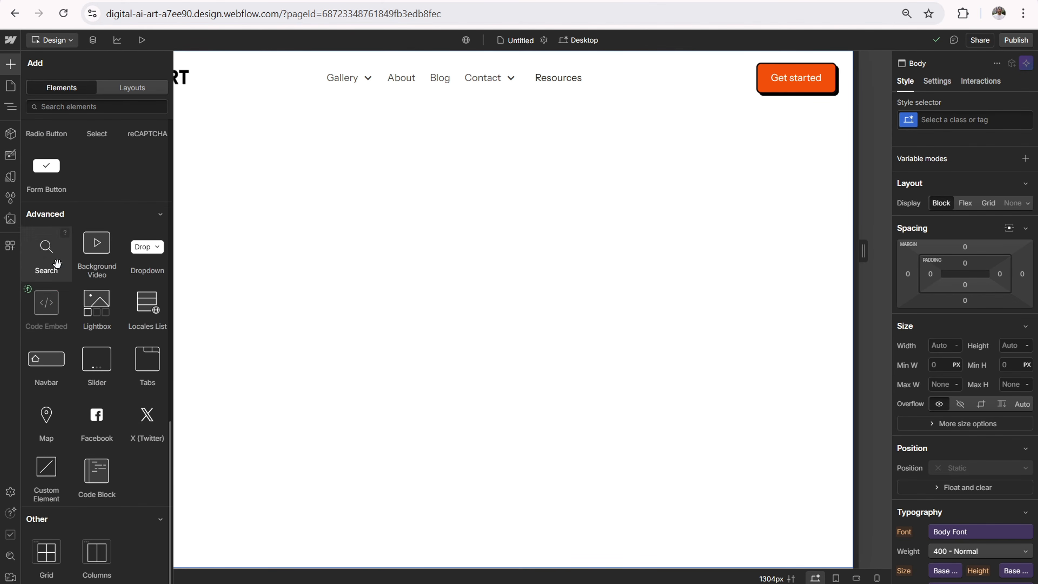
{"action": "scroll", "coordinate": [95, 558], "scroll_direction": "up", "scroll_amount": 20}
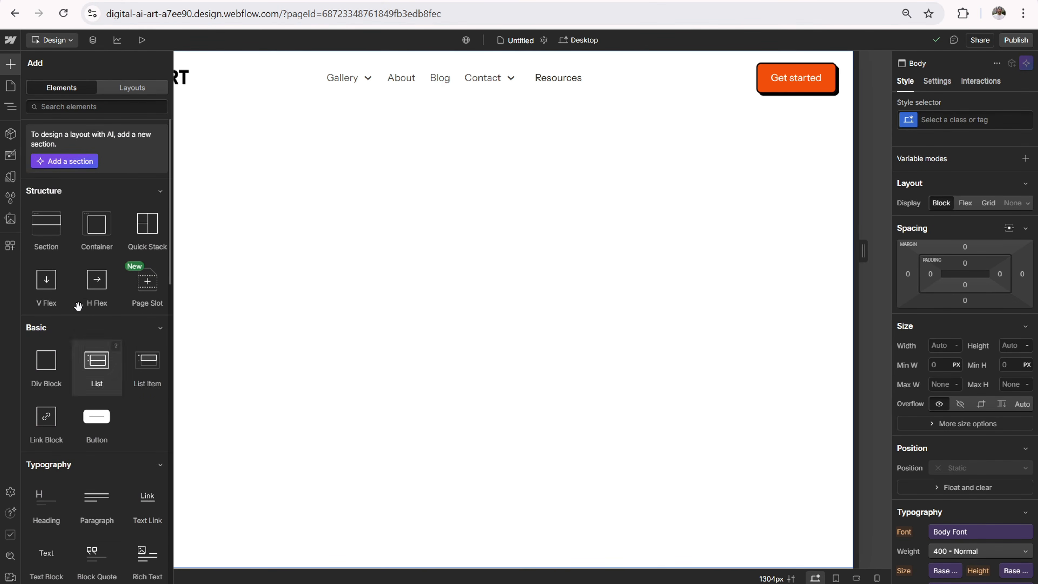
{"action": "left_click", "coordinate": [67, 161]}
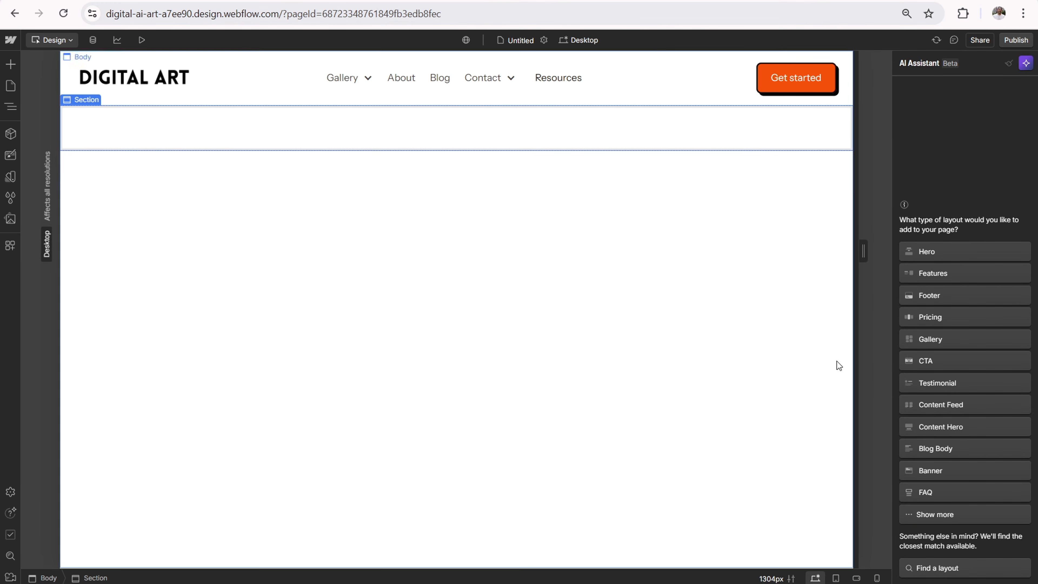
Step: Browse the suggested Hero layouts and insert the one with a centered heading, two buttons and a wide image row
{"action": "left_click", "coordinate": [936, 253]}
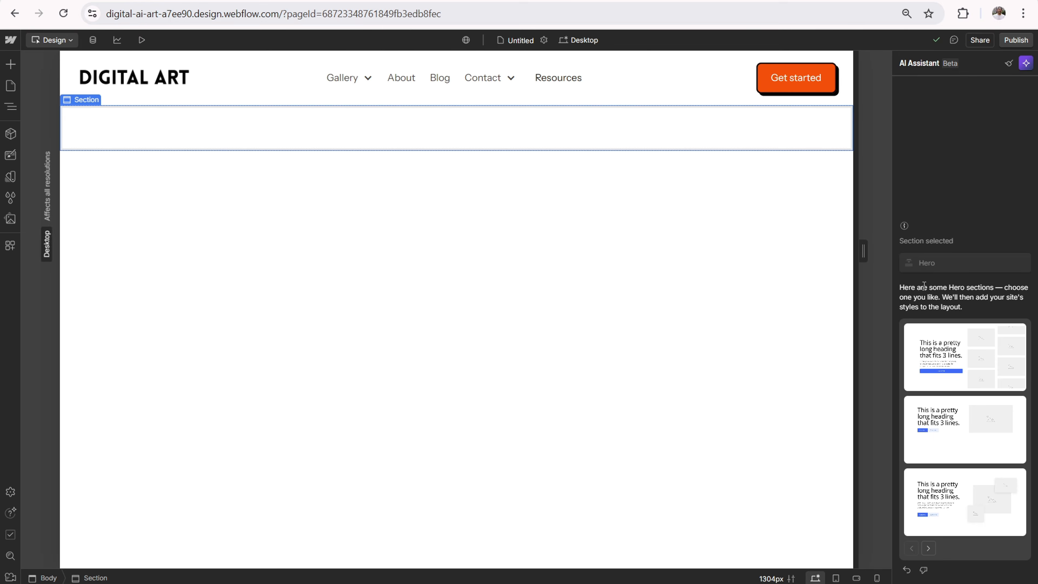
{"action": "mouse_move", "coordinate": [950, 386]}
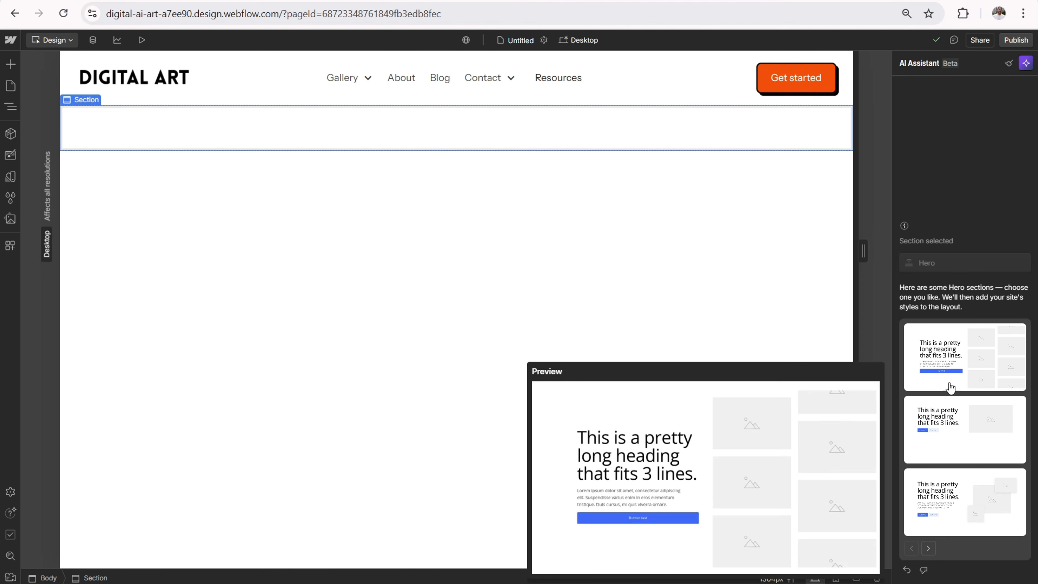
{"action": "left_click", "coordinate": [929, 548]}
{"action": "left_click", "coordinate": [928, 548]}
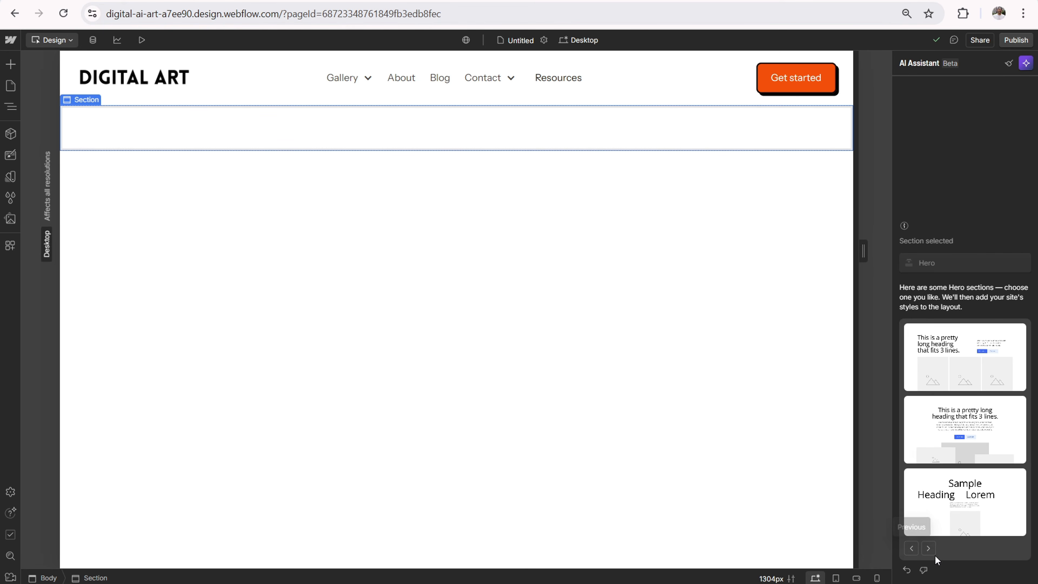
{"action": "left_click", "coordinate": [912, 548]}
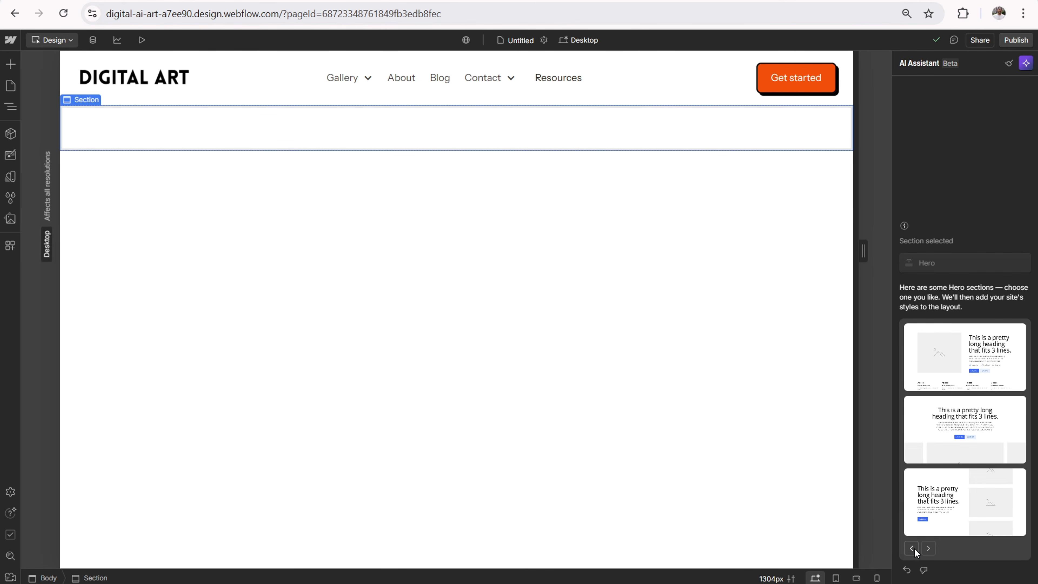
{"action": "left_click", "coordinate": [951, 425]}
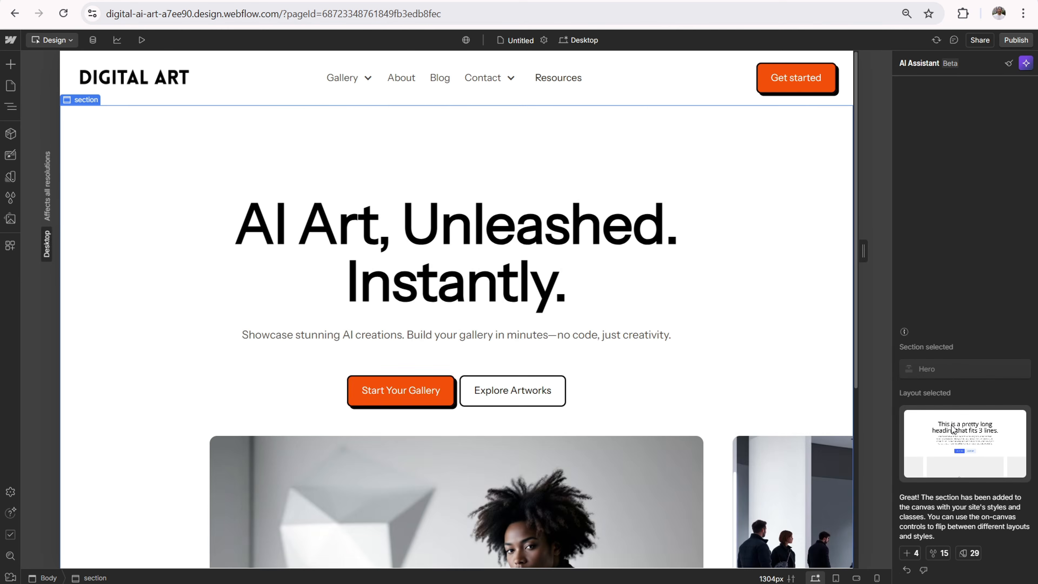
Step: Add a section below the hero using the CTA layout with an image beside a large title, text and wide button
{"action": "scroll", "coordinate": [330, 172], "scroll_direction": "down", "scroll_amount": 5}
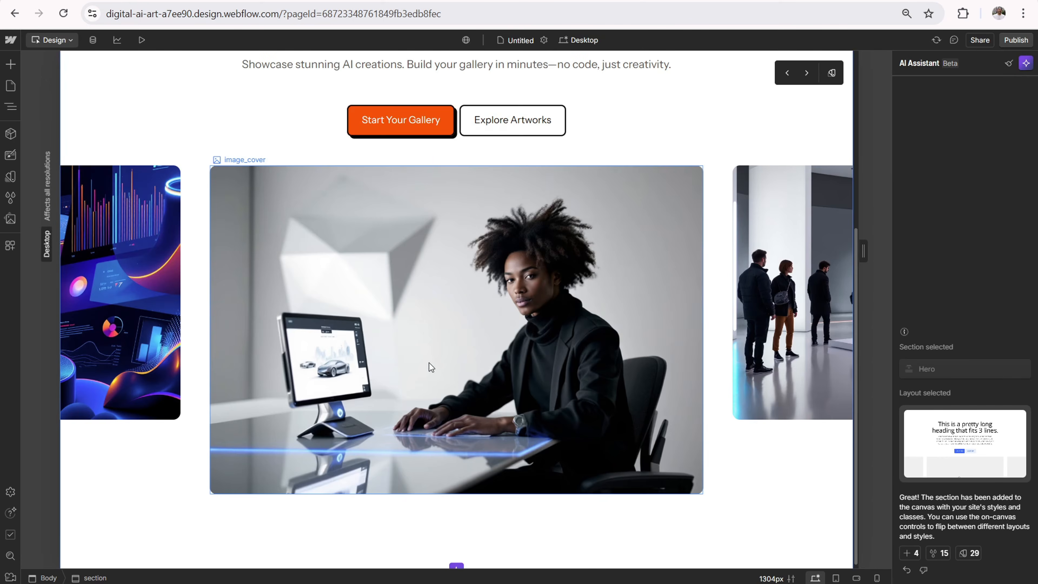
{"action": "scroll", "coordinate": [425, 364], "scroll_direction": "up", "scroll_amount": 5}
{"action": "scroll", "coordinate": [428, 229], "scroll_direction": "down", "scroll_amount": 5}
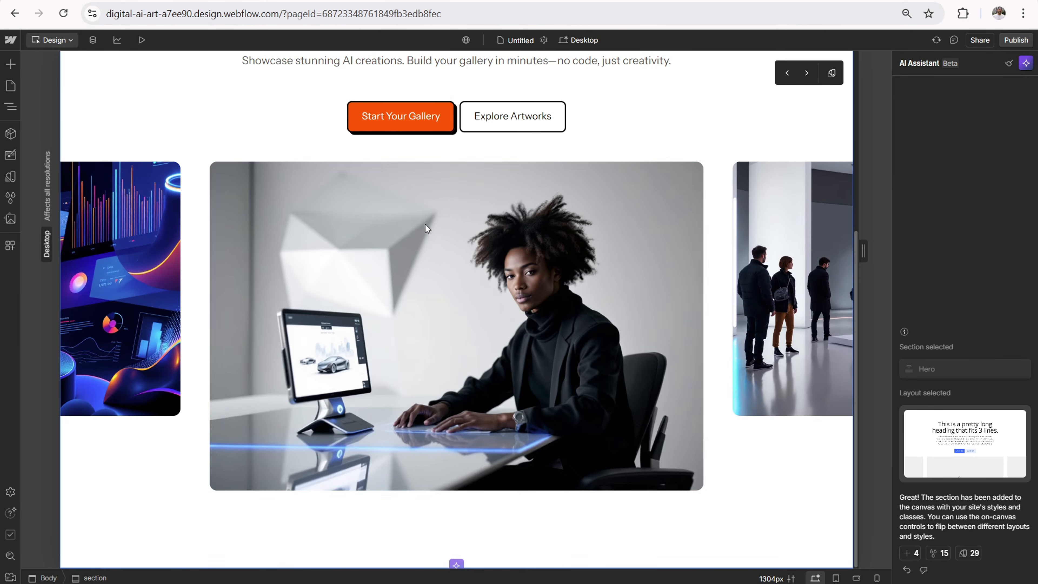
{"action": "left_click", "coordinate": [456, 565]}
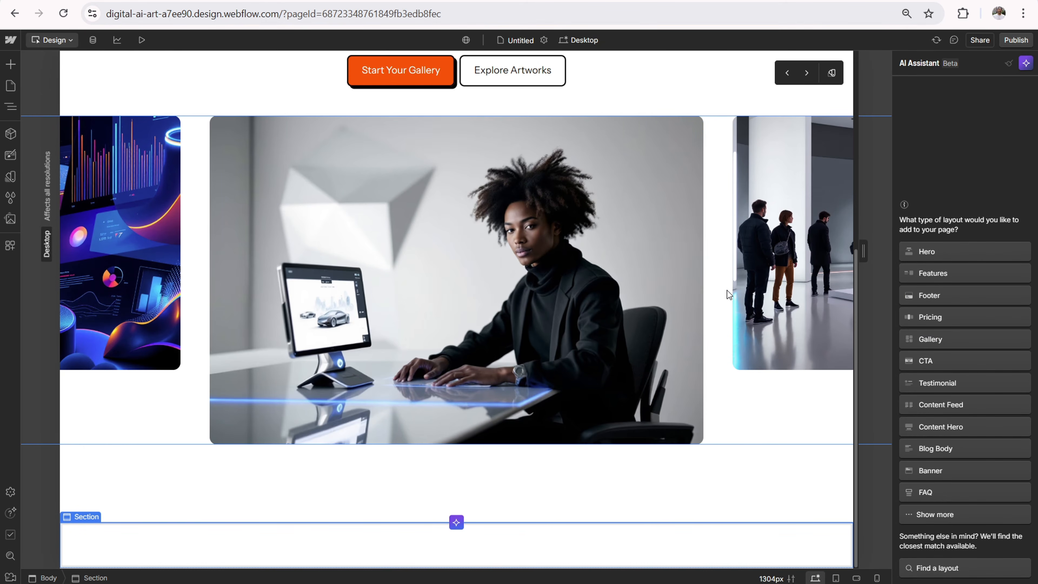
{"action": "left_click", "coordinate": [939, 360]}
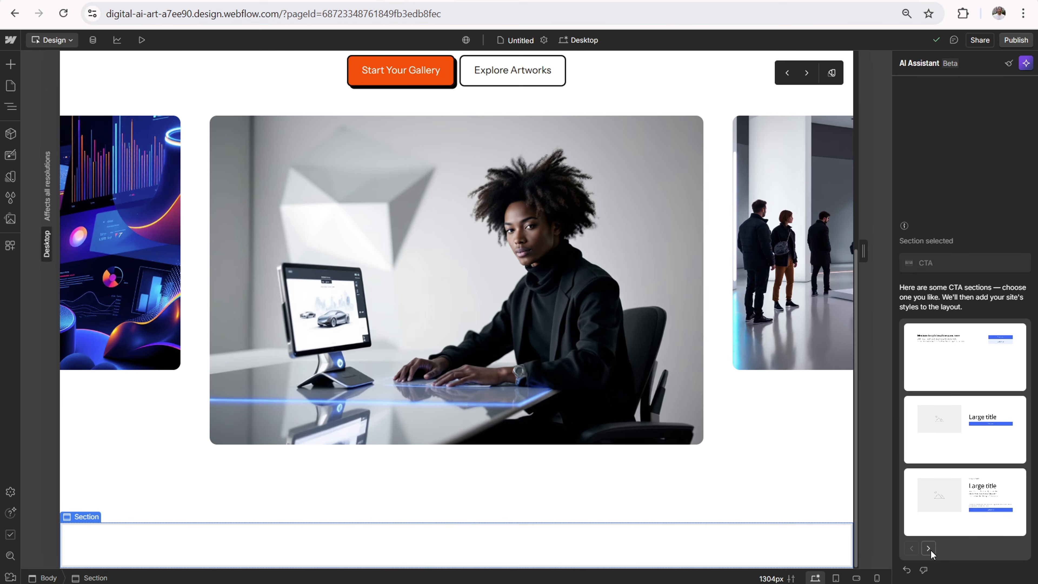
{"action": "mouse_move", "coordinate": [996, 521]}
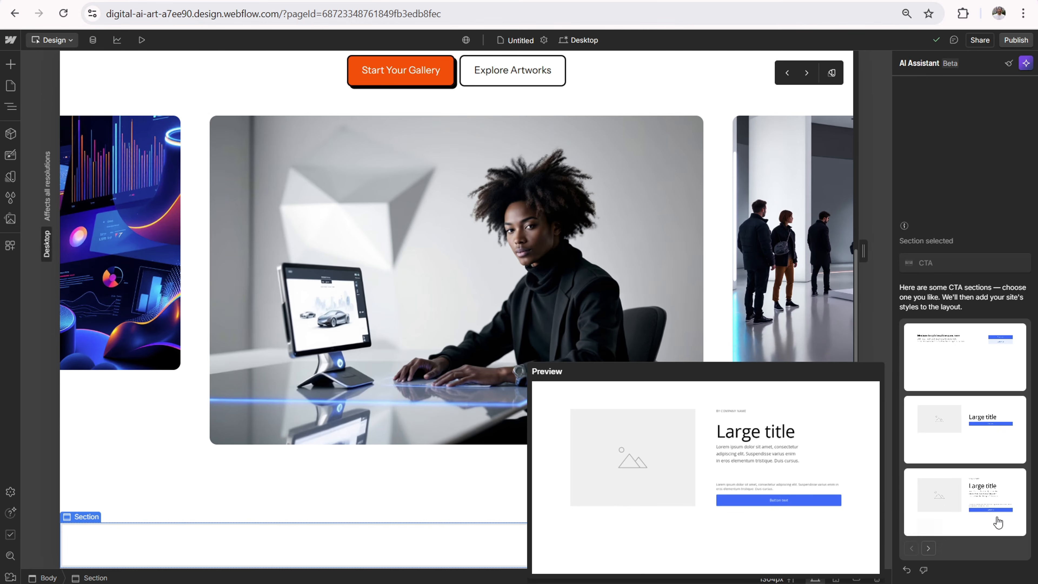
{"action": "left_click", "coordinate": [989, 501]}
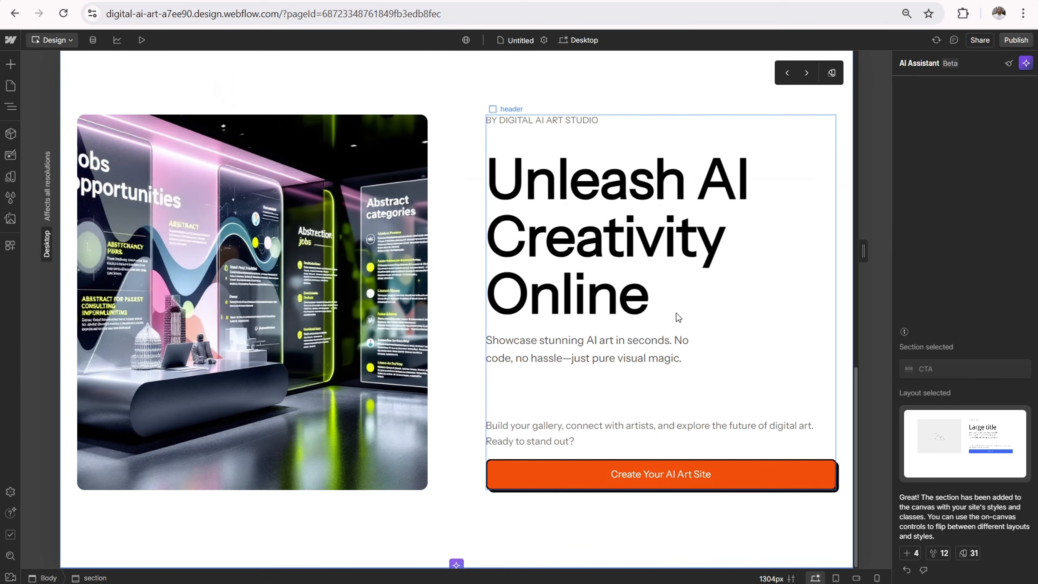
Step: Insert the Footer component below the call-to-action content and select the header block above it
{"action": "left_click", "coordinate": [10, 134]}
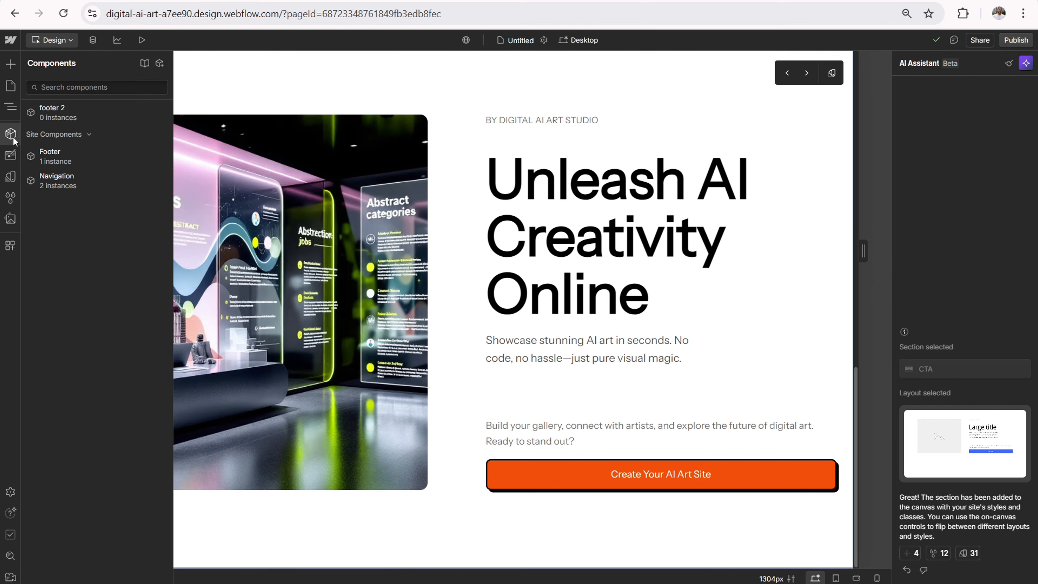
{"action": "mouse_move", "coordinate": [51, 152]}
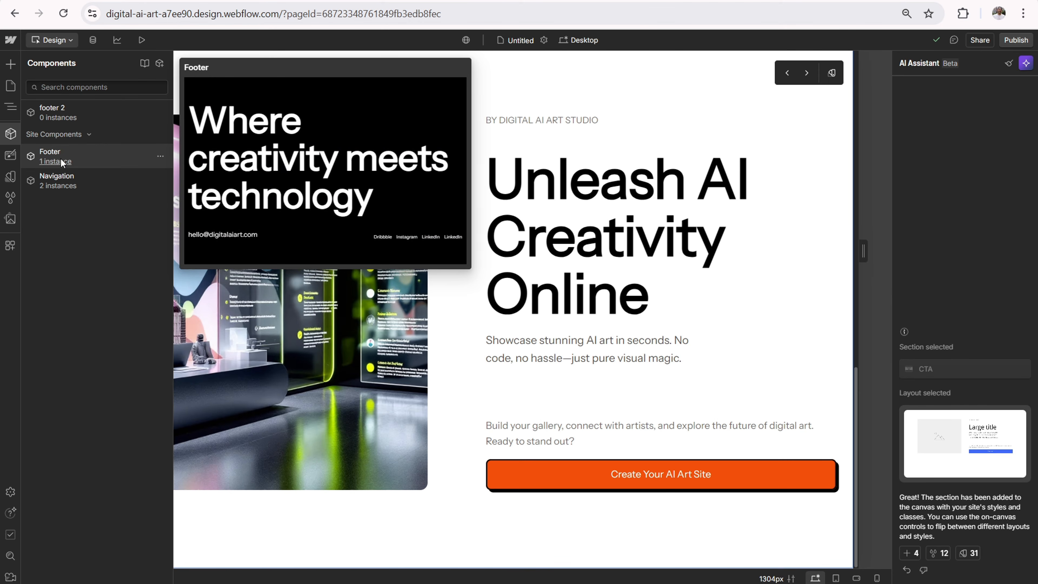
{"action": "left_click", "coordinate": [61, 160]}
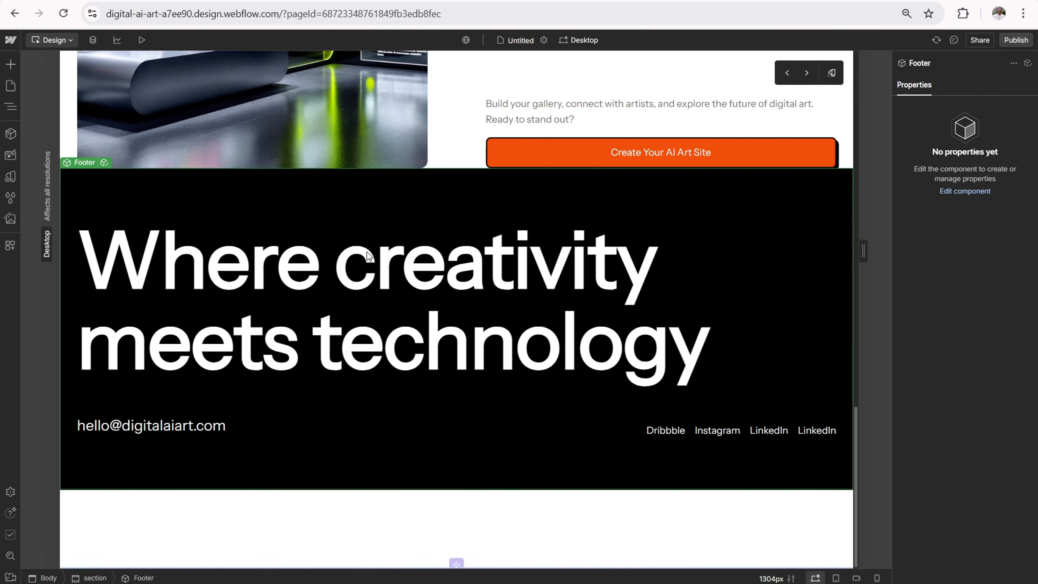
{"action": "scroll", "coordinate": [492, 291], "scroll_direction": "up", "scroll_amount": 5}
{"action": "scroll", "coordinate": [516, 272], "scroll_direction": "down", "scroll_amount": 4}
{"action": "left_click", "coordinate": [611, 155]}
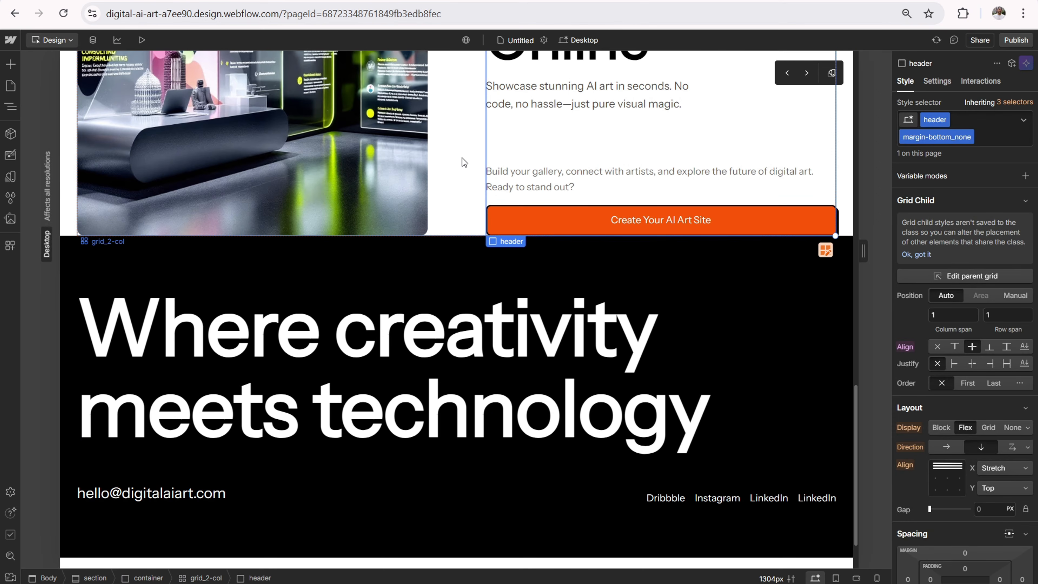
Step: Look over the assembled page from the call-to-action section up through the hero
{"action": "left_click", "coordinate": [449, 153]}
{"action": "scroll", "coordinate": [527, 266], "scroll_direction": "up", "scroll_amount": 10}
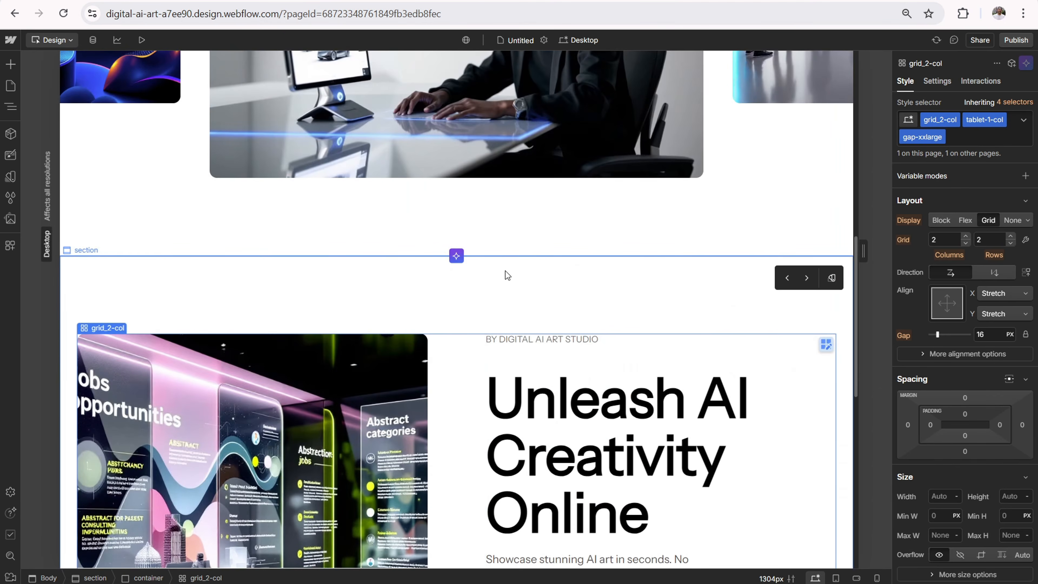
{"action": "scroll", "coordinate": [479, 307], "scroll_direction": "up", "scroll_amount": 8}
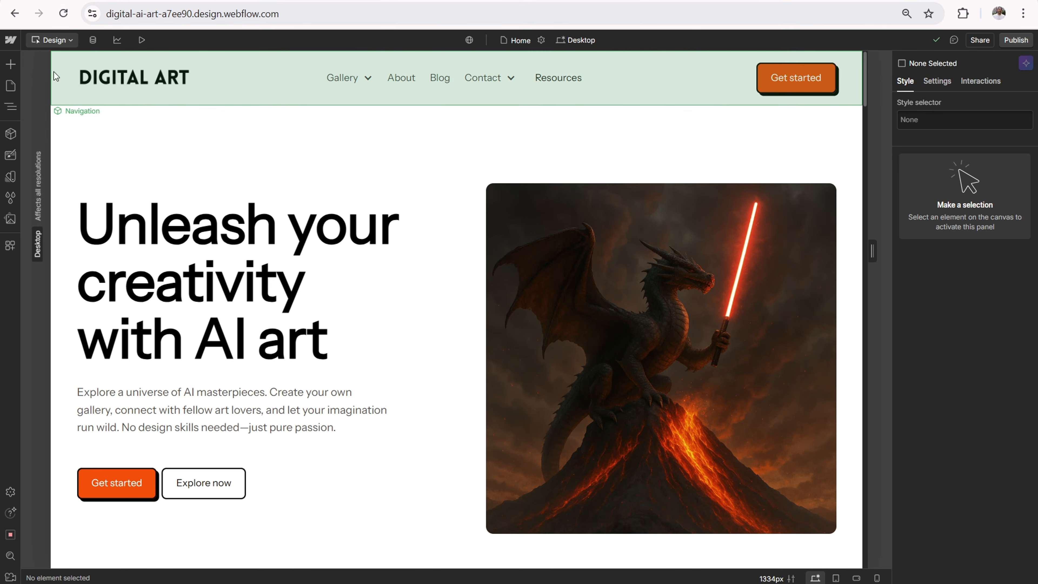
Step: Generate a new About page with AI for the site
{"action": "left_click", "coordinate": [11, 86]}
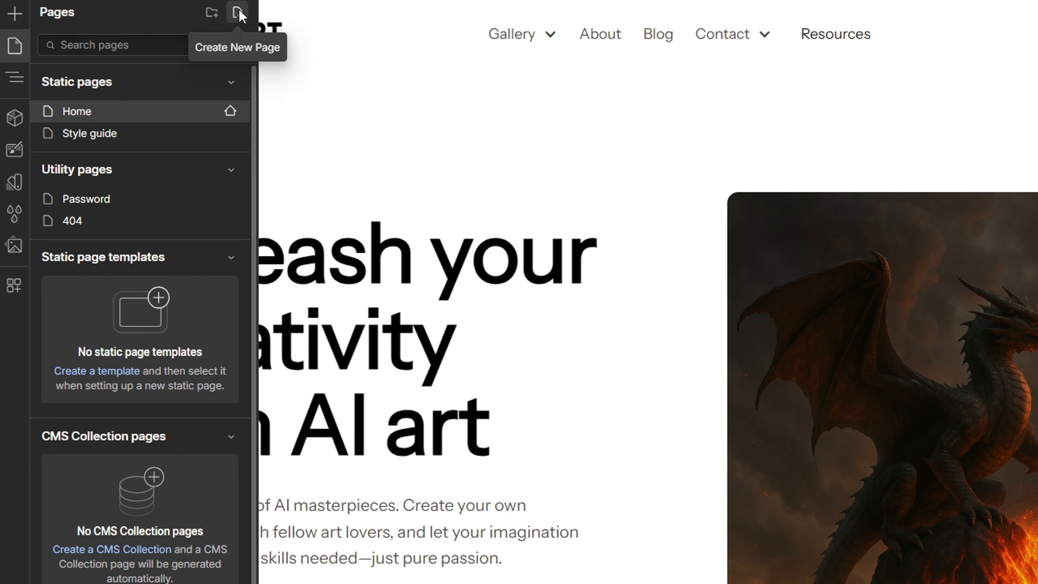
{"action": "left_click", "coordinate": [240, 10]}
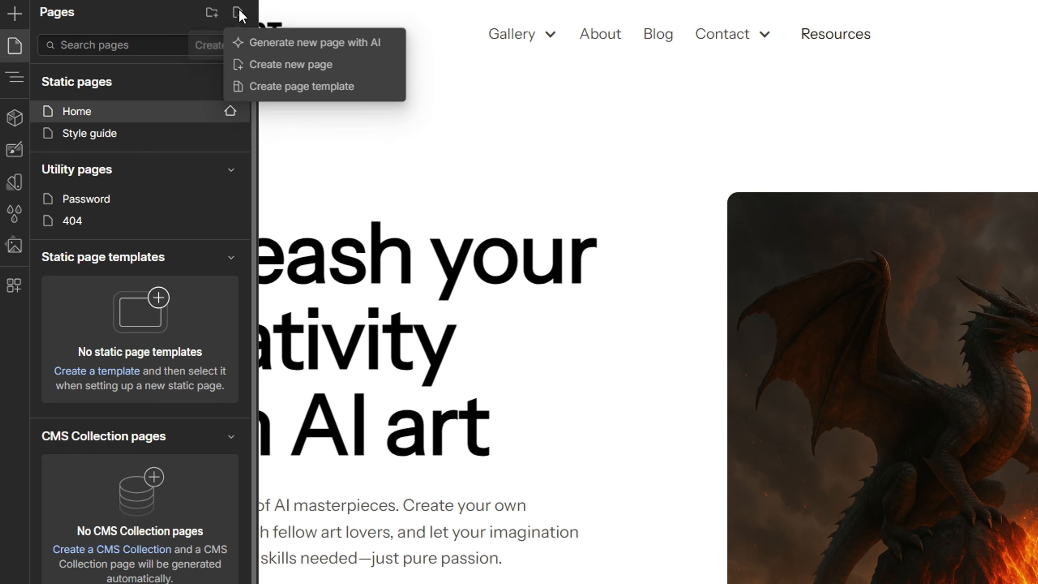
{"action": "left_click", "coordinate": [309, 39]}
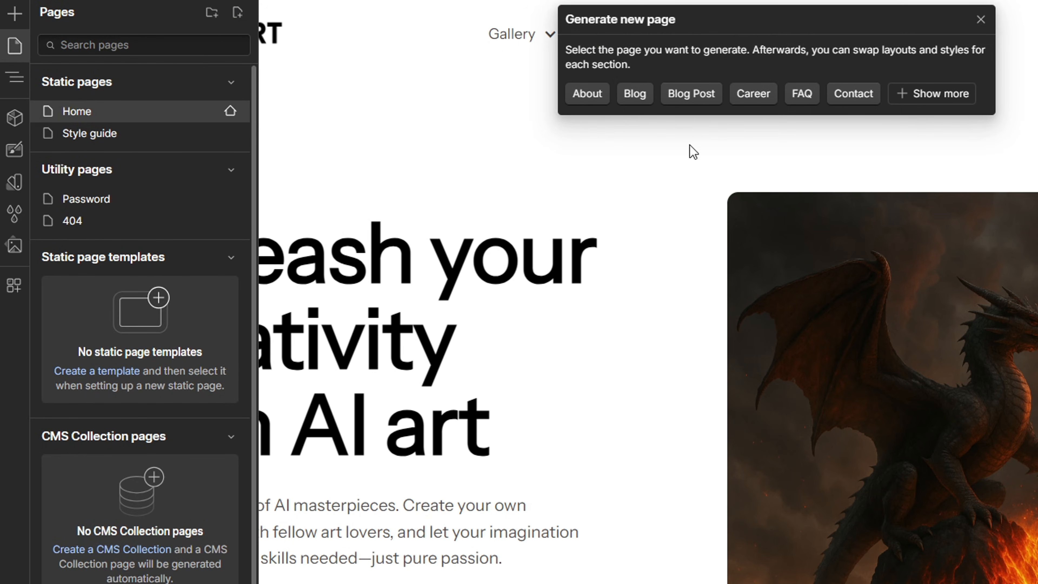
{"action": "left_click", "coordinate": [585, 93]}
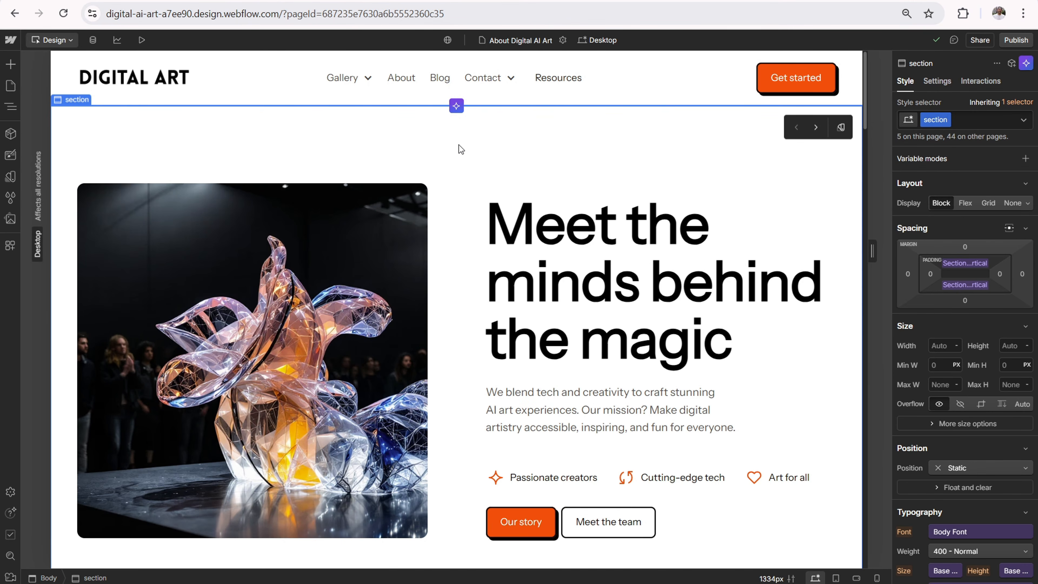
Step: Add an AI-assisted section between the team cards and the testimonial on the new About page
{"action": "scroll", "coordinate": [480, 226], "scroll_direction": "down", "scroll_amount": 15}
{"action": "scroll", "coordinate": [477, 224], "scroll_direction": "down", "scroll_amount": 20}
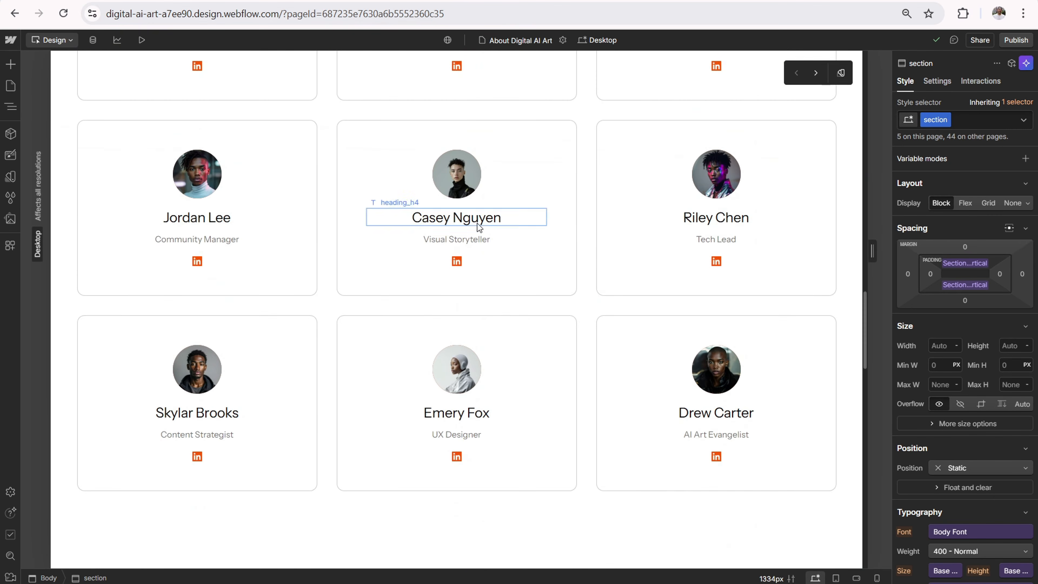
{"action": "scroll", "coordinate": [478, 227], "scroll_direction": "up", "scroll_amount": 8}
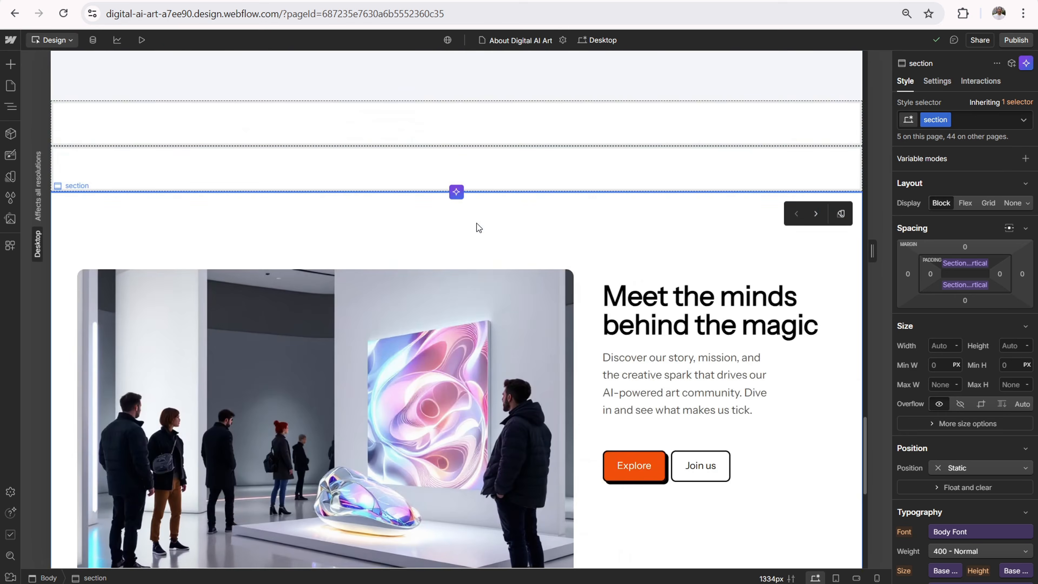
{"action": "scroll", "coordinate": [477, 224], "scroll_direction": "up", "scroll_amount": 5}
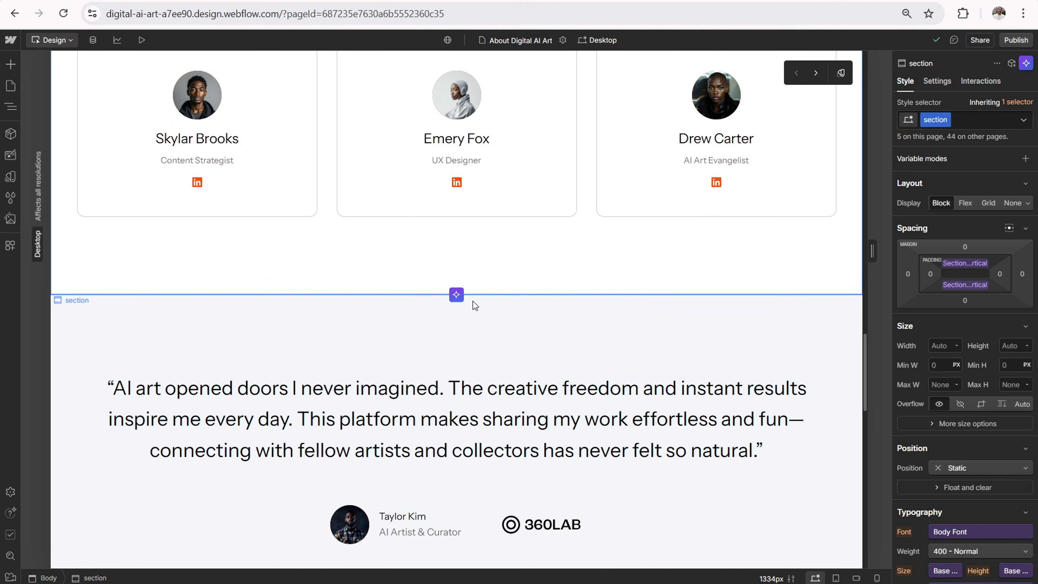
{"action": "left_click", "coordinate": [457, 295]}
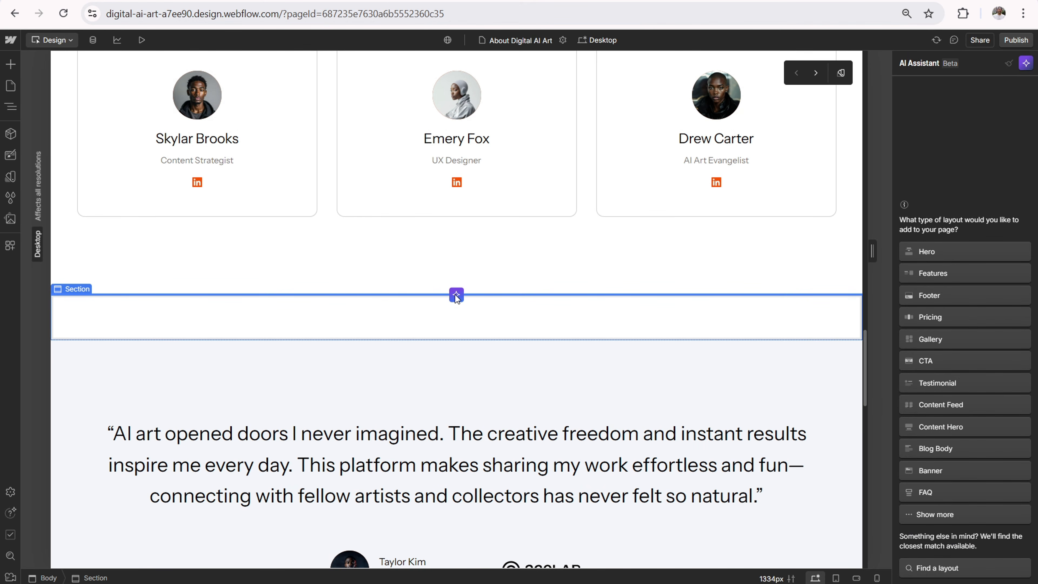
Step: Switch the team section to the next layout, a compact six-person grid, and give it the orange background style
{"action": "scroll", "coordinate": [836, 164], "scroll_direction": "up", "scroll_amount": 10}
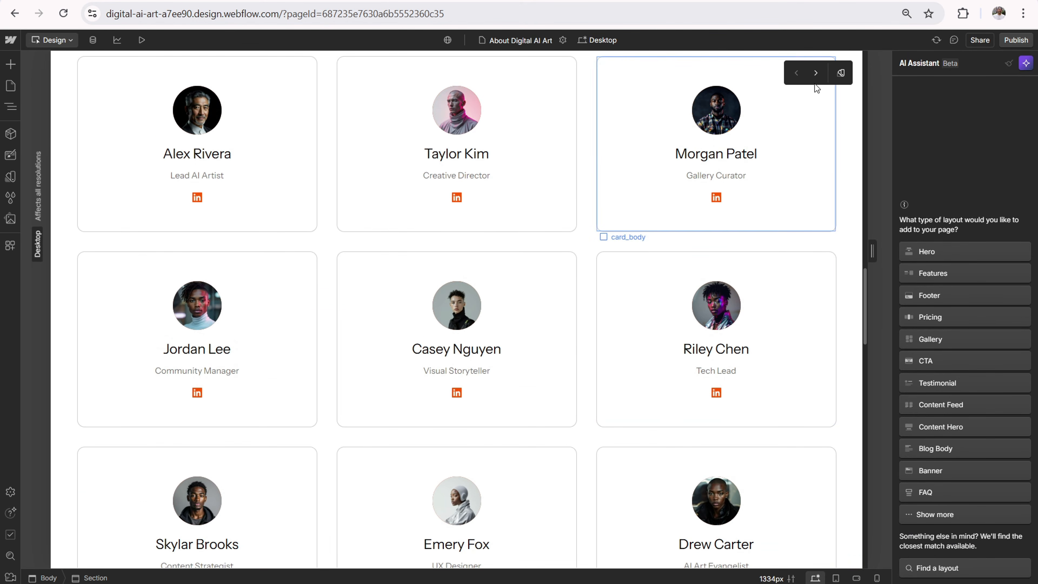
{"action": "left_click", "coordinate": [816, 74]}
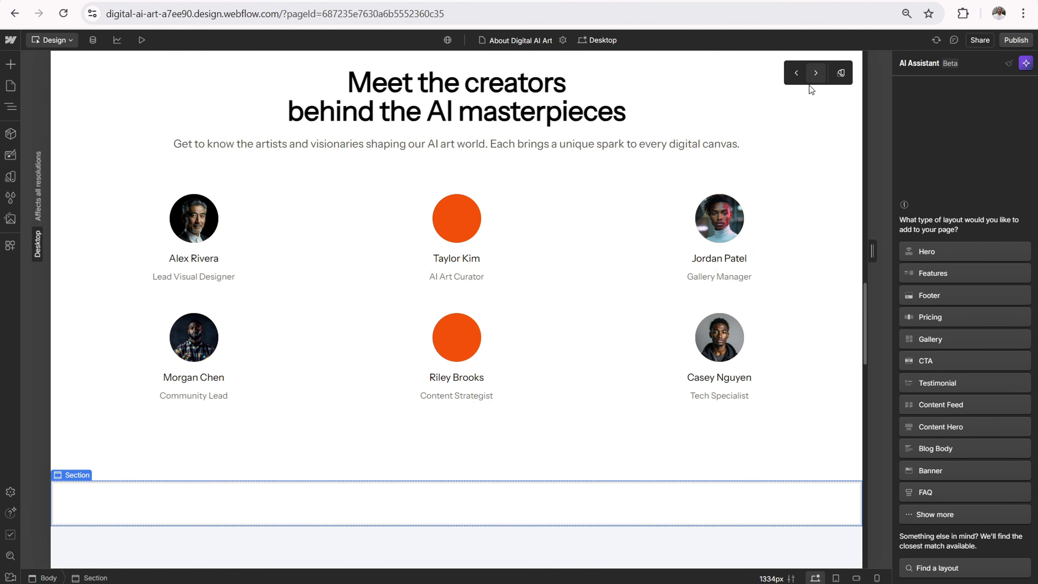
{"action": "left_click", "coordinate": [837, 74]}
{"action": "scroll", "coordinate": [632, 266], "scroll_direction": "up", "scroll_amount": 8}
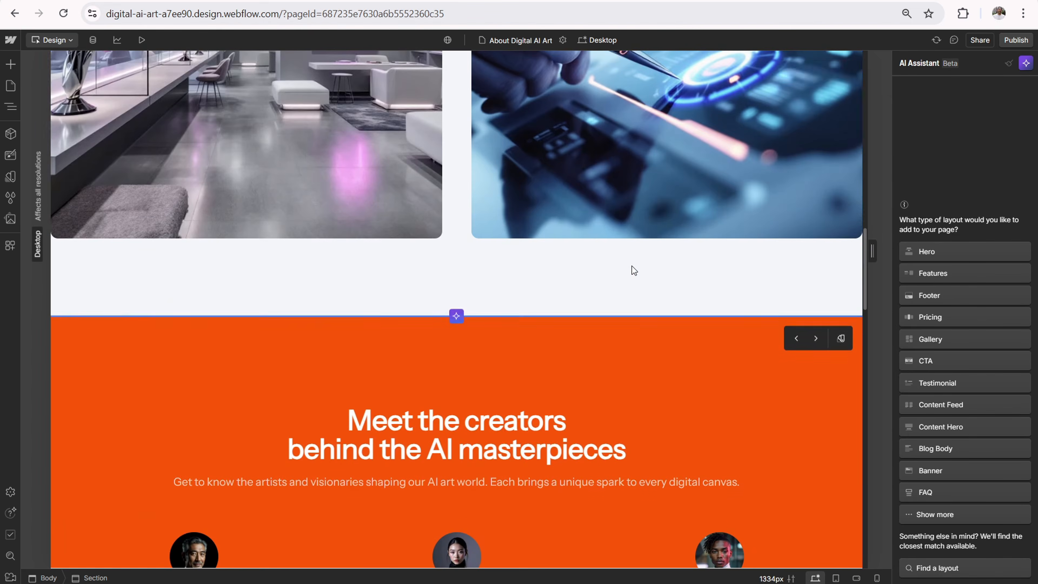
{"action": "scroll", "coordinate": [632, 266], "scroll_direction": "up", "scroll_amount": 20}
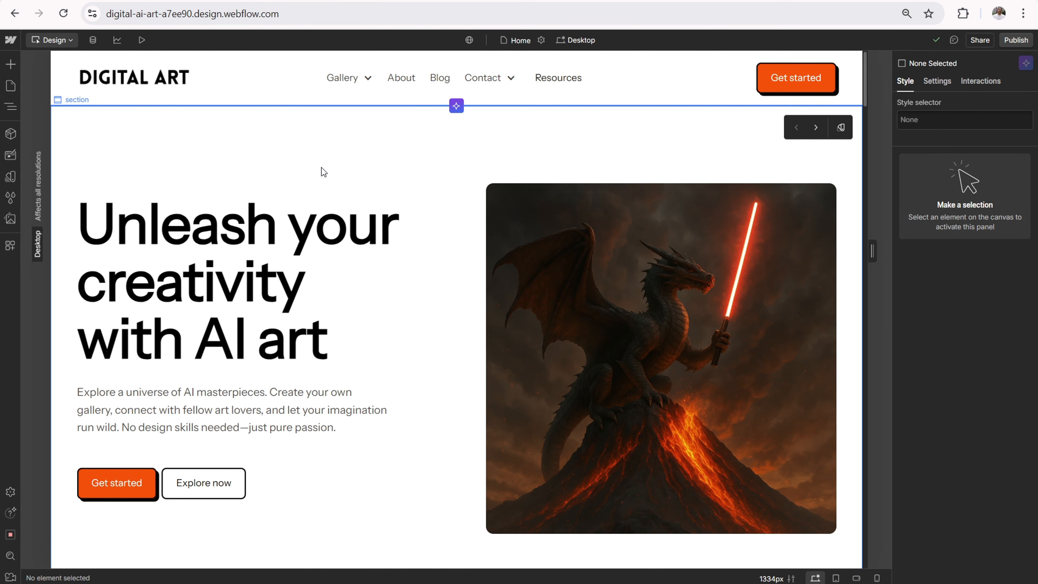
Step: Examine the default Design System variables on the Home page, covering colors, radius, spacing, fonts, headings, text sizes, cards and containers
{"action": "left_click", "coordinate": [11, 183]}
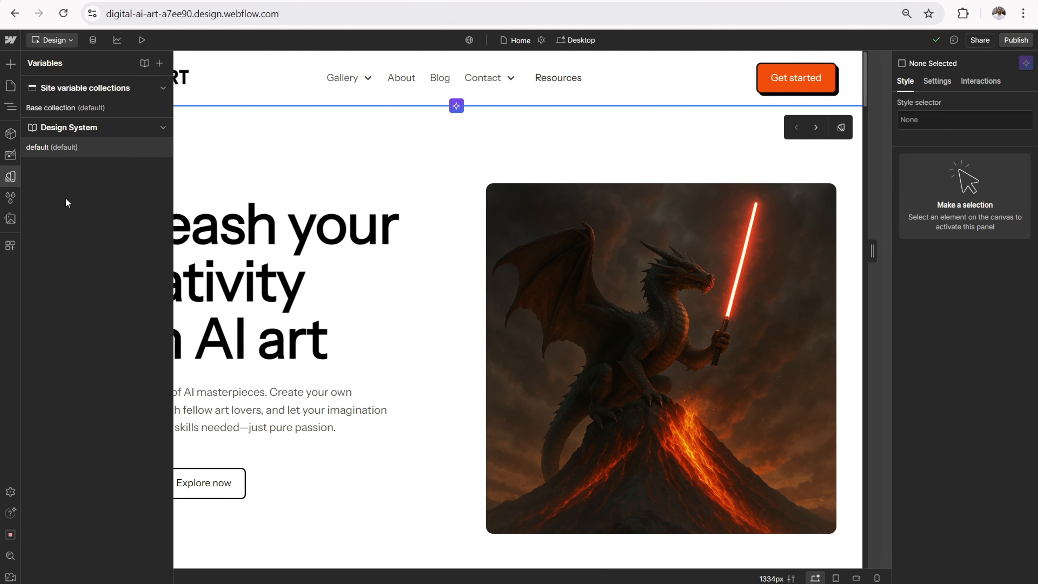
{"action": "left_click", "coordinate": [62, 149]}
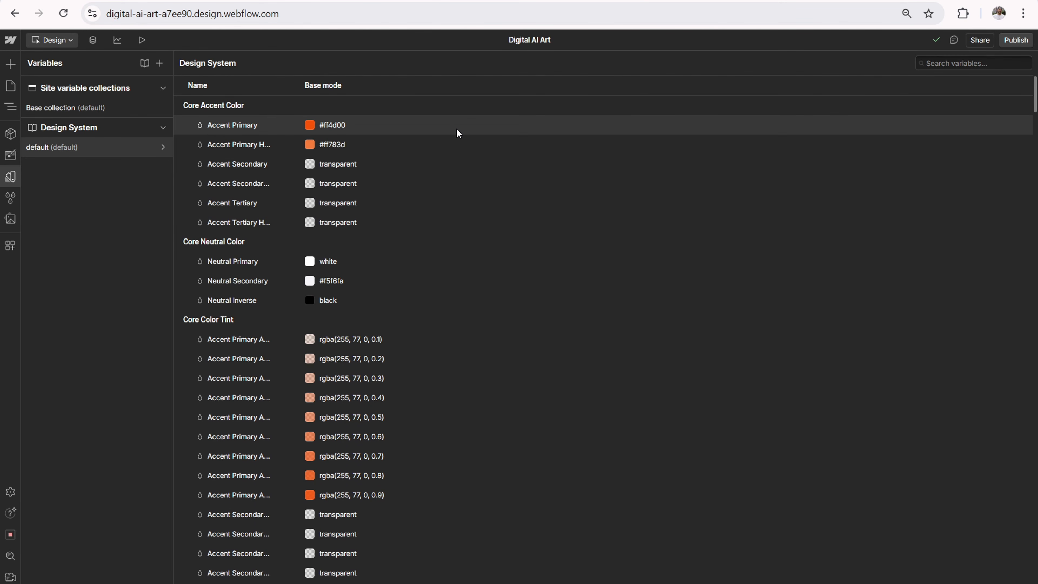
{"action": "scroll", "coordinate": [442, 214], "scroll_direction": "down", "scroll_amount": 20}
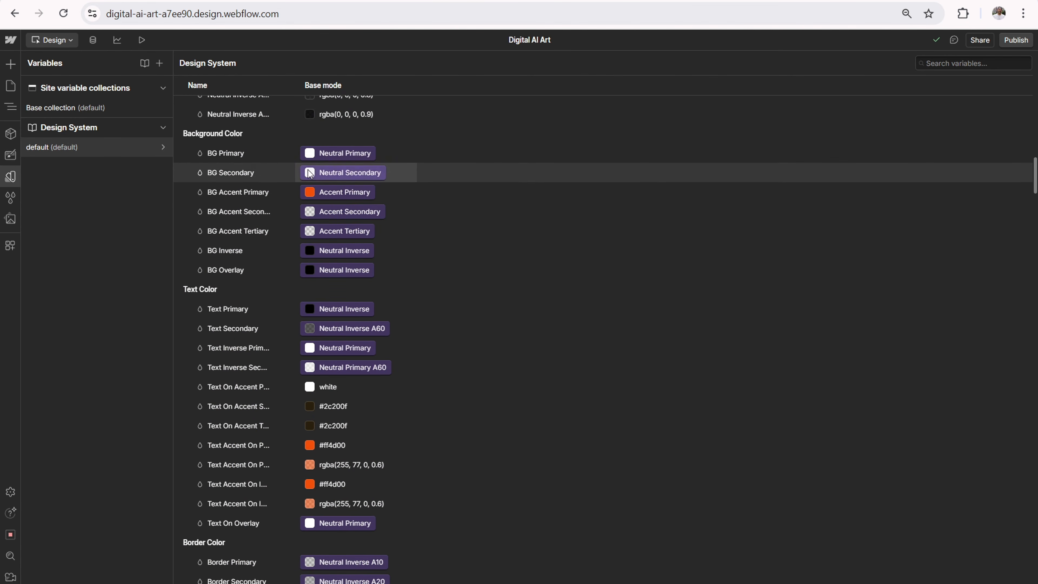
{"action": "scroll", "coordinate": [221, 184], "scroll_direction": "down", "scroll_amount": 8}
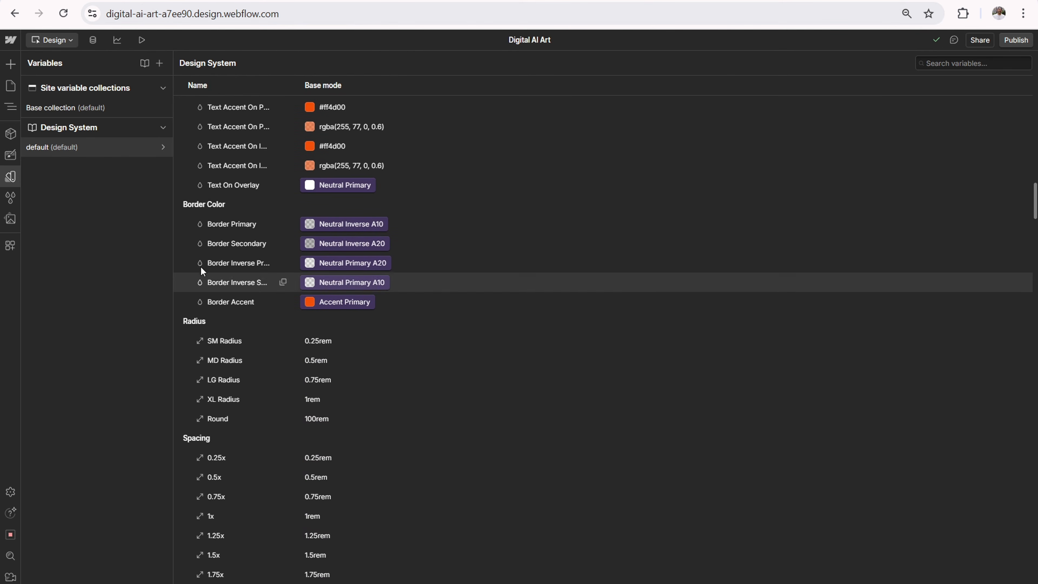
{"action": "scroll", "coordinate": [271, 336], "scroll_direction": "down", "scroll_amount": 15}
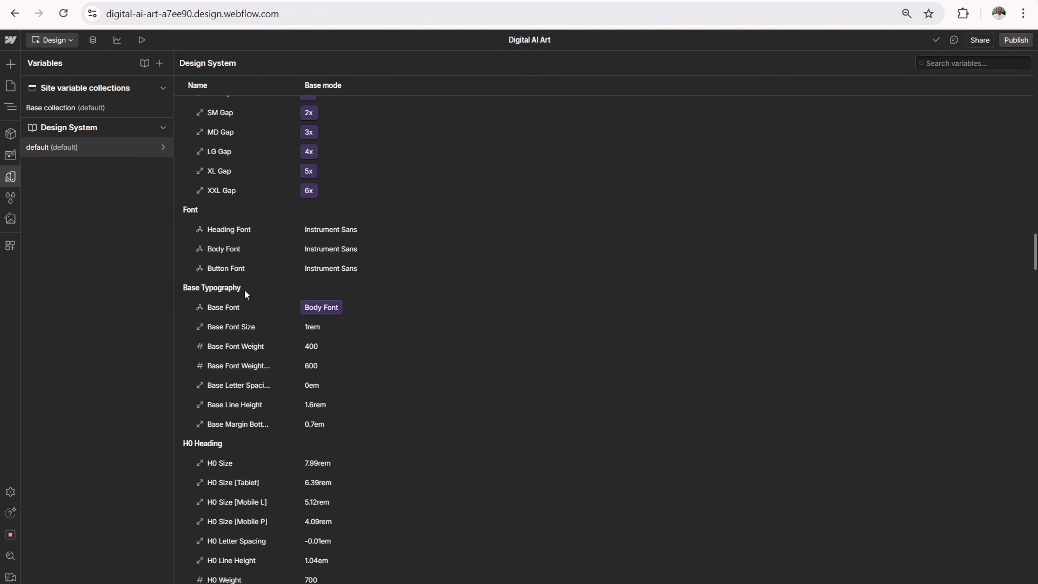
{"action": "scroll", "coordinate": [244, 291], "scroll_direction": "down", "scroll_amount": 8}
{"action": "scroll", "coordinate": [245, 290], "scroll_direction": "down", "scroll_amount": 20}
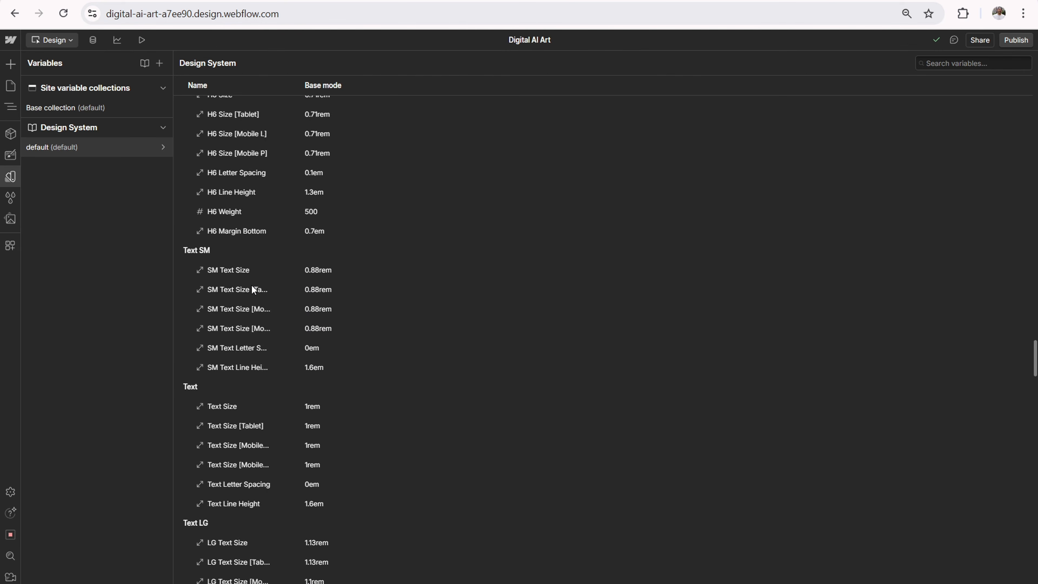
{"action": "scroll", "coordinate": [251, 286], "scroll_direction": "down", "scroll_amount": 20}
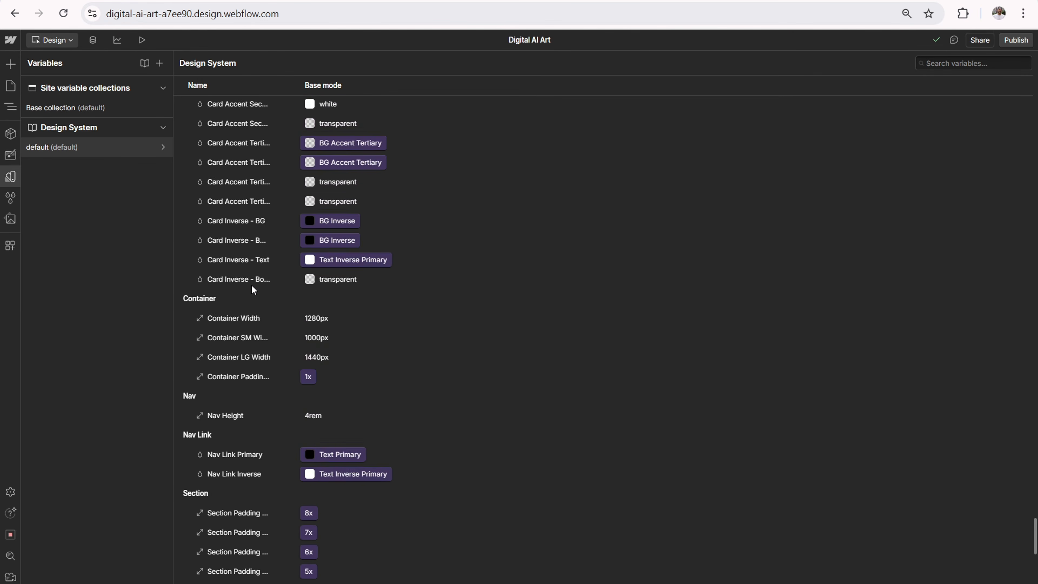
{"action": "scroll", "coordinate": [254, 289], "scroll_direction": "down", "scroll_amount": 3}
{"action": "scroll", "coordinate": [252, 286], "scroll_direction": "up", "scroll_amount": 20}
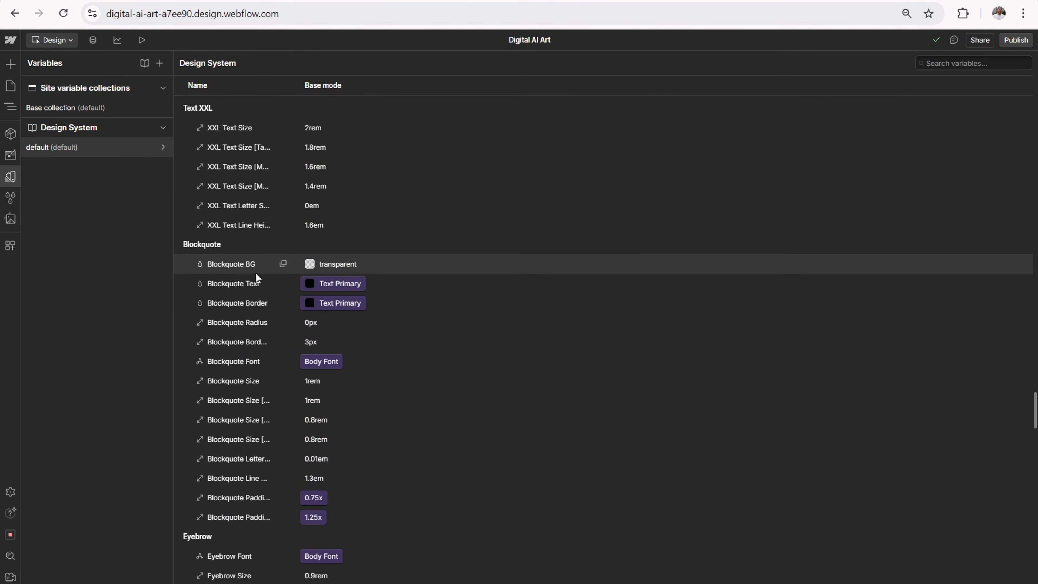
{"action": "scroll", "coordinate": [256, 273], "scroll_direction": "up", "scroll_amount": 19}
{"action": "scroll", "coordinate": [262, 268], "scroll_direction": "up", "scroll_amount": 20}
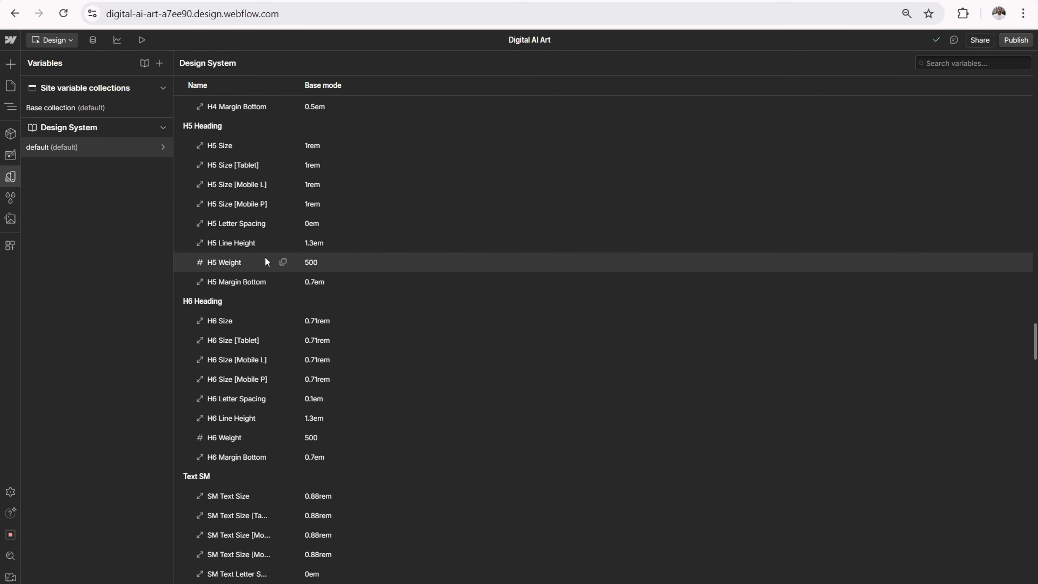
{"action": "scroll", "coordinate": [272, 272], "scroll_direction": "up", "scroll_amount": 20}
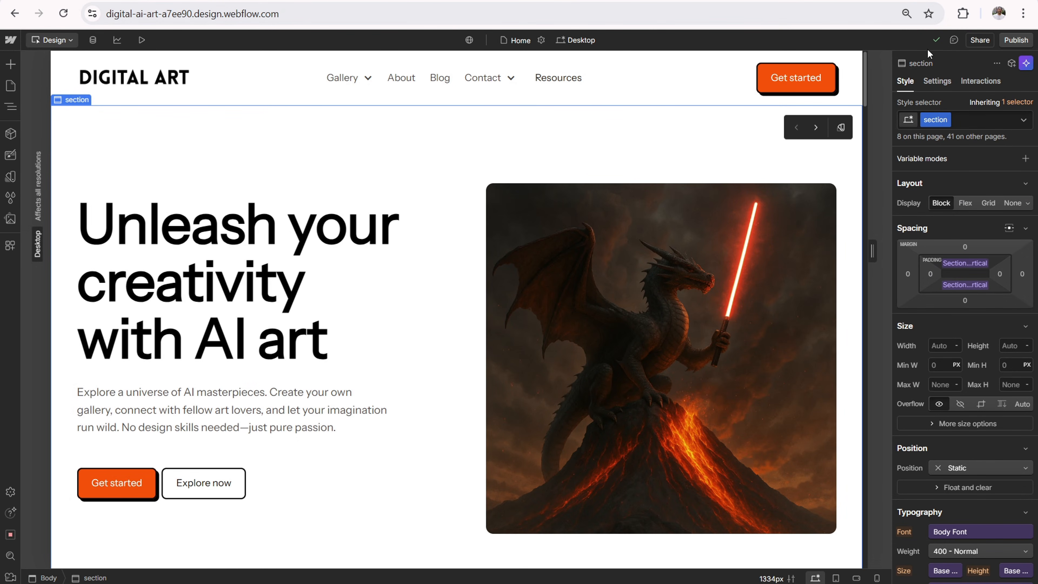
Step: Publish the site to the staging domain digital-ai-art-a7ee90.webflow.io
{"action": "left_click", "coordinate": [1018, 41]}
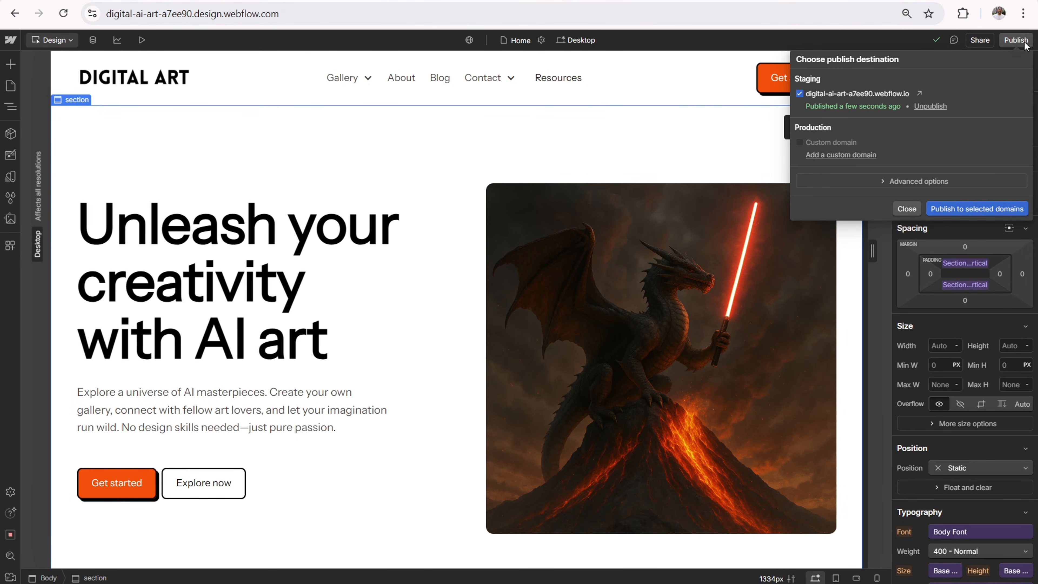
{"action": "left_click", "coordinate": [1000, 209]}
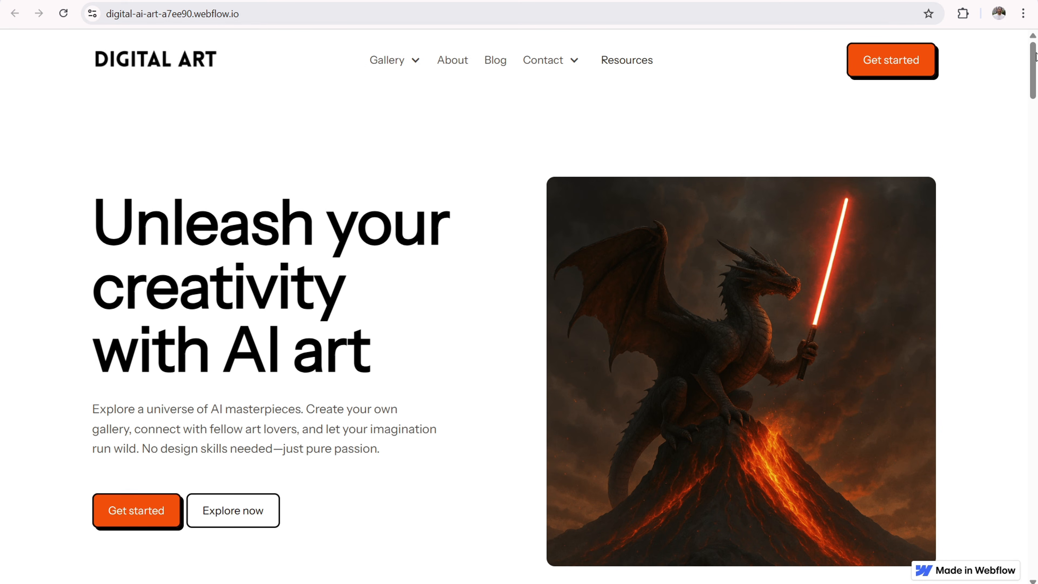
Step: View the published home page and check its Gallery dropdown, closing it again
{"action": "mouse_move", "coordinate": [1034, 68]}
{"action": "left_mouse_down"}
{"action": "mouse_move", "coordinate": [1036, 558]}
{"action": "mouse_move", "coordinate": [1036, 61]}
{"action": "left_mouse_up"}
{"action": "left_click", "coordinate": [399, 62]}
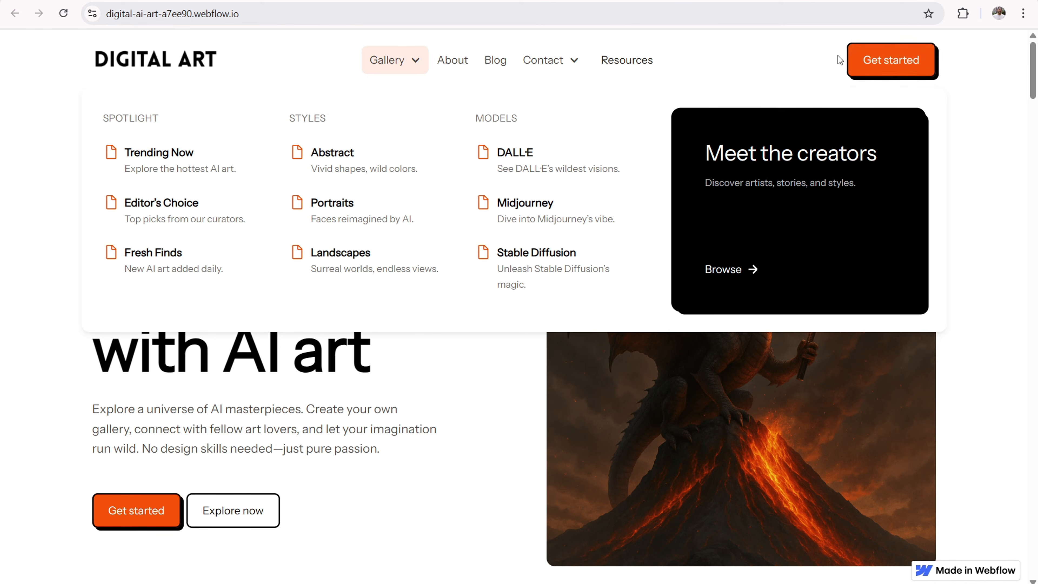
{"action": "left_click", "coordinate": [1003, 159]}
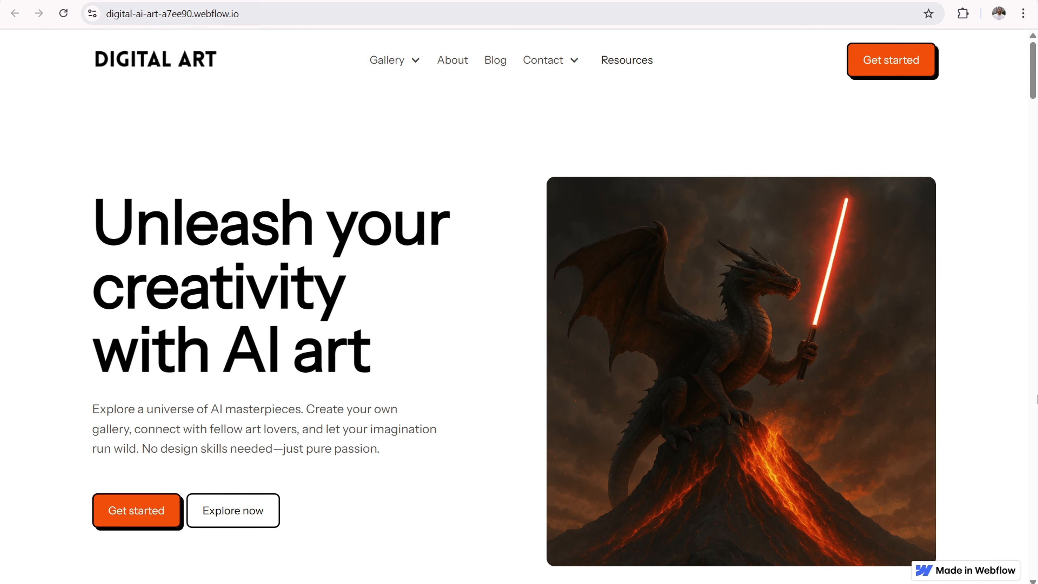